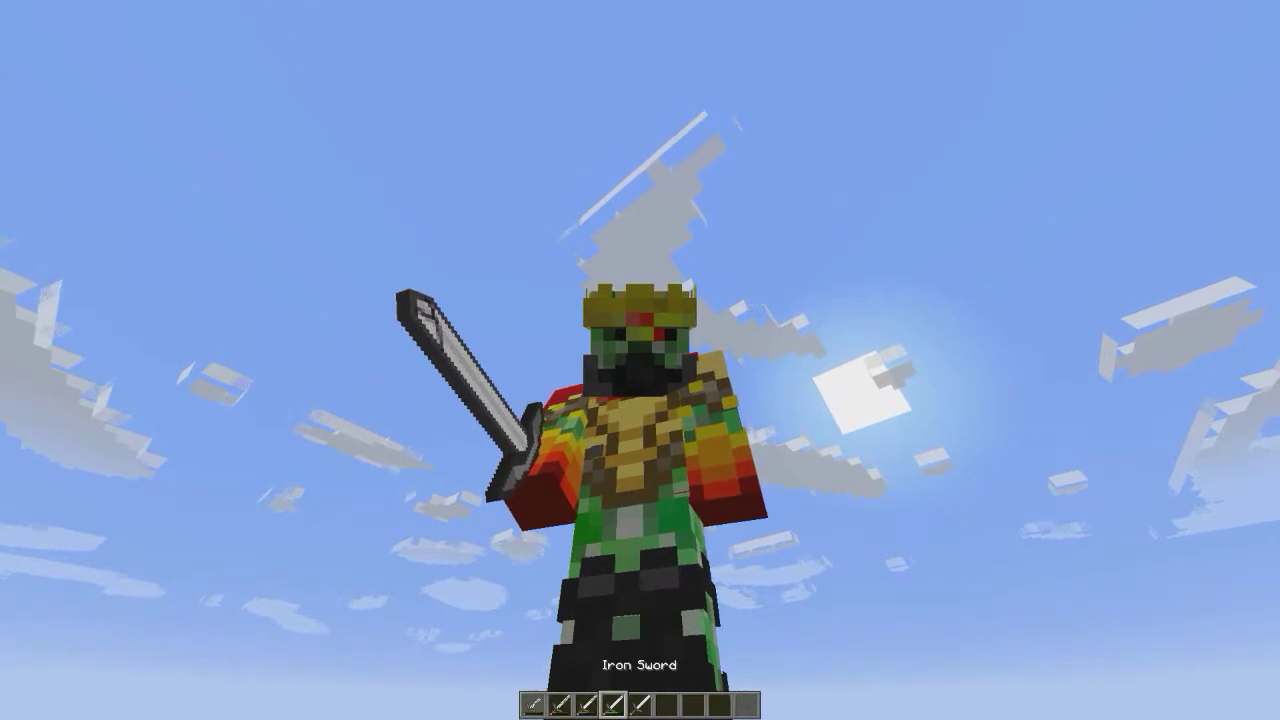
- Compare the iron sword models by having the character hold each sword in the hotbar in turn
key("2")
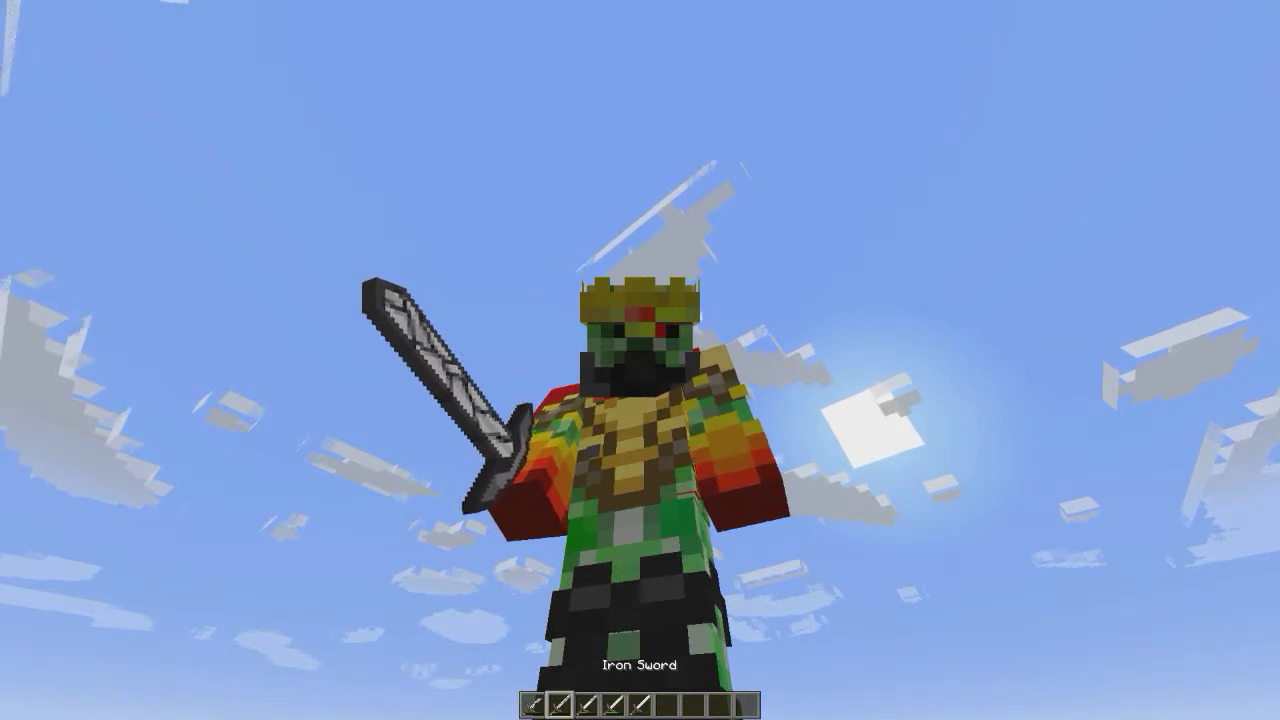
key("4")
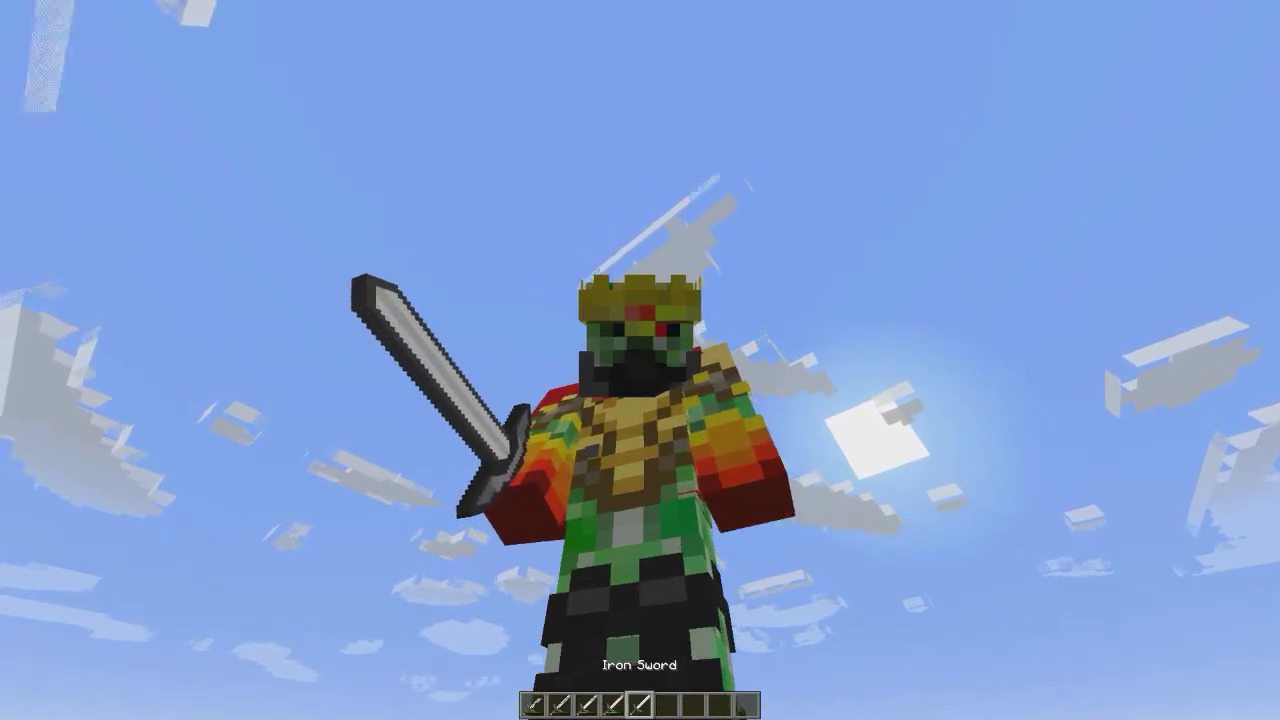
key("5")
key("4")
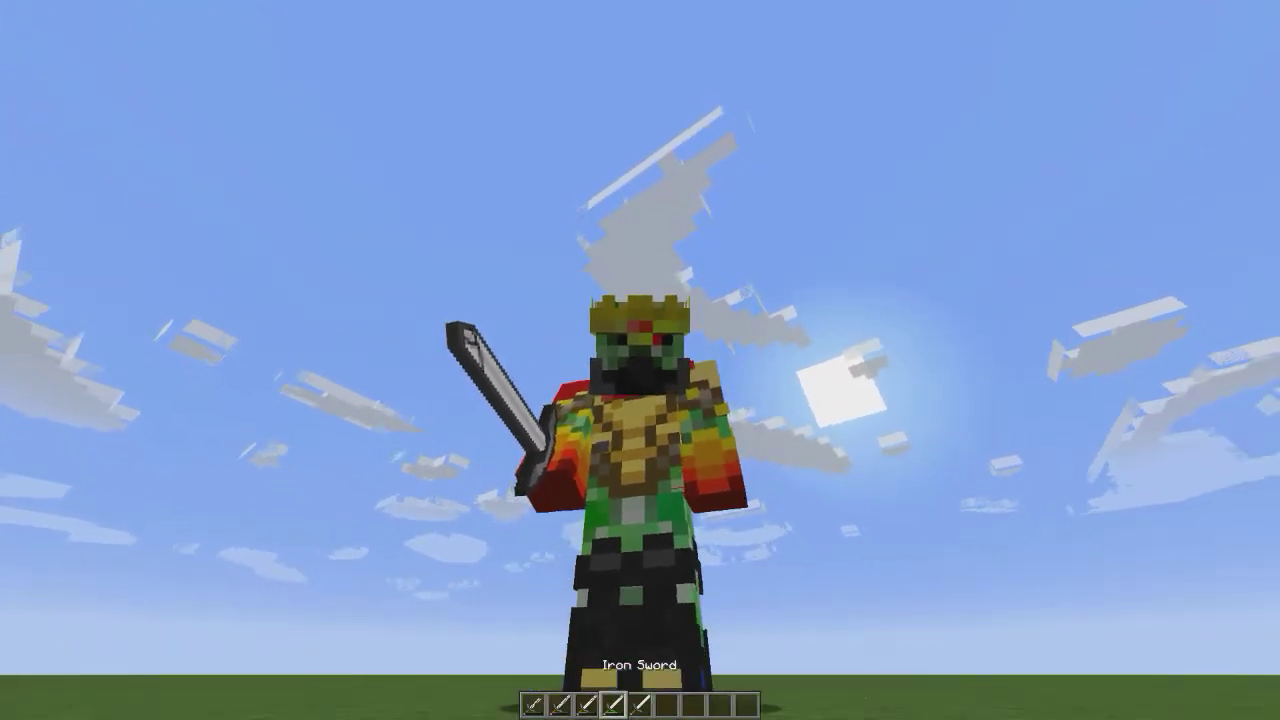
key("3")
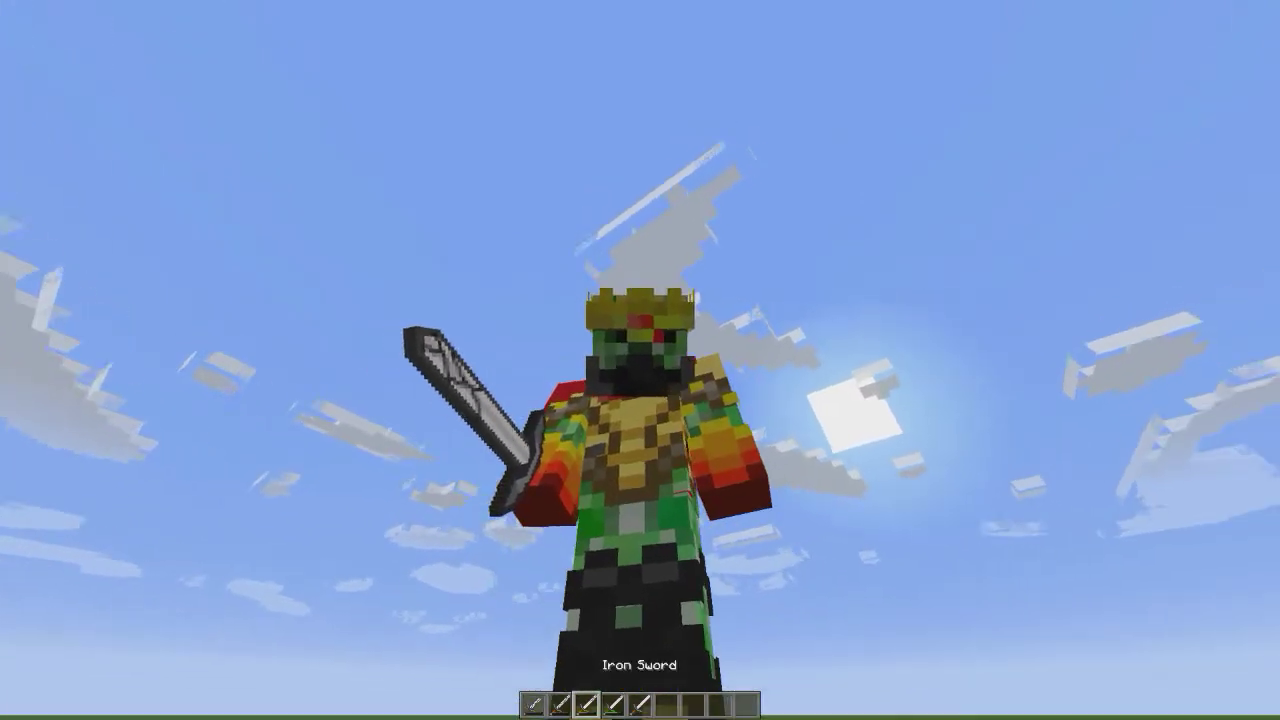
key("2")
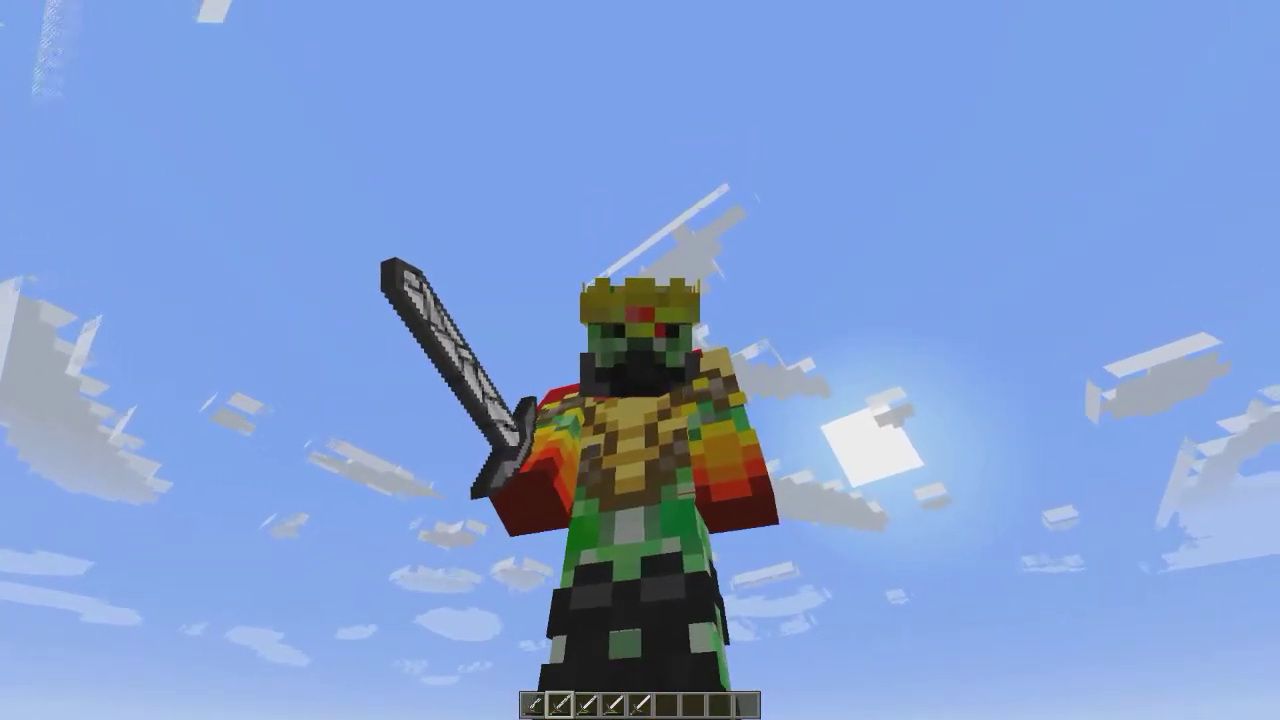
key("1")
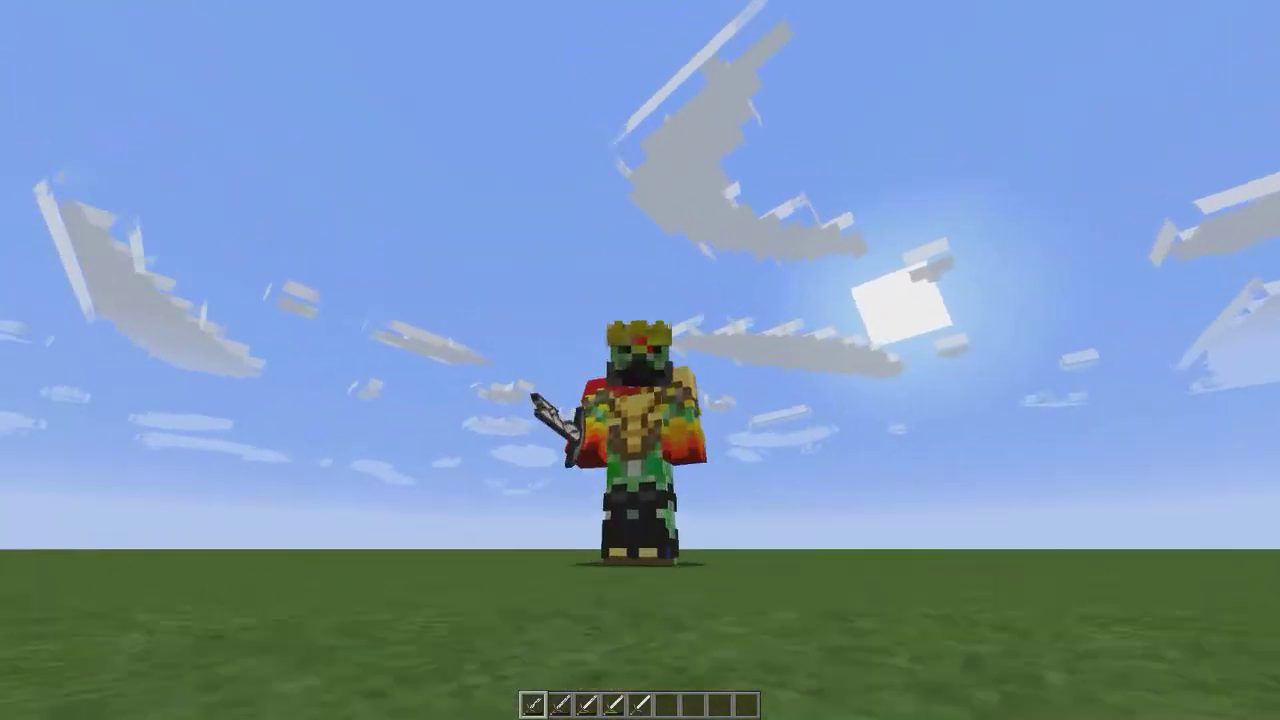
- Return to first-person view, save and leave the world, and quit Minecraft
key("F5")
key("Escape")
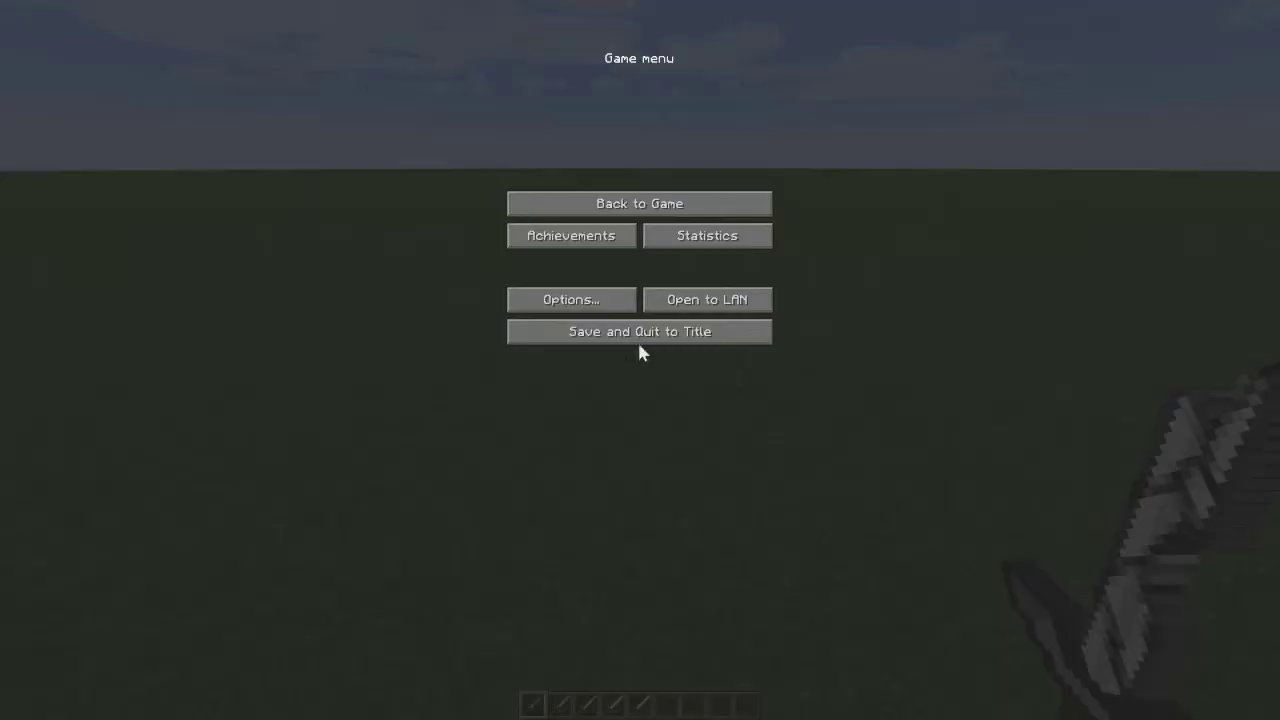
left_click(645, 341)
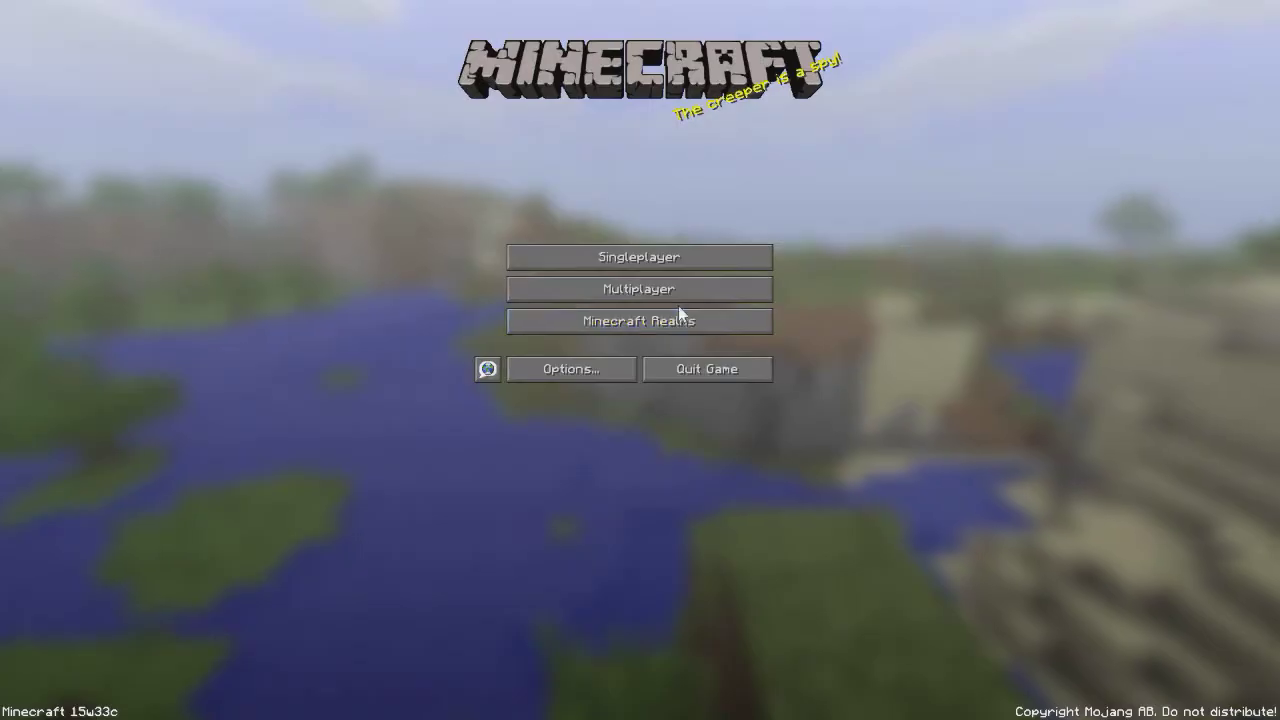
left_click(663, 366)
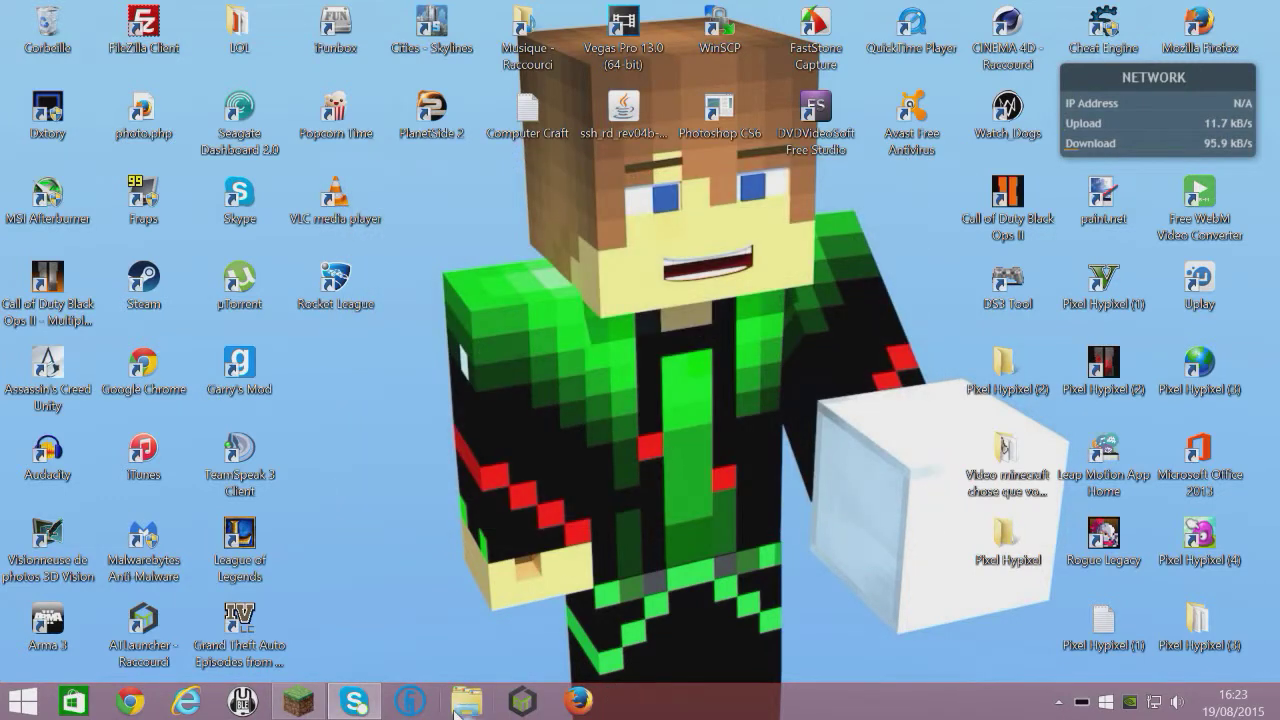
left_click(457, 708)
double_click(765, 480)
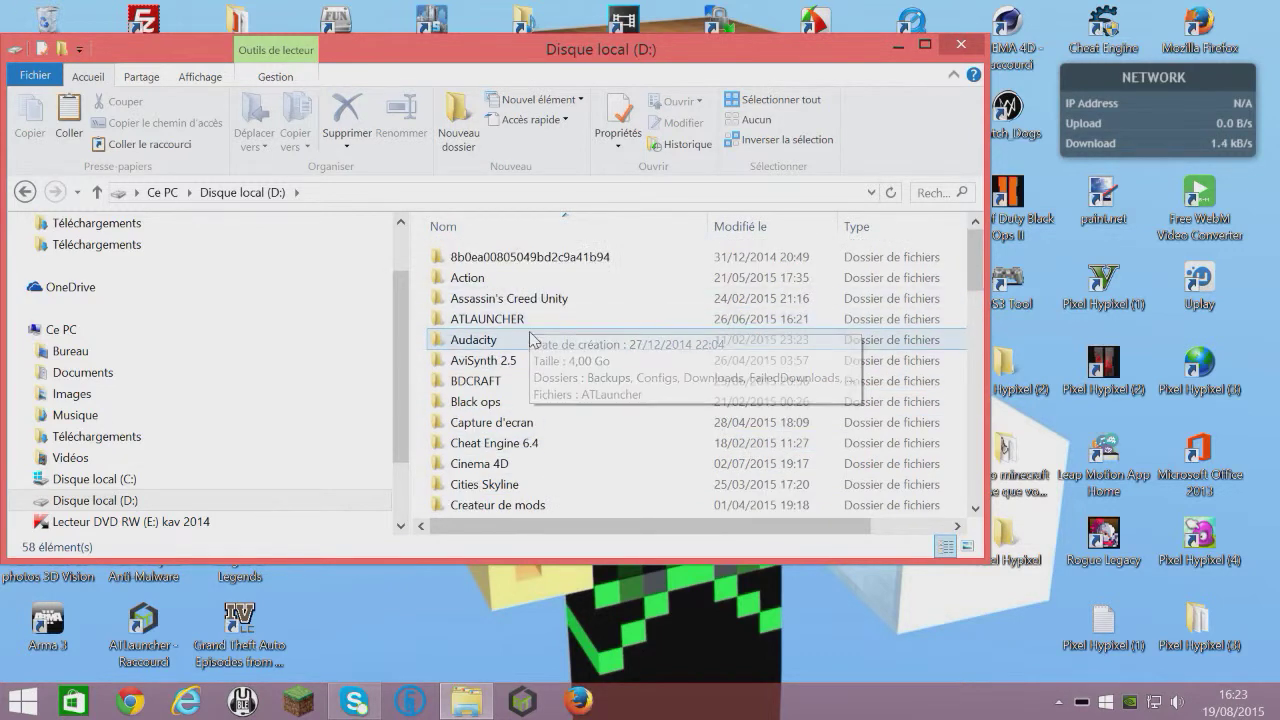
scroll(540, 380, "down", 2)
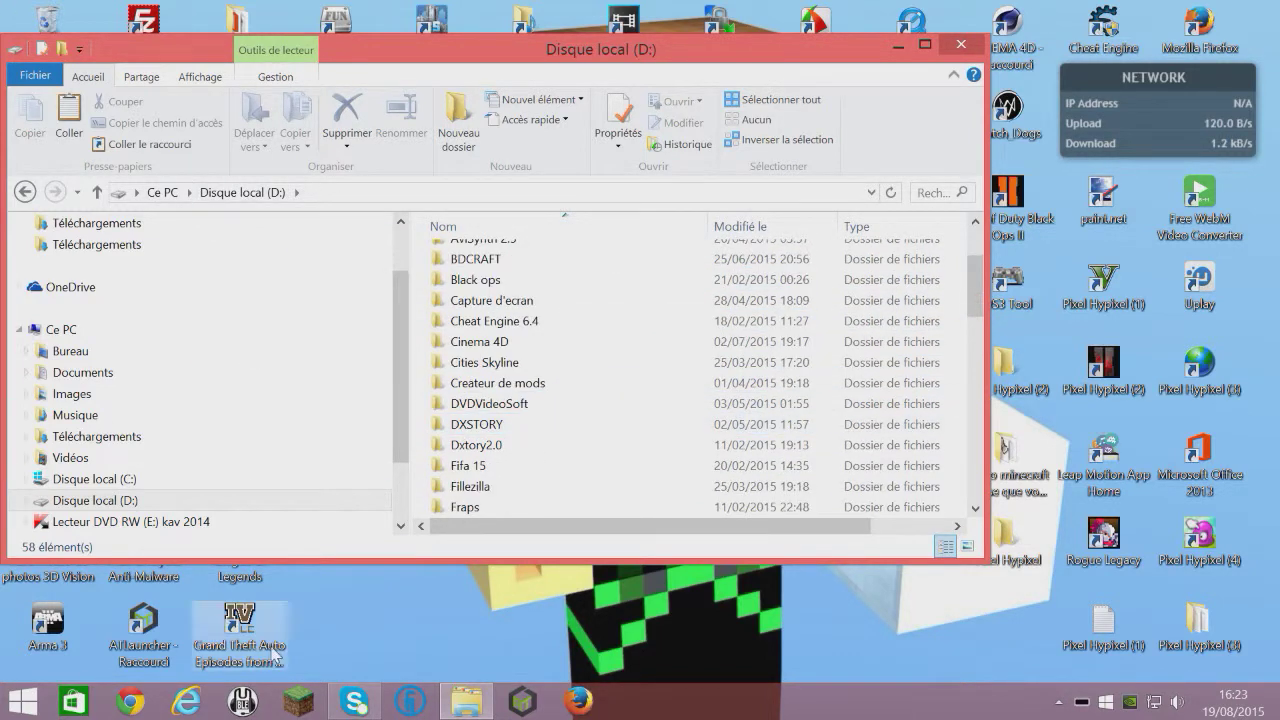
right_click(452, 703)
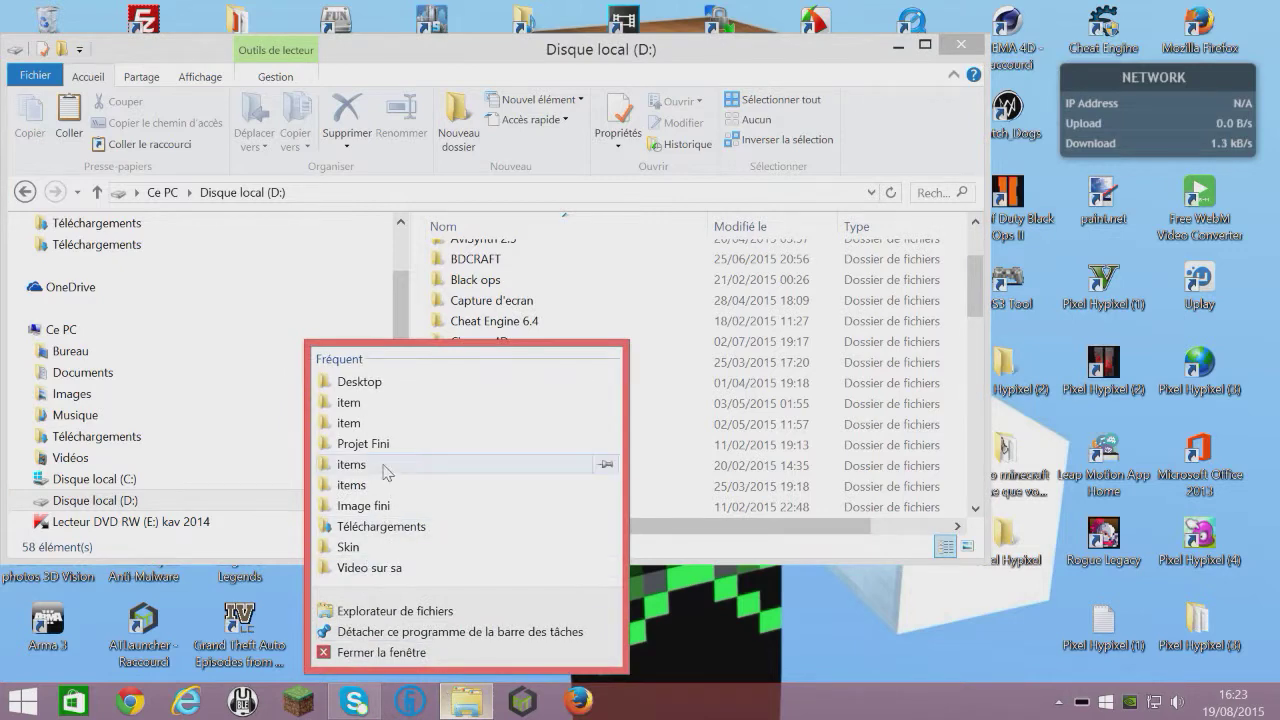
left_click(386, 423)
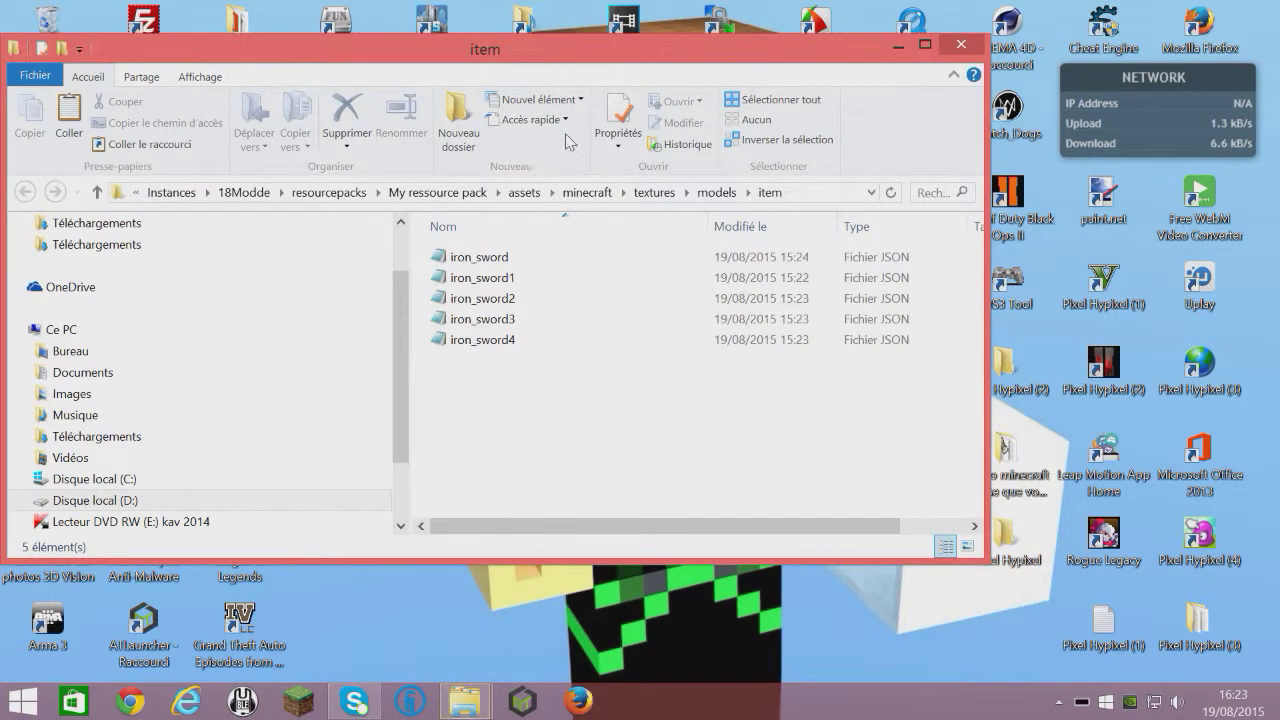
left_click(960, 44)
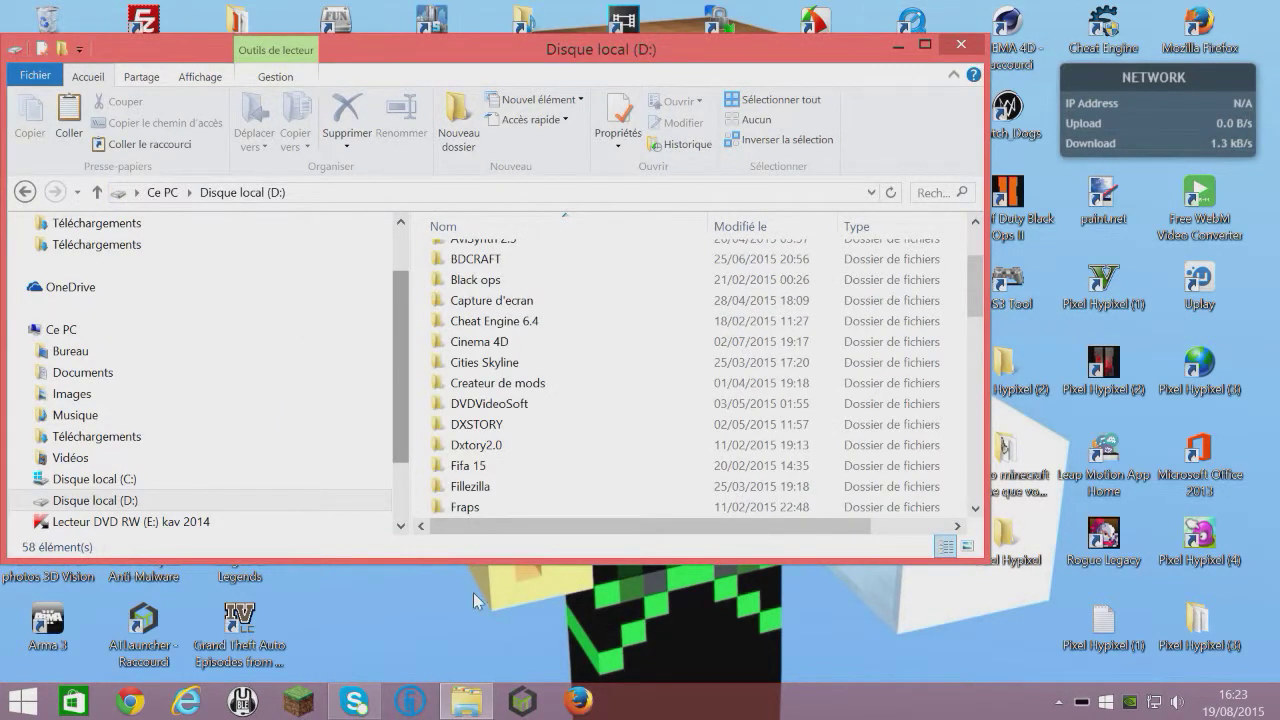
- Open the models\item folder of My ressource pack under .minecraft and close the Disque local (D:) window
right_click(480, 712)
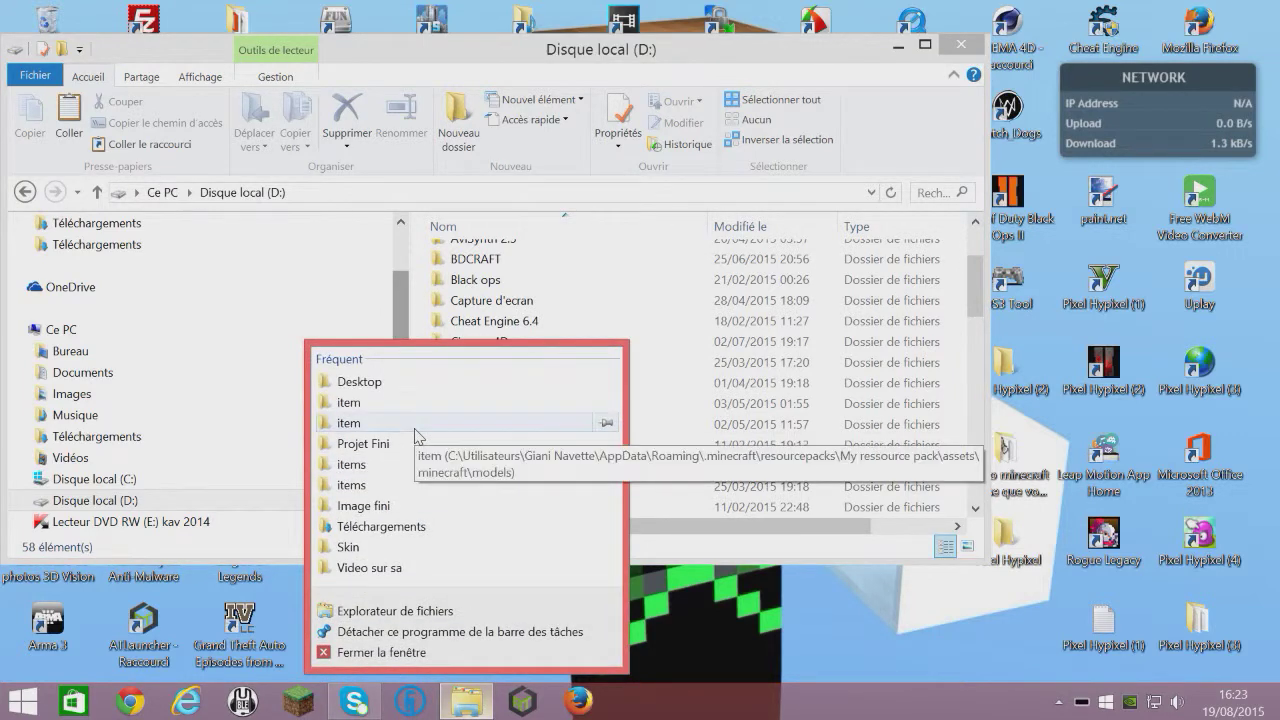
left_click(470, 428)
left_click_drag(843, 50, 855, 193)
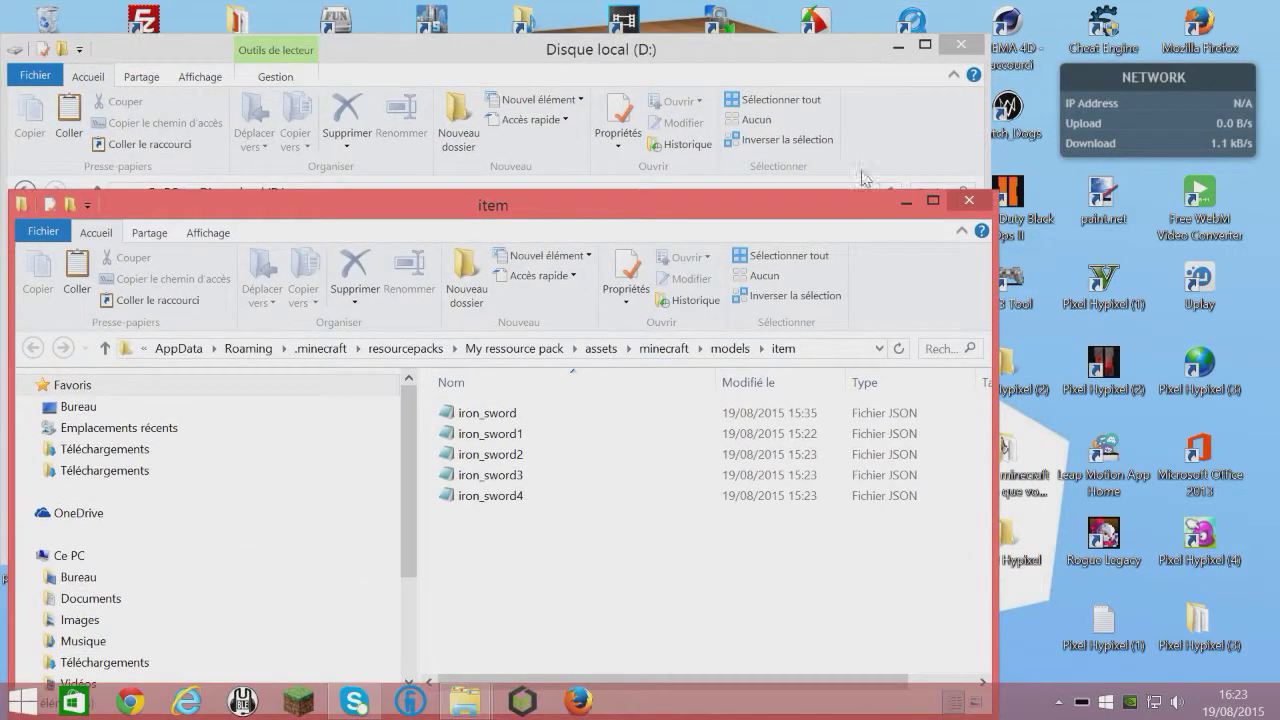
left_click(960, 44)
- Go up to the pack's minecraft folder and open its textures\items folder
left_click(665, 348)
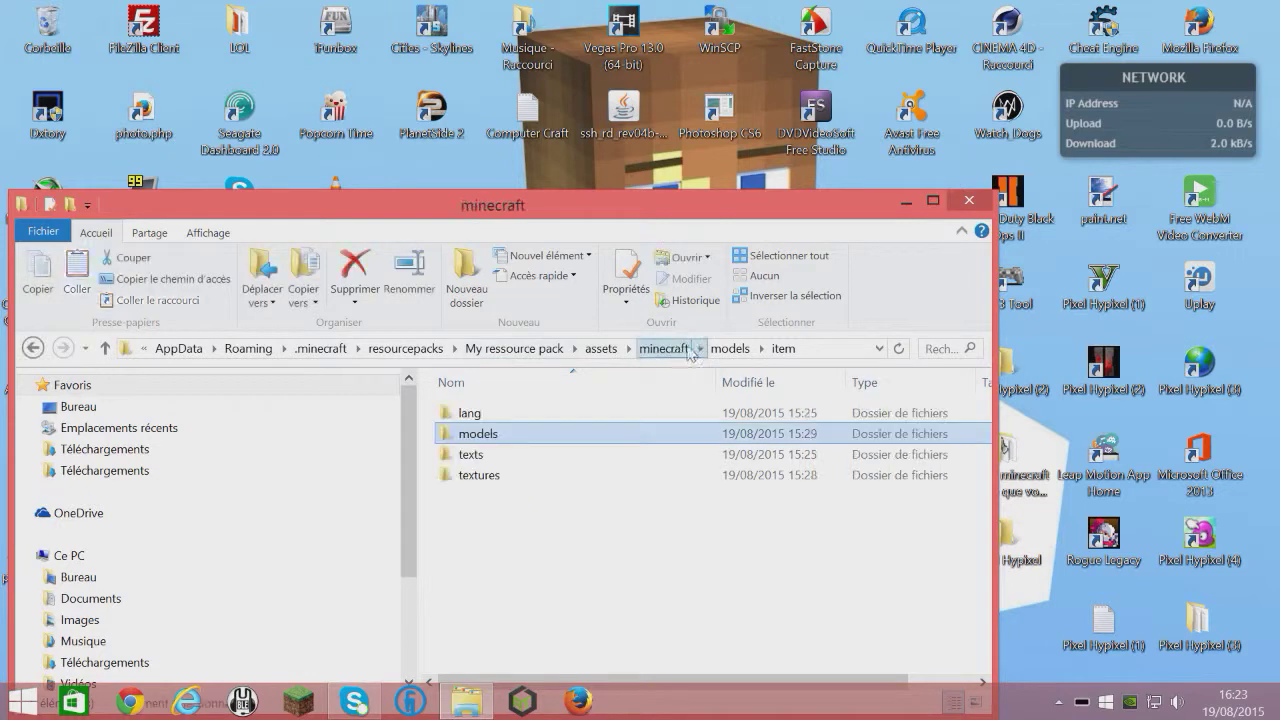
left_click_drag(686, 218, 682, 168)
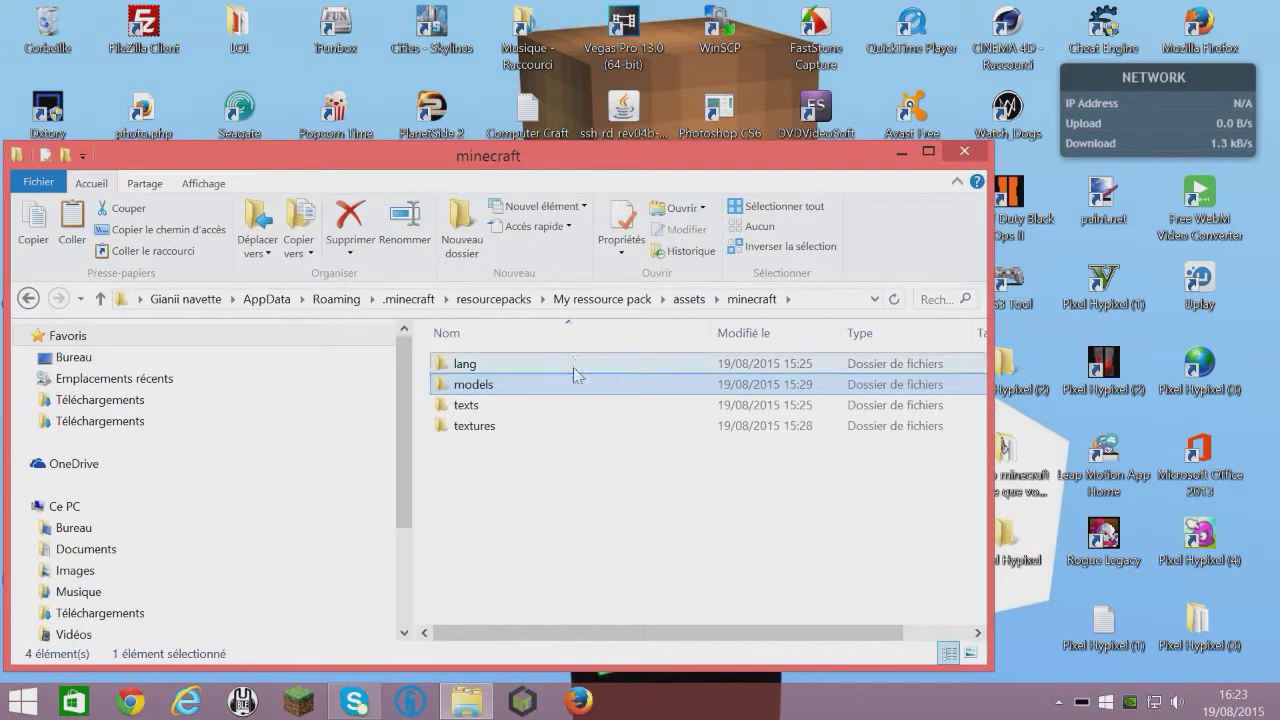
double_click(577, 432)
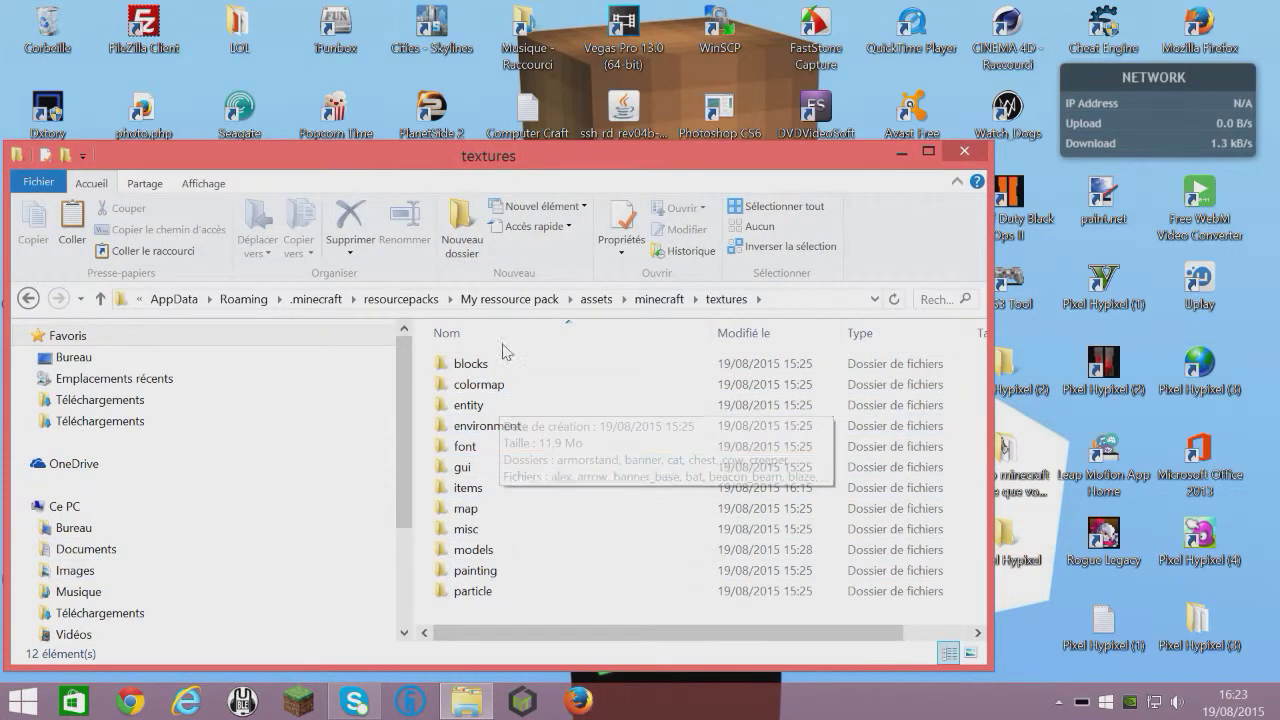
left_click(518, 551)
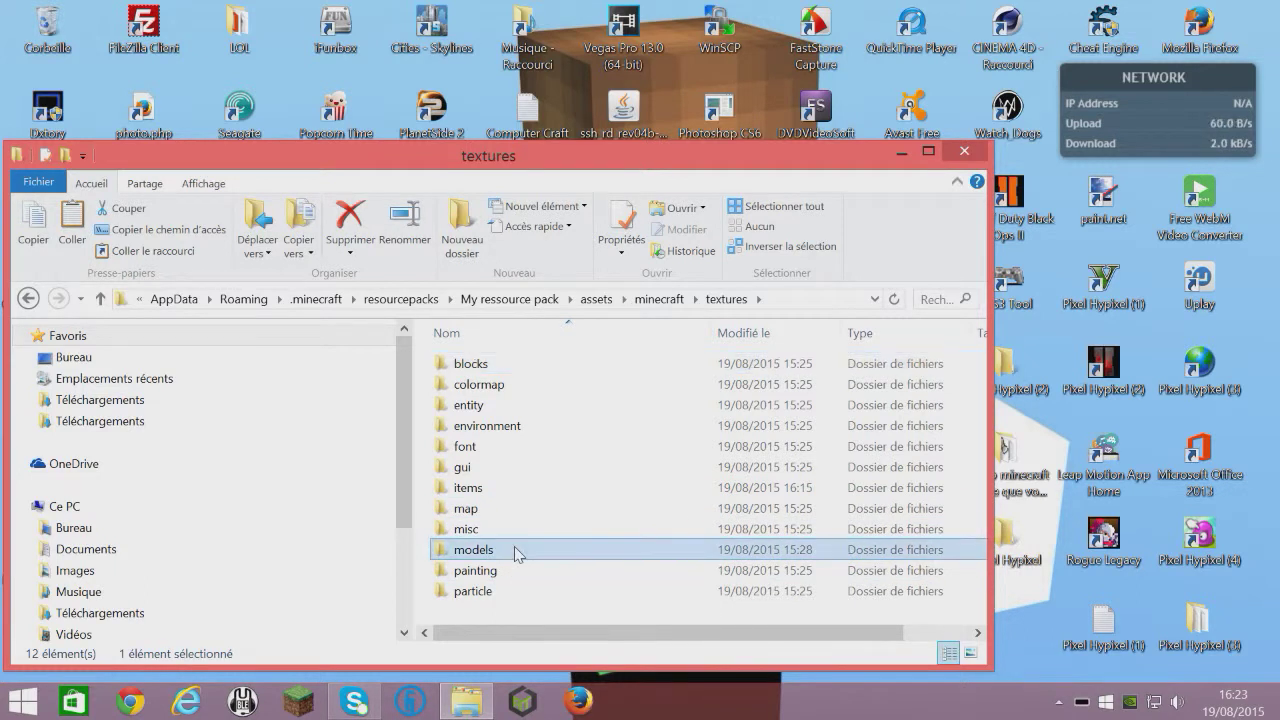
double_click(523, 490)
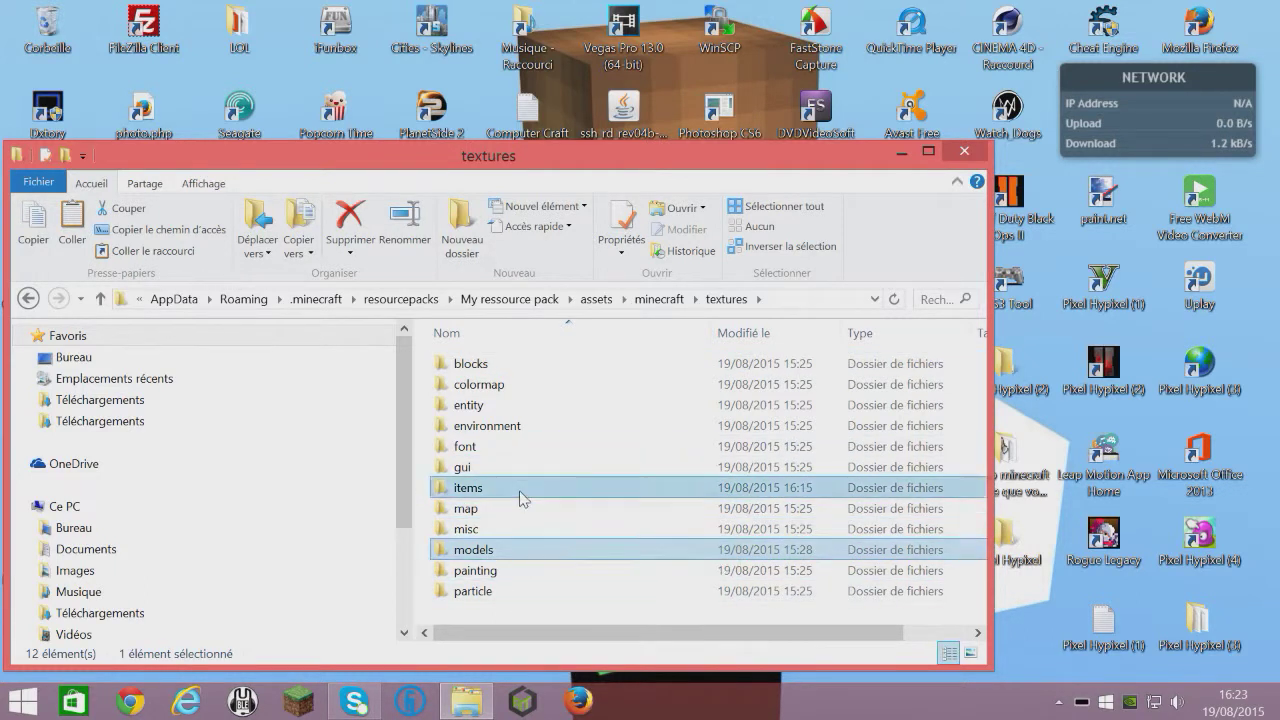
- Find the iron sword textures and examine the iron_sword image enlarged in the photo viewer, closing it when done
left_click_drag(976, 342, 982, 507)
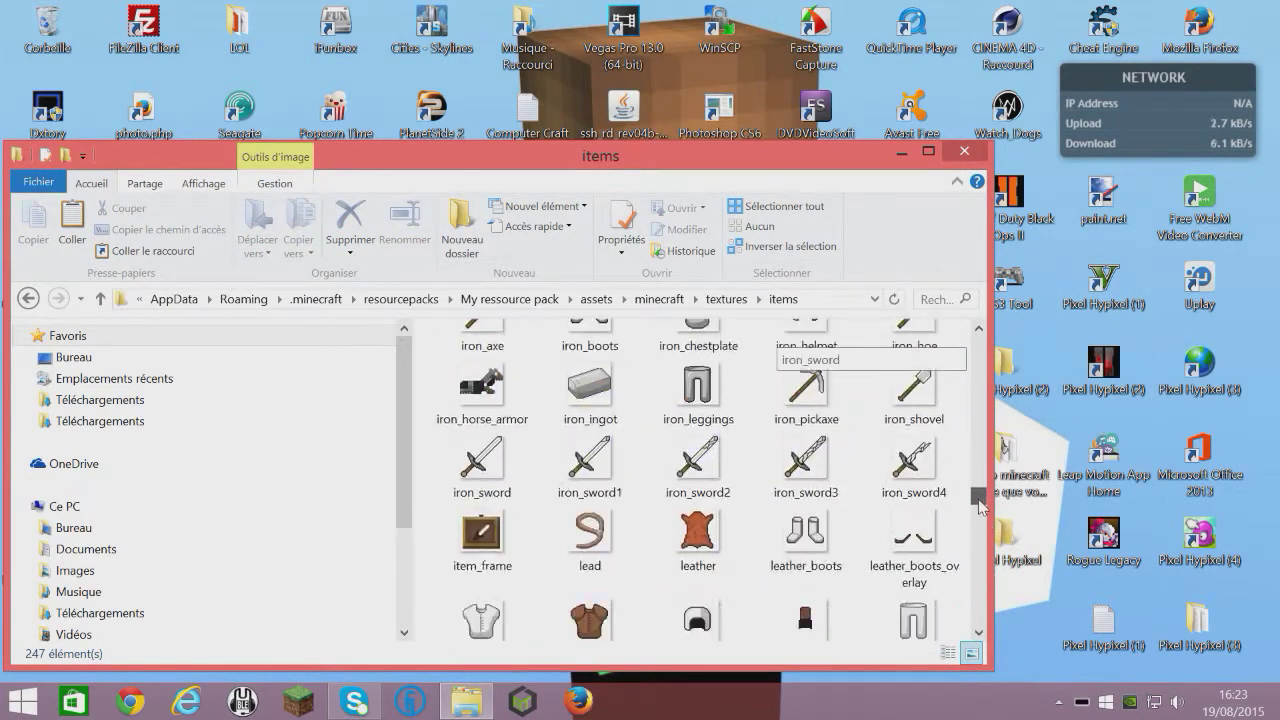
left_click_drag(693, 187, 710, 81)
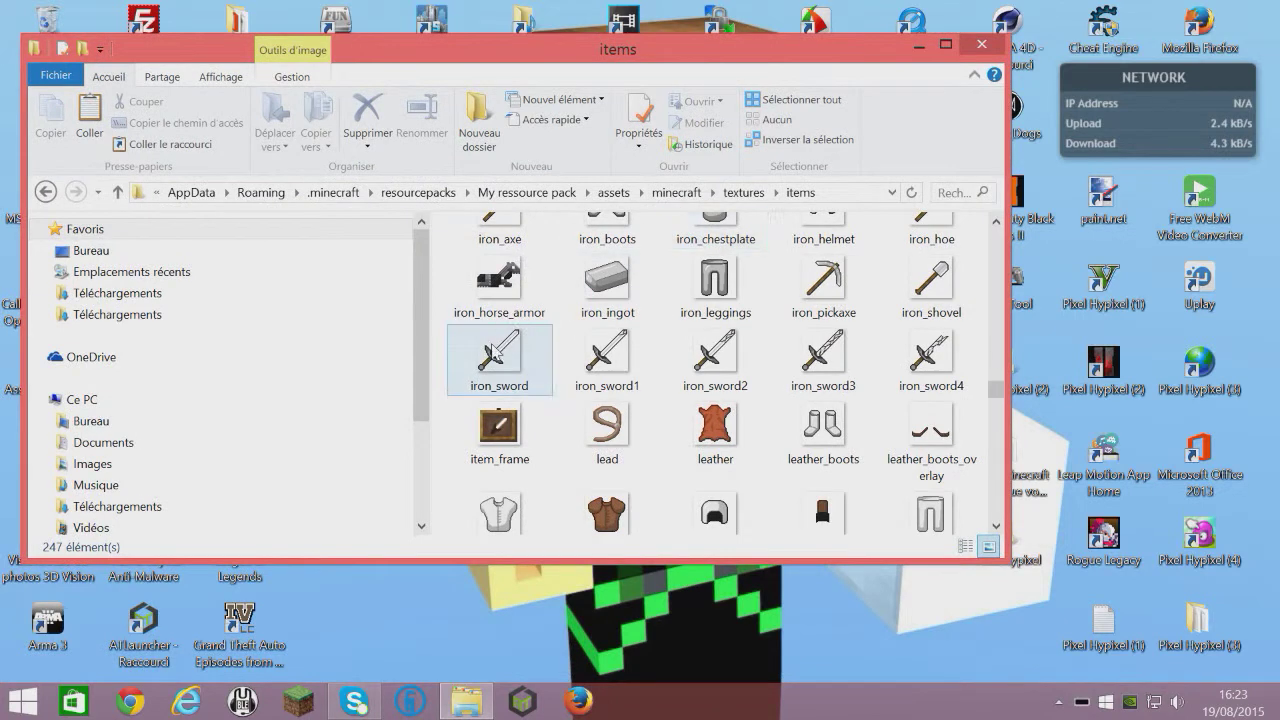
left_click(498, 350)
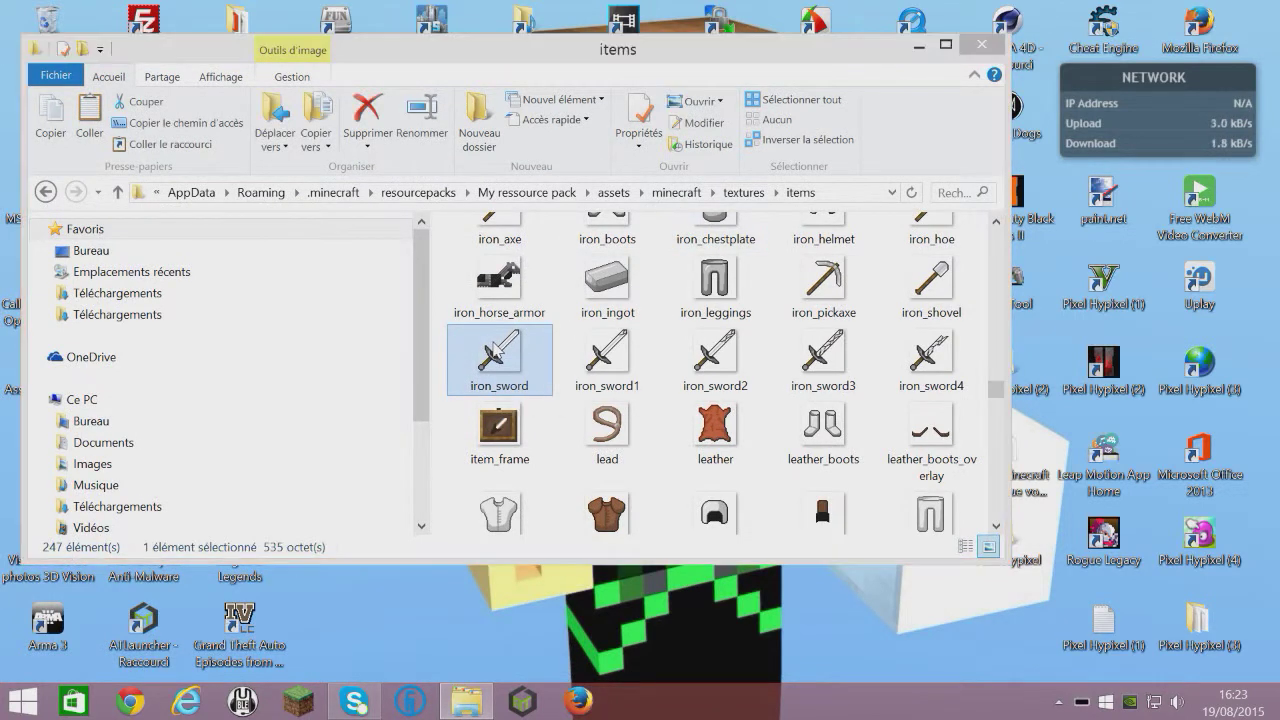
double_click(512, 352)
scroll(650, 396, "up", 5)
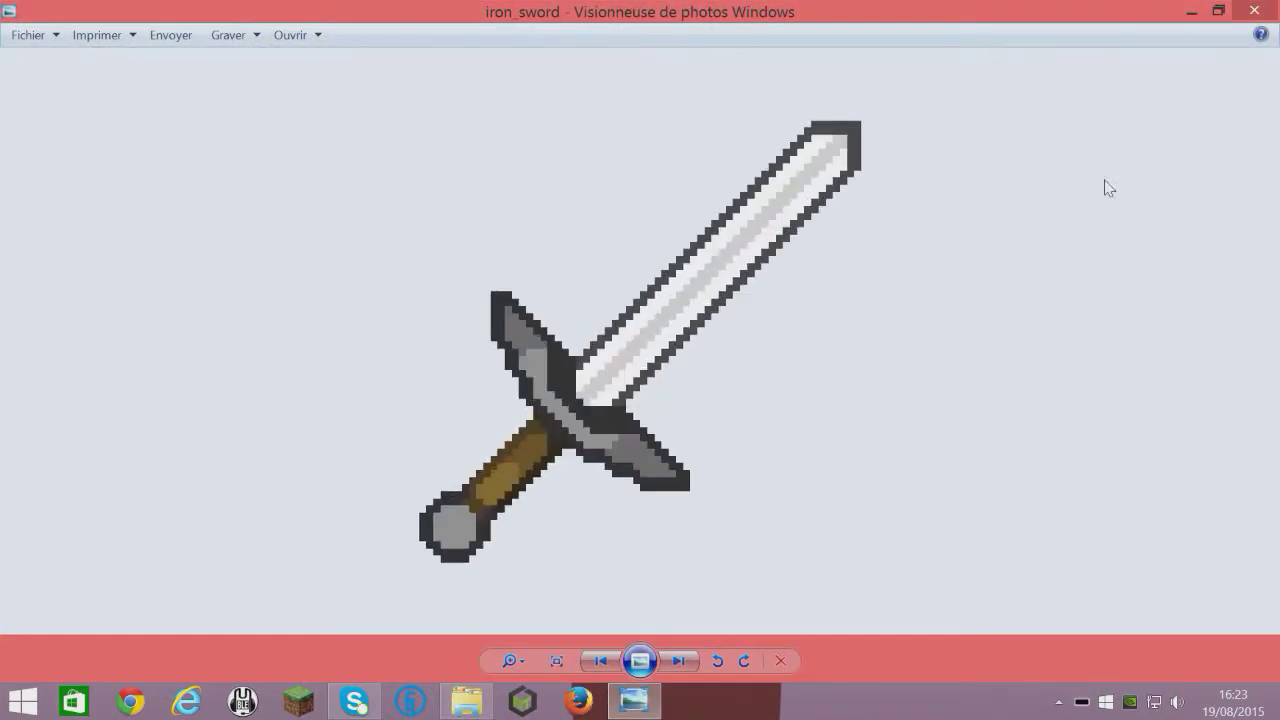
left_click(1254, 12)
- Examine the iron_sword1 texture enlarged in the photo viewer and close it
left_click(645, 370)
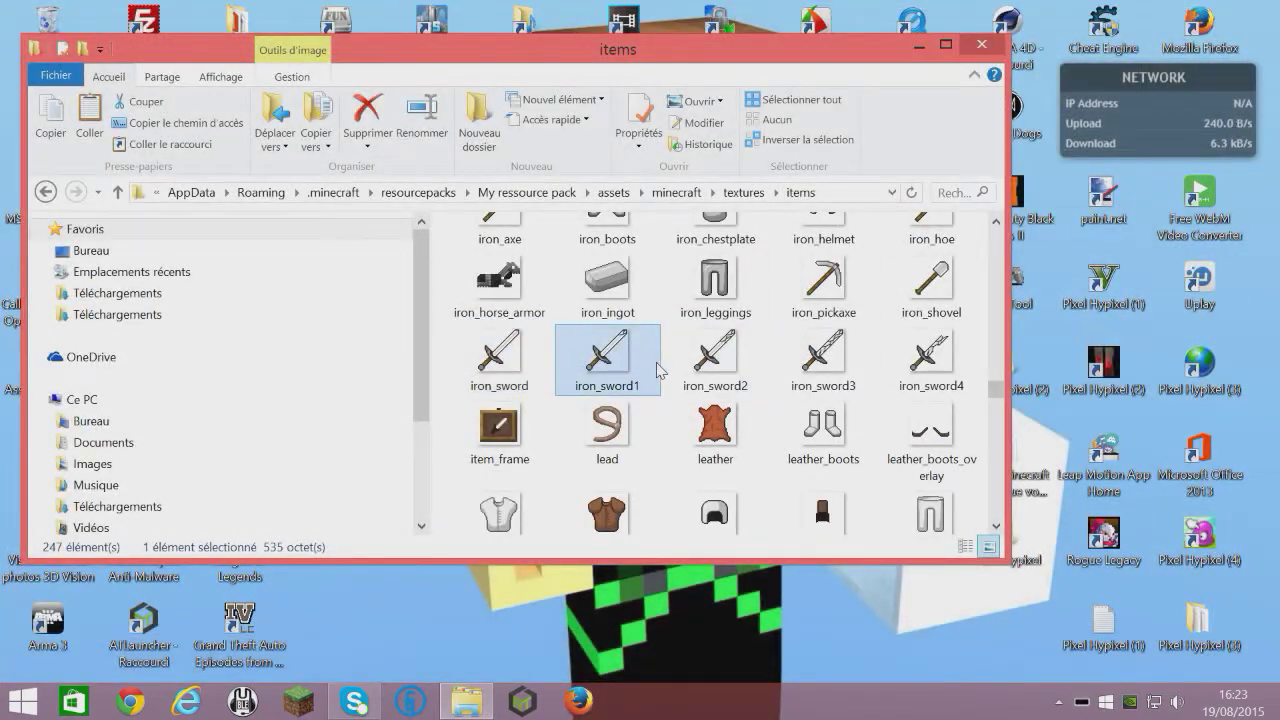
double_click(594, 382)
scroll(640, 357, "up", 5)
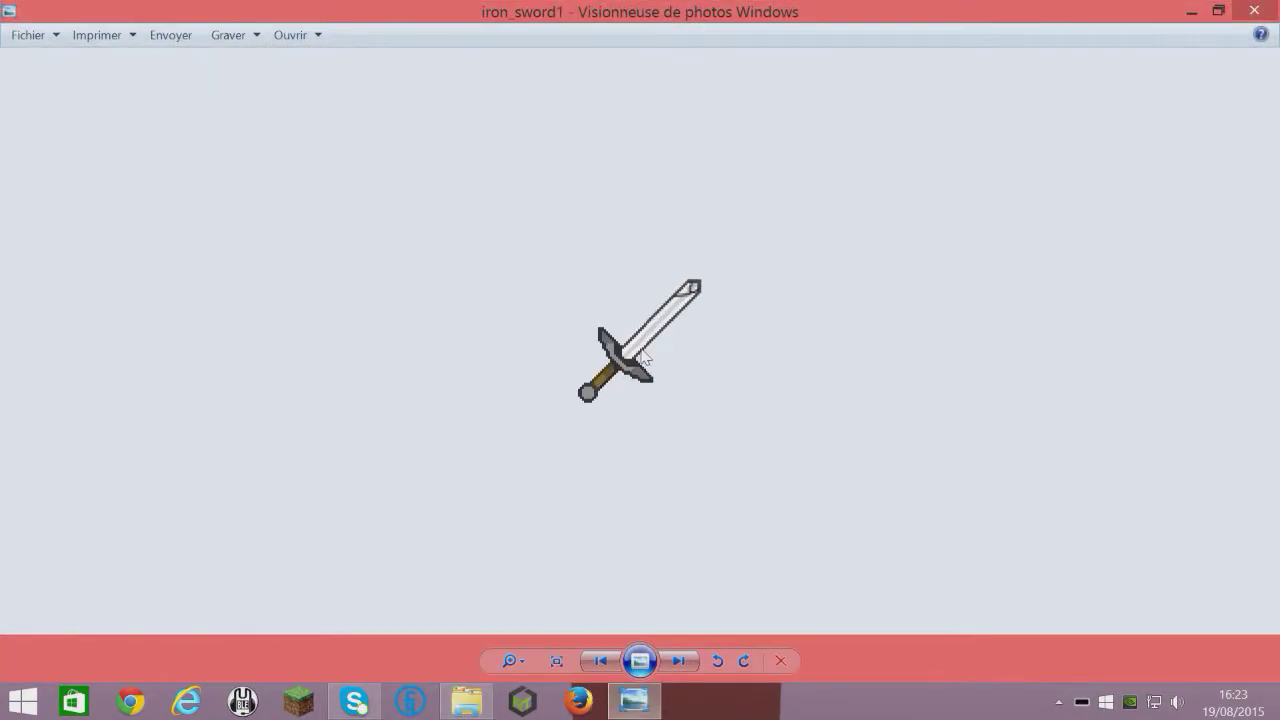
left_click(1254, 12)
- Examine the iron_sword2 texture enlarged in the photo viewer and close it
left_click(746, 383)
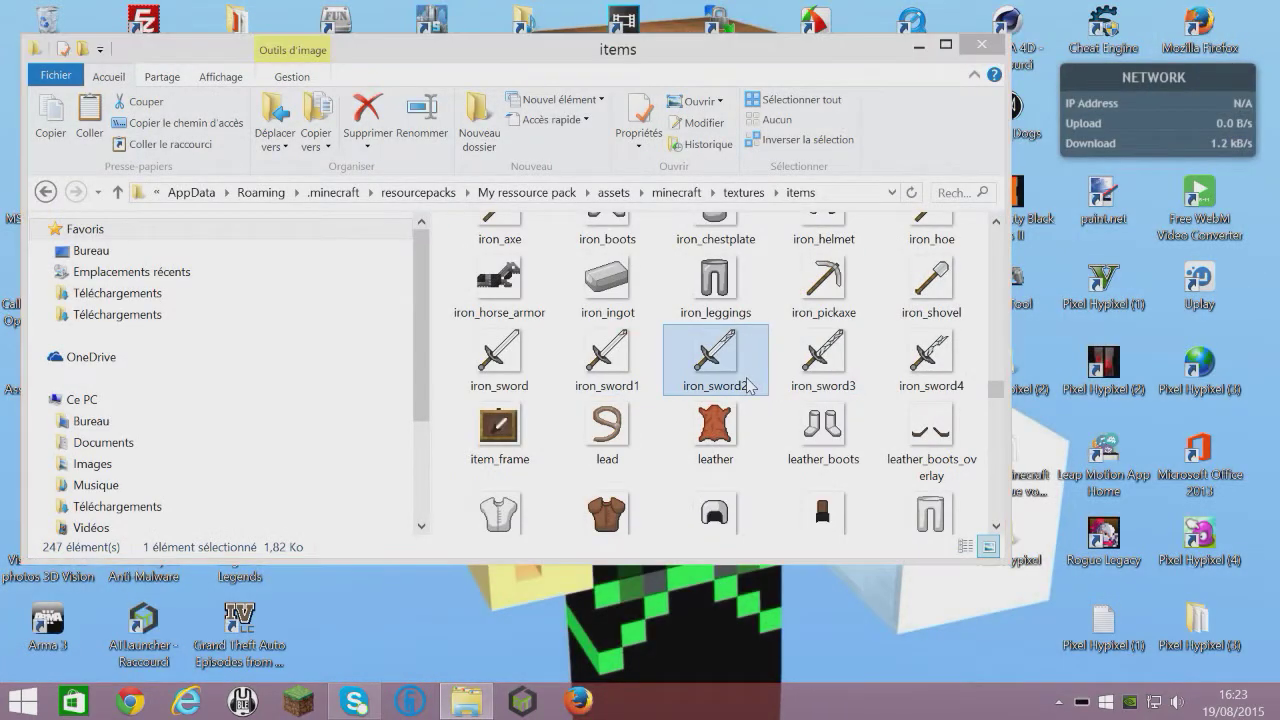
double_click(683, 364)
scroll(690, 362, "up", 5)
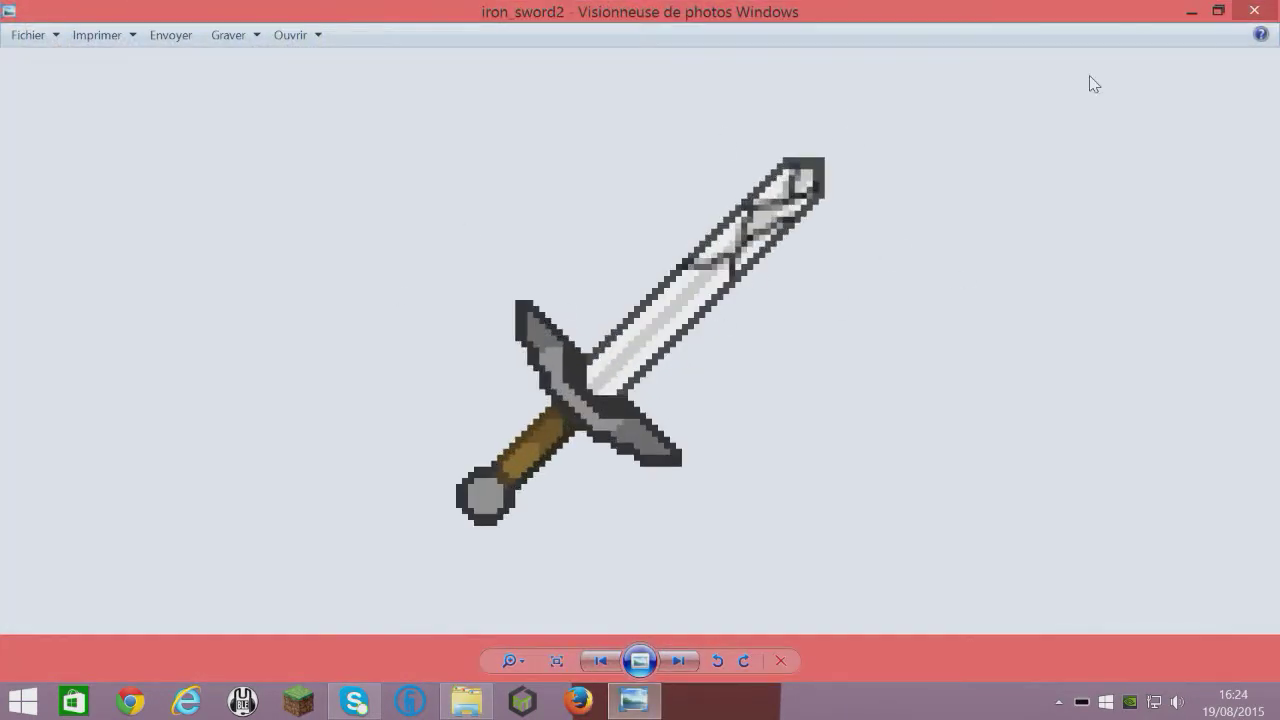
left_click(1256, 12)
- Examine the iron_sword3 texture at different zoom levels in the photo viewer and close it
left_click(830, 355)
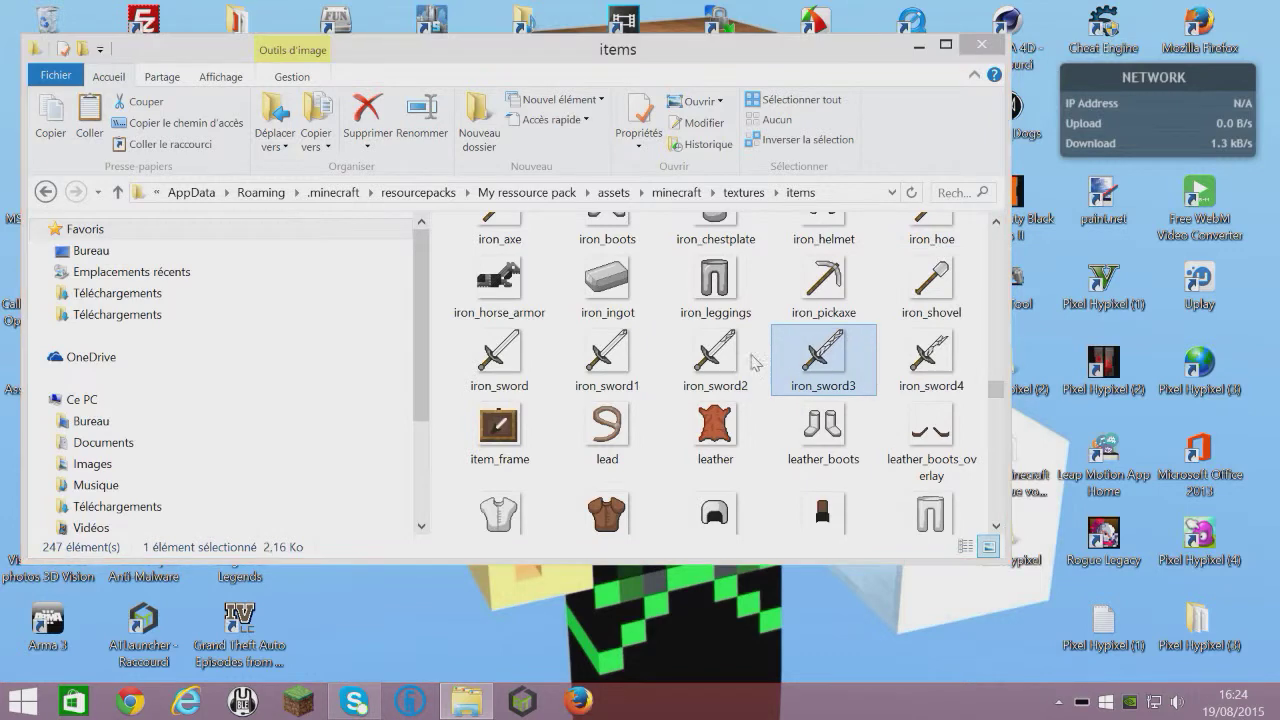
key("Return")
scroll(727, 380, "up", 5)
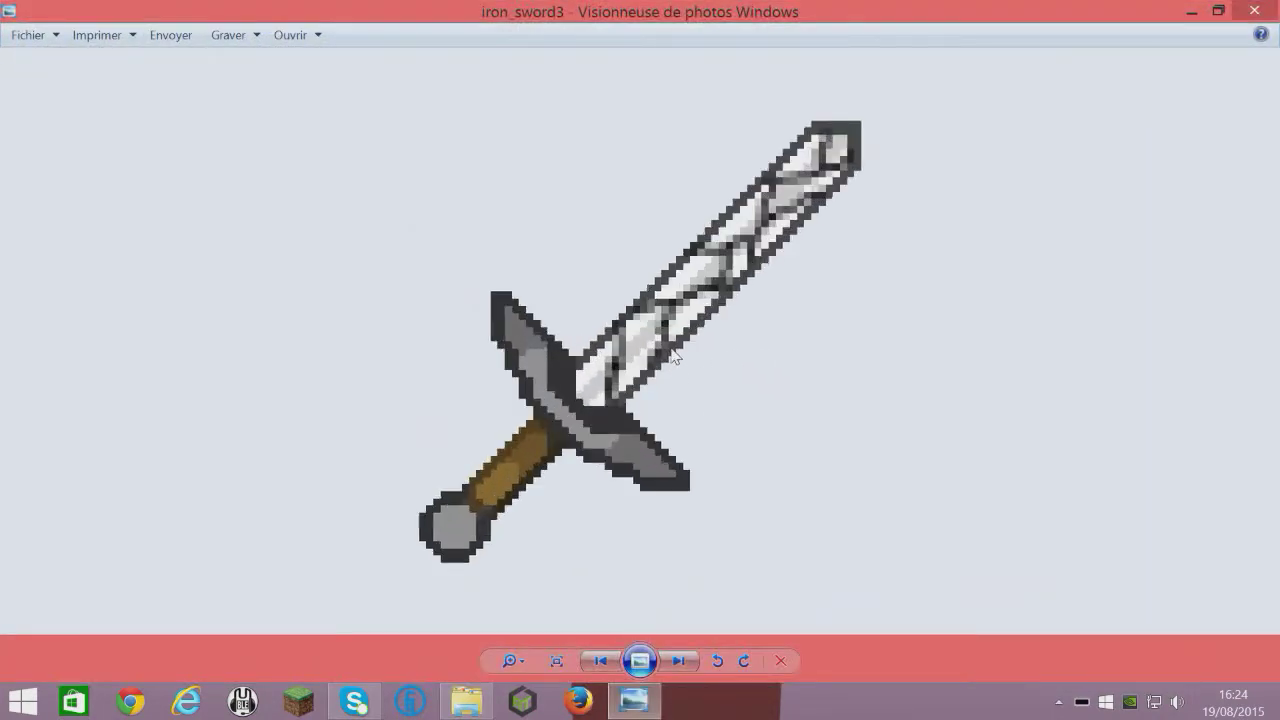
scroll(670, 350, "down", 5)
scroll(672, 362, "up", 1)
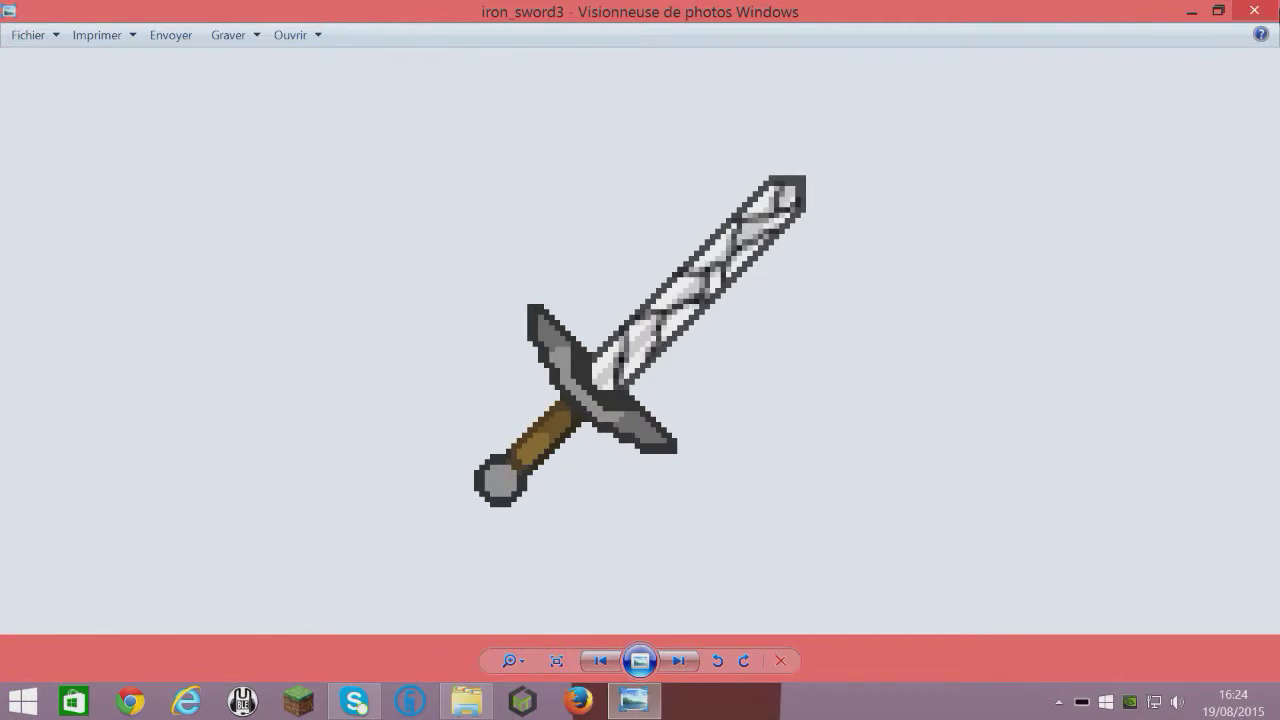
left_click(1270, 10)
- Examine the iron_sword4 texture enlarged in the photo viewer, close it and look further through the item textures
double_click(915, 372)
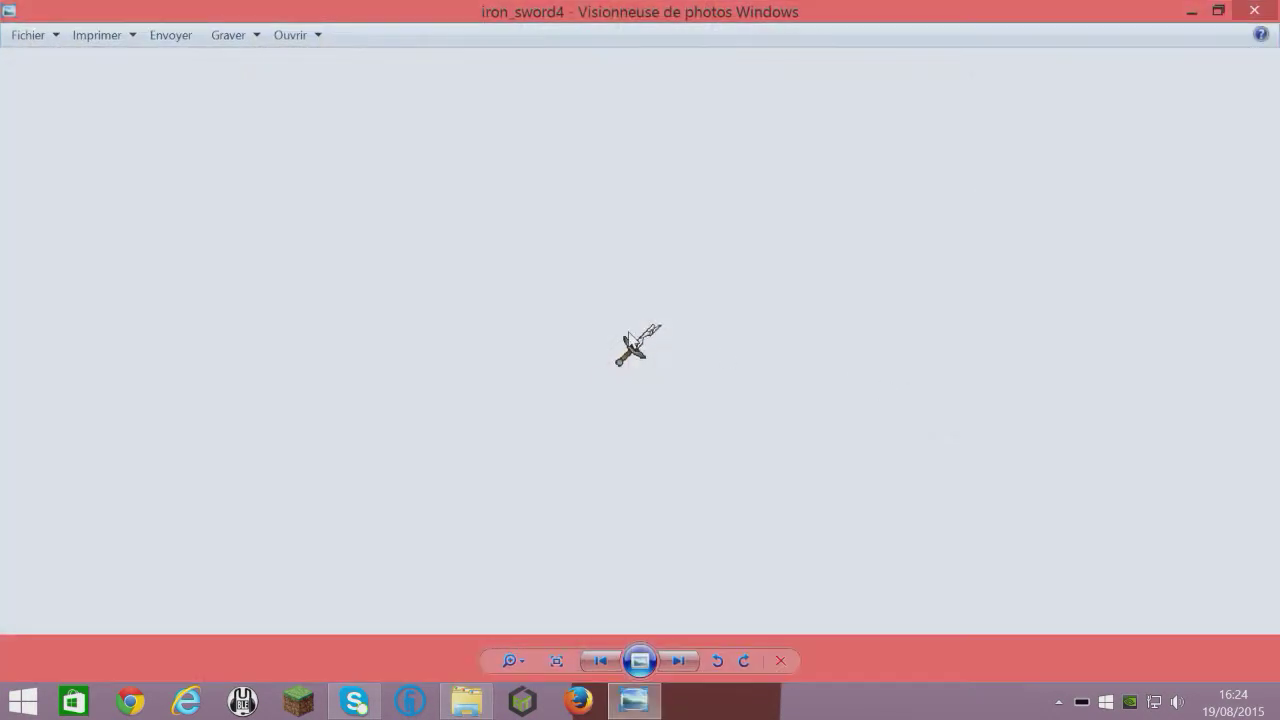
scroll(666, 351, "up", 8)
scroll(677, 354, "down", 2)
left_click(1254, 10)
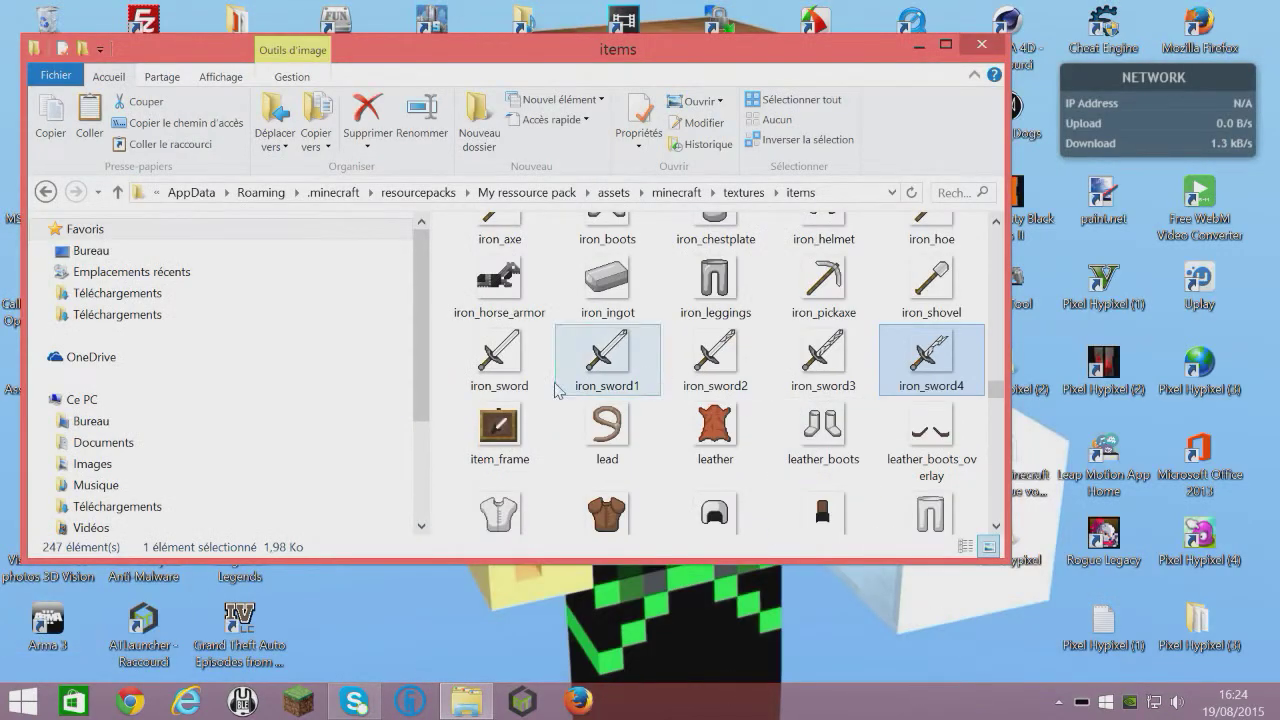
scroll(740, 470, "down", 10)
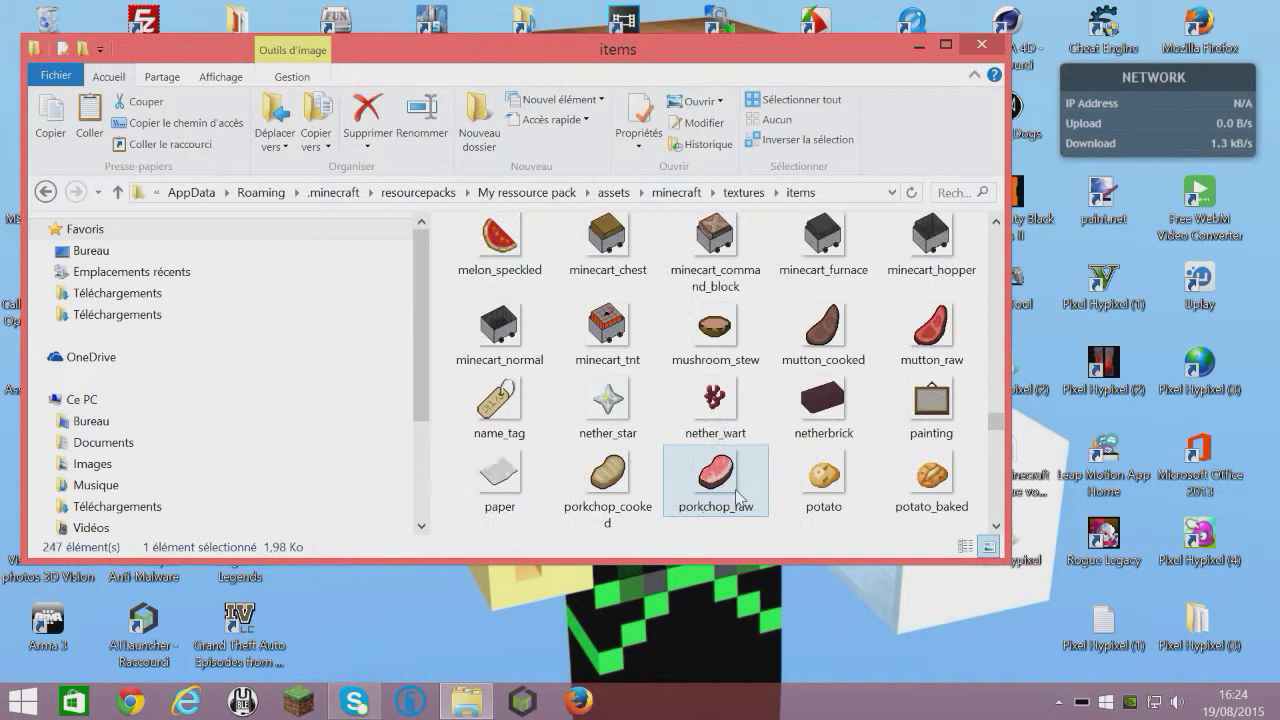
- Leave the item textures and open local disk D: in a second Explorer window
scroll(748, 450, "up", 15)
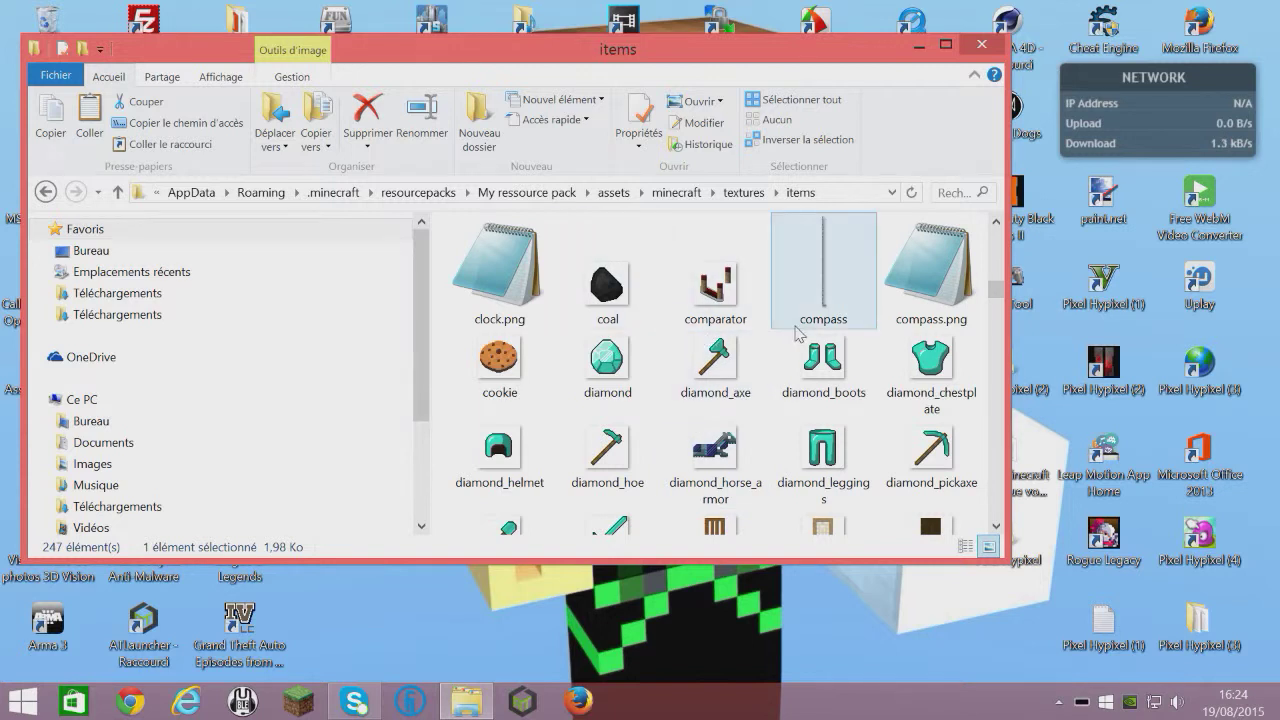
scroll(652, 418, "down", 3)
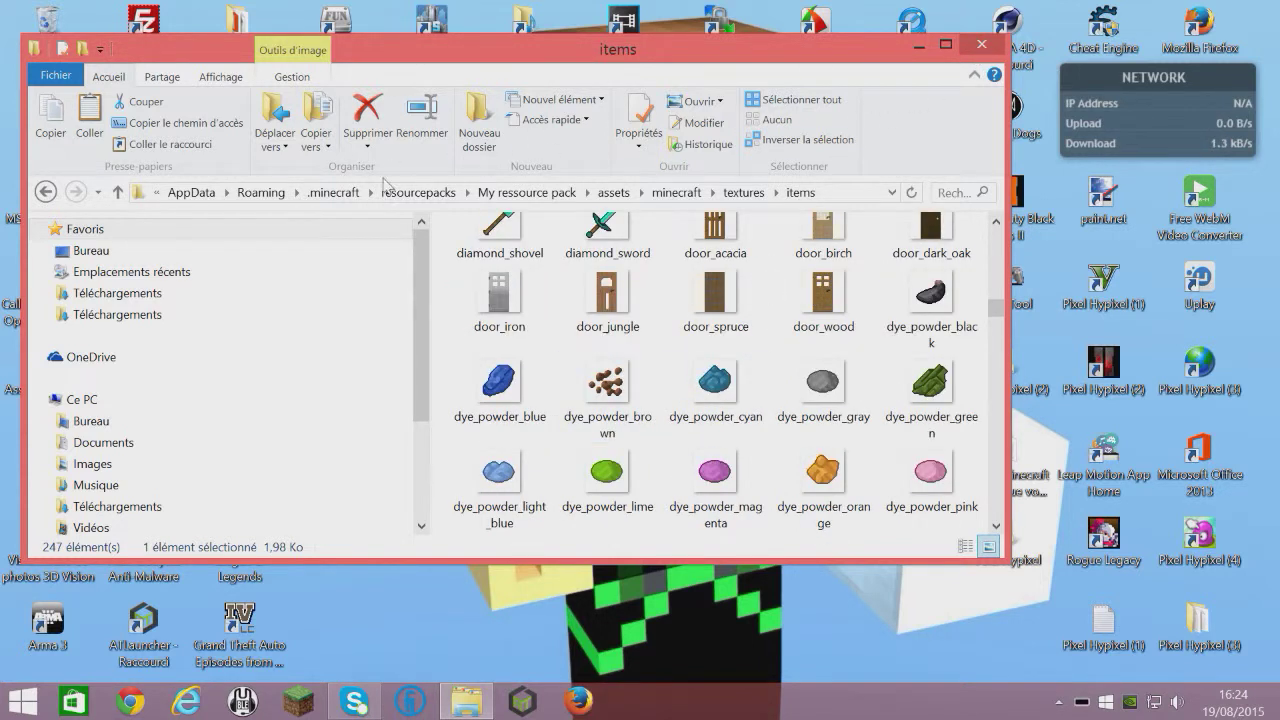
right_click(466, 702)
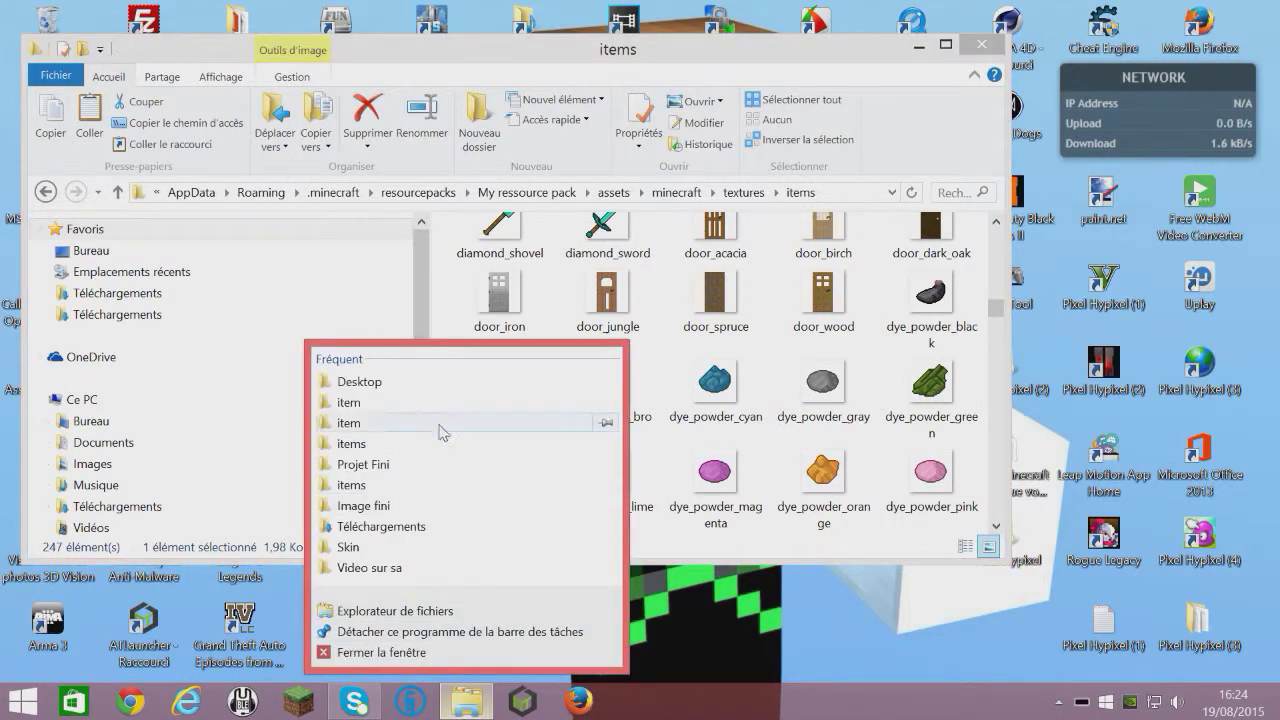
left_click(370, 381)
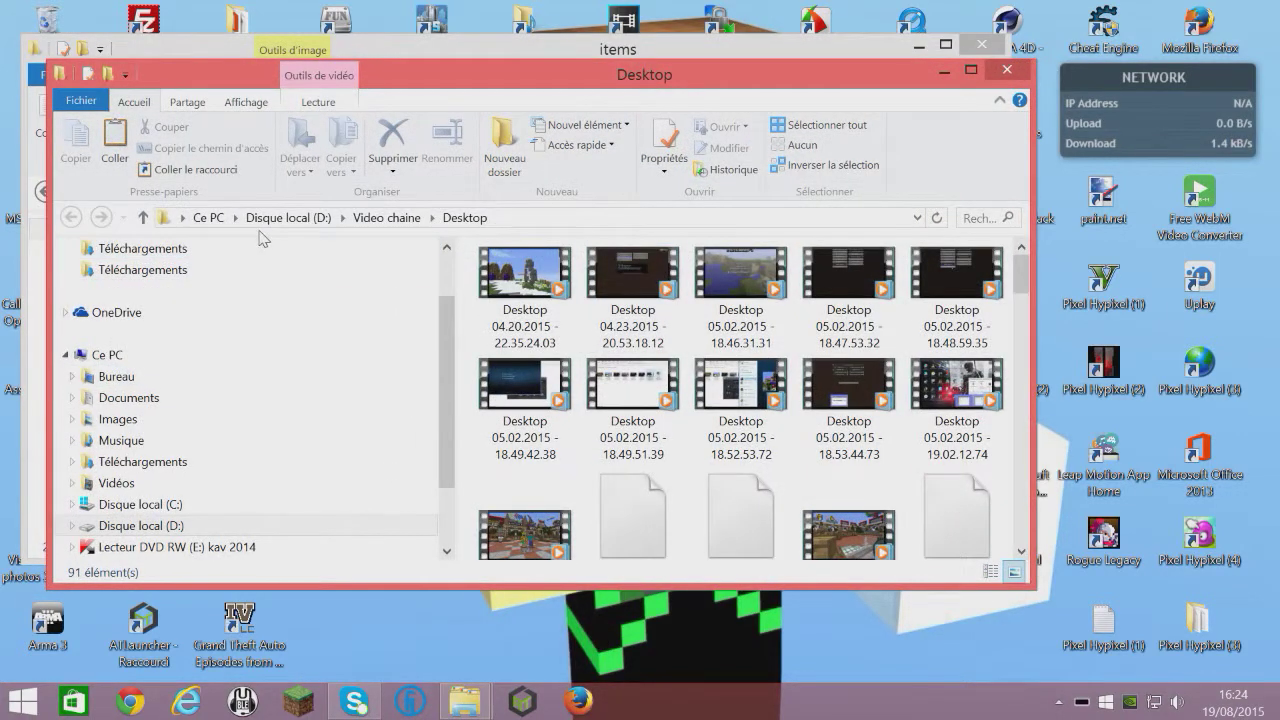
left_click(137, 522)
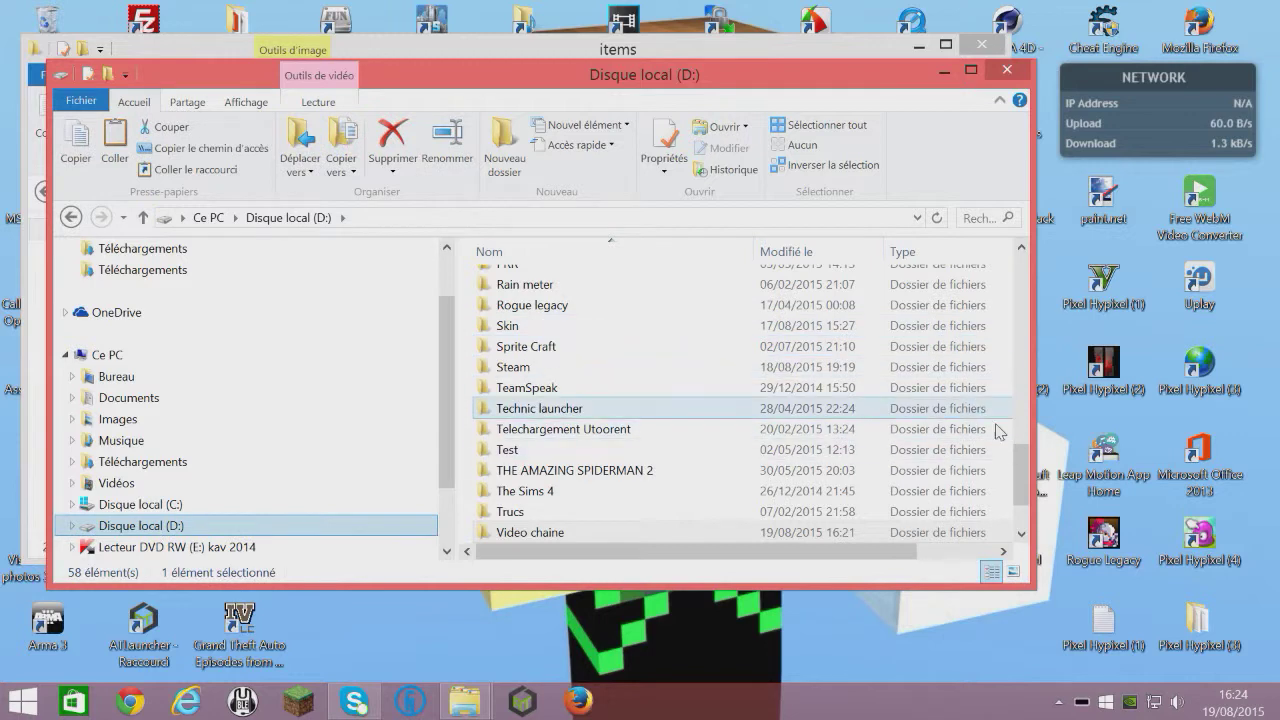
- Find the Photoshop folder on disk D: and launch Photoshop from it
scroll(1032, 449, "up", 13)
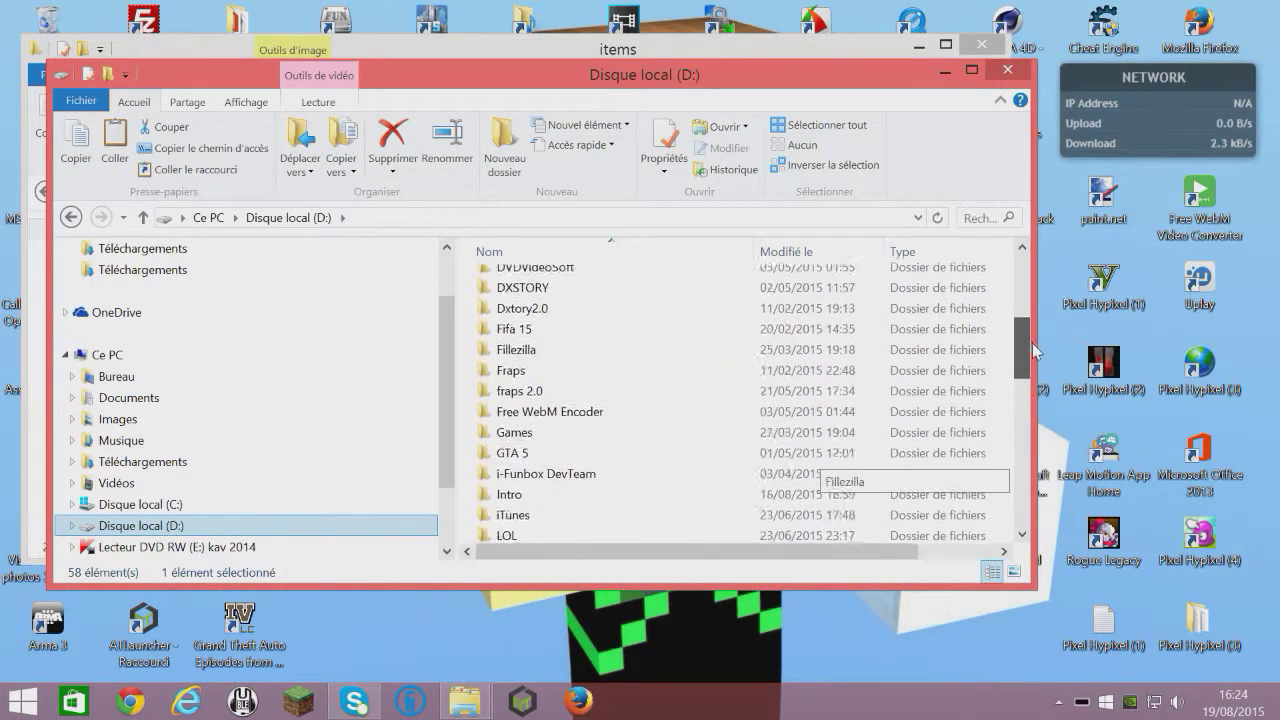
scroll(560, 440, "up", 1)
scroll(560, 475, "down", 1)
scroll(563, 431, "up", 3)
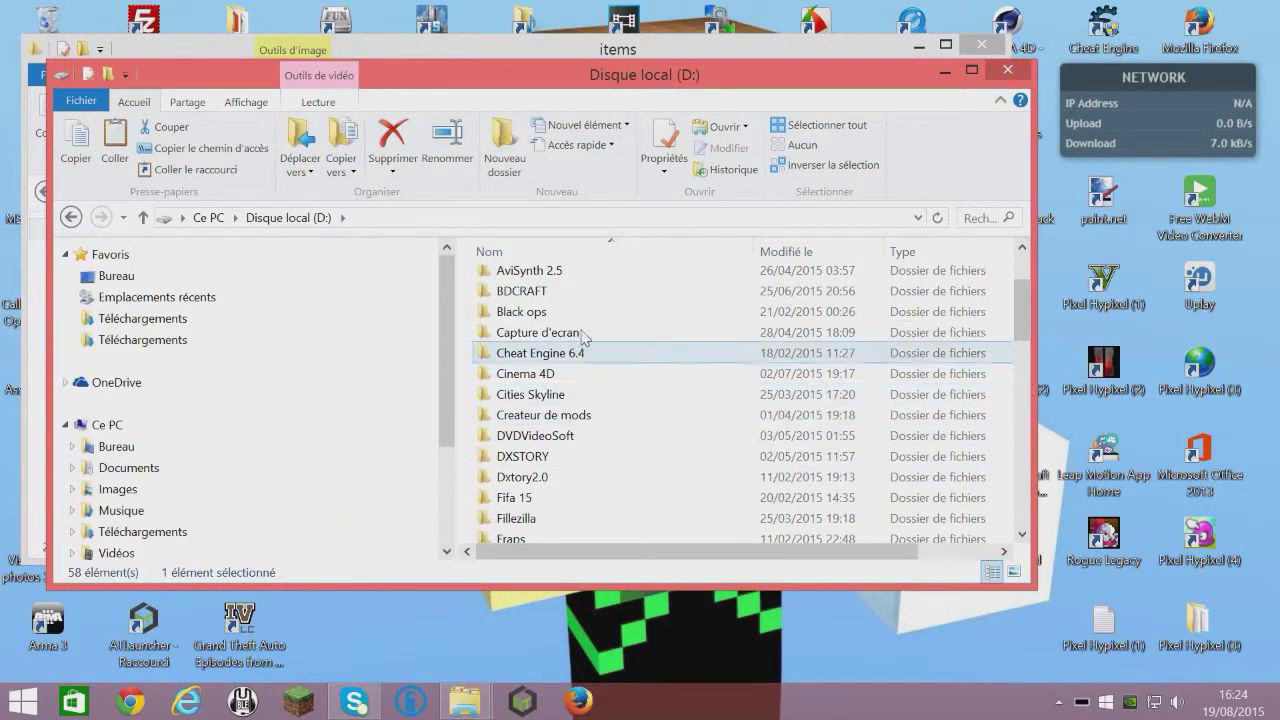
left_click_drag(1027, 306, 1024, 417)
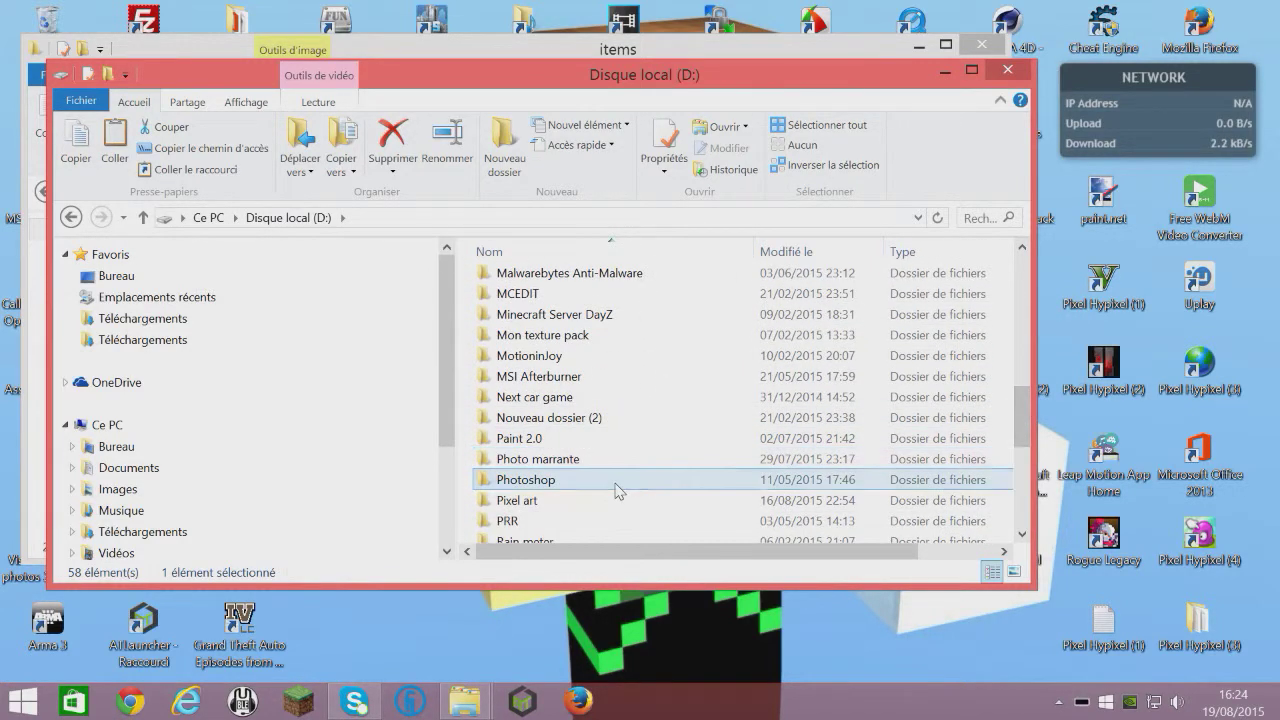
left_click(617, 490)
double_click(617, 490)
double_click(605, 283)
double_click(605, 301)
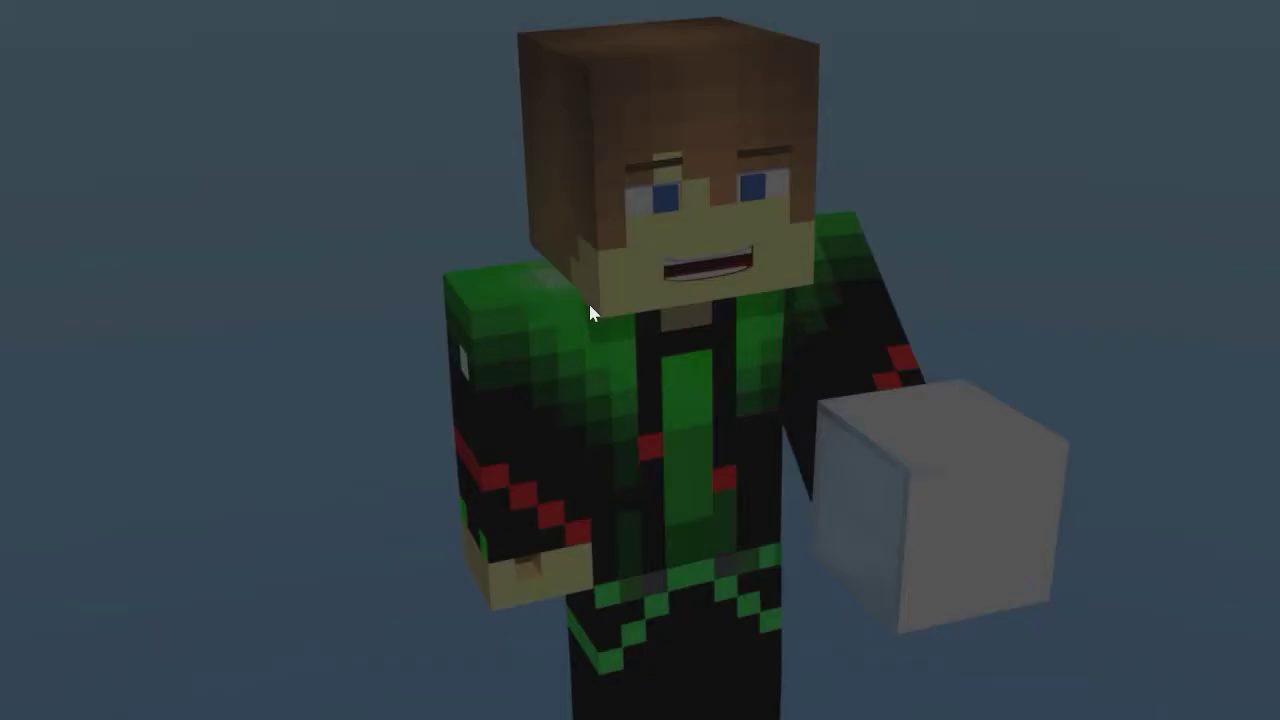
key("alt+o")
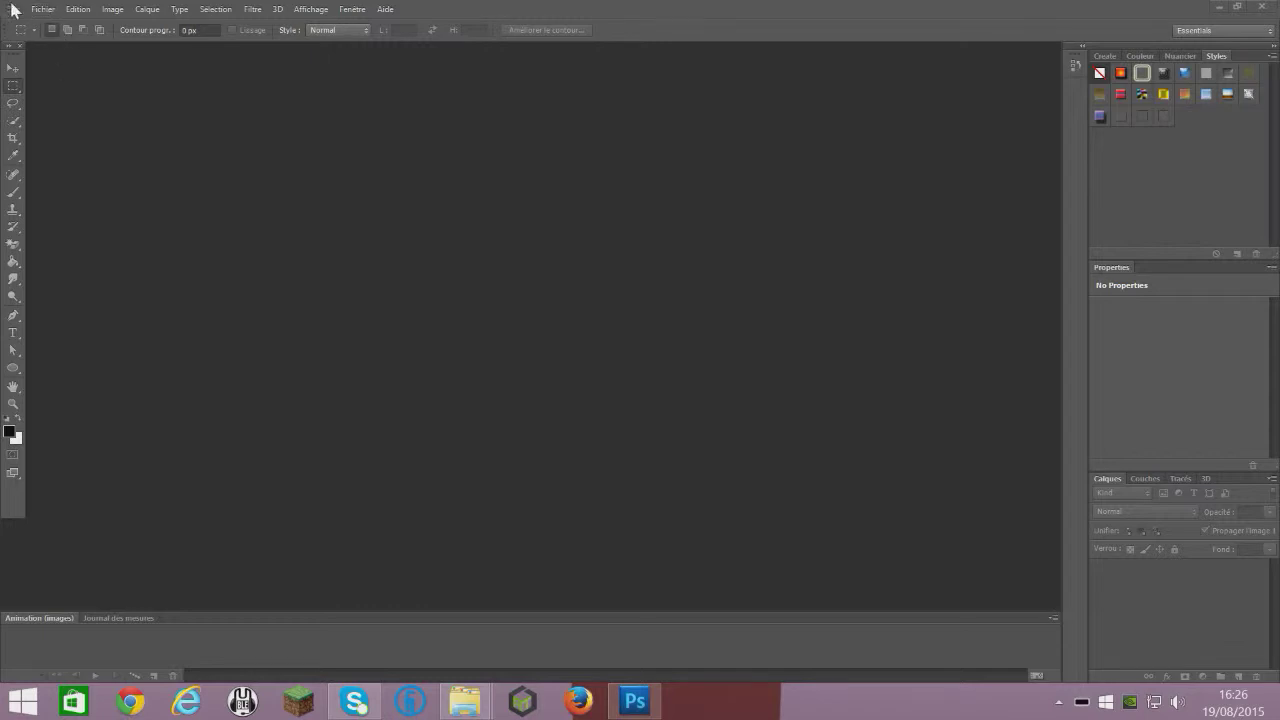
- Open the diamond_sword texture from the resource pack's items folder in Photoshop
left_click(52, 9)
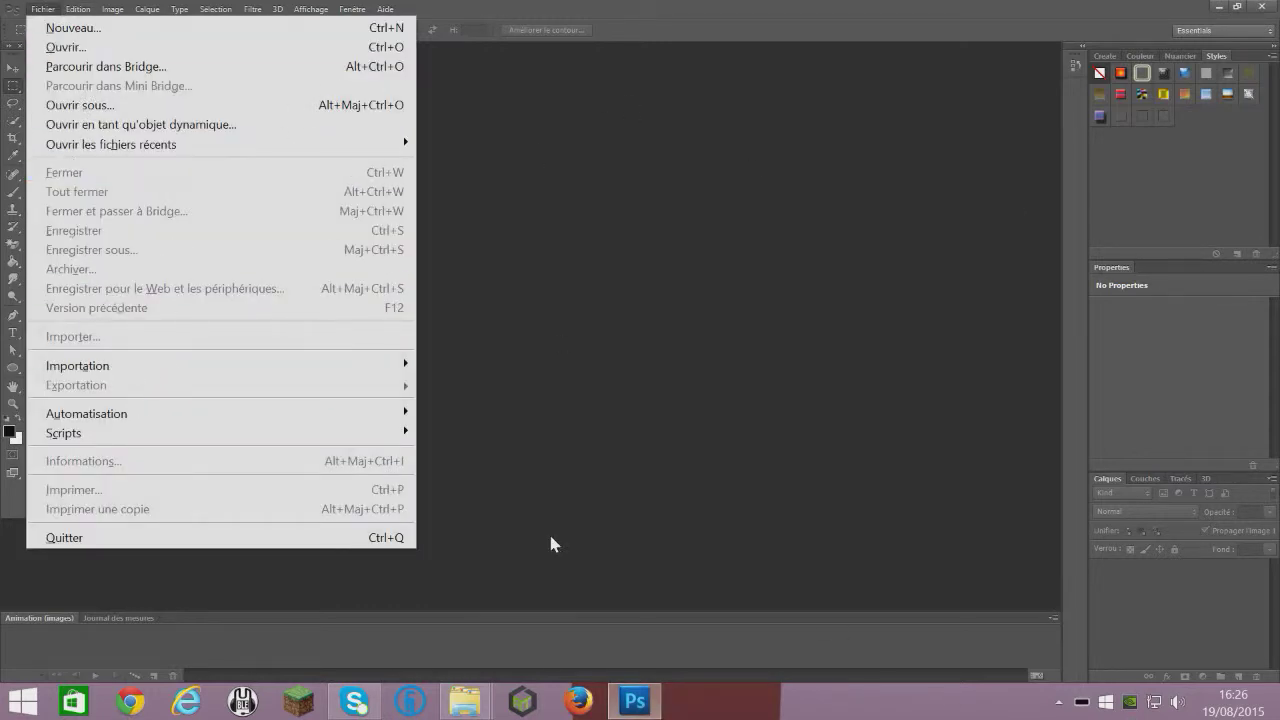
left_click(134, 48)
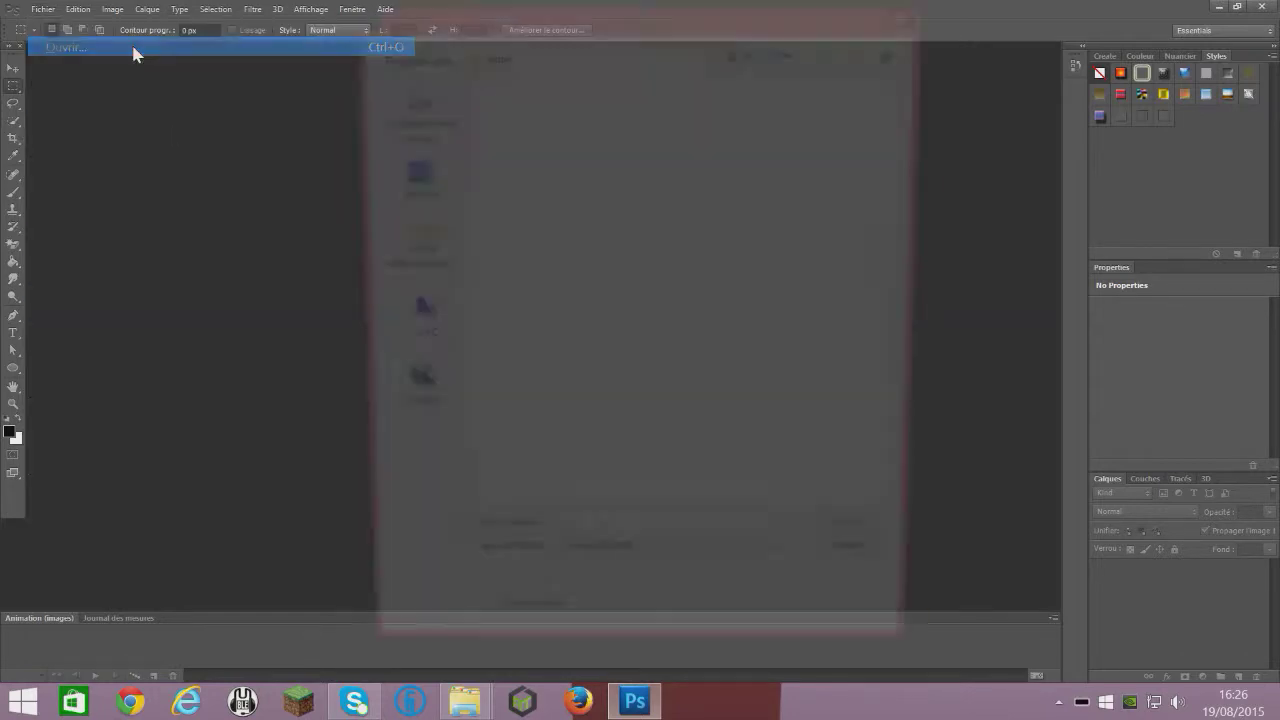
left_click_drag(893, 129, 904, 203)
left_click(628, 338)
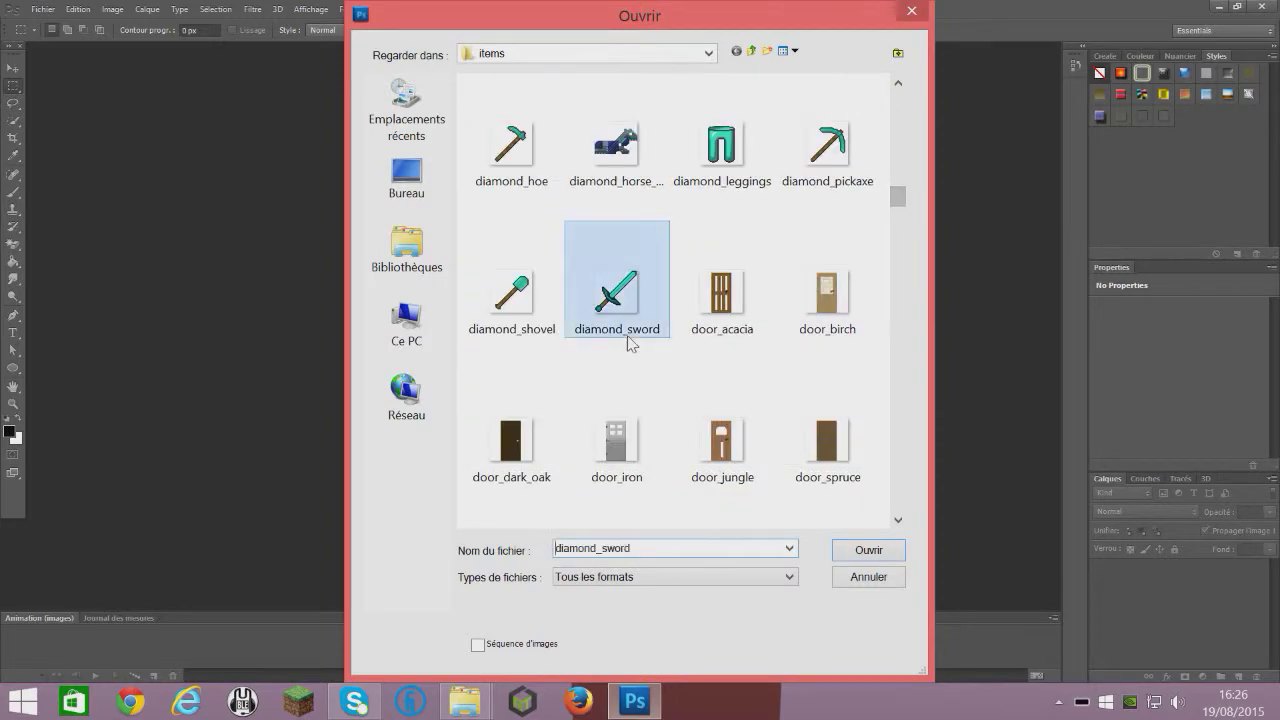
left_click(868, 552)
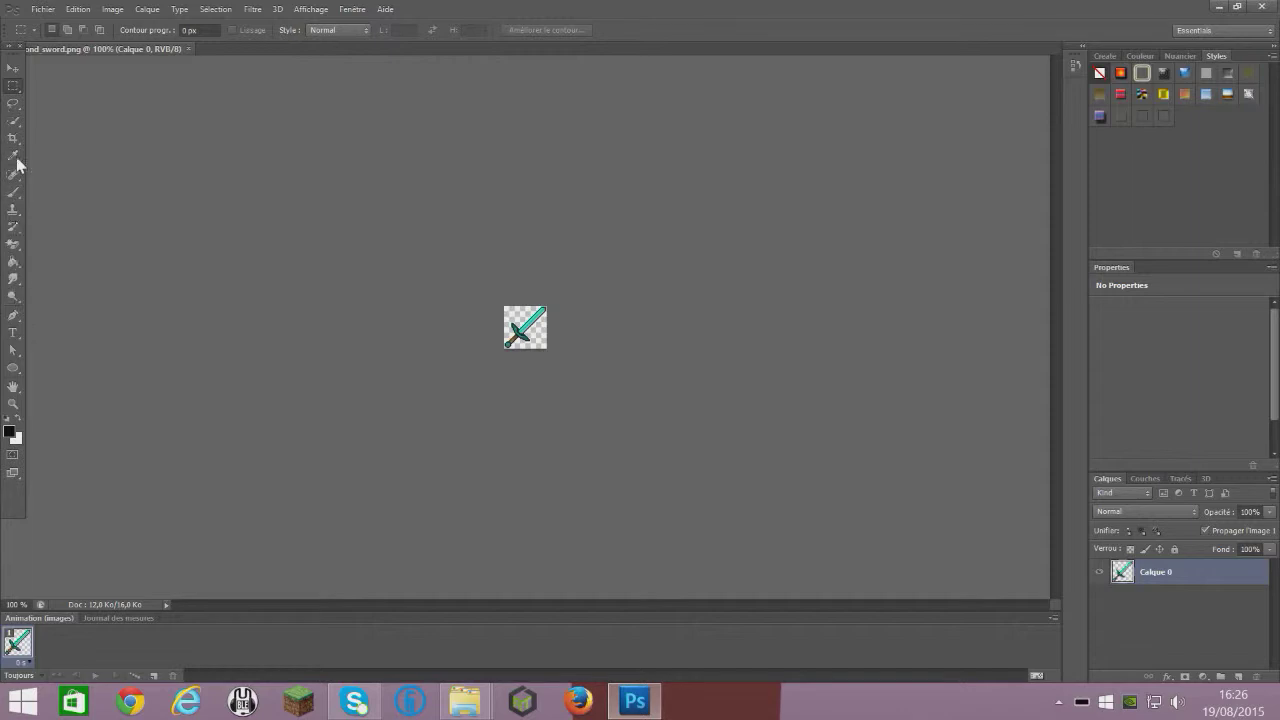
- Enlarge the sword to about 1040% and paint thin black cracks near the tip of the blade with the Brush tool
left_click(14, 403)
left_click_drag(550, 287, 617, 279)
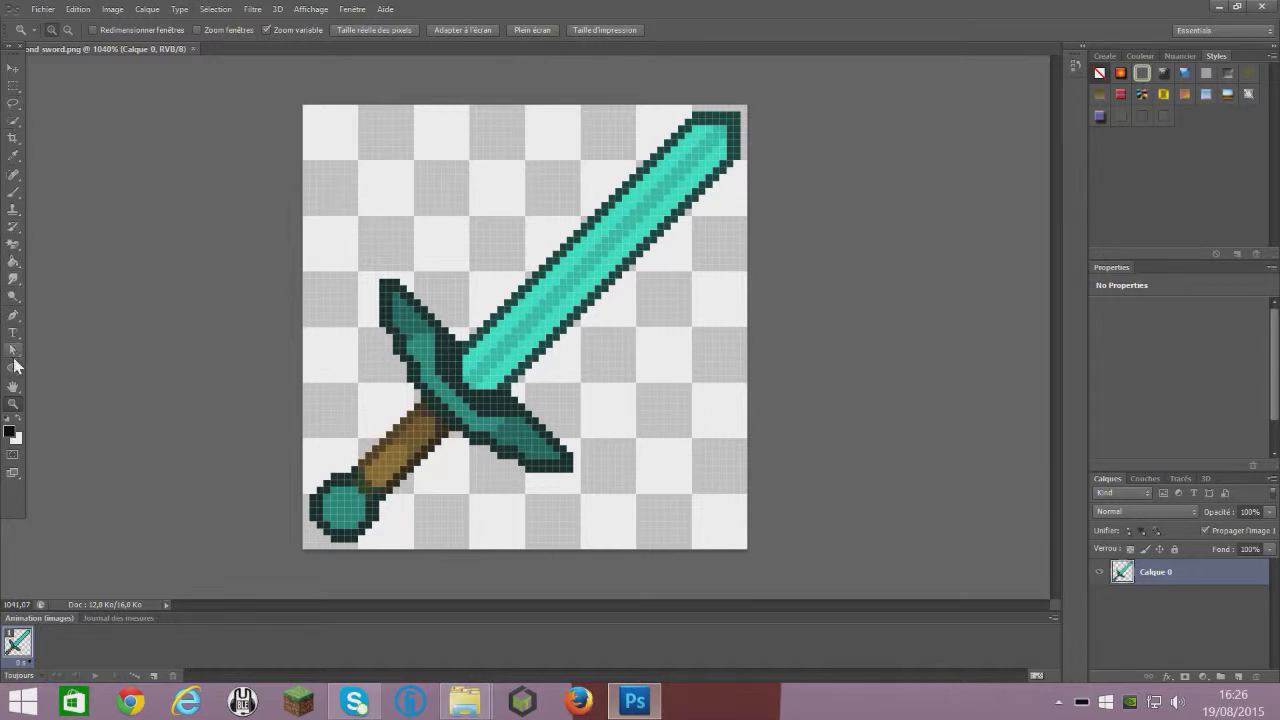
left_click(13, 195)
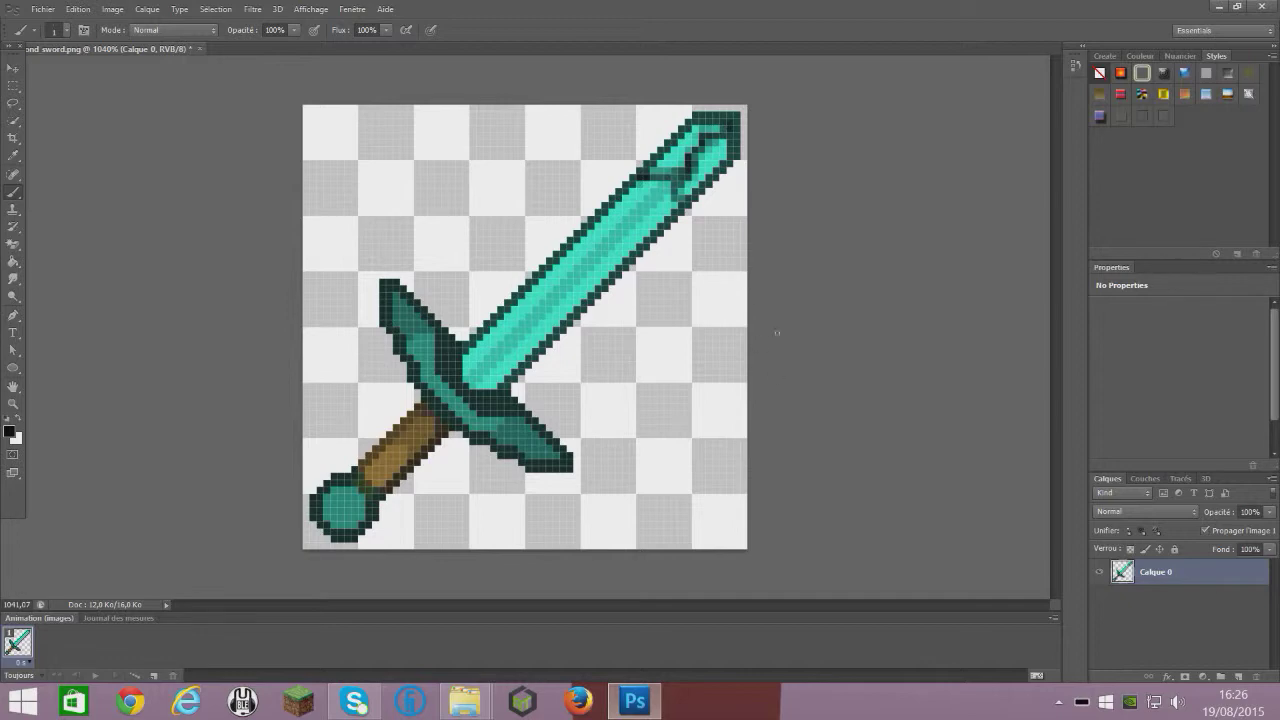
- Prepare a Save for Web export of the cracked sword in PNG-8 format and proceed to saving it
left_click(43, 9)
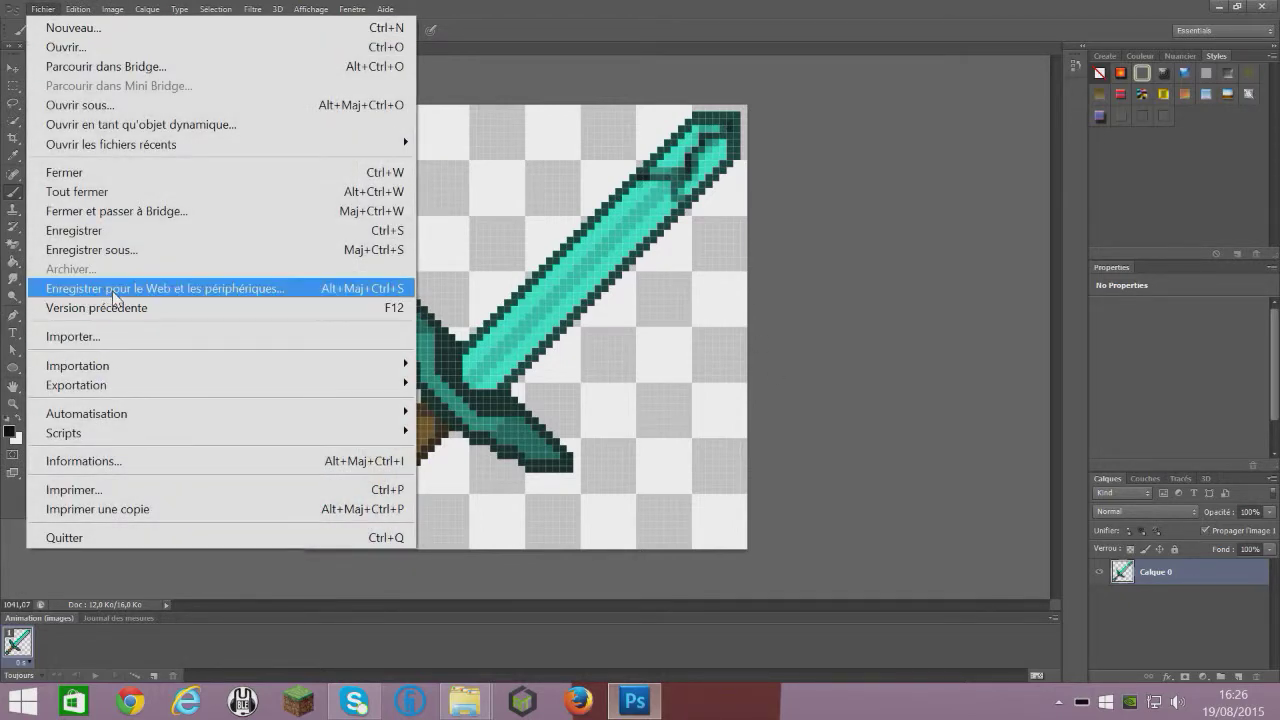
left_click(115, 288)
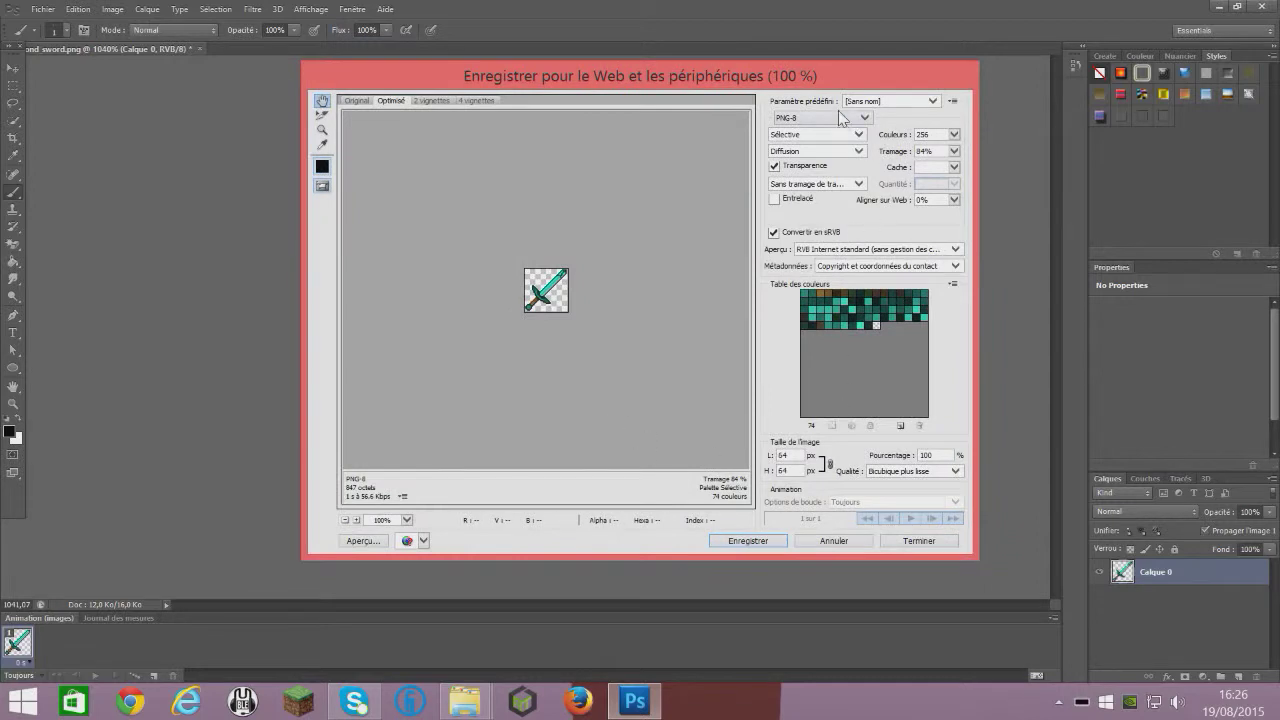
left_click(841, 120)
left_click(828, 150)
left_click(840, 118)
left_click(836, 156)
left_click(826, 120)
left_click(818, 147)
left_click(736, 541)
- Save the optimised copy in the items folder as diamond_sword1.png
left_click_drag(866, 90, 874, 180)
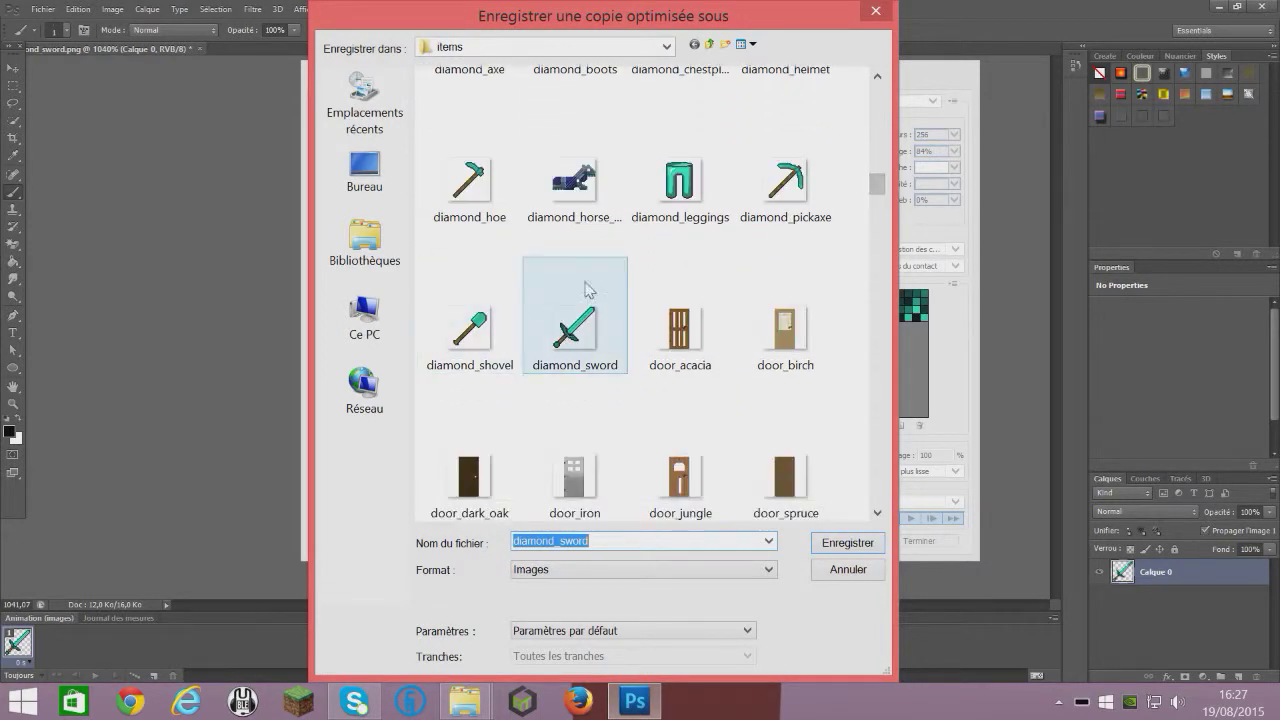
left_click(583, 325)
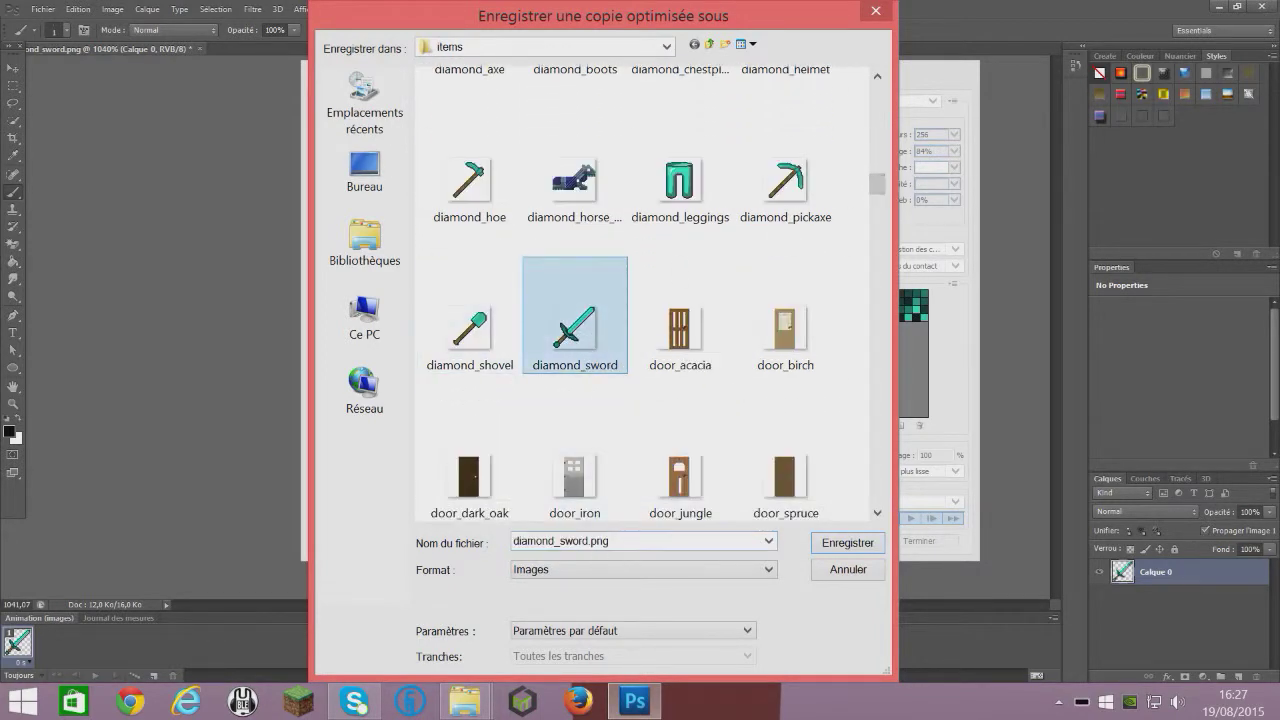
key("Tab")
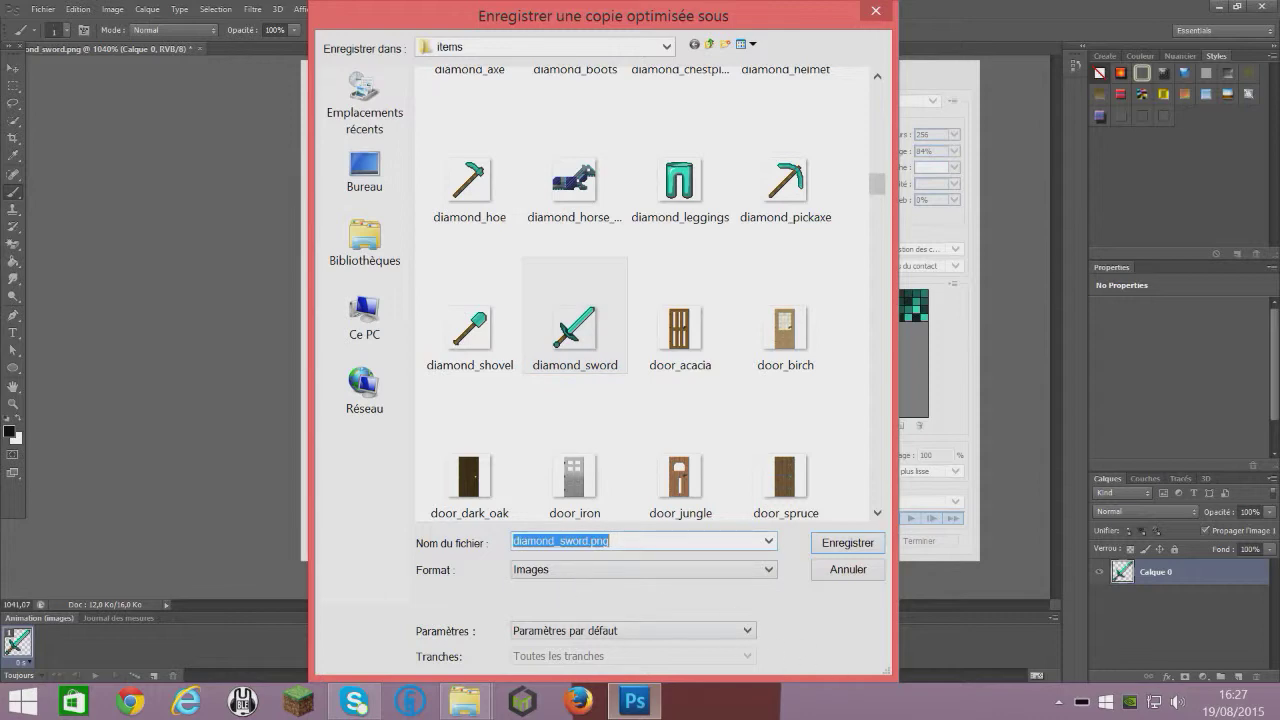
type("1")
left_click(829, 546)
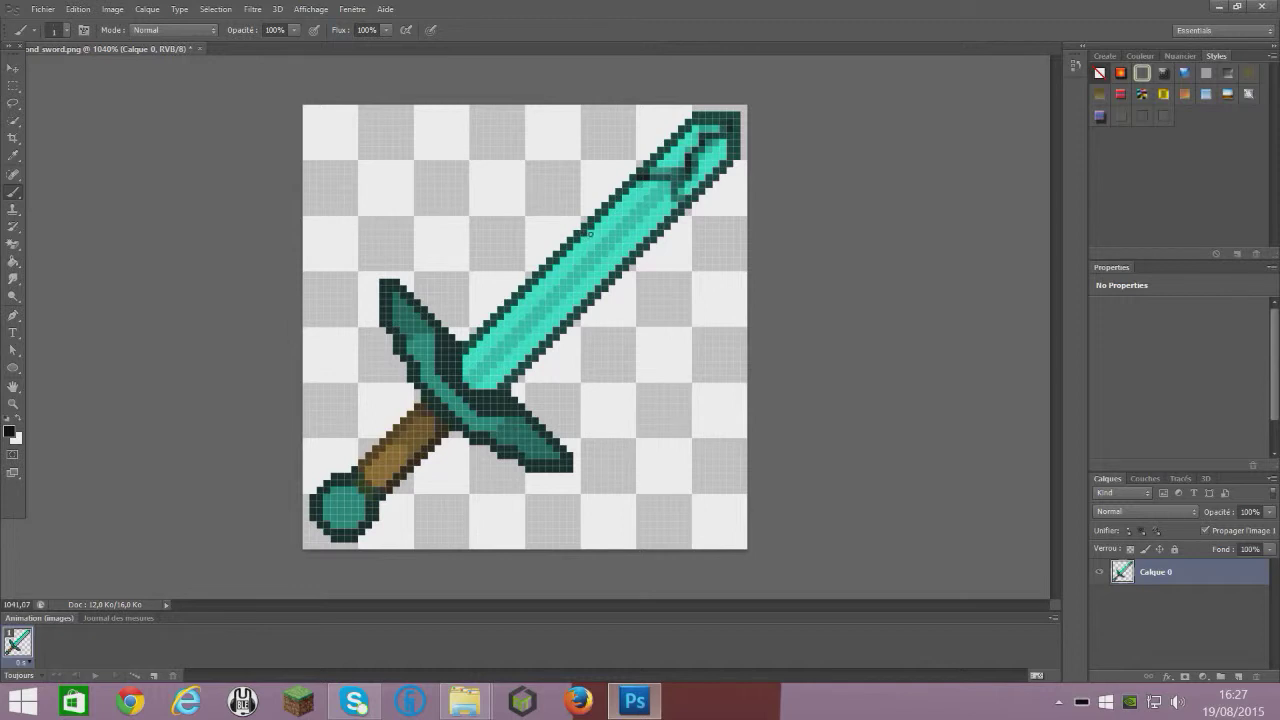
- Paint additional black cracks across the upper middle of the blade, extending the damage from the tip
left_click_drag(610, 232, 676, 192)
left_click_drag(609, 232, 586, 289)
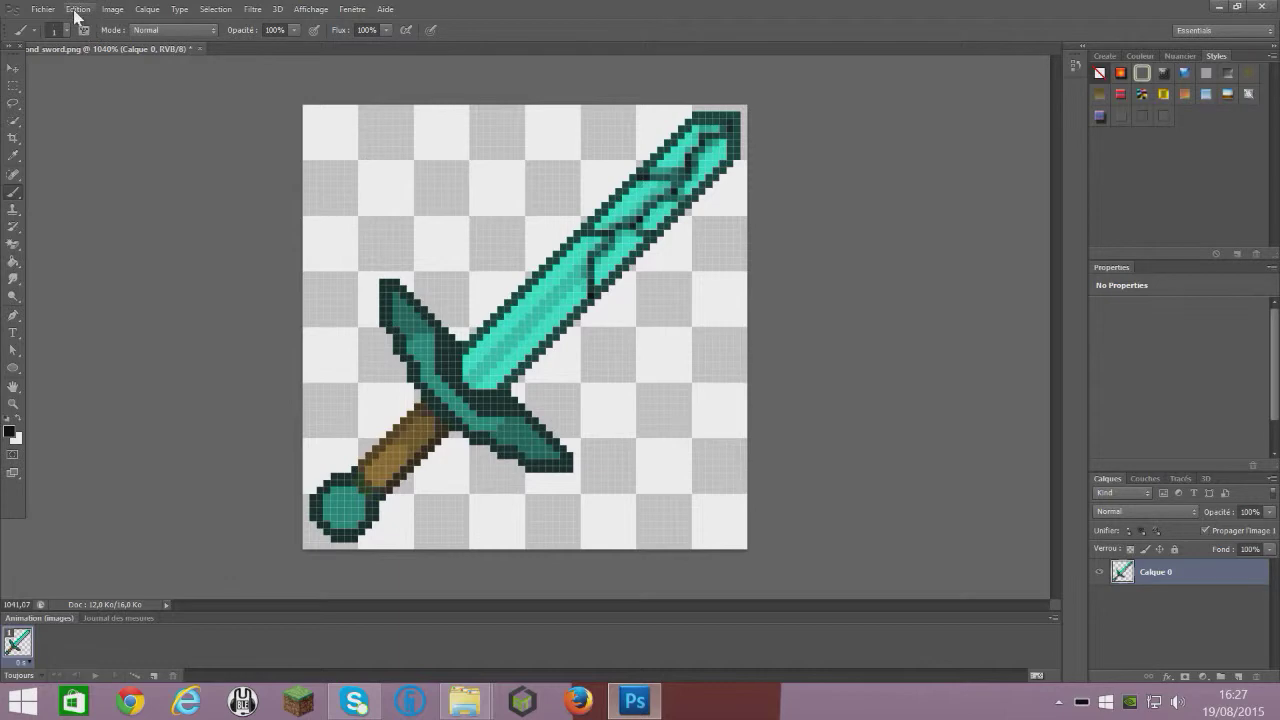
- Export the more damaged sword for the web into the items folder as diamond_sword2.png
left_click(42, 9)
left_click(157, 288)
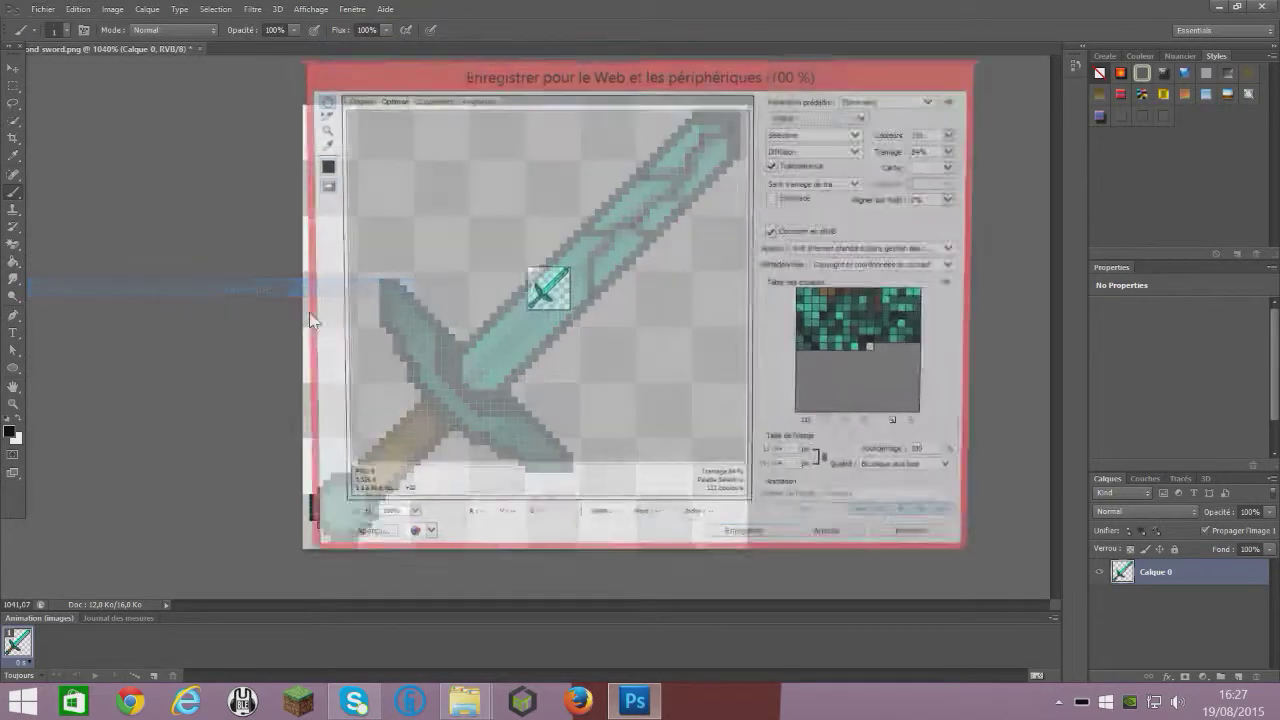
left_click(746, 541)
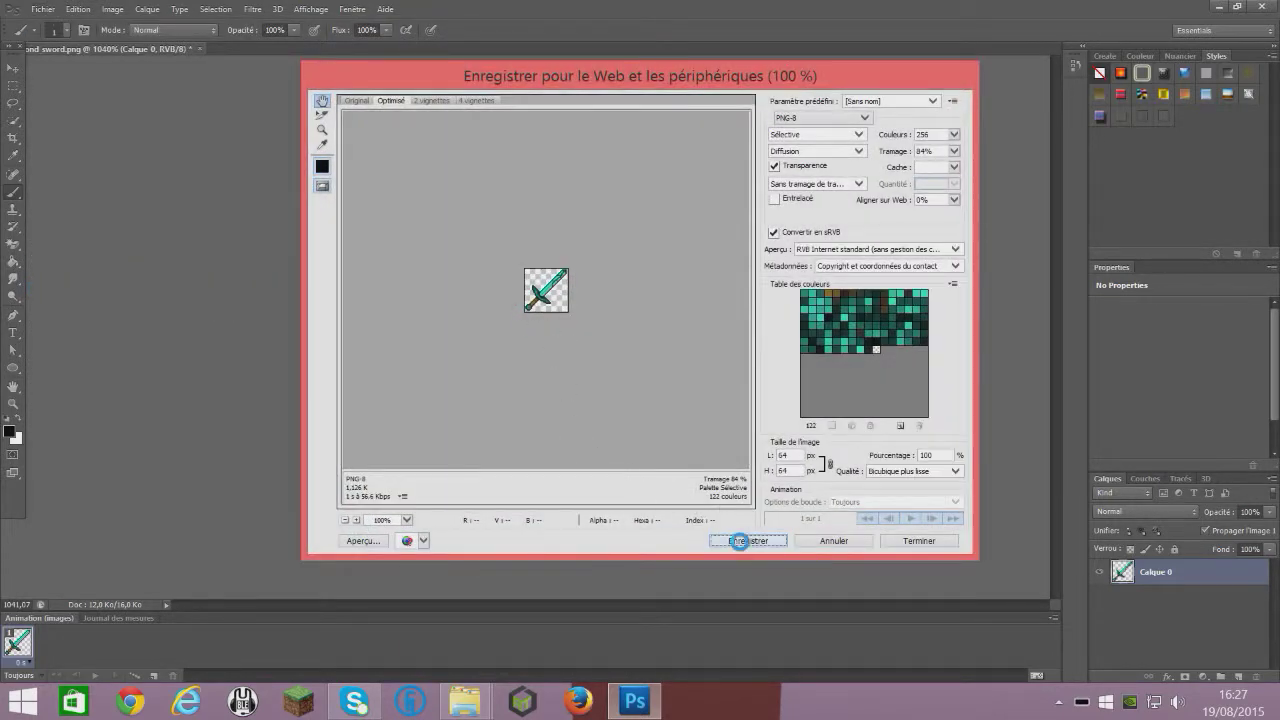
left_click_drag(874, 100, 888, 196)
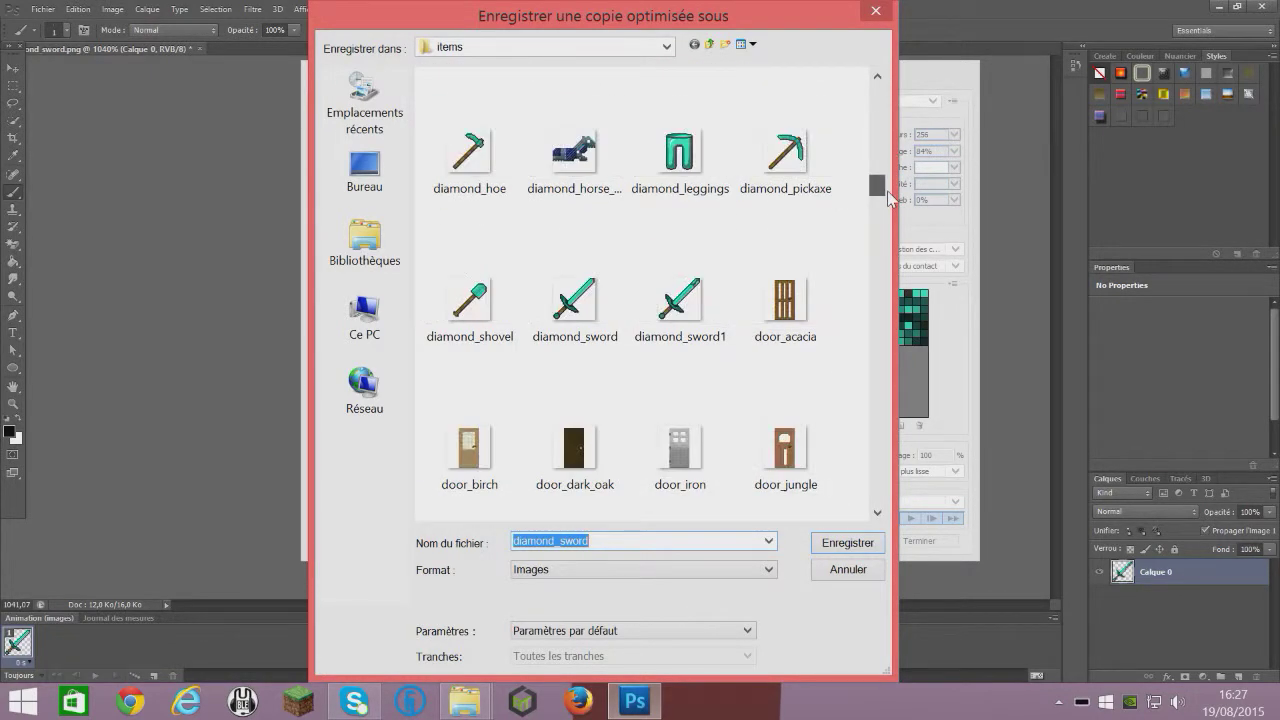
left_click(665, 335)
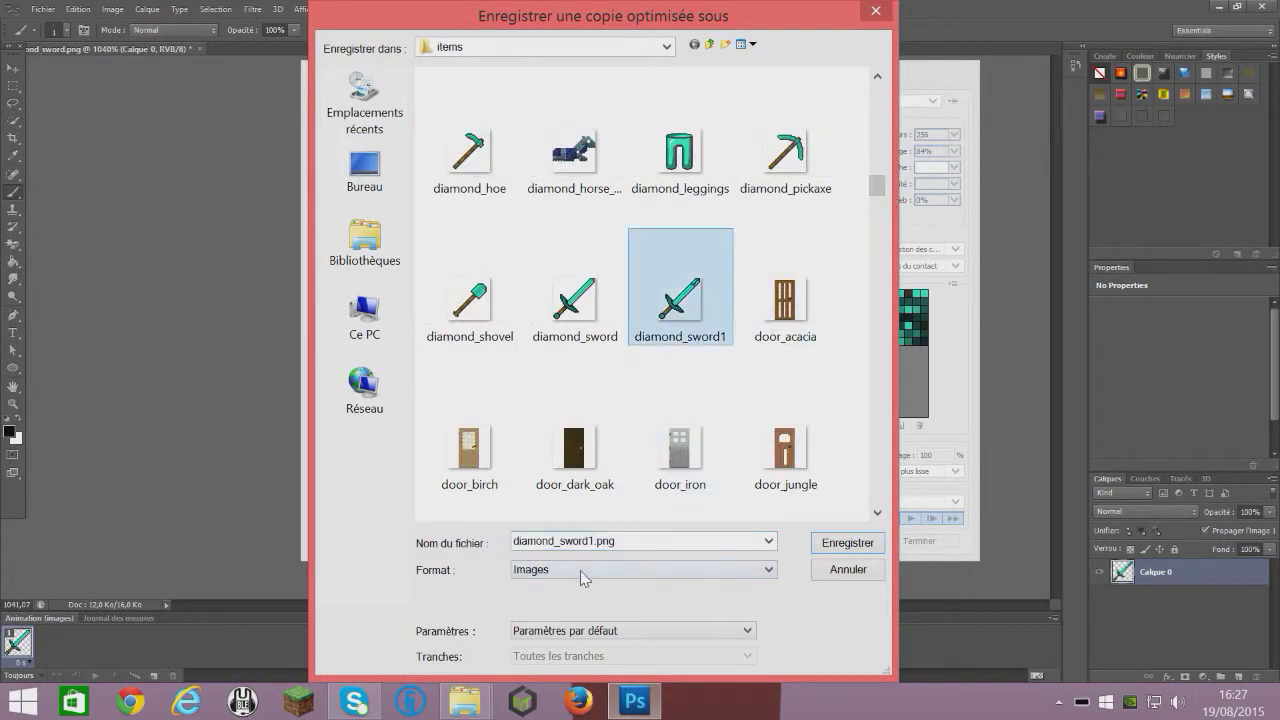
key("Tab")
left_click(597, 545)
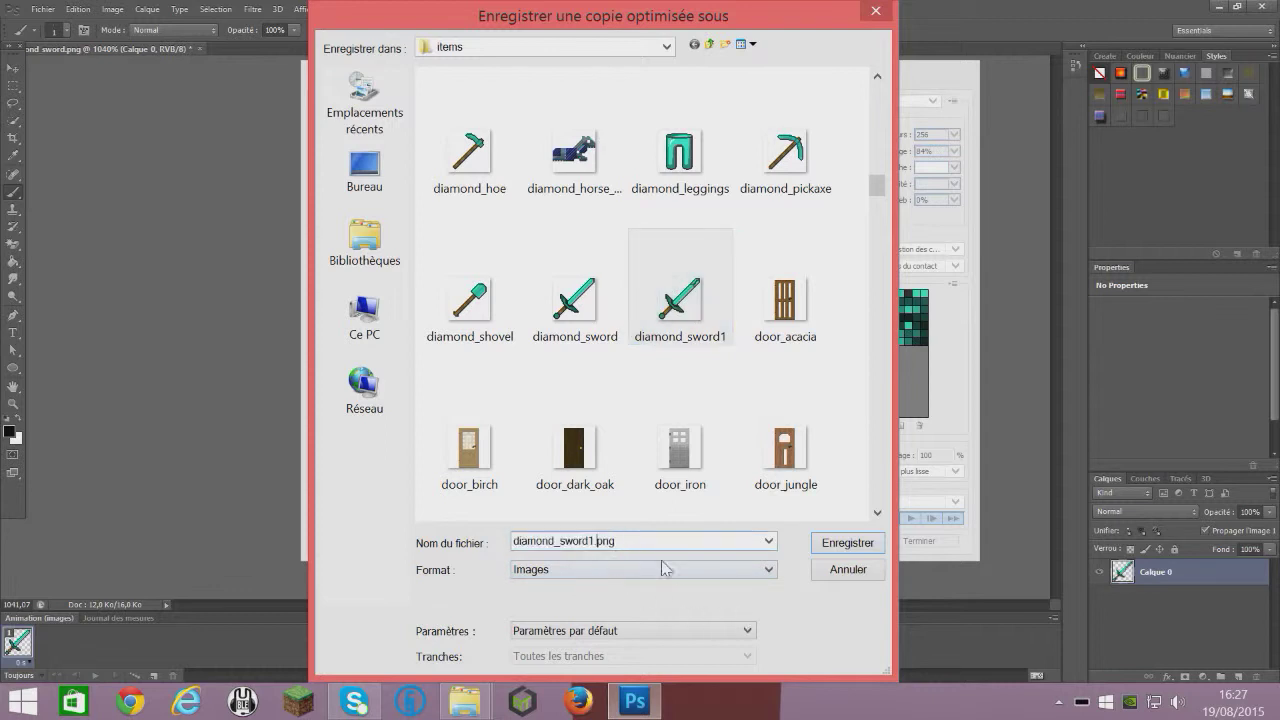
key("BackSpace")
type("2")
left_click(848, 543)
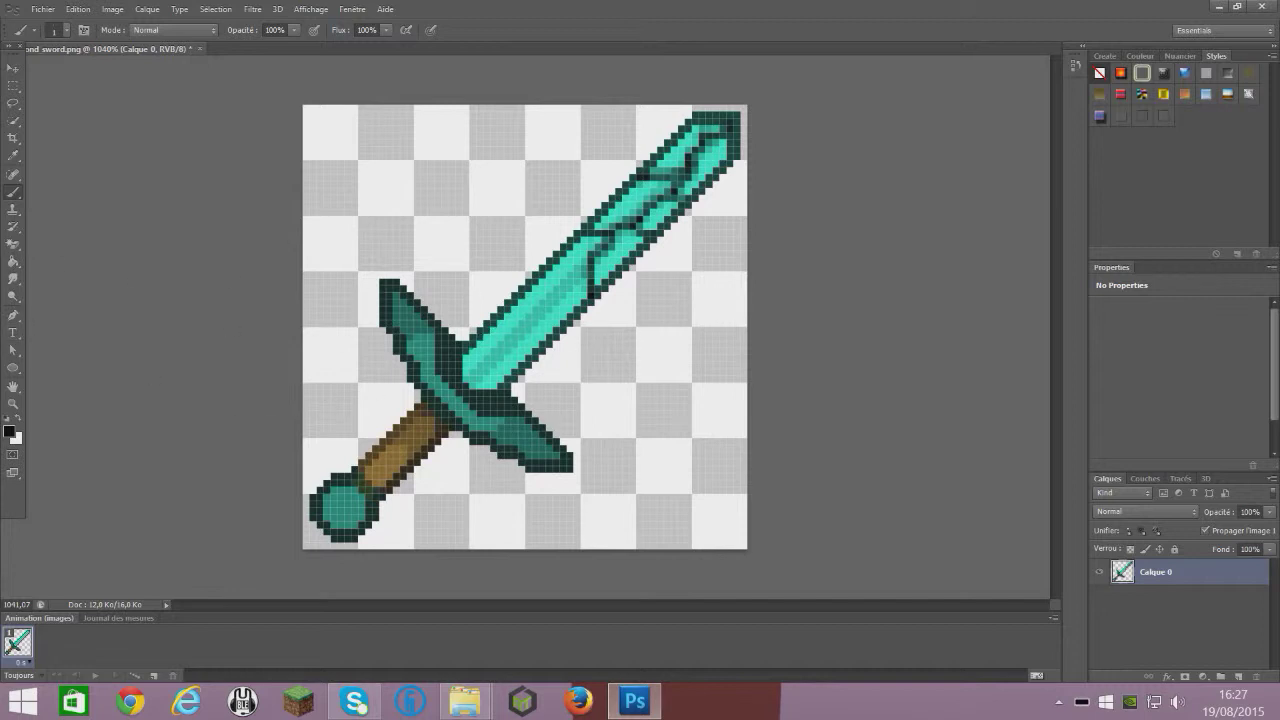
- Continue the black cracks along the lower half of the blade down to the guard
mouse_move(492, 326)
left_mouse_down()
mouse_move(560, 300)
mouse_move(568, 252)
left_mouse_up()
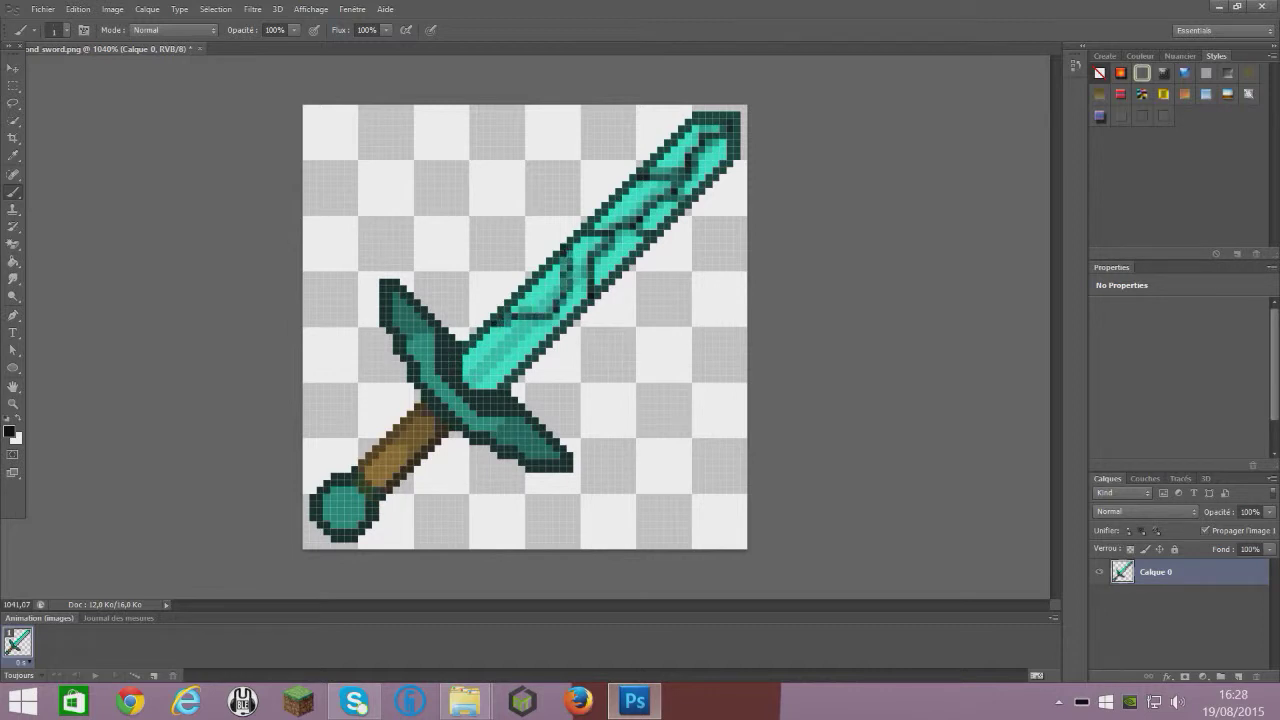
left_click_drag(536, 322, 486, 376)
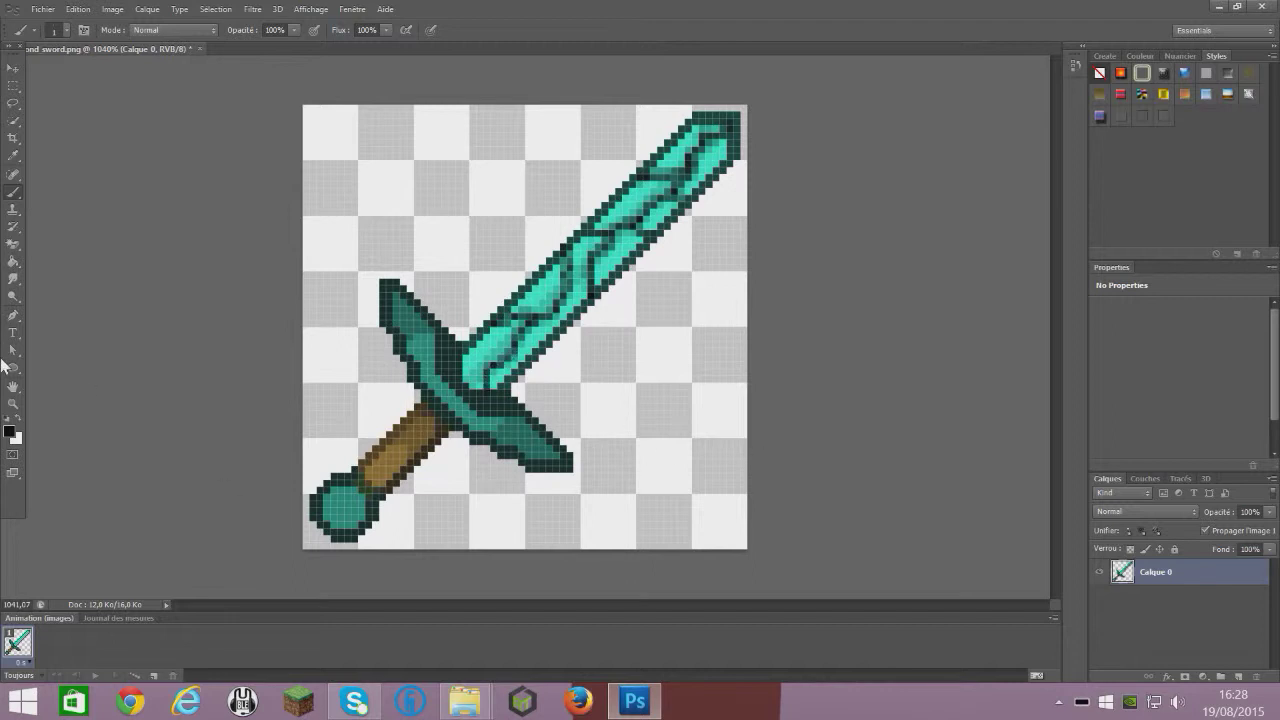
- Sample the brown of the sword's handle and paint small rust spots on the guard with the Brush tool
left_click(13, 156)
left_click(389, 464)
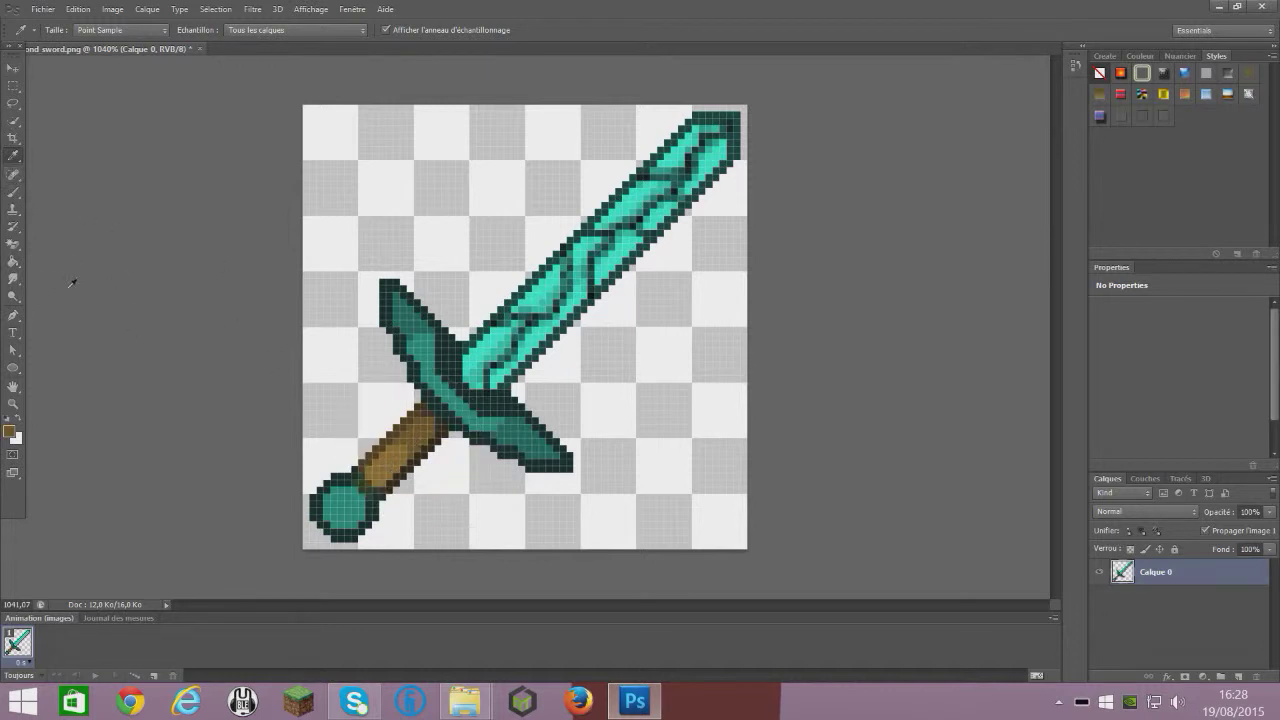
left_click(14, 192)
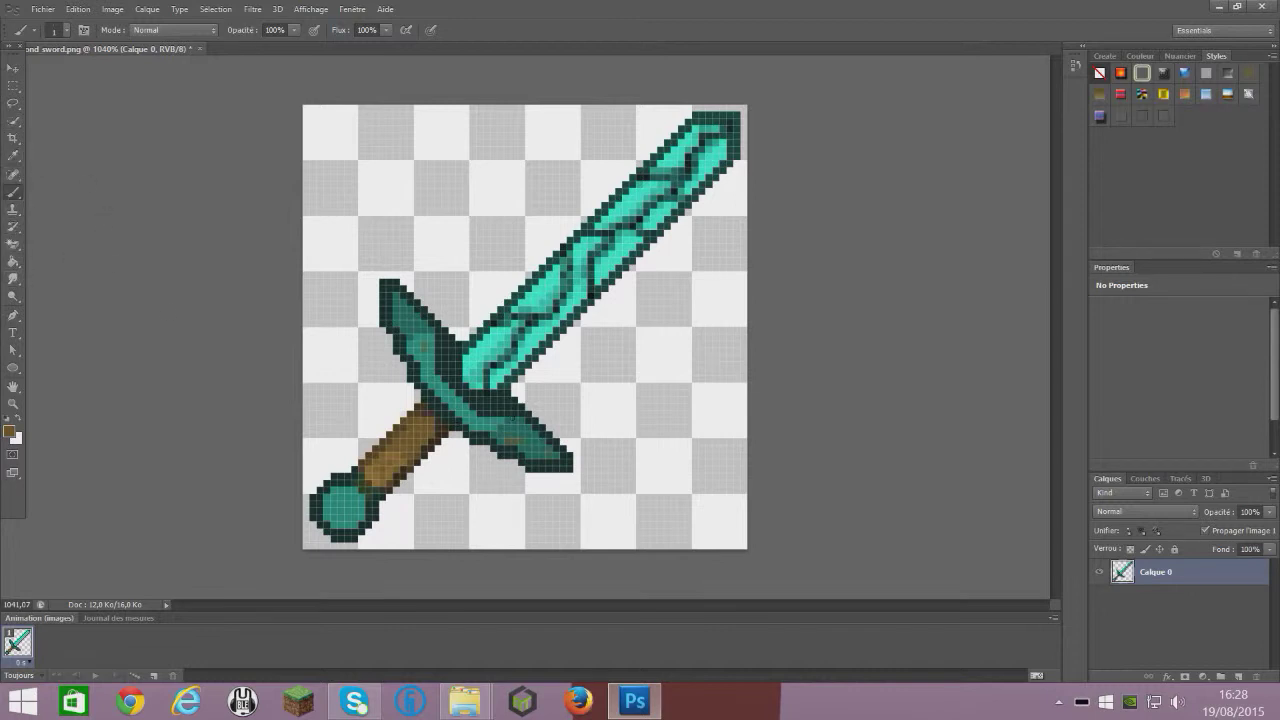
- Paint brown rust streaks on the lower blade, upper blade and tip, and undo the last streak
left_click_drag(538, 286, 527, 338)
left_click_drag(642, 186, 635, 218)
left_click_drag(717, 149, 703, 168)
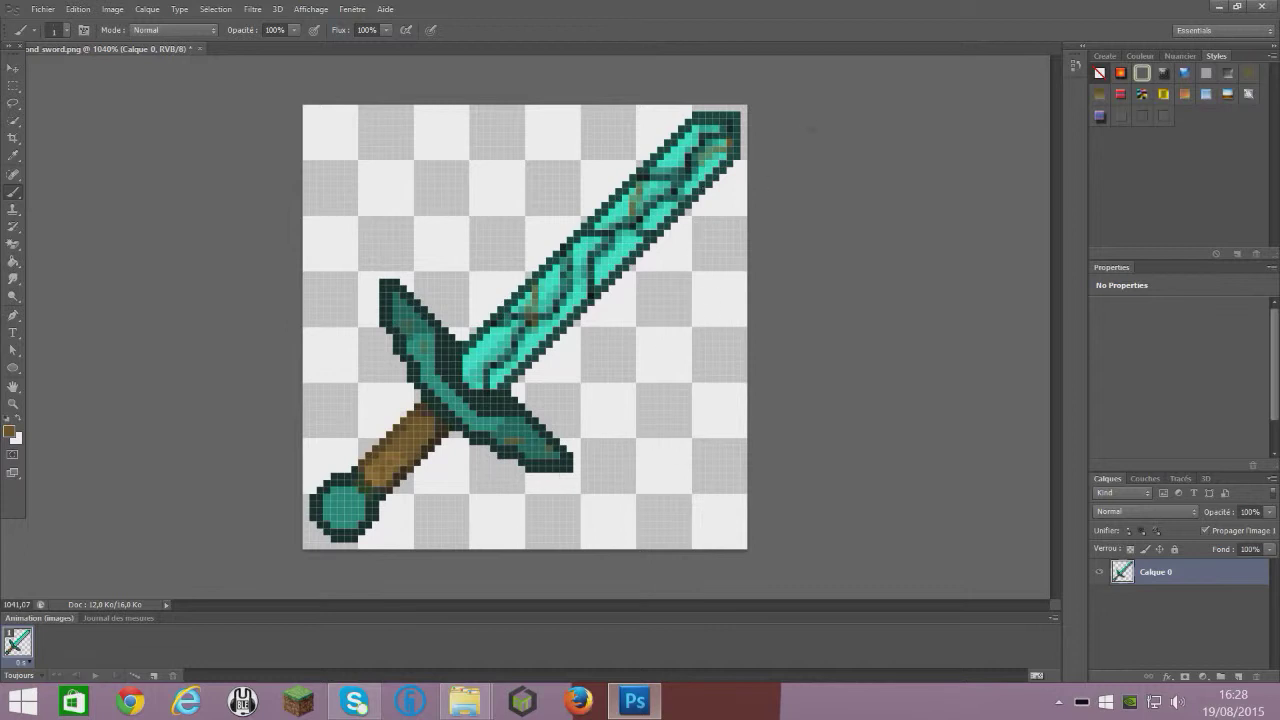
key("ctrl+z")
- Save the diamond sword image with its brown rust streaks
left_click(78, 9)
mouse_move(57, 8)
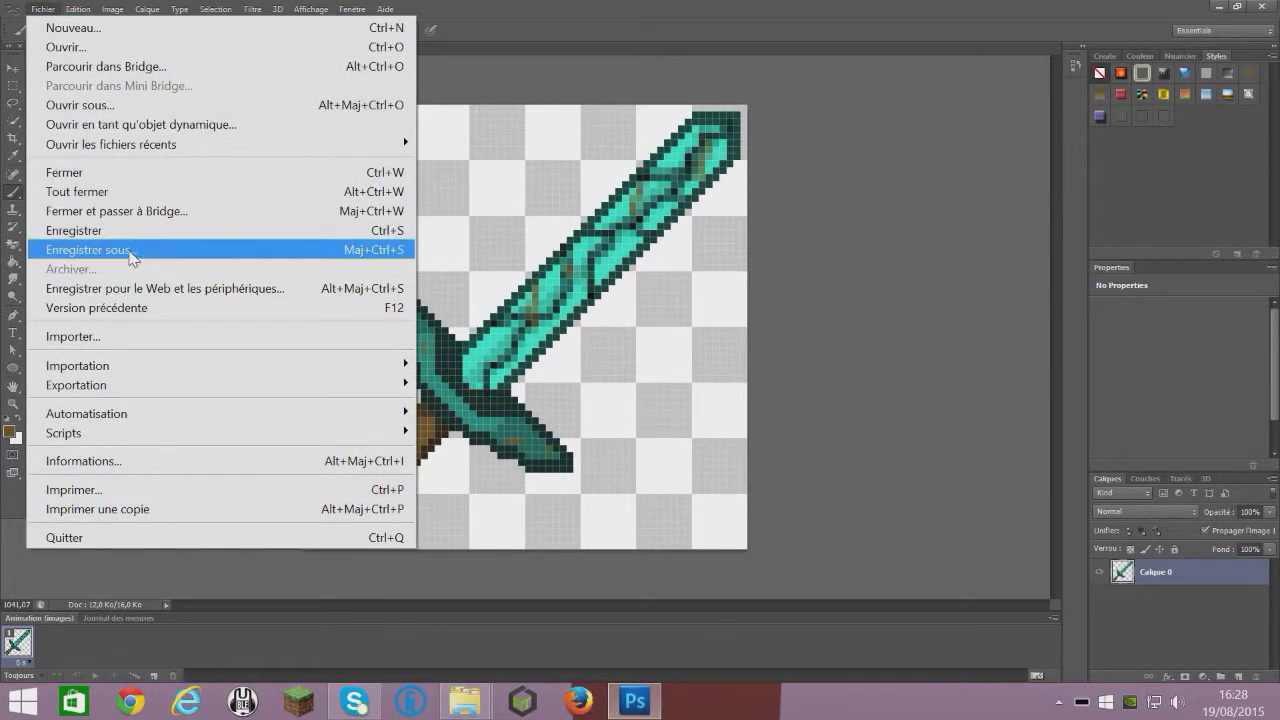
left_click(134, 232)
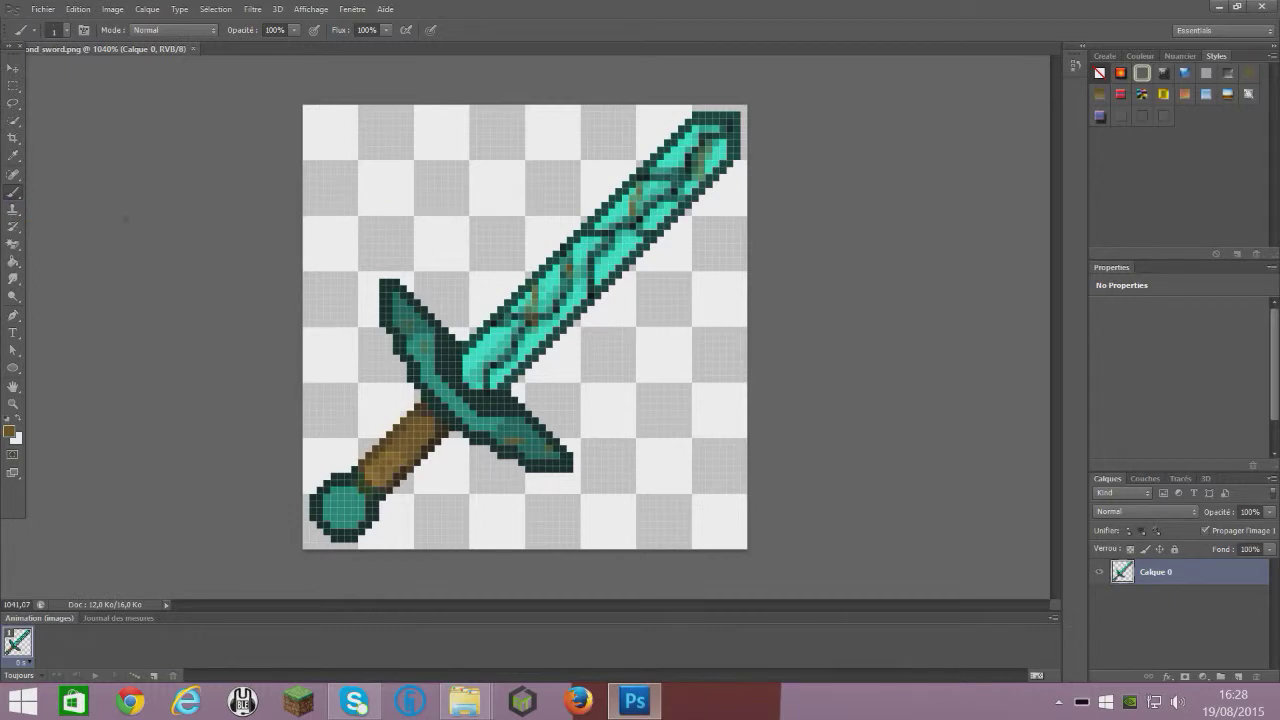
- Export the rusted sword for the web into the items folder as diamond_sword3
left_click(42, 9)
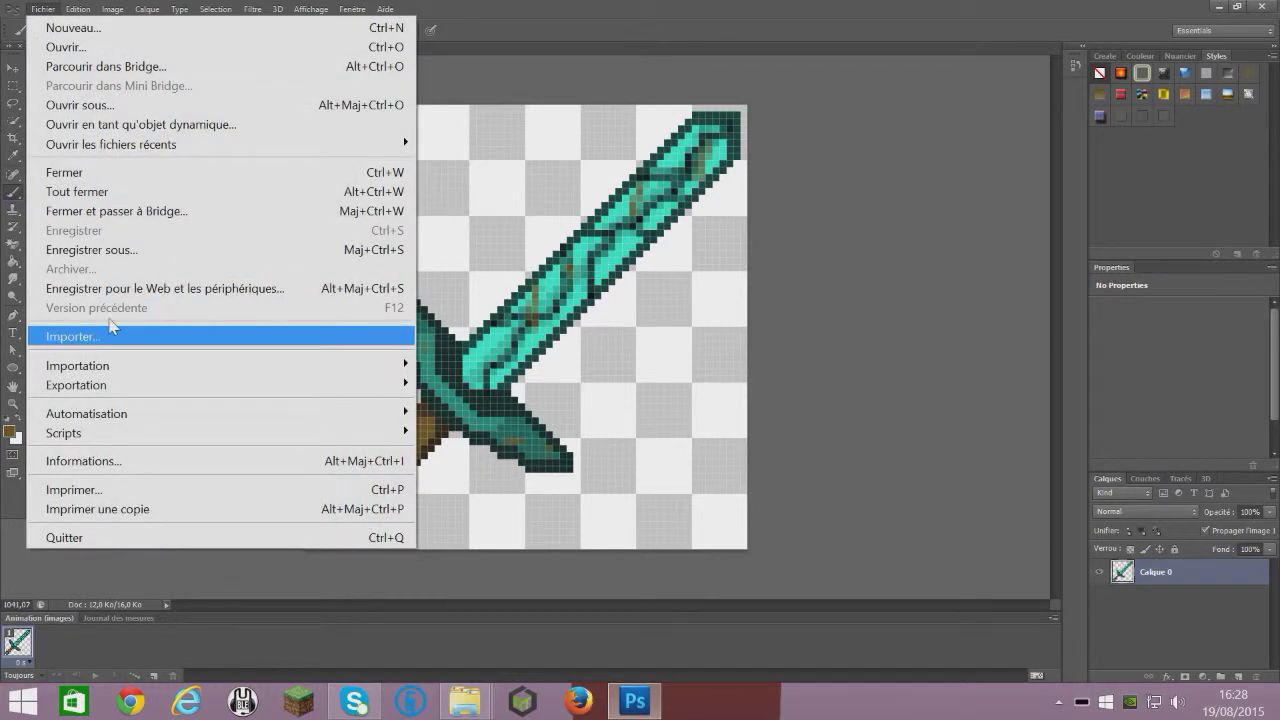
left_click(116, 288)
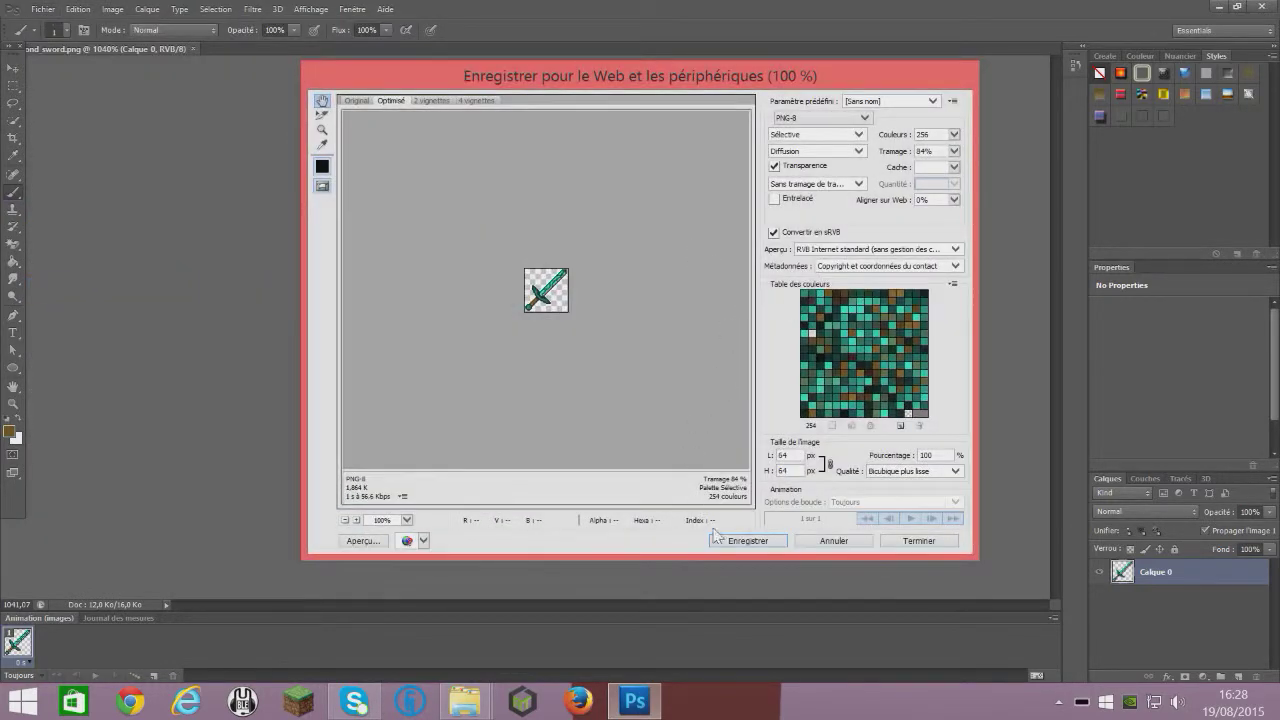
left_click(722, 536)
left_click_drag(879, 108, 879, 181)
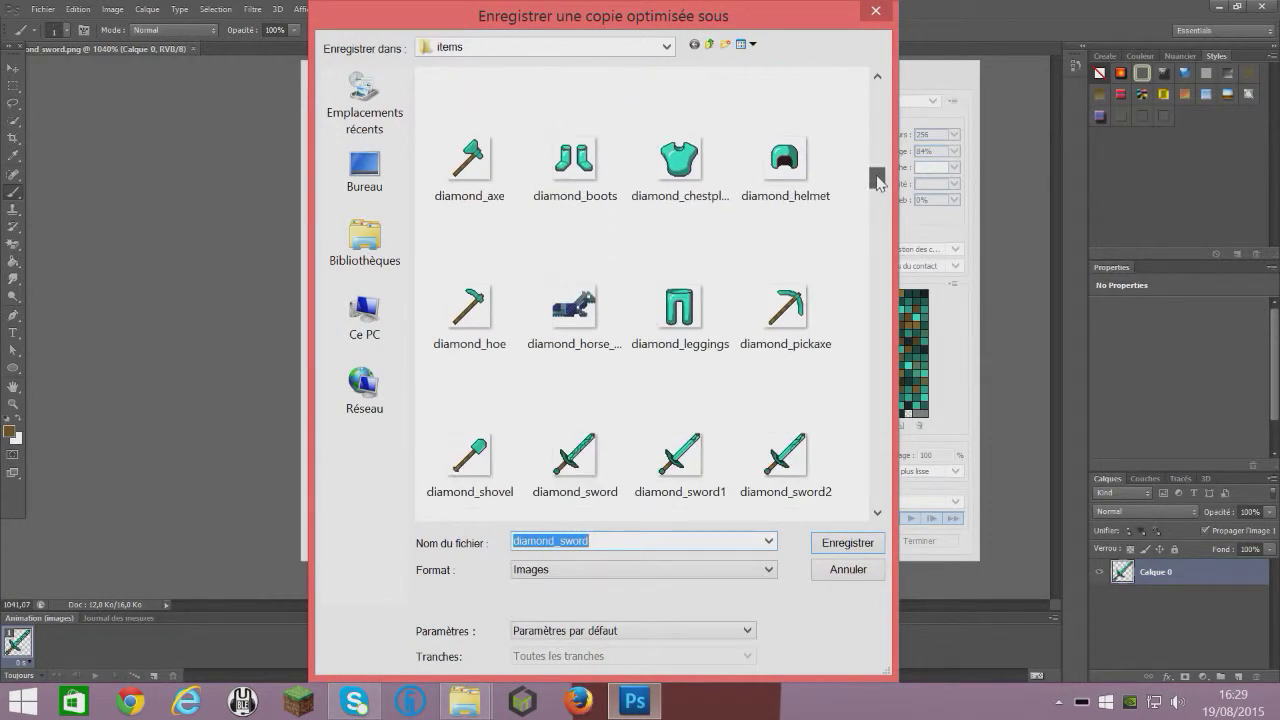
left_click_drag(879, 181, 878, 192)
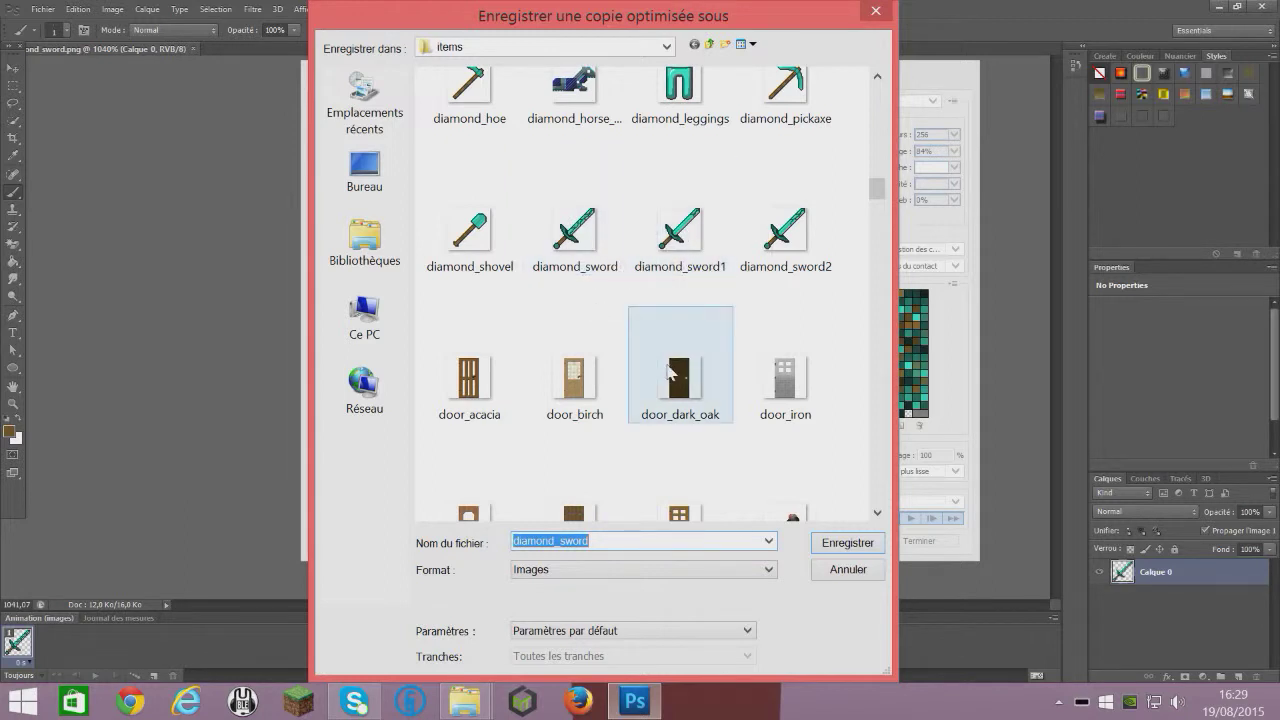
left_click(626, 538)
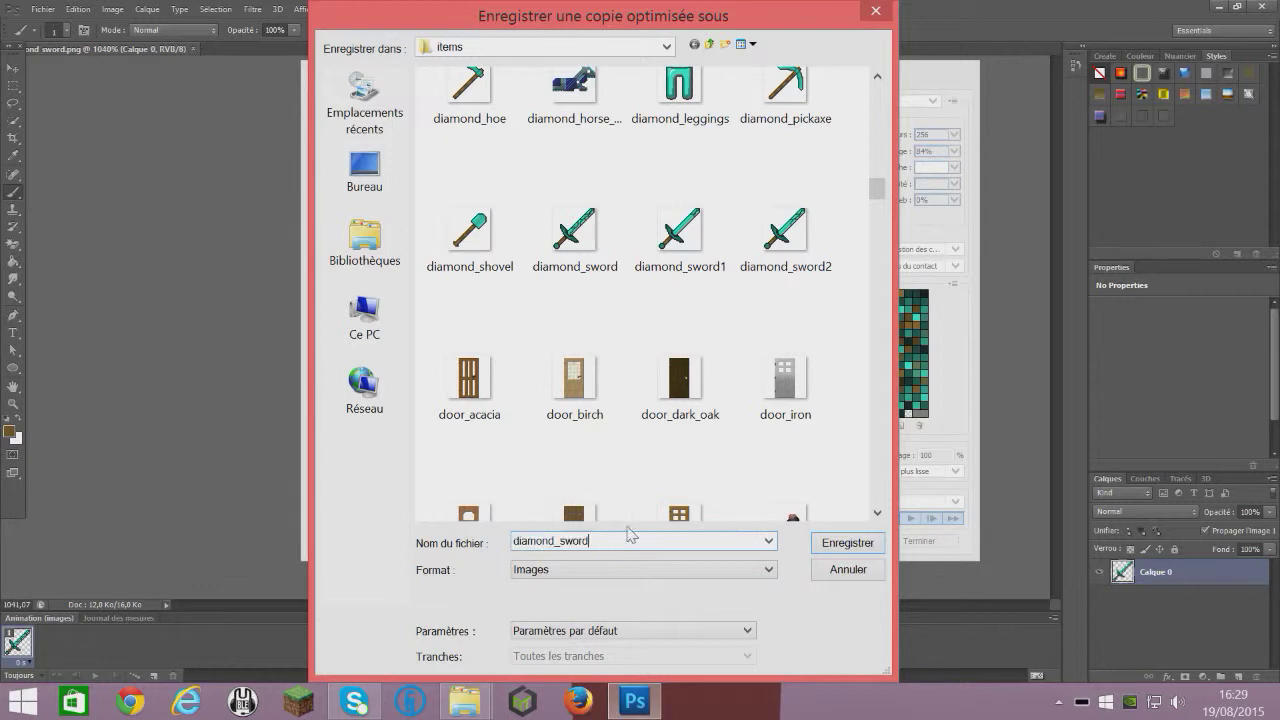
type("3")
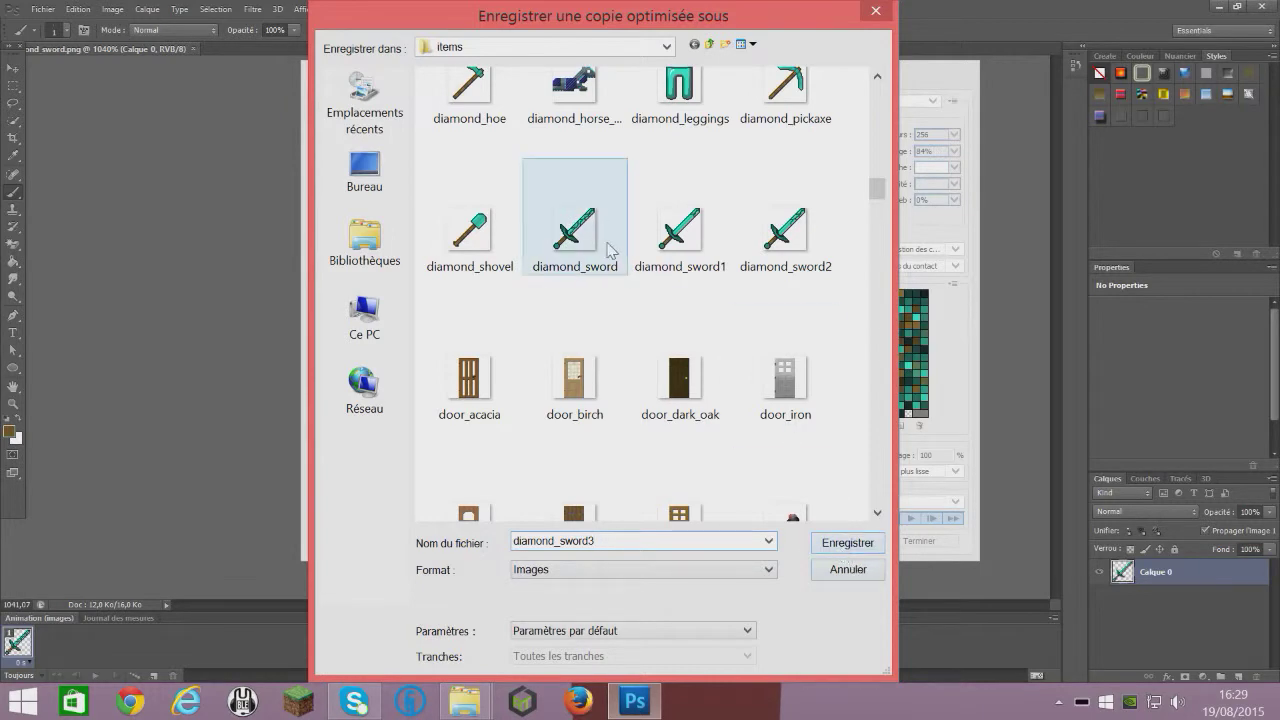
left_click(848, 548)
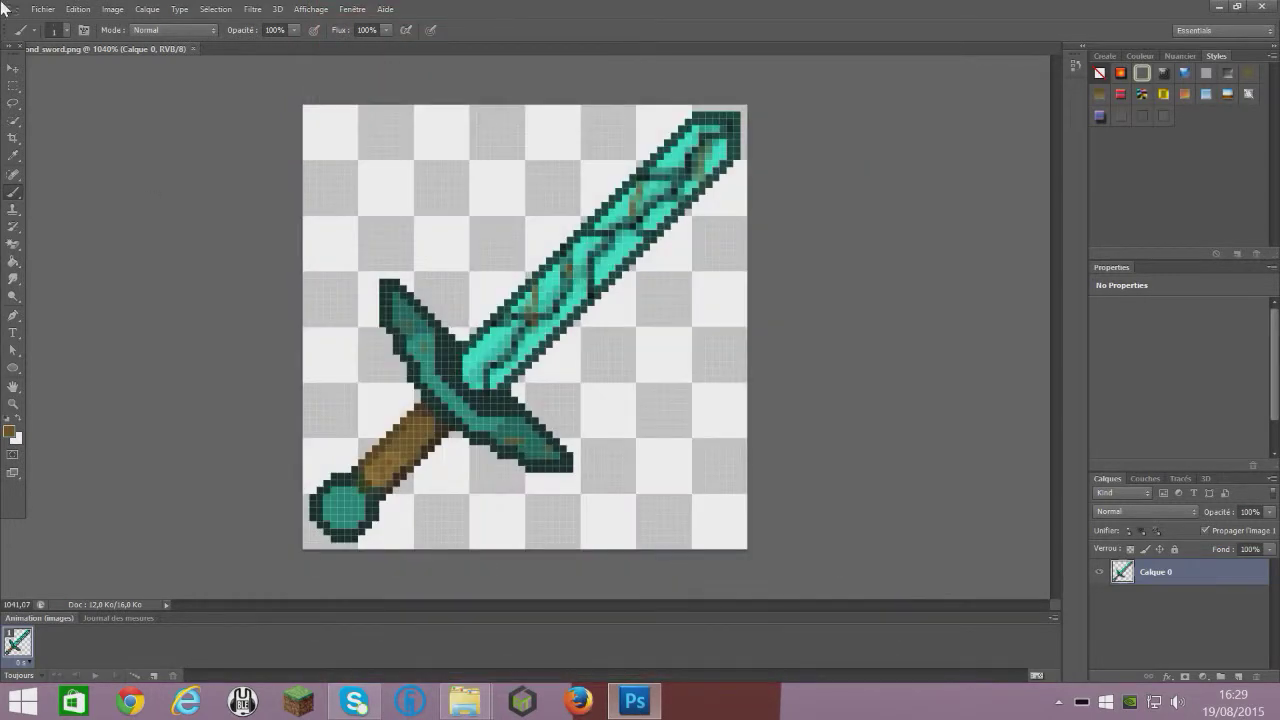
left_click(44, 9)
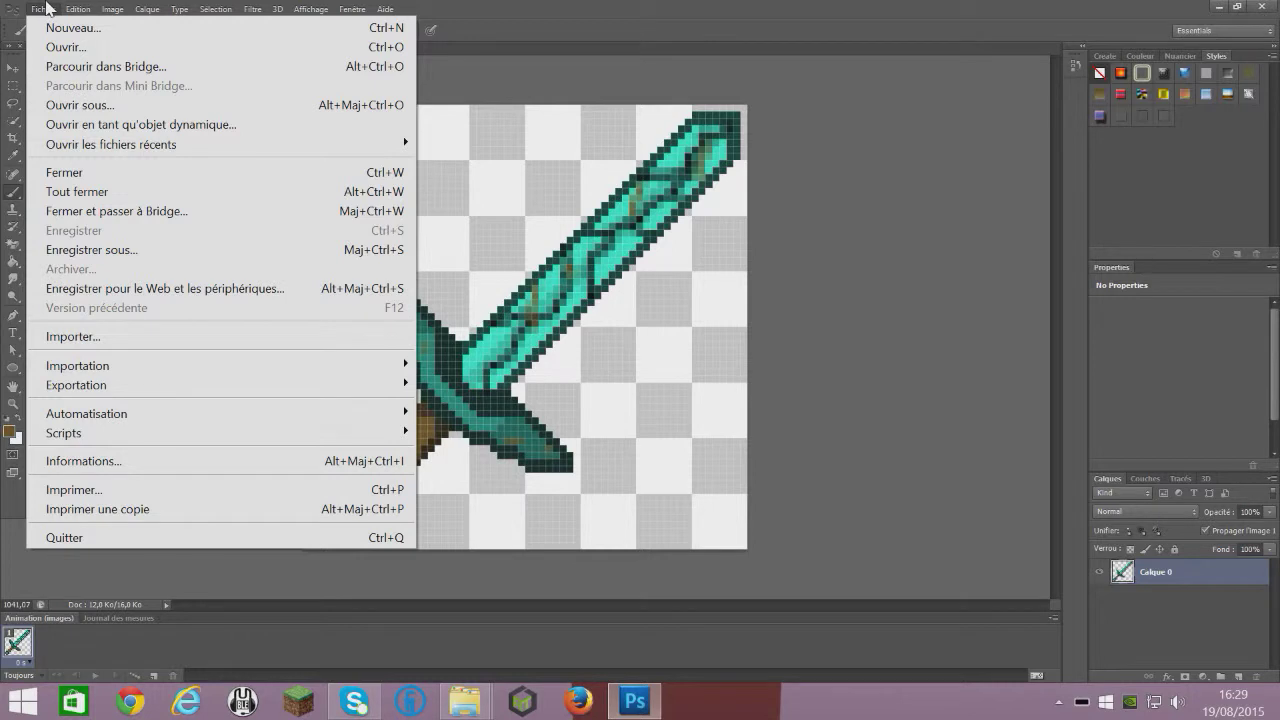
left_click(48, 9)
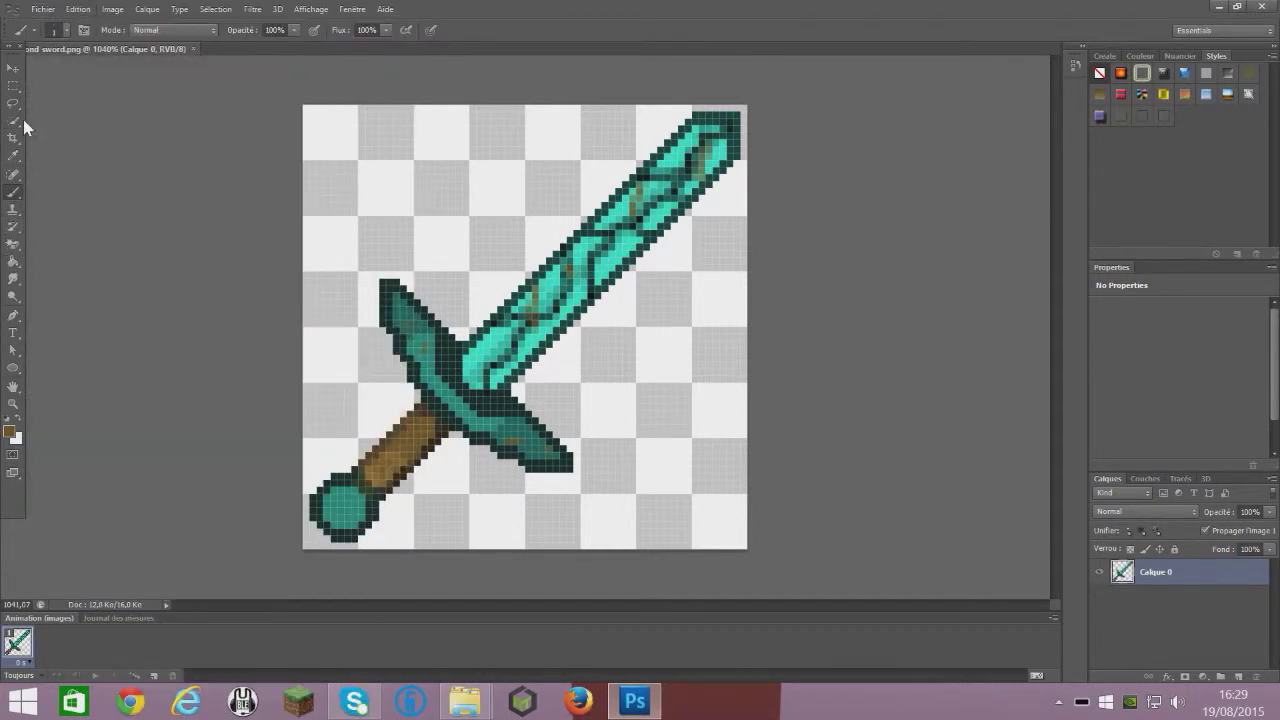
- Break a stepped notch out of the blade's upper-left edge just below the tip by deleting rectangular selections of pixels
left_click(13, 87)
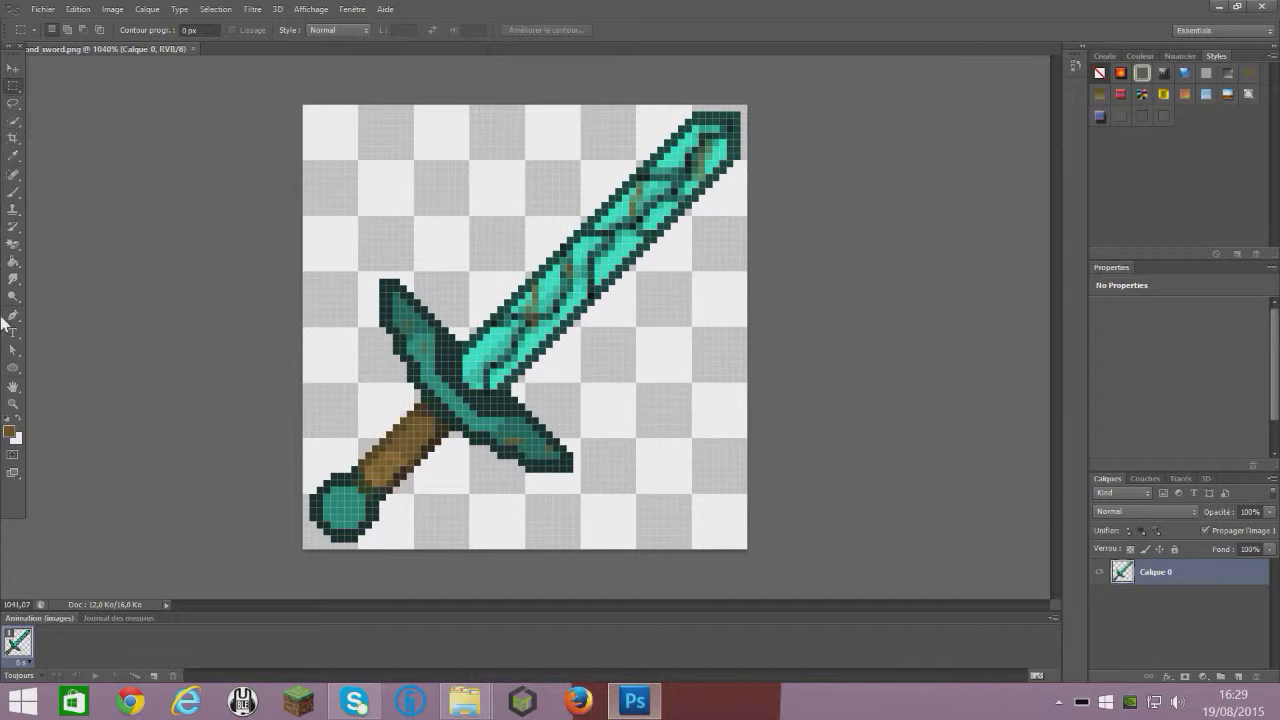
left_click(13, 386)
left_click(13, 404)
left_click_drag(673, 121, 731, 126)
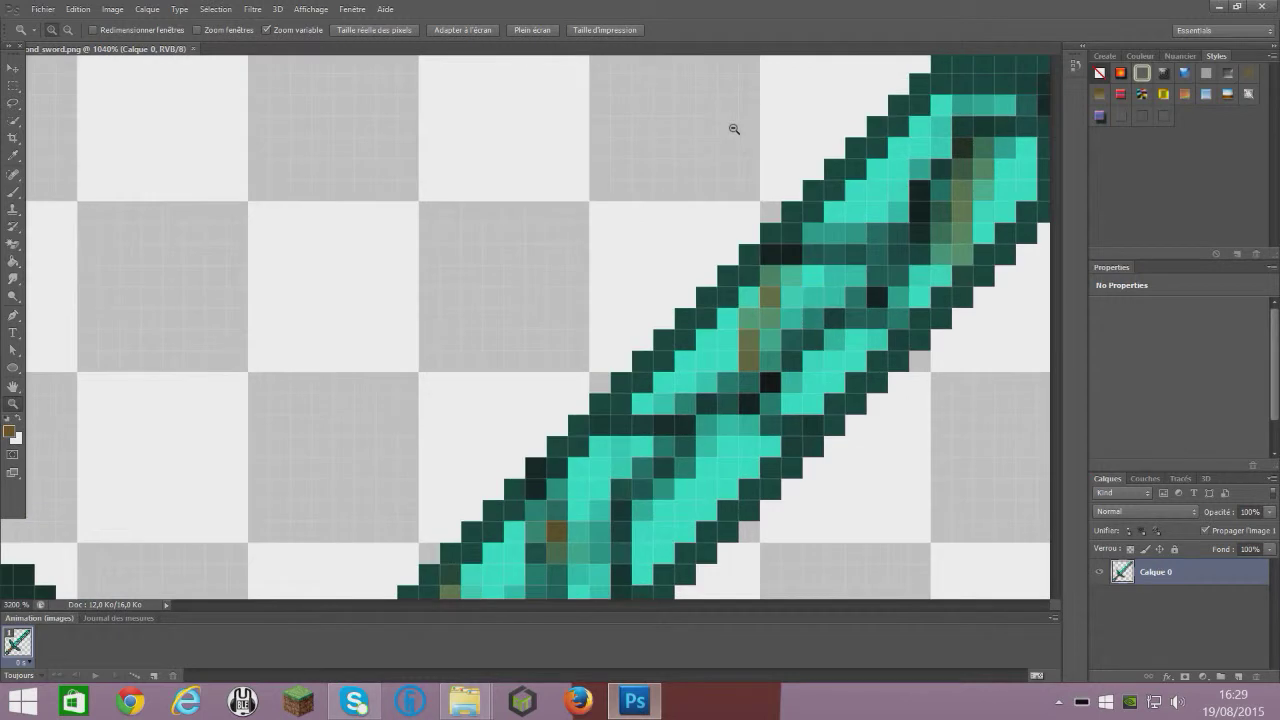
left_click(8, 87)
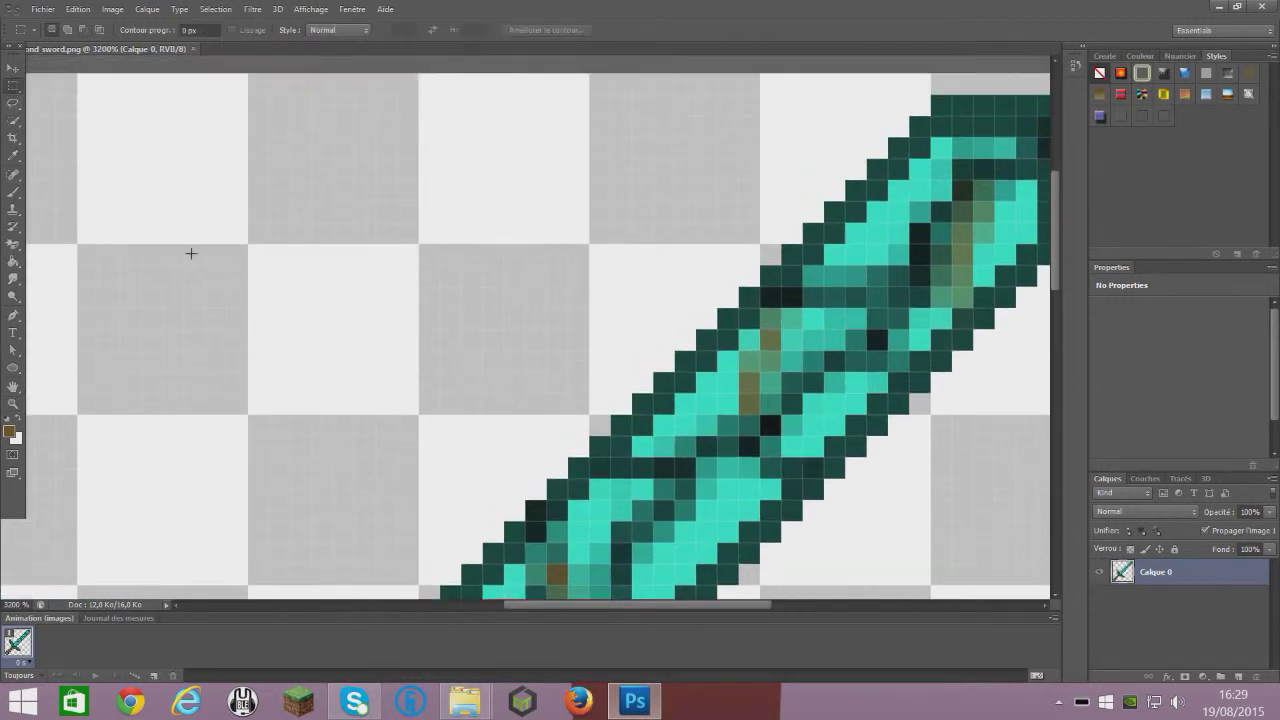
left_click_drag(613, 604, 670, 605)
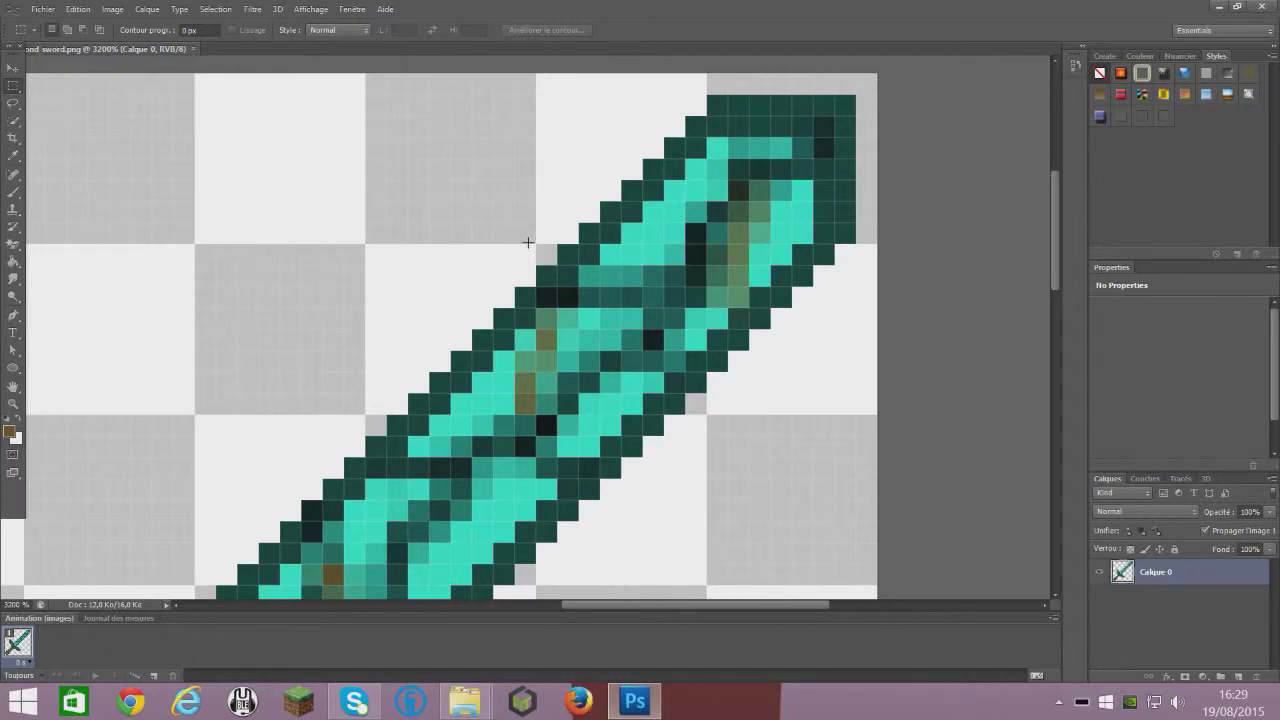
left_click_drag(514, 222, 643, 286)
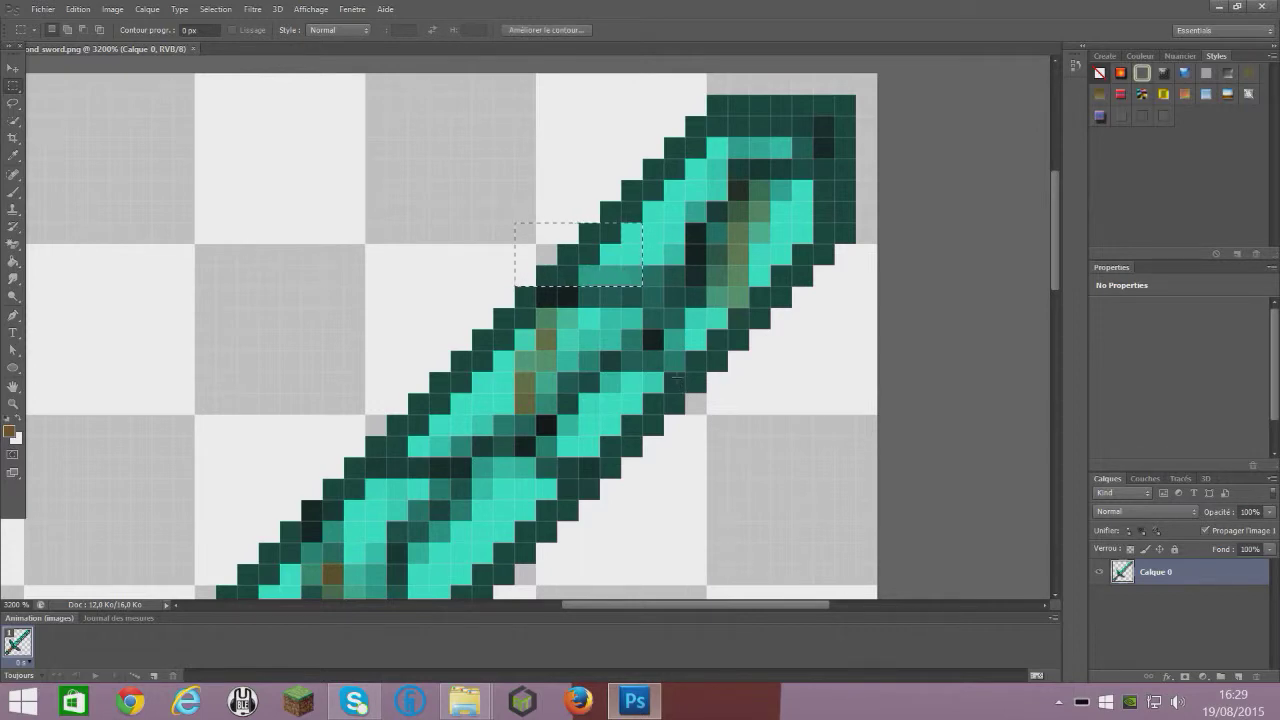
key("Delete")
left_click_drag(578, 180, 670, 258)
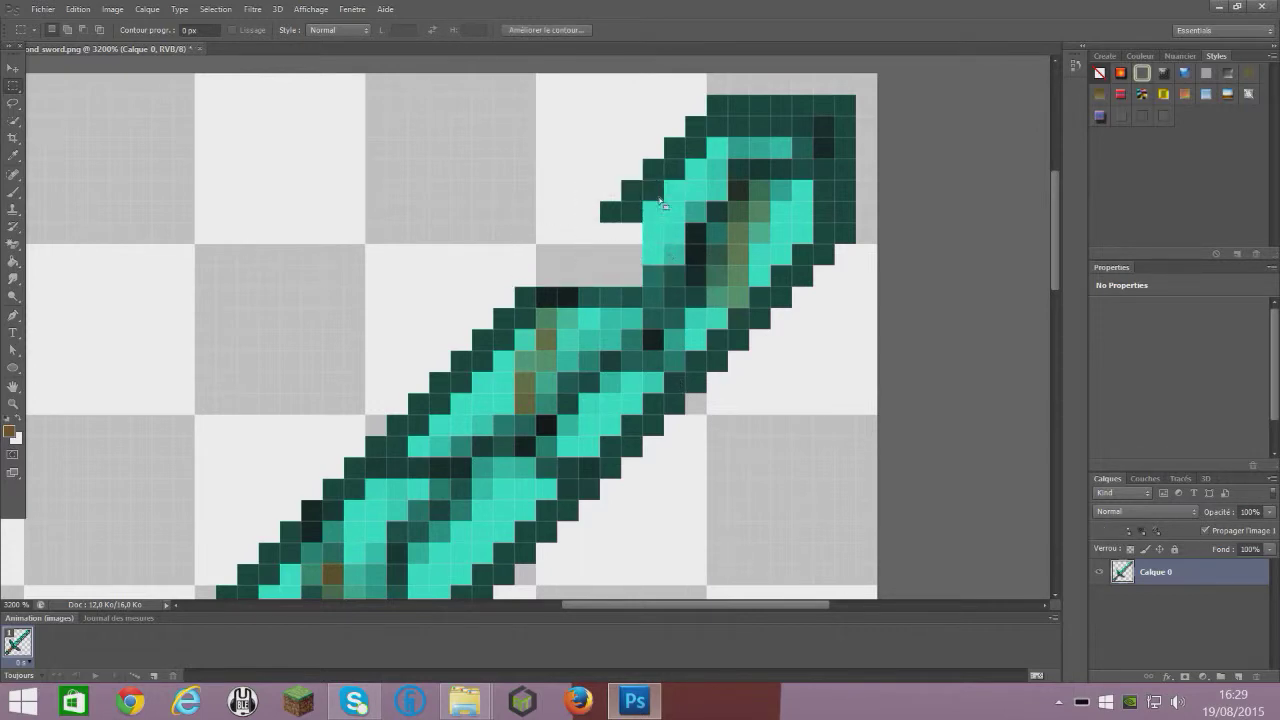
key("Delete")
left_click_drag(642, 116, 712, 188)
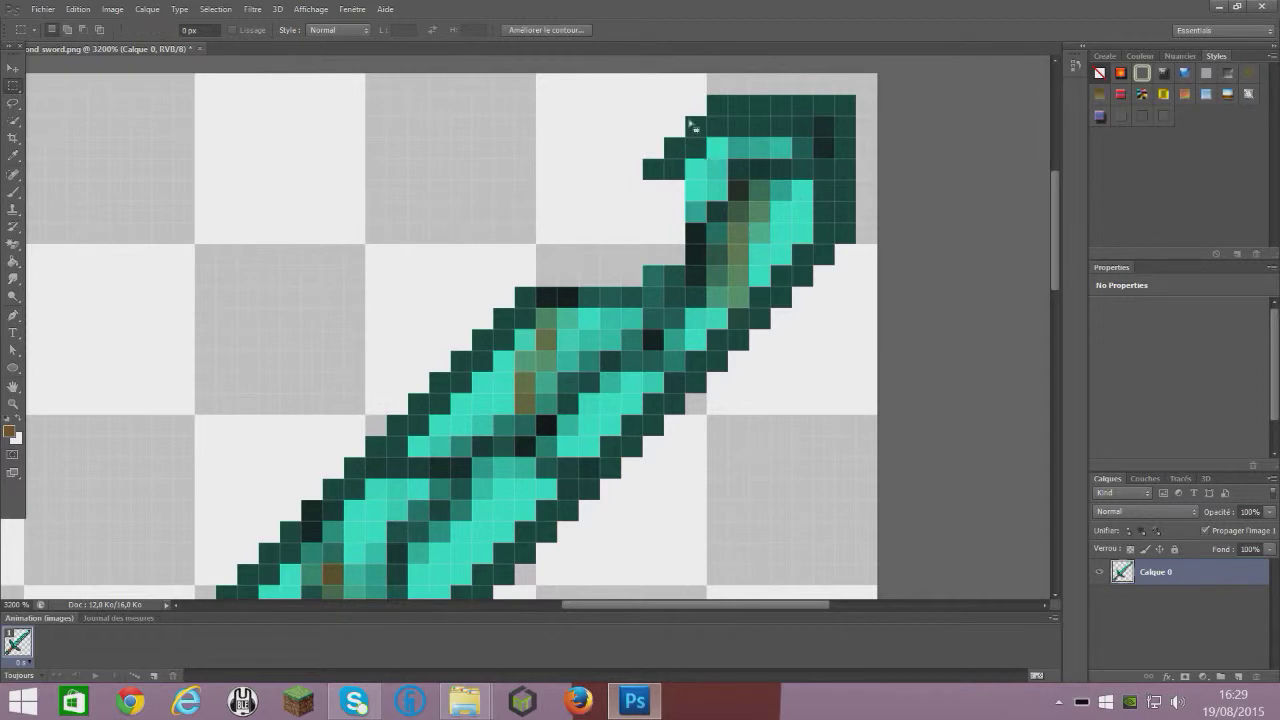
key("Delete")
- Delete the outer corner of the sword's tip in rectangular blocks so the blade ends in a broken point
left_click_drag(686, 95, 791, 158)
key("Delete")
left_click(786, 74)
left_click_drag(864, 138, 790, 80)
key("Delete")
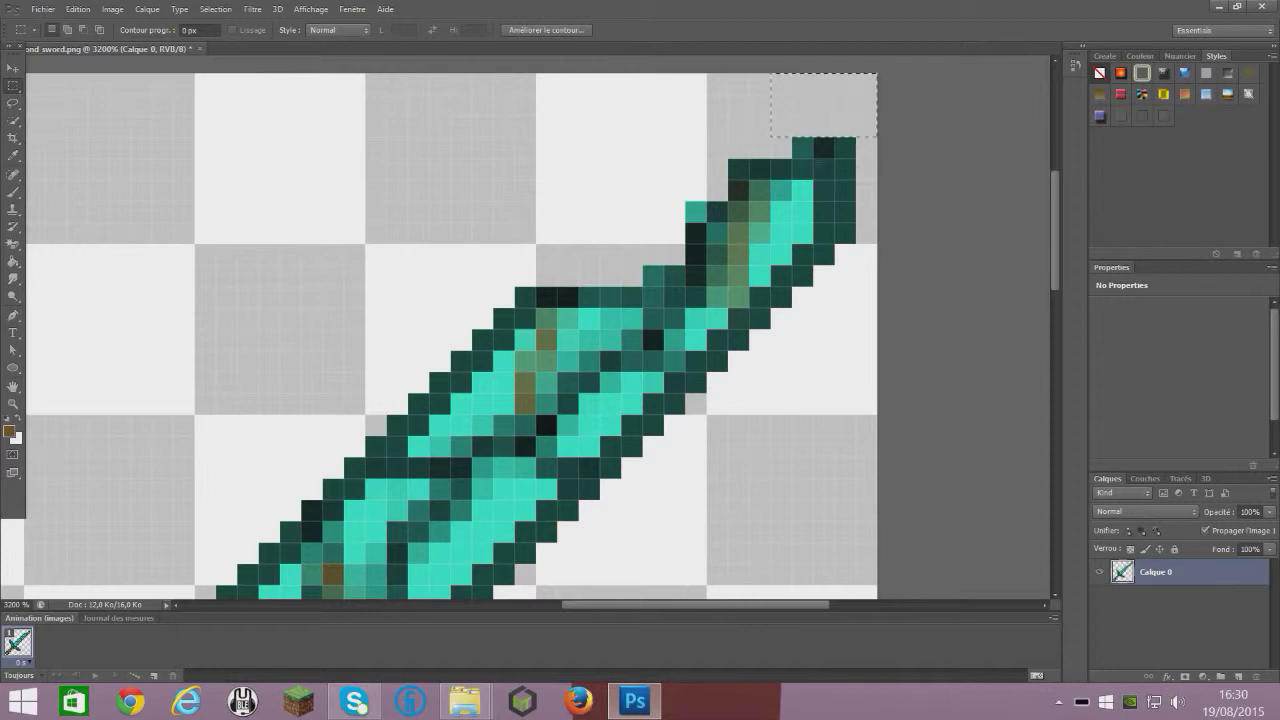
left_click_drag(771, 137, 812, 158)
key("Delete")
- Choose the Brush tool, set the background colour to black and swap it with the brown foreground colour
scroll(714, 457, "down", 5)
scroll(439, 452, "down", 4)
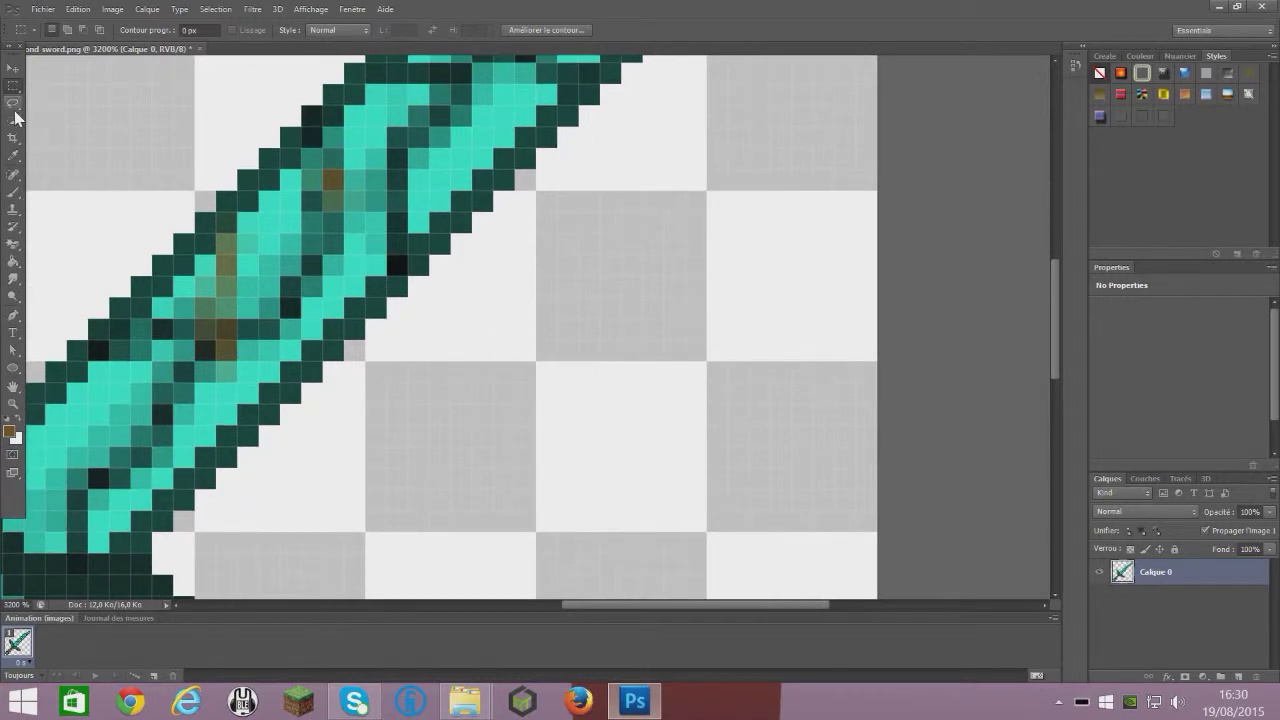
left_click(18, 197)
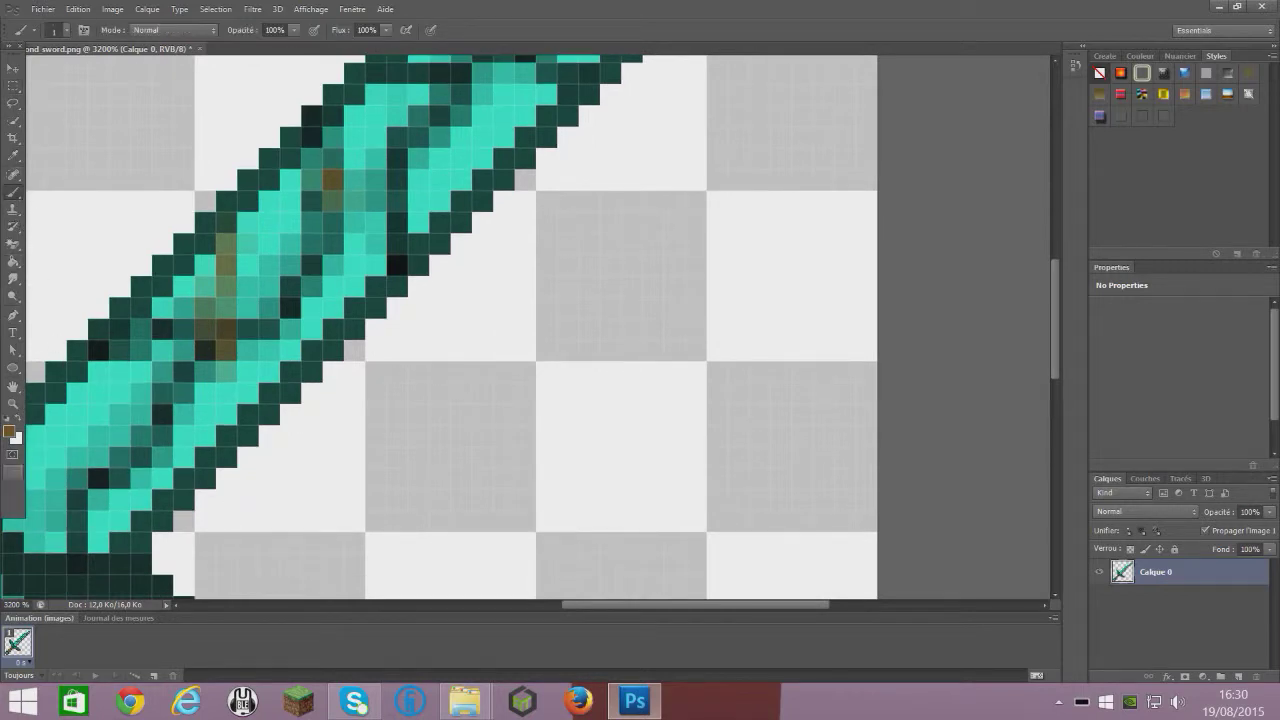
left_click(16, 439)
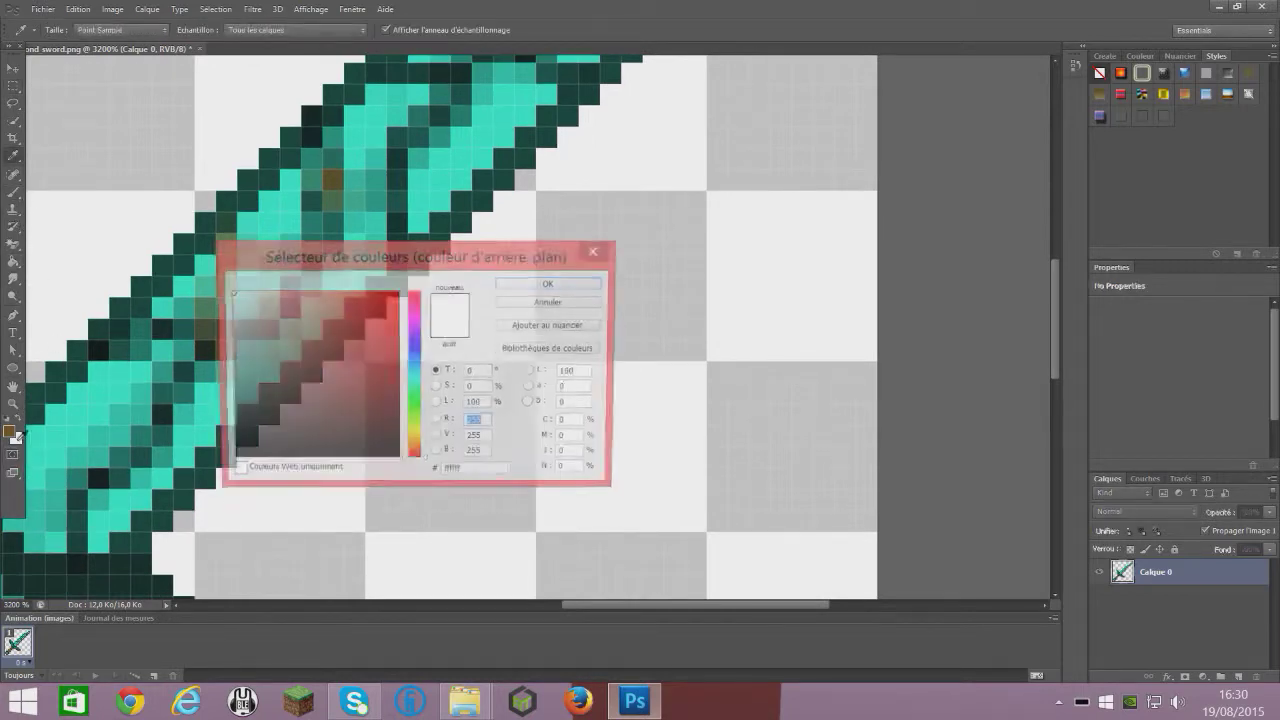
left_click(550, 284)
left_click(16, 420)
- Examine the cracks and rust along the middle and lower blade down to the guard
scroll(522, 243, "up", 1)
scroll(522, 243, "up", 3)
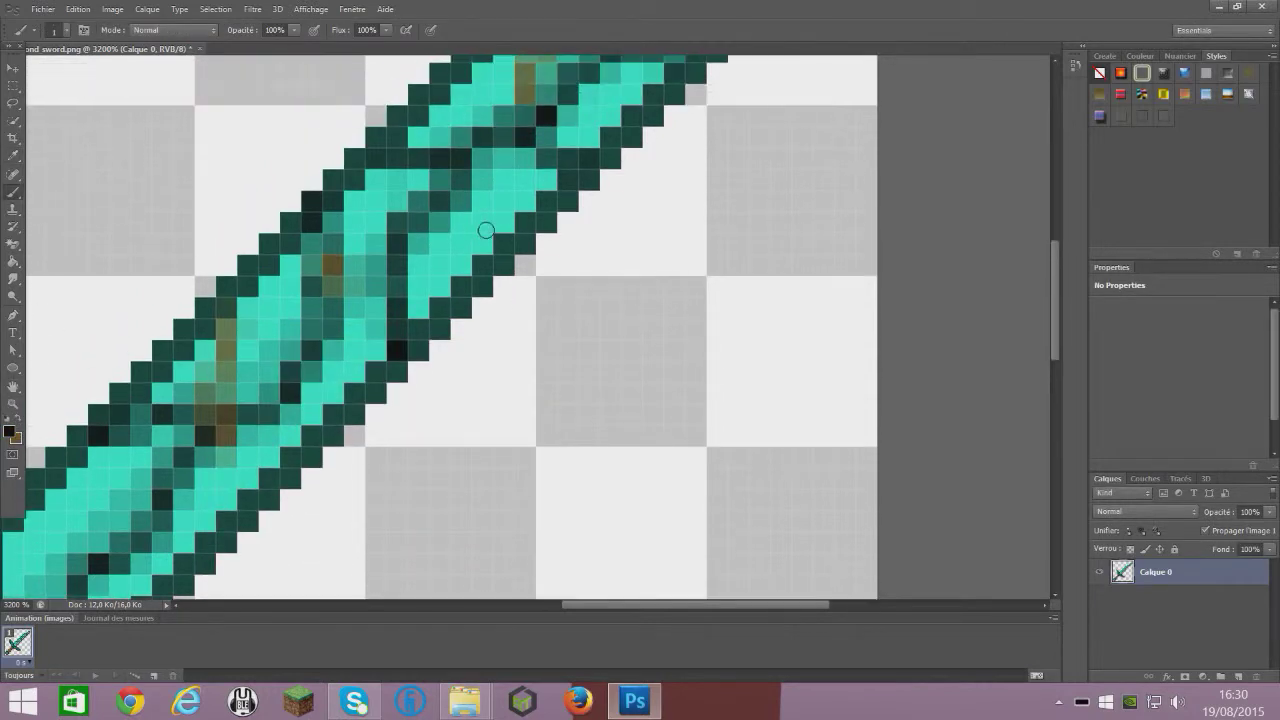
scroll(366, 337, "down", 4)
scroll(145, 398, "up", 3)
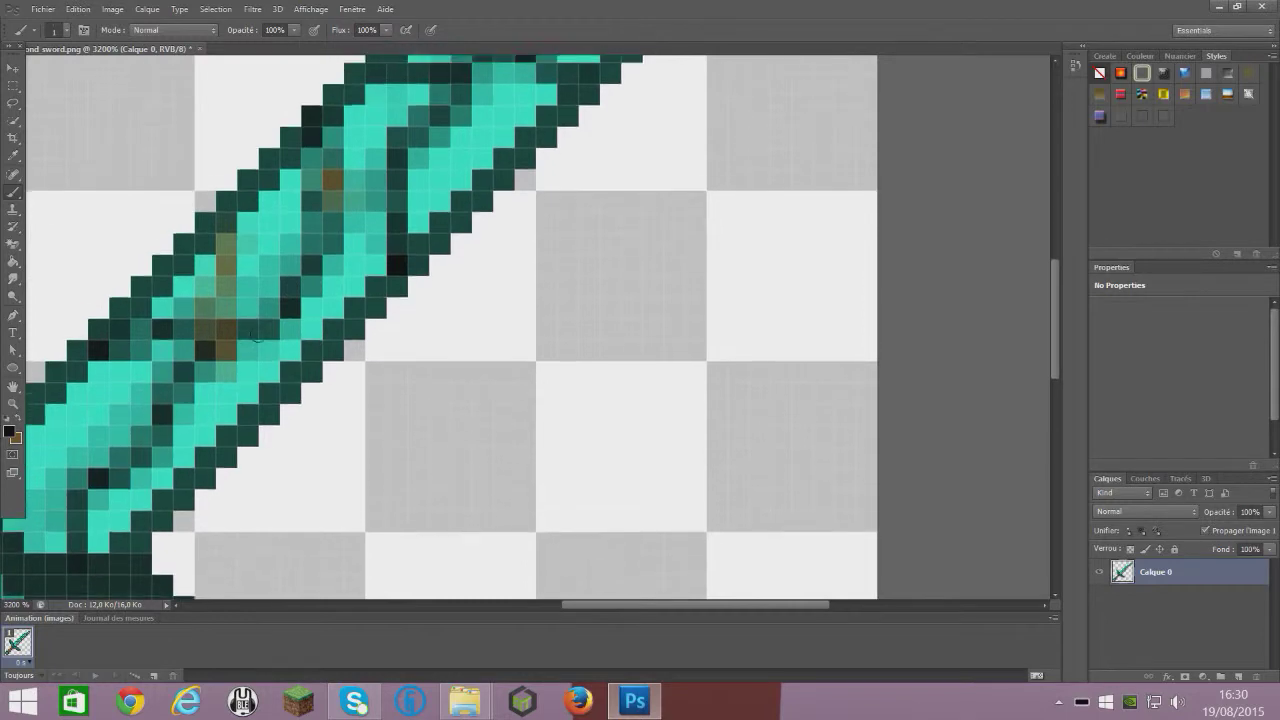
scroll(145, 405, "down", 2)
scroll(146, 415, "up", 2)
scroll(145, 422, "down", 2)
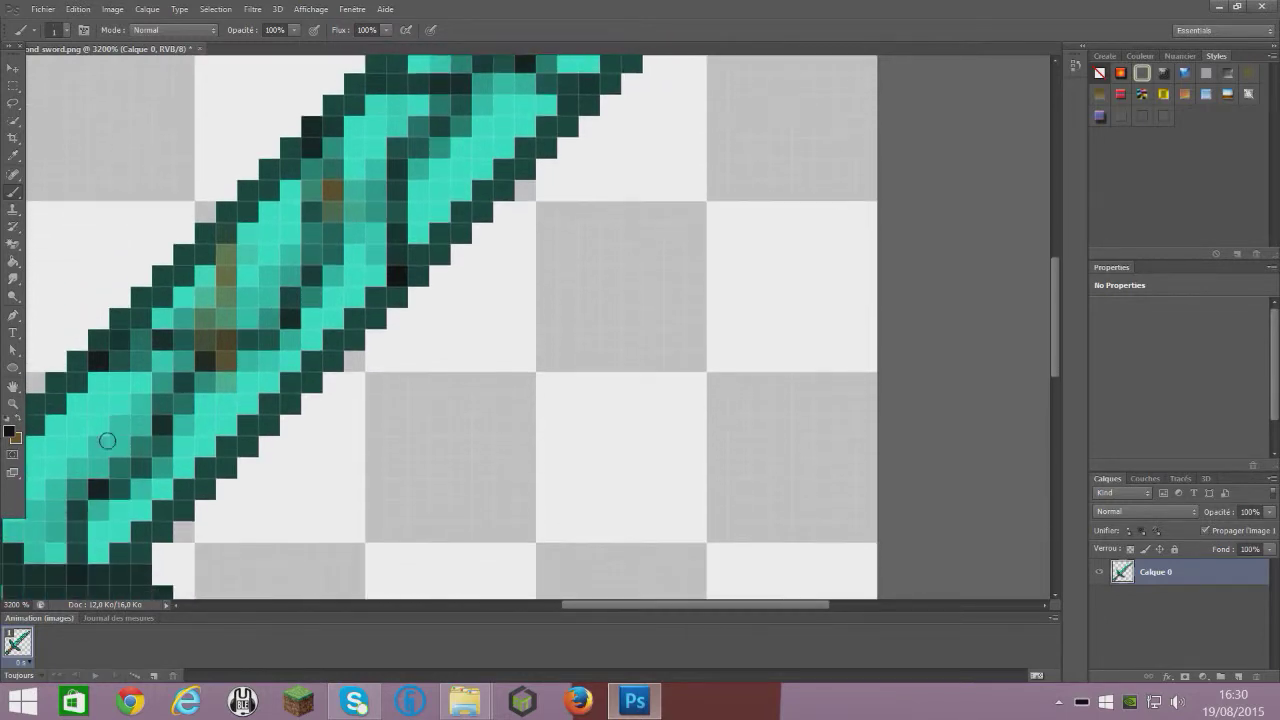
left_click_drag(648, 606, 585, 607)
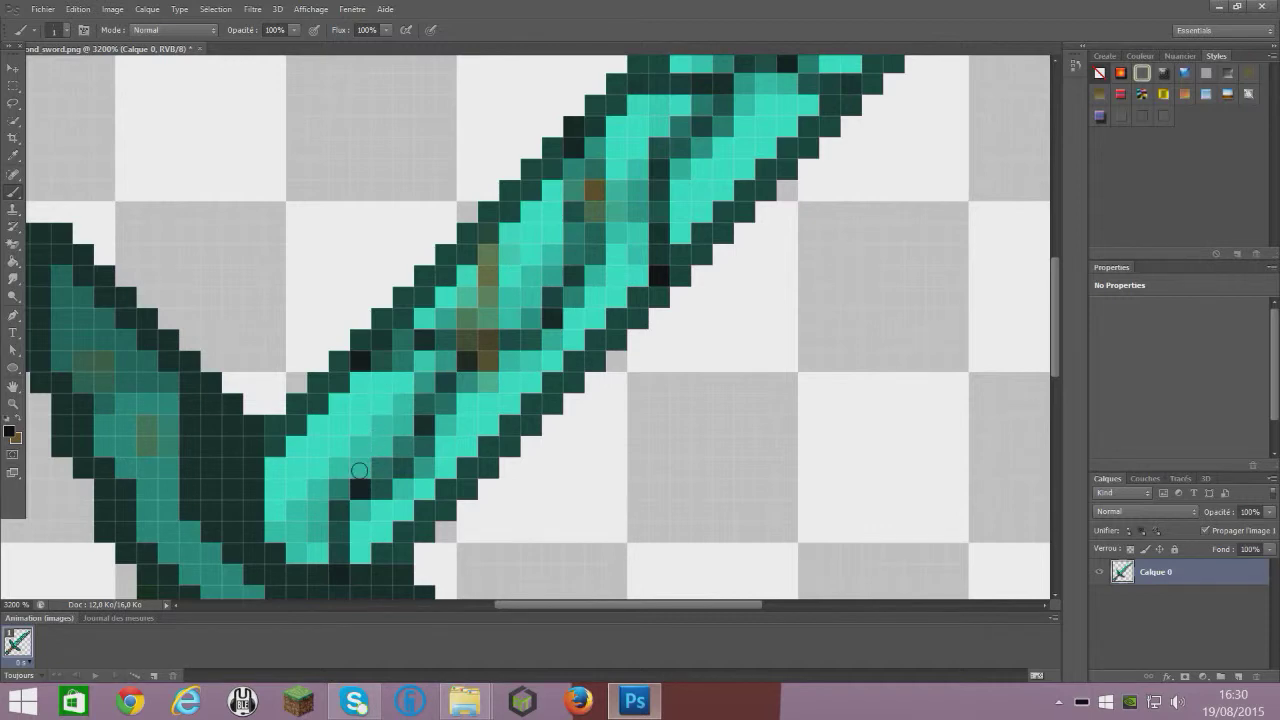
scroll(452, 289, "up", 3)
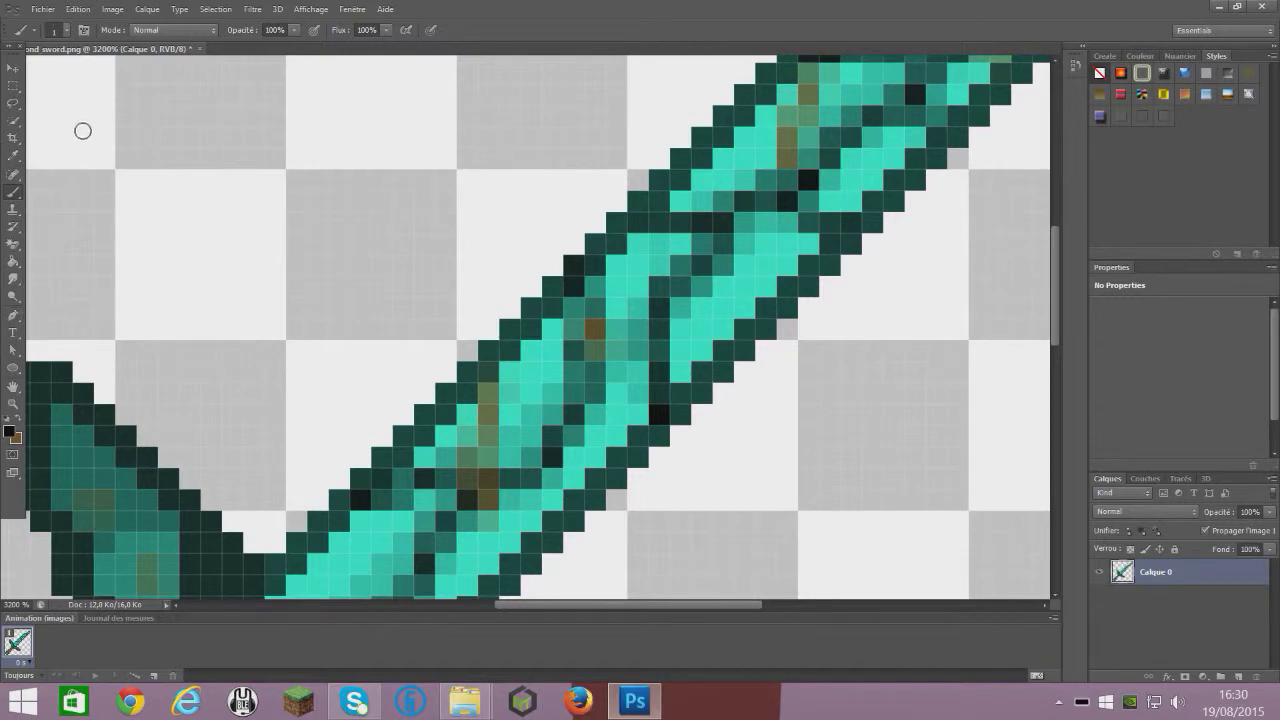
- Cut a second stepped notch into the upper-left edge of the lower blade by deleting rectangular blocks around the rust streak
left_click(13, 86)
left_click_drag(460, 256, 563, 425)
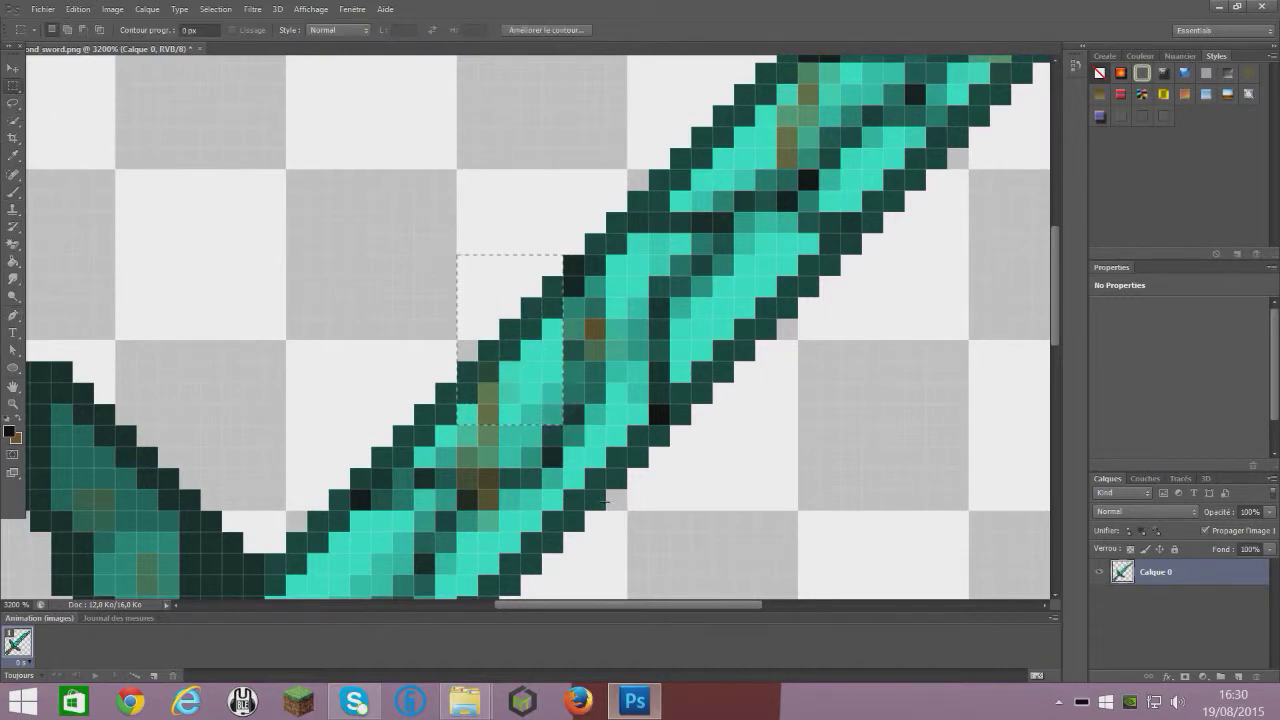
key("Delete")
left_click_drag(393, 382, 520, 446)
key("Delete")
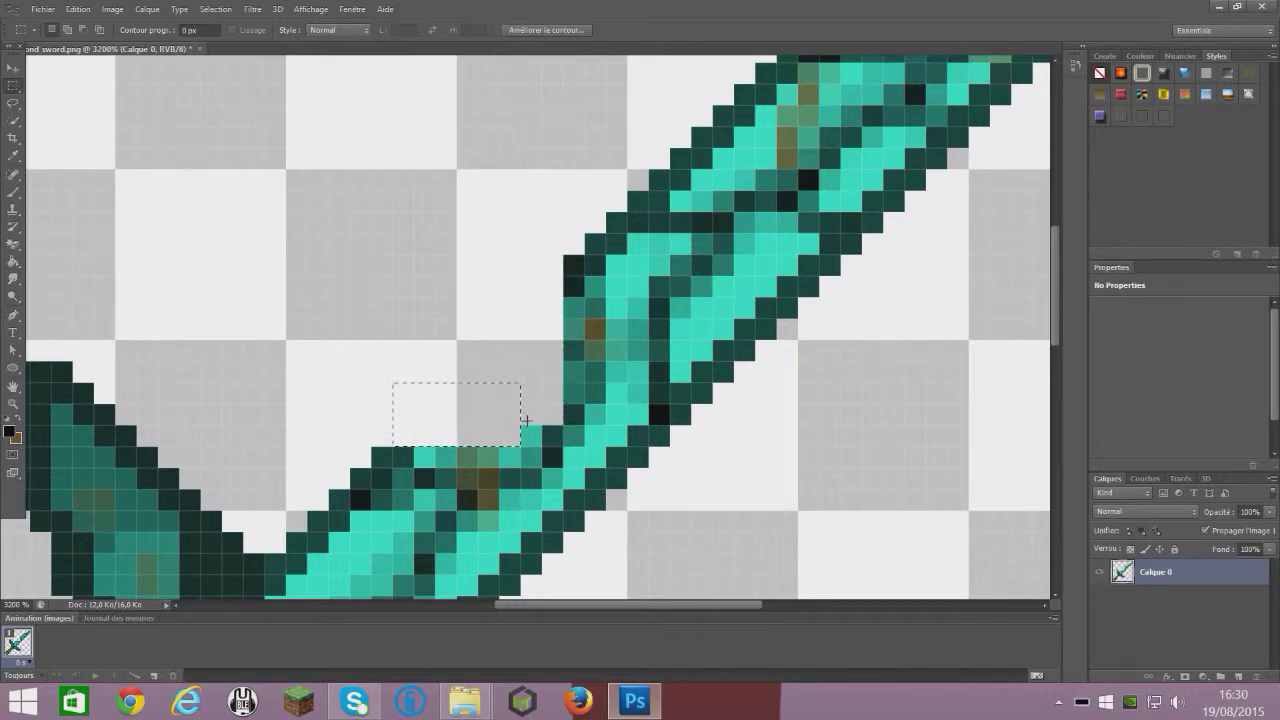
left_click_drag(478, 340, 541, 448)
key("Delete")
left_click_drag(395, 427, 445, 449)
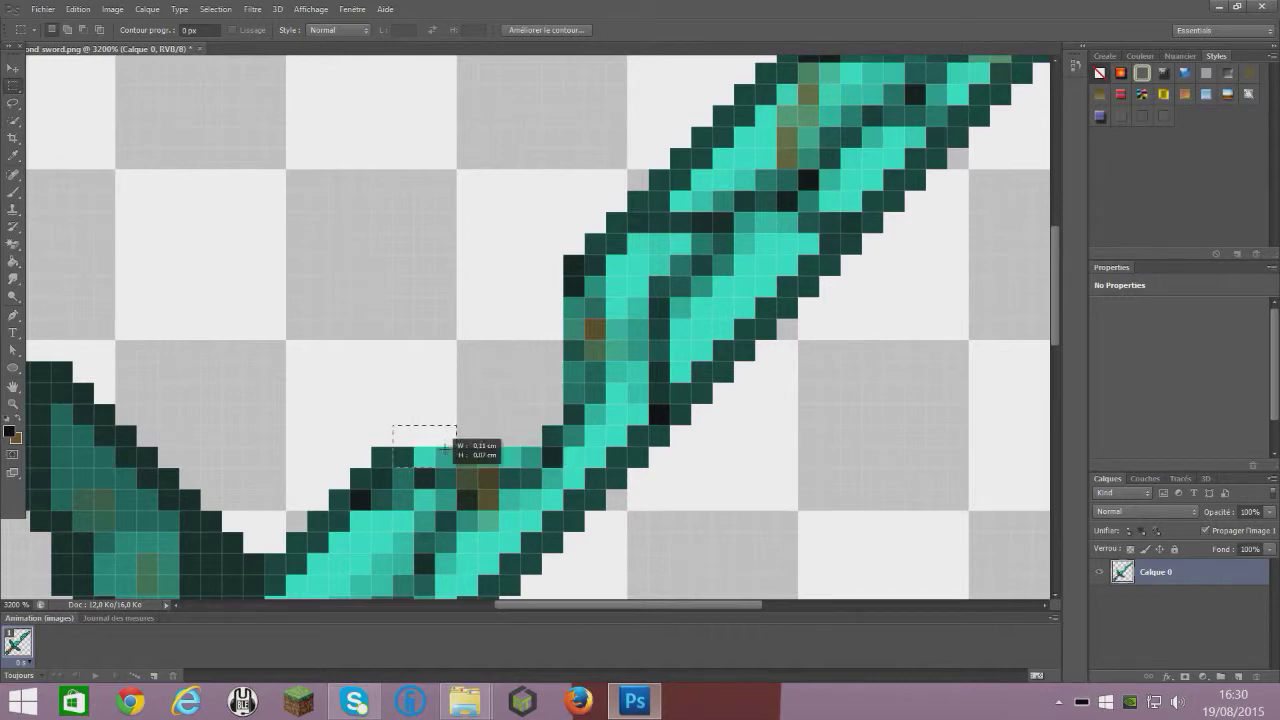
left_click_drag(507, 444, 510, 447)
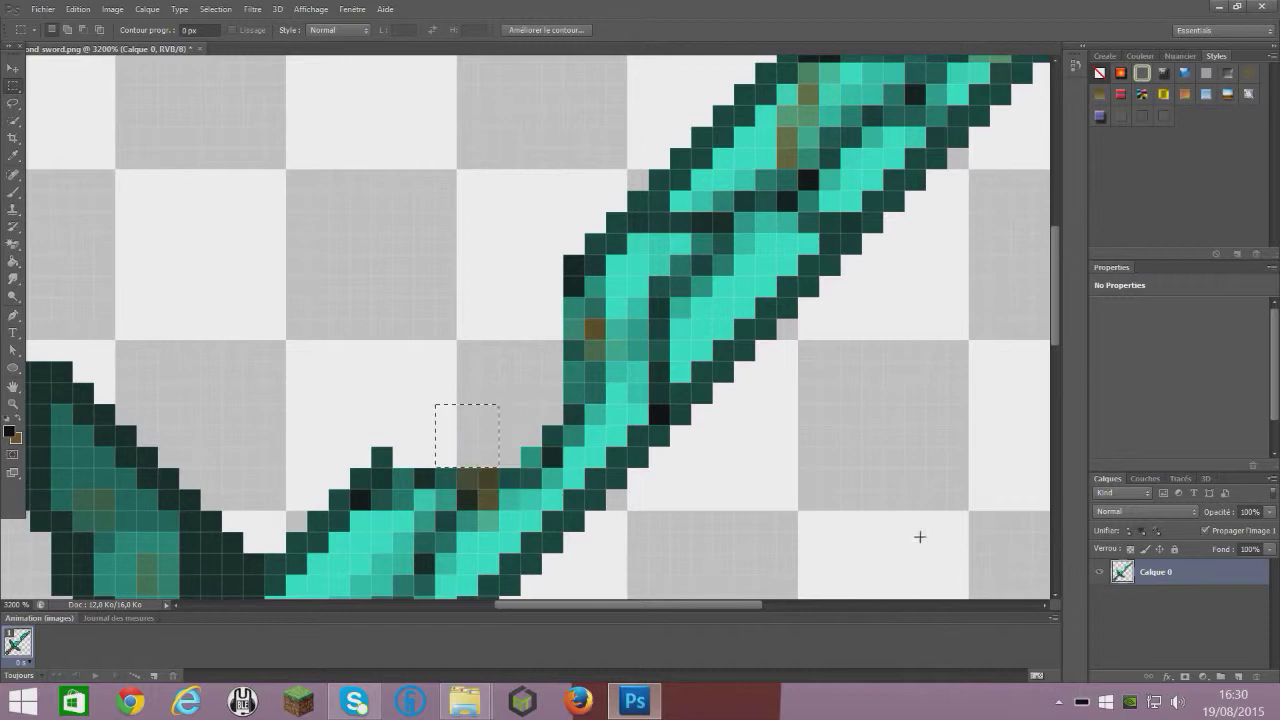
- Sample the dark teal of the blade outline as foreground colour and confirm it as #0b312a, keeping the Brush tool active
scroll(349, 298, "down", 2)
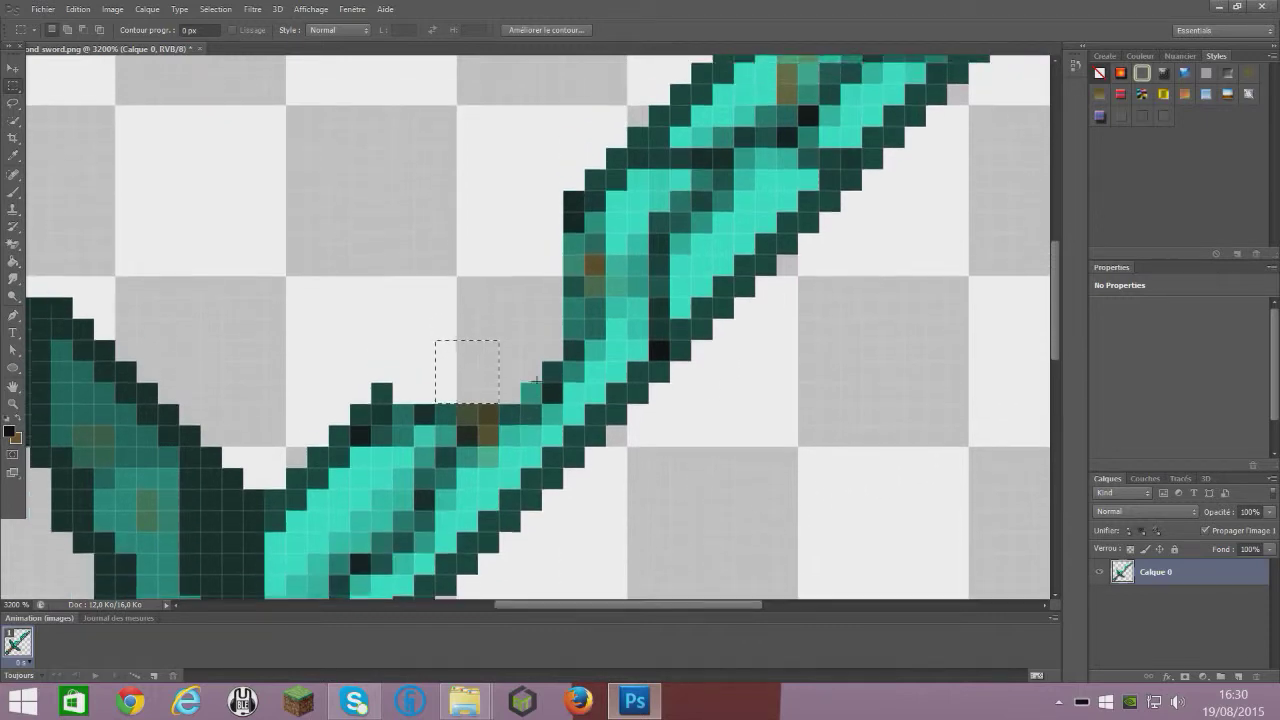
left_click(14, 157)
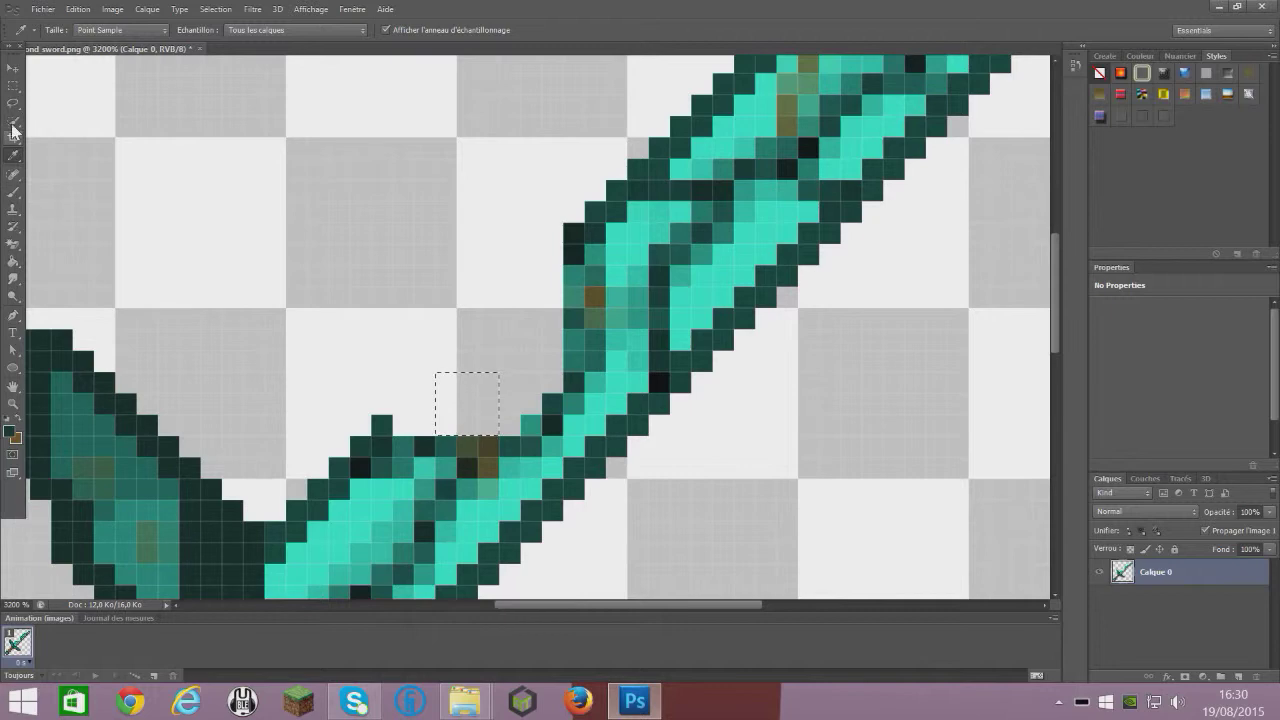
left_click(14, 193)
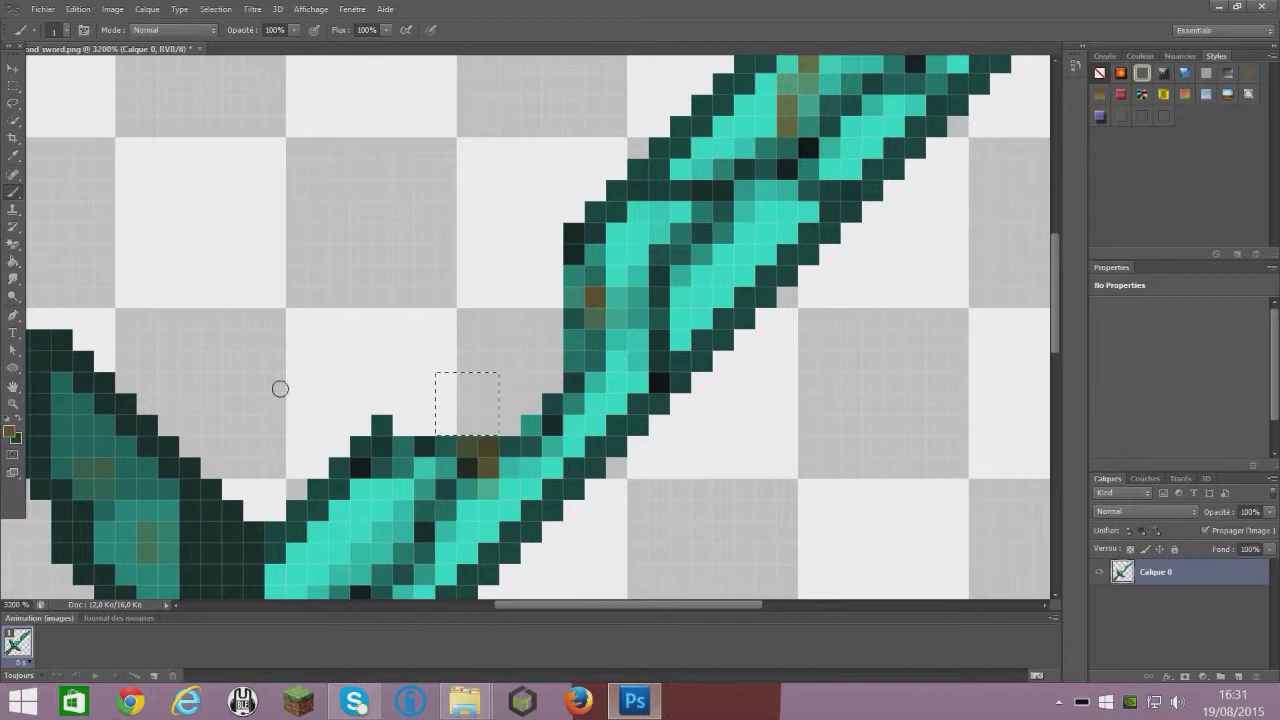
left_click(12, 430)
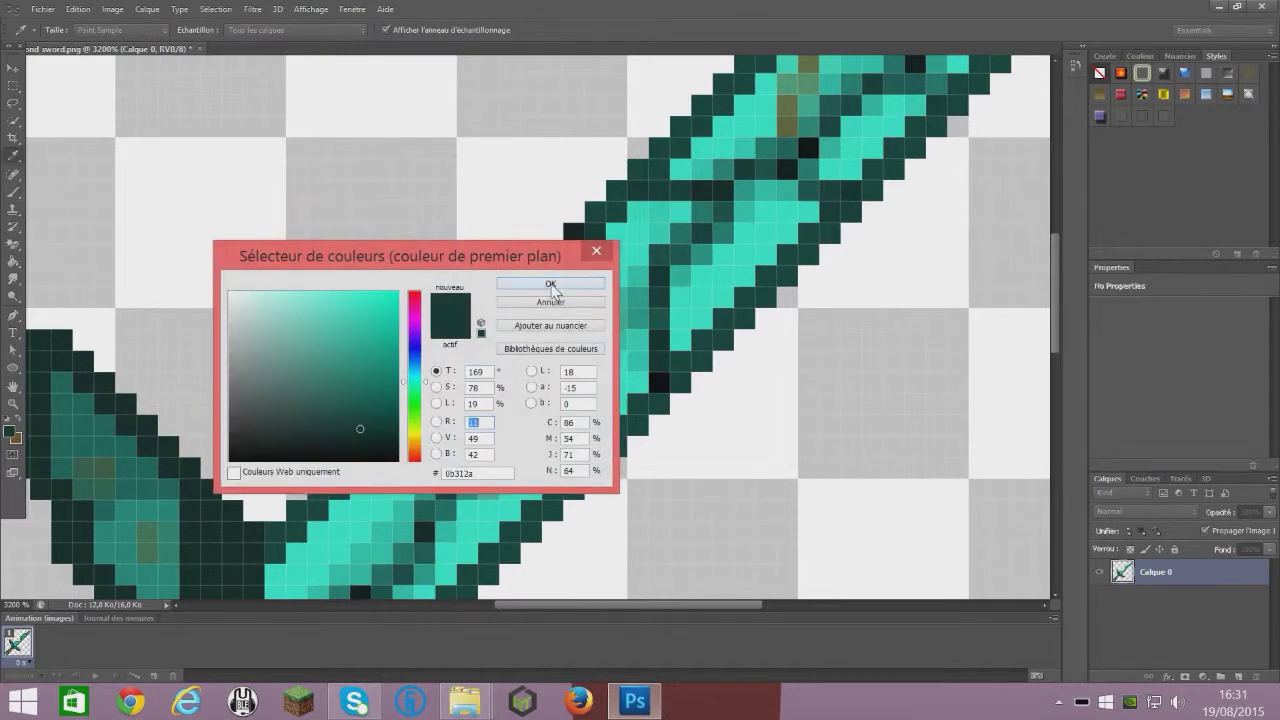
left_click(551, 285)
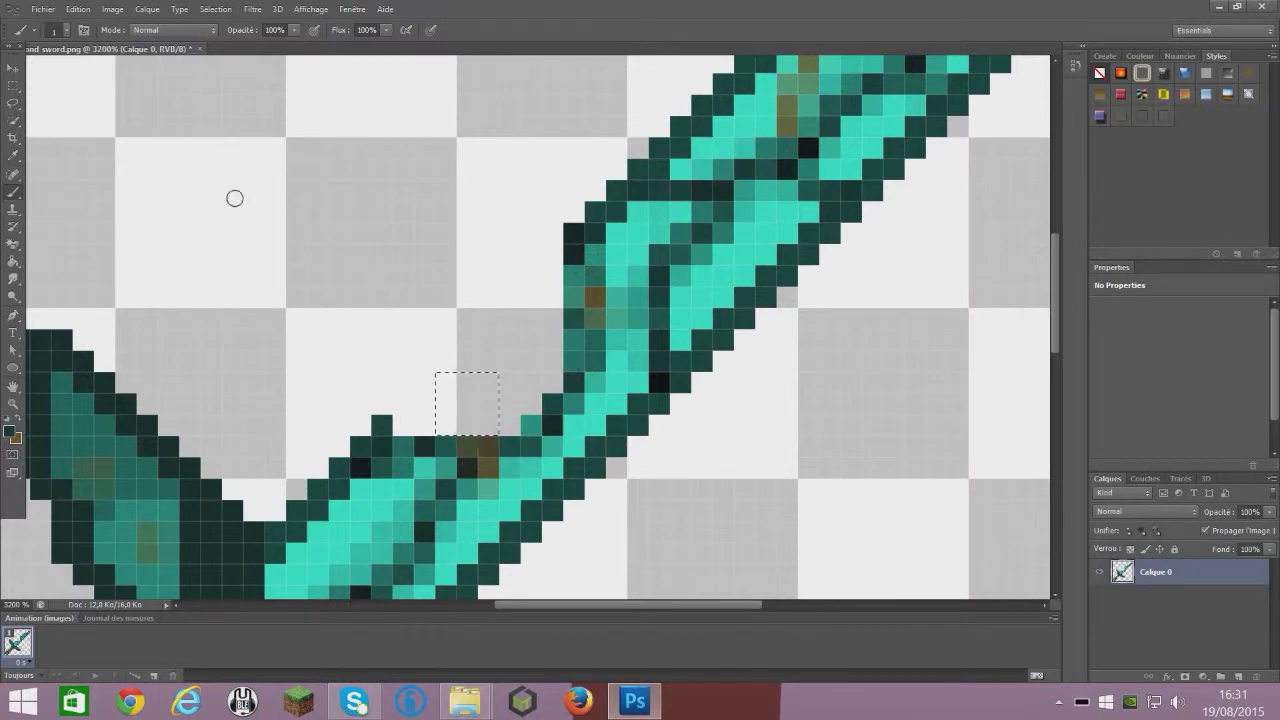
right_click(15, 198)
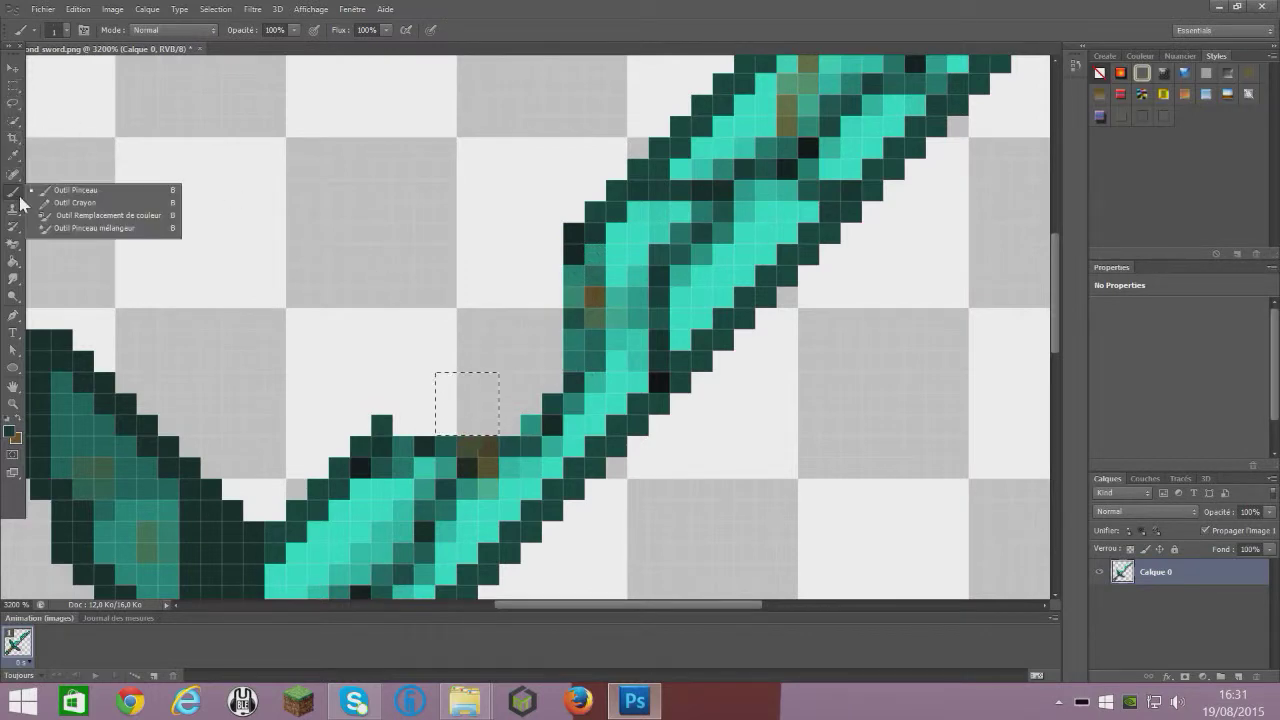
left_click(64, 203)
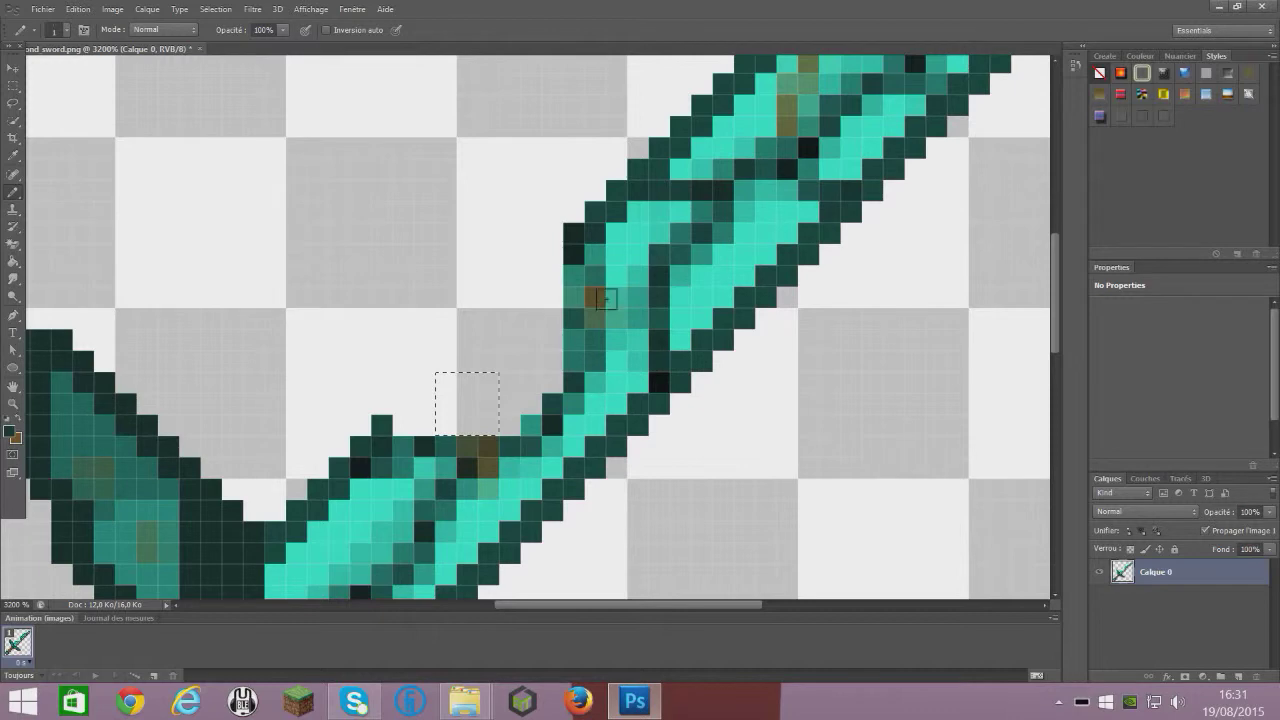
left_click(488, 423)
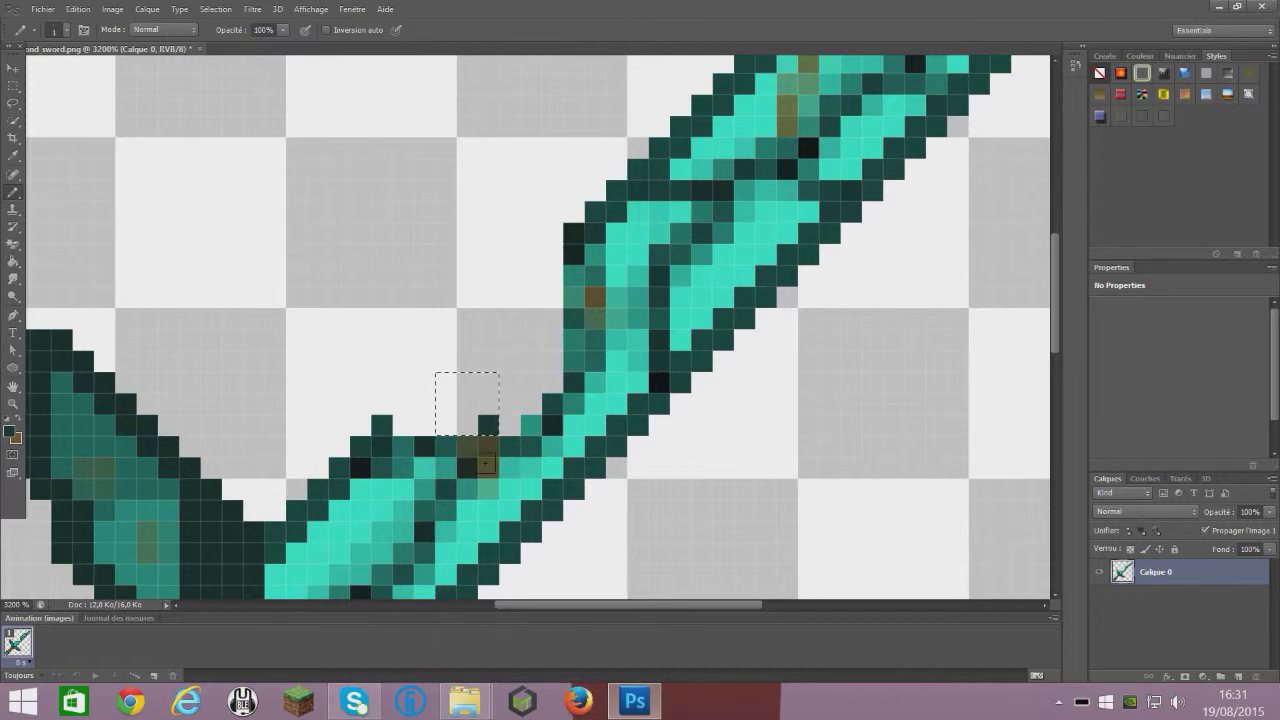
- Clear the selection, return to the Brush tool and darken the broken edges of the lower blade notch with dark teal
key("ctrl+d")
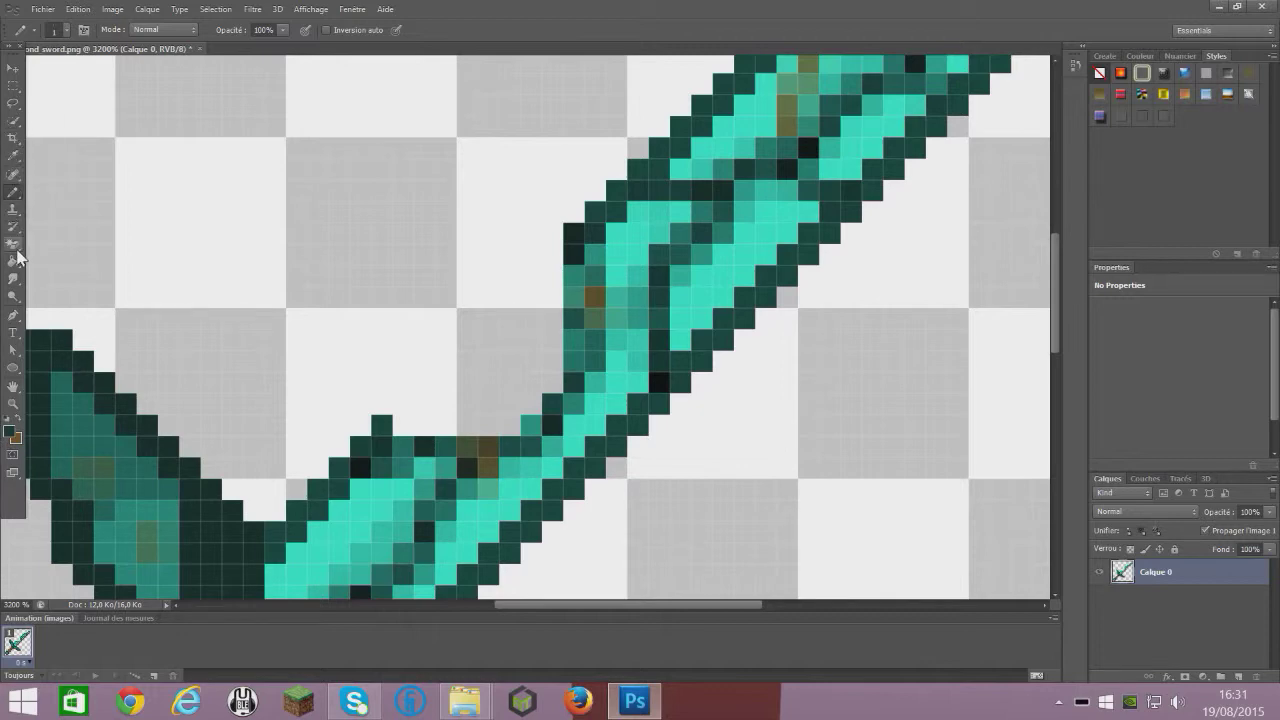
right_click(13, 197)
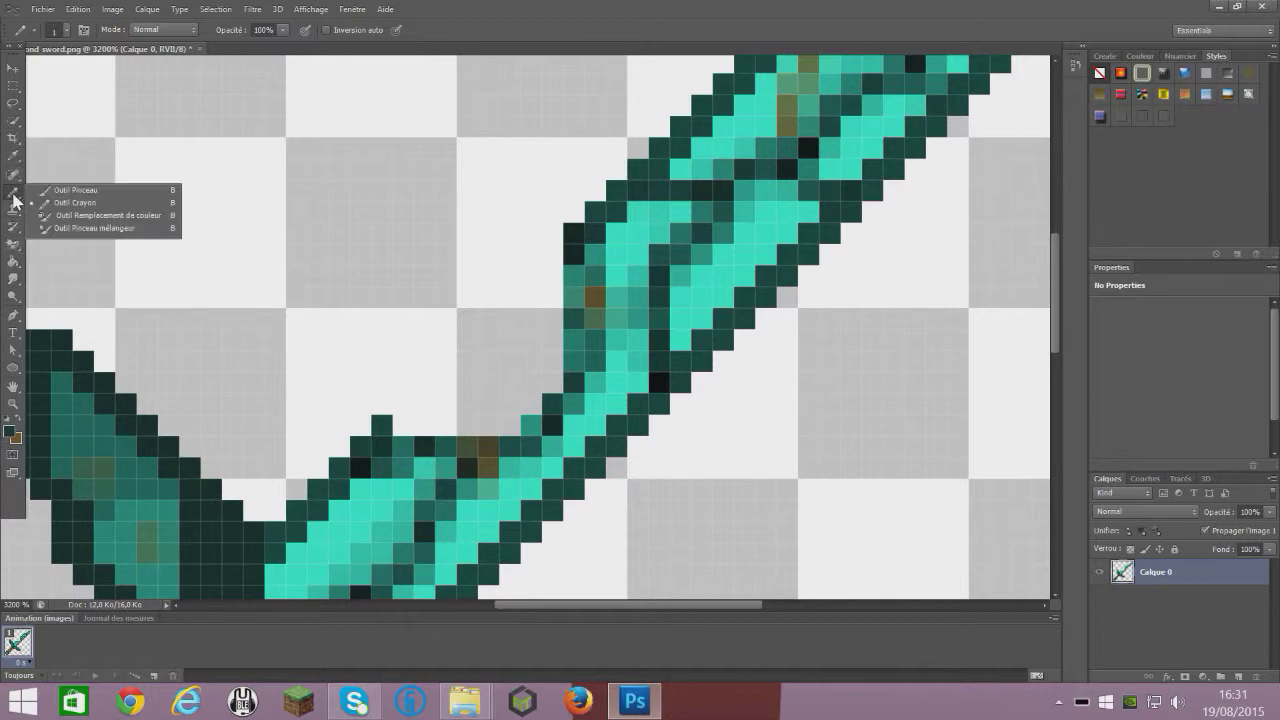
left_click(58, 195)
mouse_move(587, 268)
left_mouse_down()
mouse_move(584, 402)
mouse_move(553, 432)
left_mouse_up()
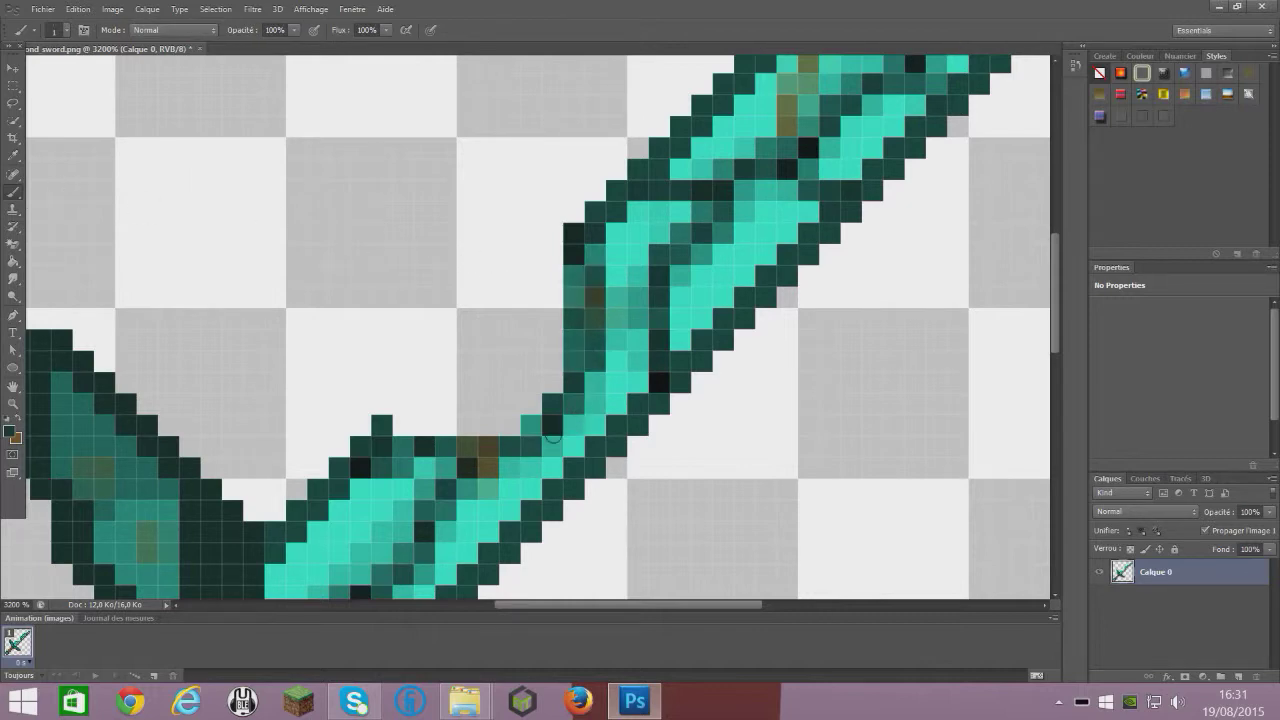
left_click_drag(446, 461, 390, 457)
- Darken the broken edge of the upper notch near the sword's tip with the same dark teal brush
scroll(693, 477, "up", 2)
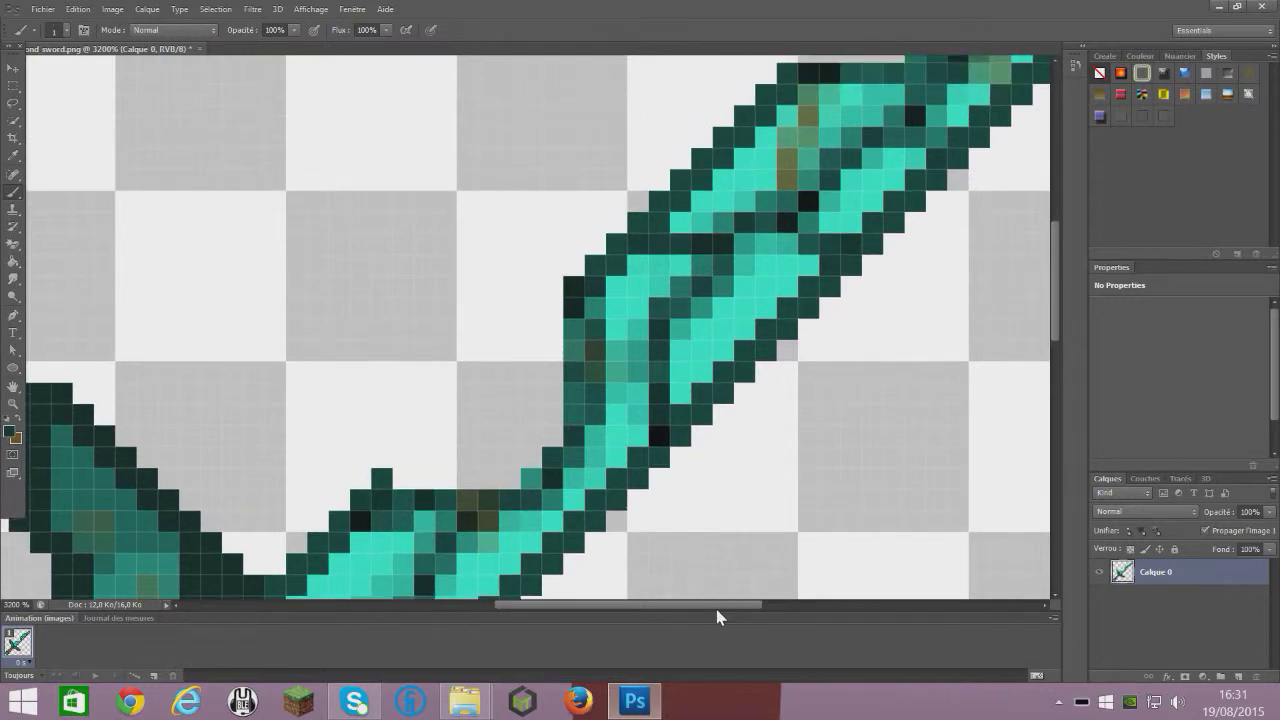
scroll(749, 606, "up", 6)
scroll(686, 457, "right", 4)
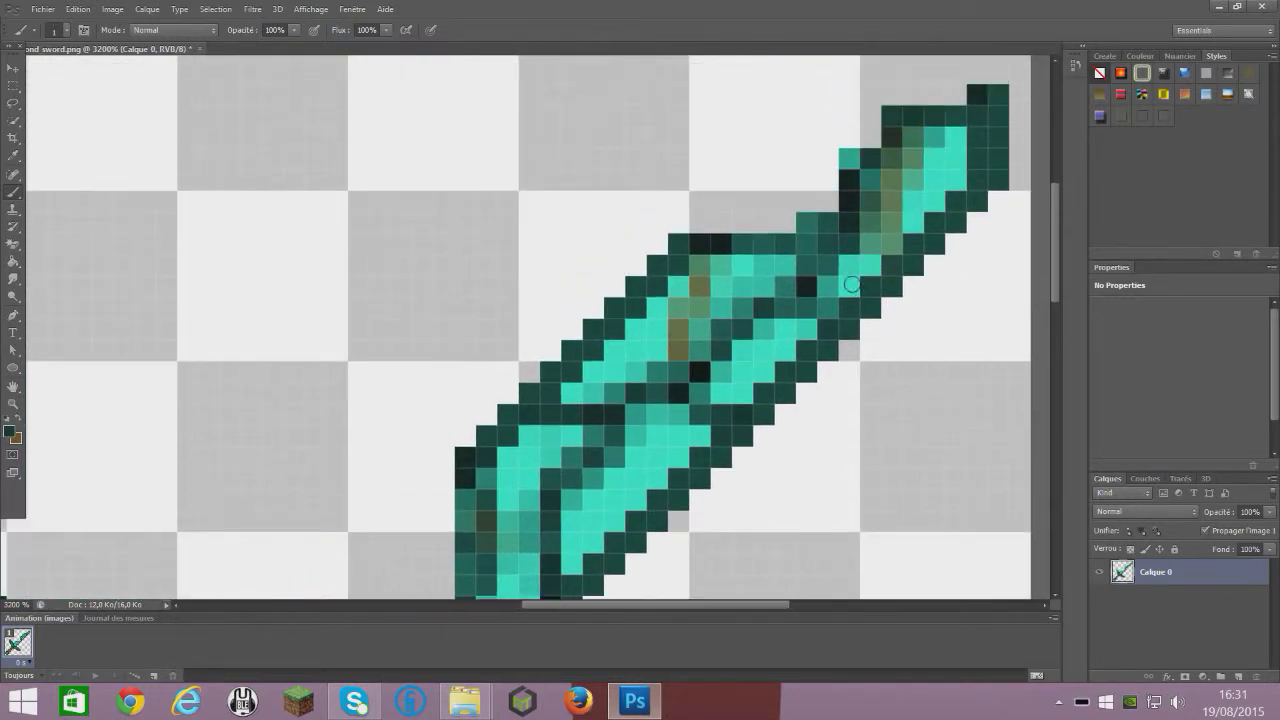
mouse_move(871, 223)
left_mouse_down()
mouse_move(880, 200)
mouse_move(868, 178)
left_mouse_up()
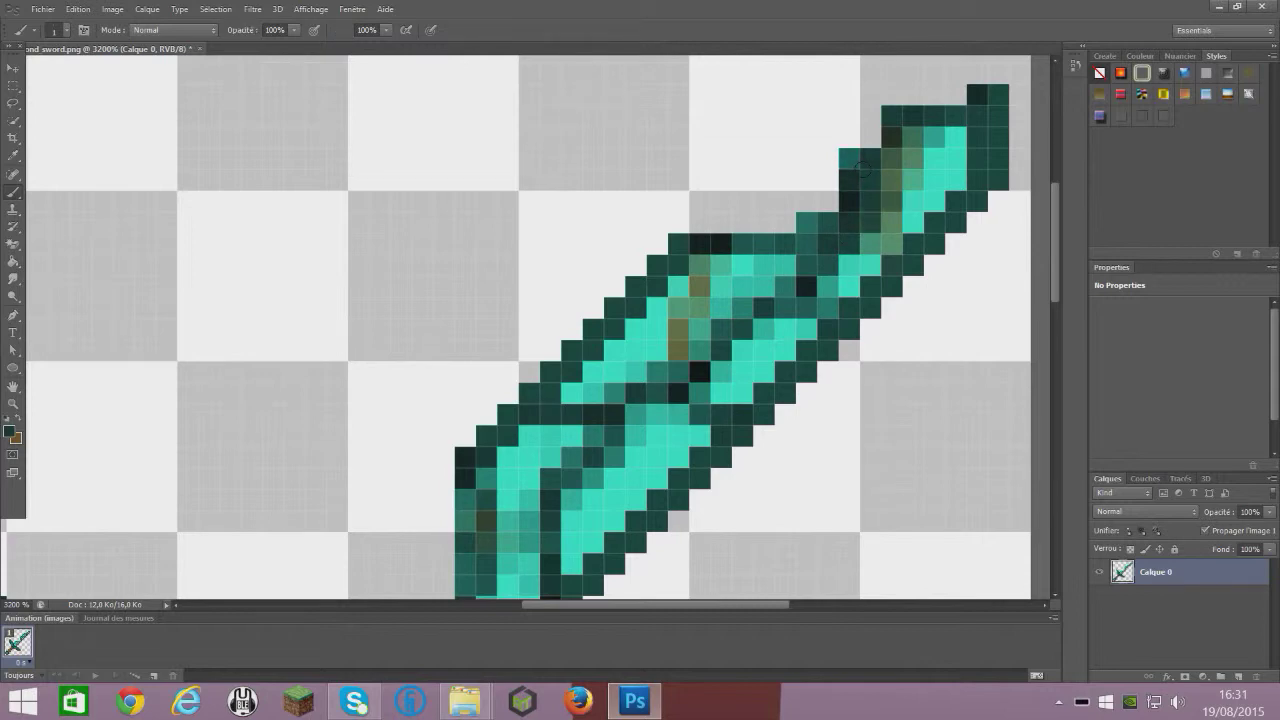
scroll(574, 438, "down", 5)
- Export the damaged sword for the web as a transparent PNG-8 named diamond_sword4.png in the items folder
left_click(42, 9)
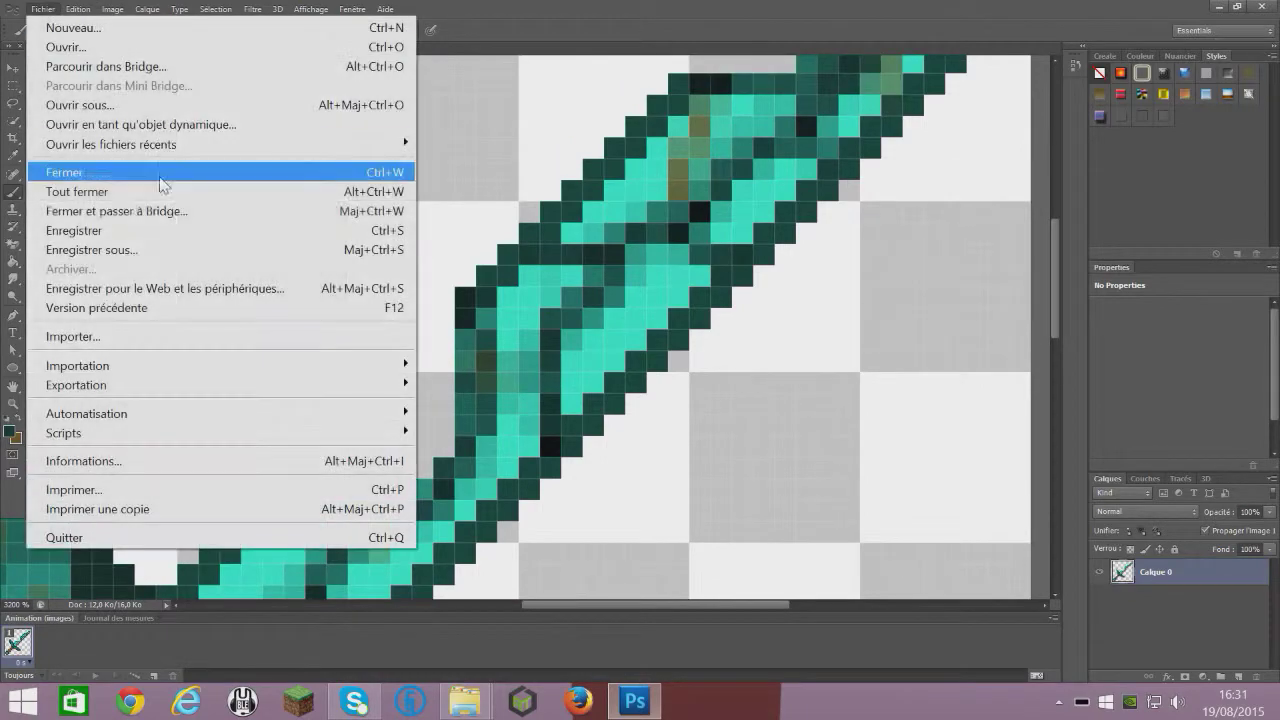
left_click(157, 288)
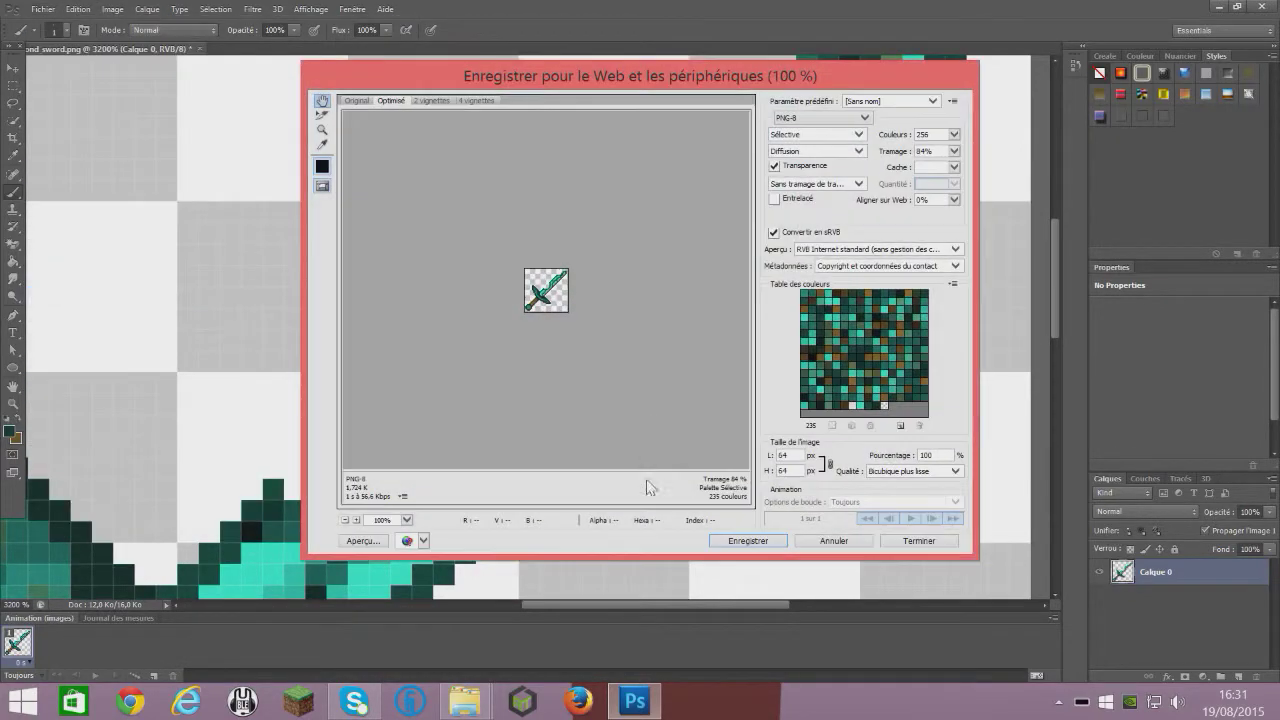
left_click(729, 541)
left_click_drag(878, 133, 946, 186)
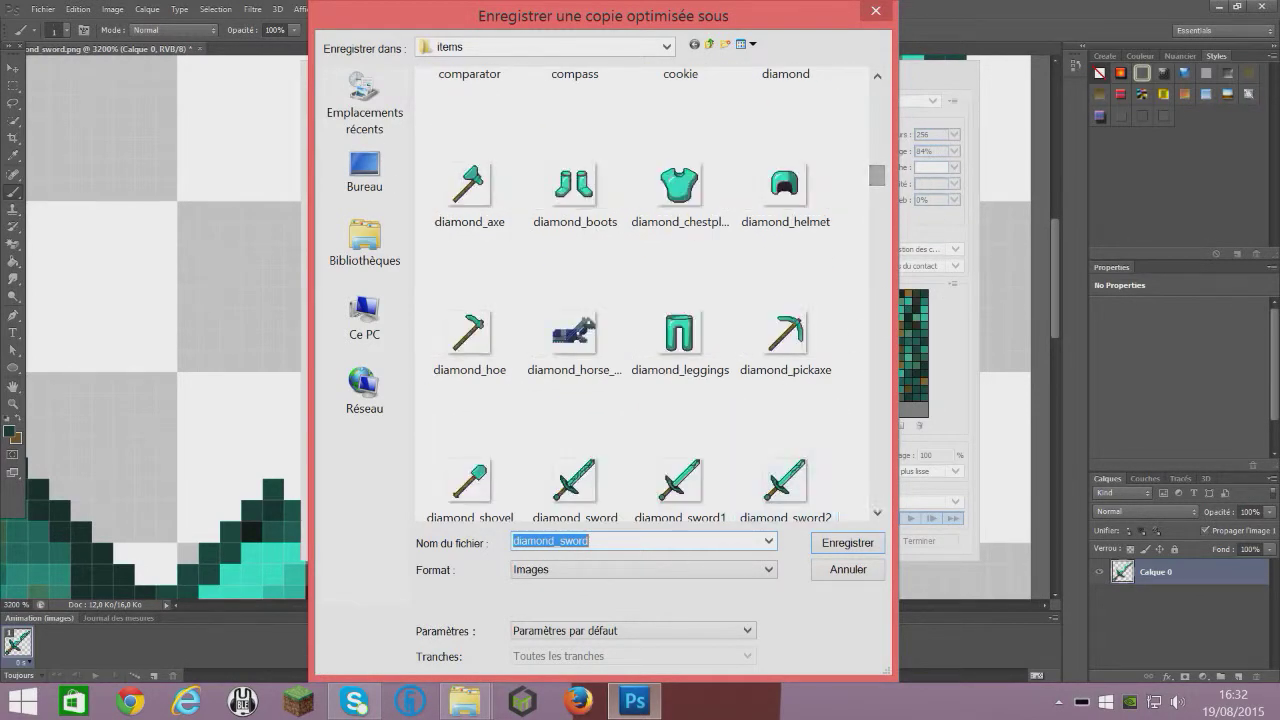
left_click(818, 470)
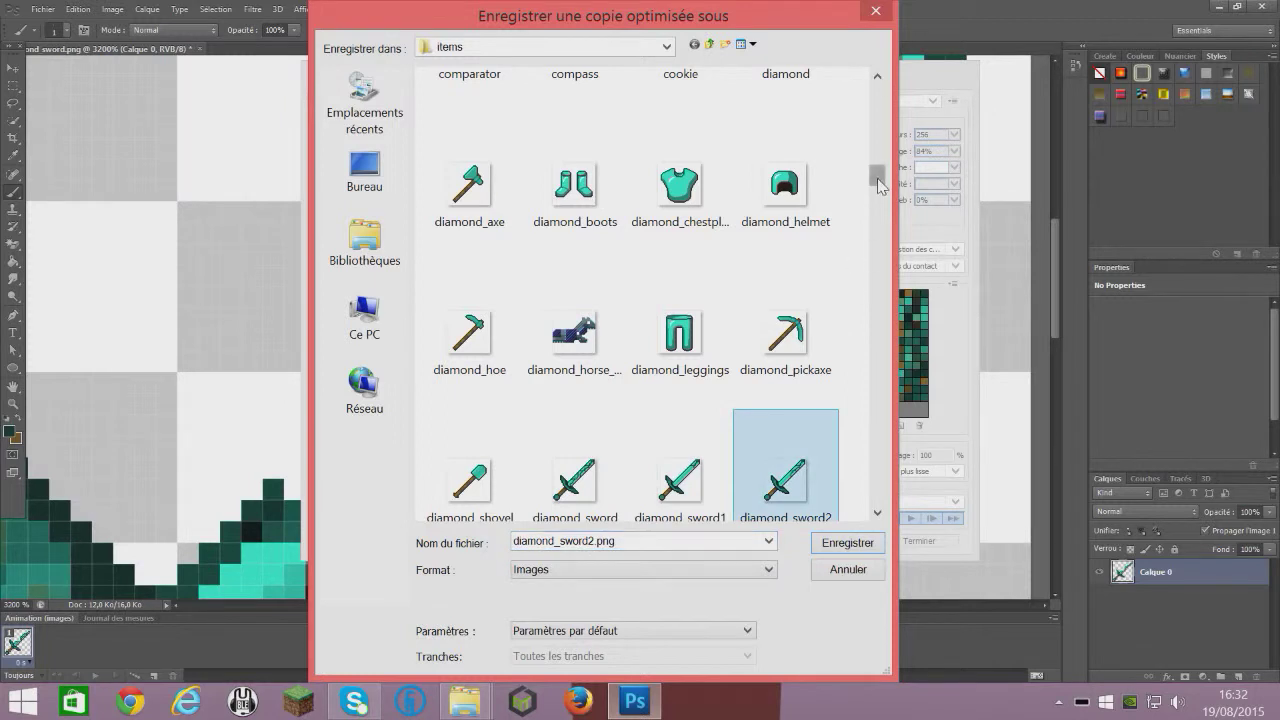
scroll(863, 247, "down", 2)
left_click(505, 500)
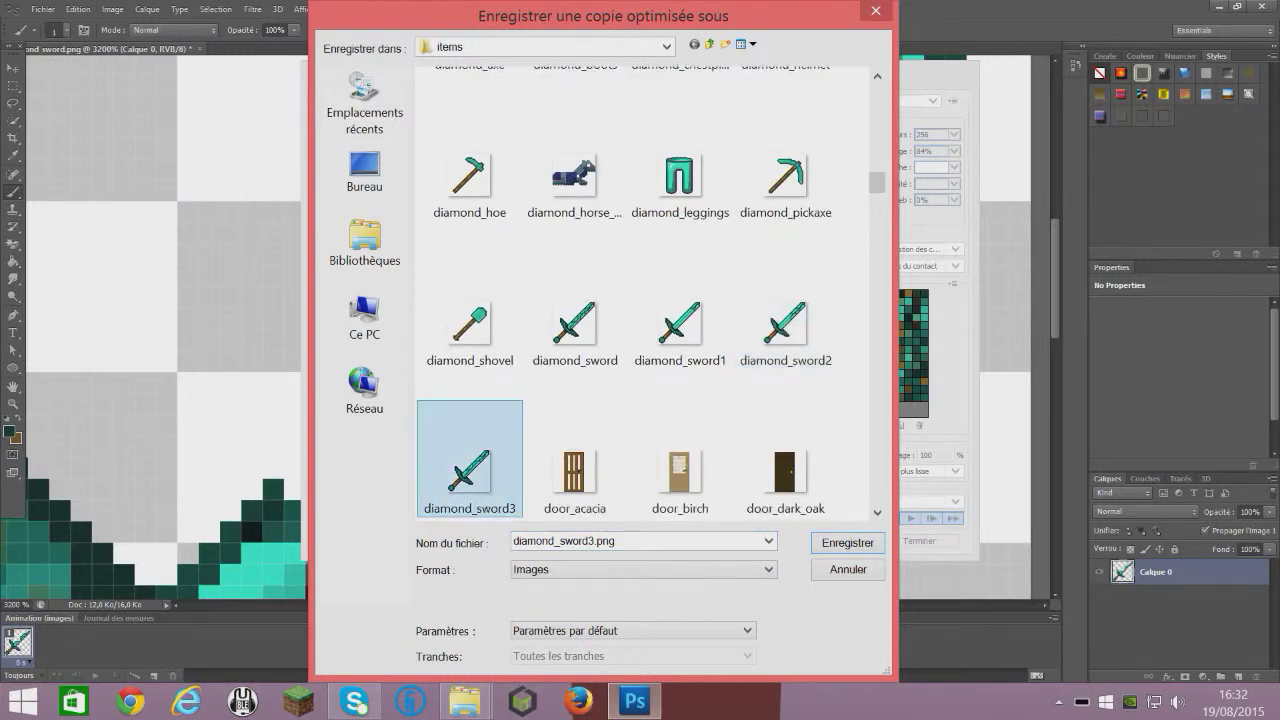
left_click(591, 541)
left_click(591, 541)
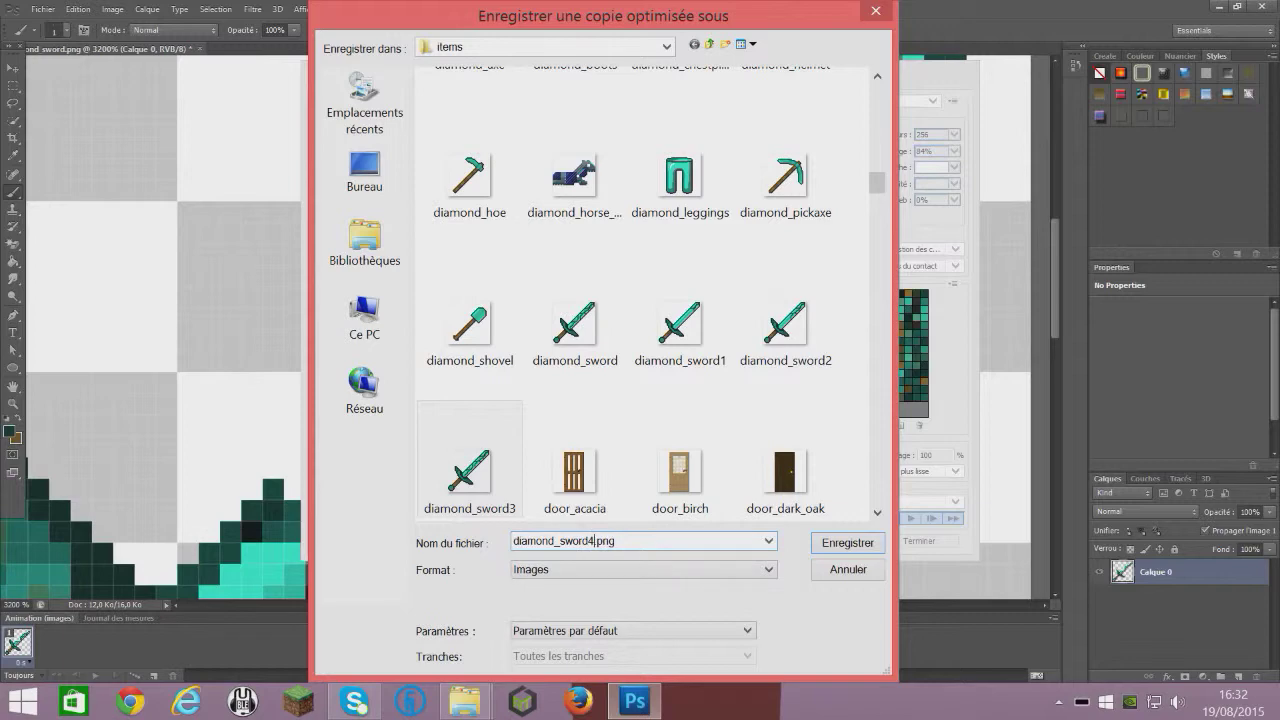
left_click(846, 545)
- Exit Photoshop and return to the open File Explorer windows
left_click(40, 9)
left_click(40, 9)
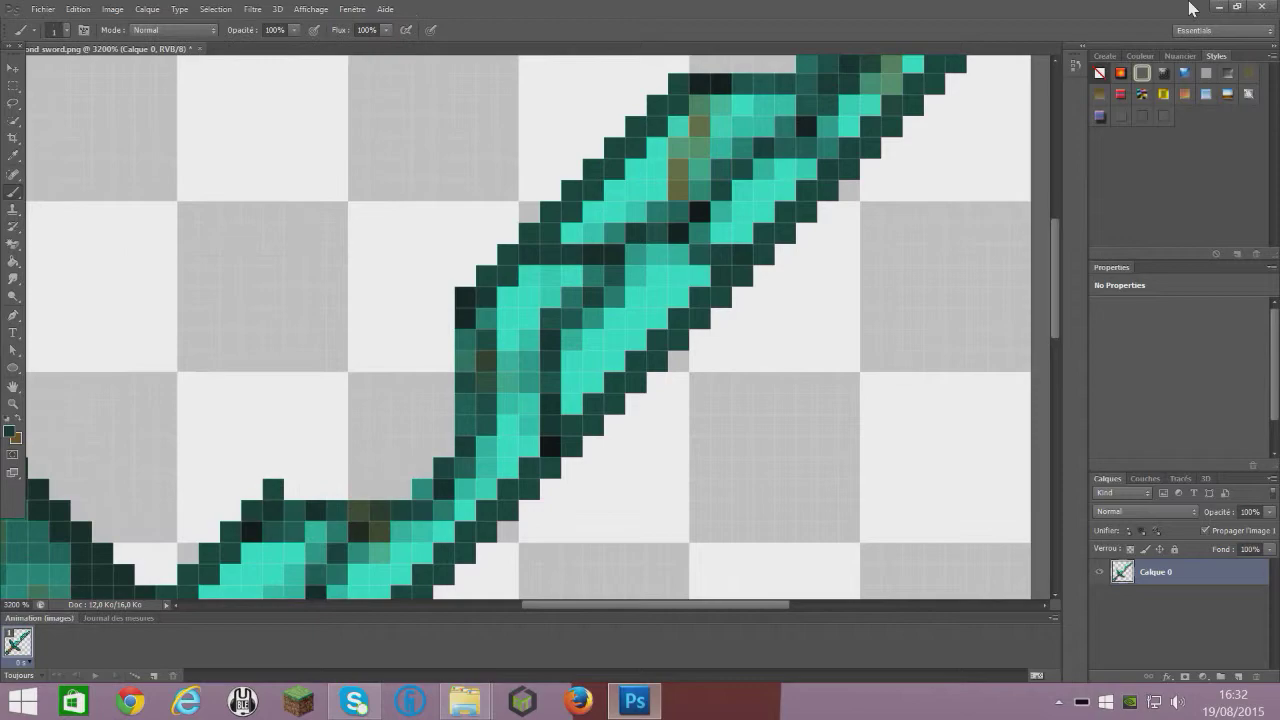
left_click(1261, 8)
left_click(656, 265)
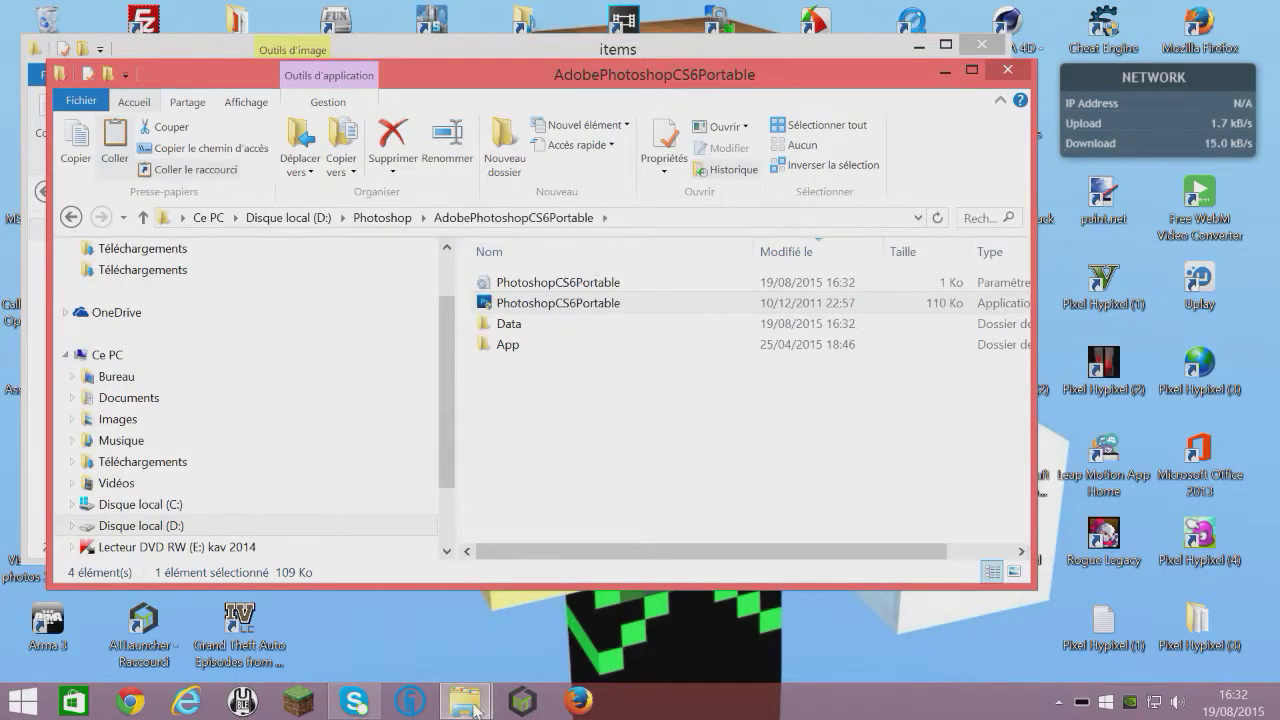
- Browse on drive D: through ATLAUNCHER and Instances to the resourcepacks folder of the 18Modde instance
left_click(290, 218)
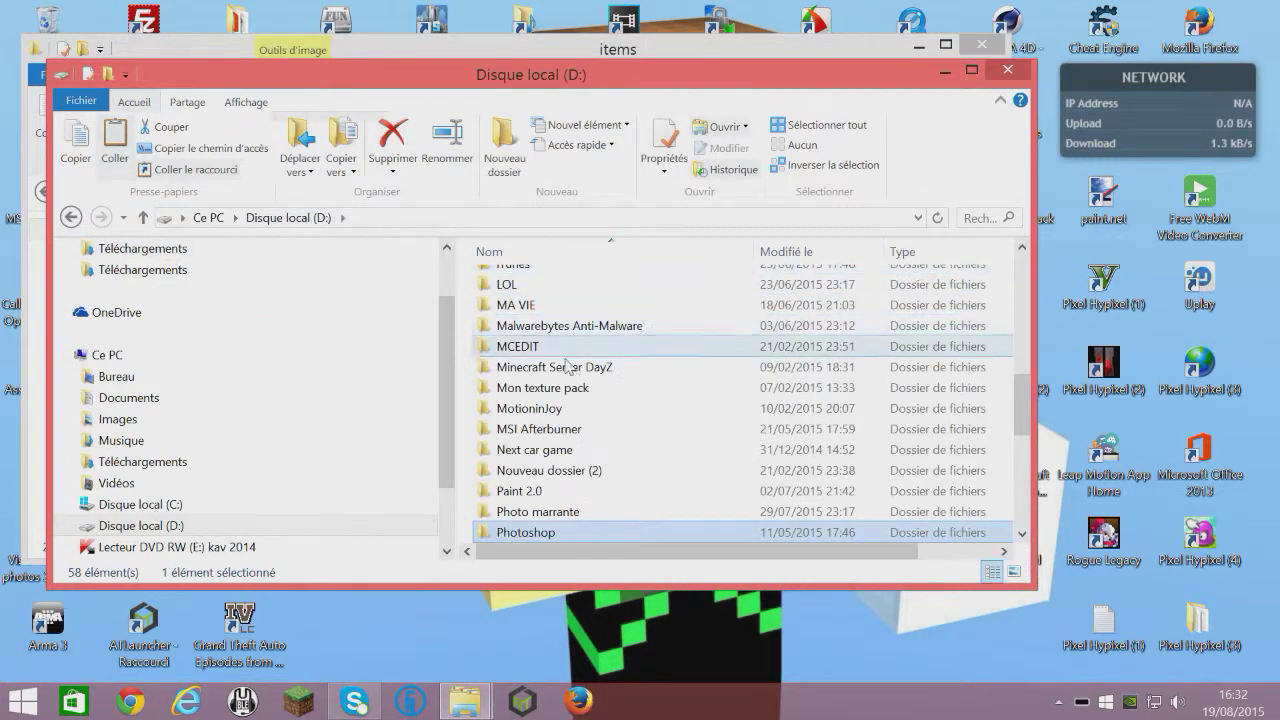
left_click_drag(1022, 415, 1022, 320)
scroll(600, 329, "up", 4)
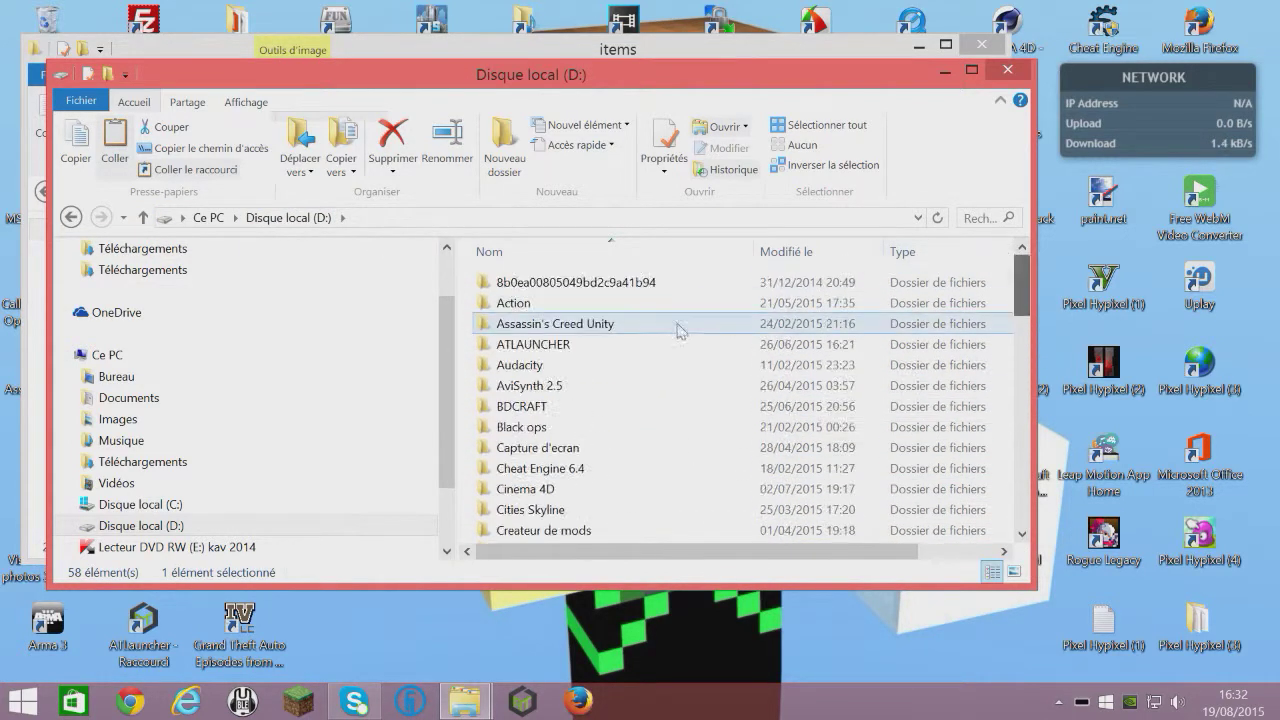
double_click(618, 349)
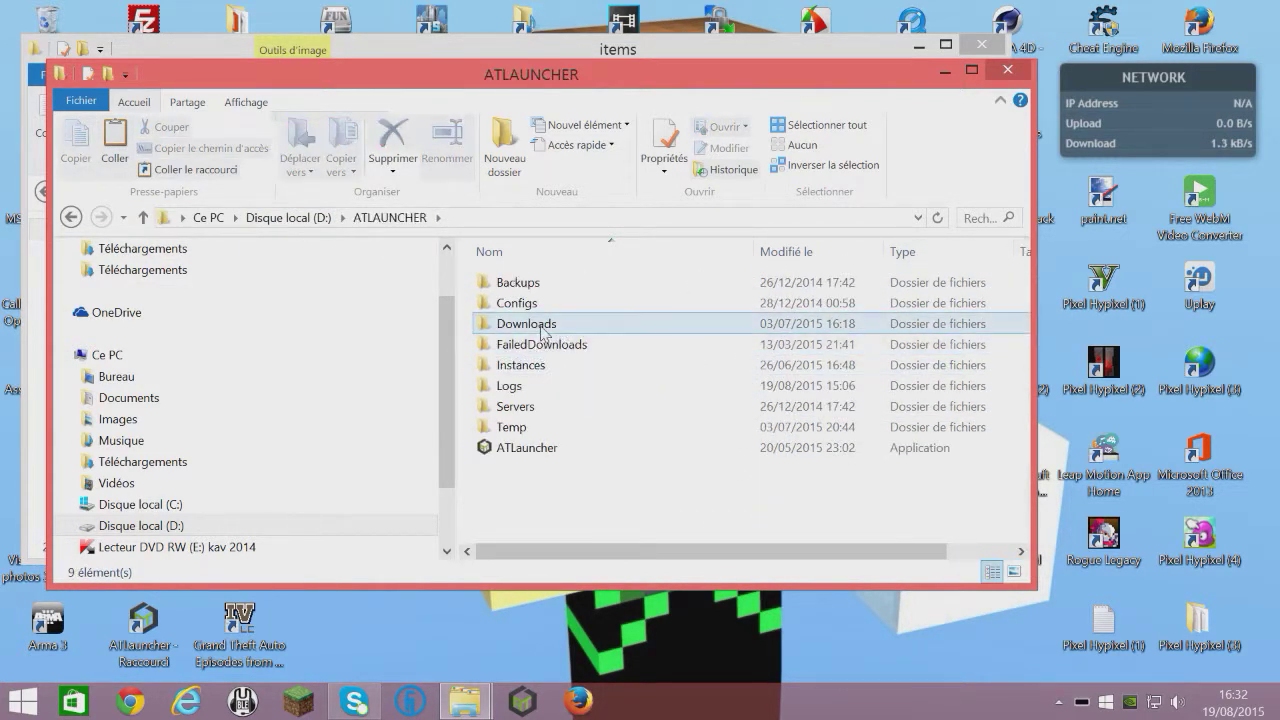
left_click(535, 323)
double_click(520, 365)
double_click(525, 282)
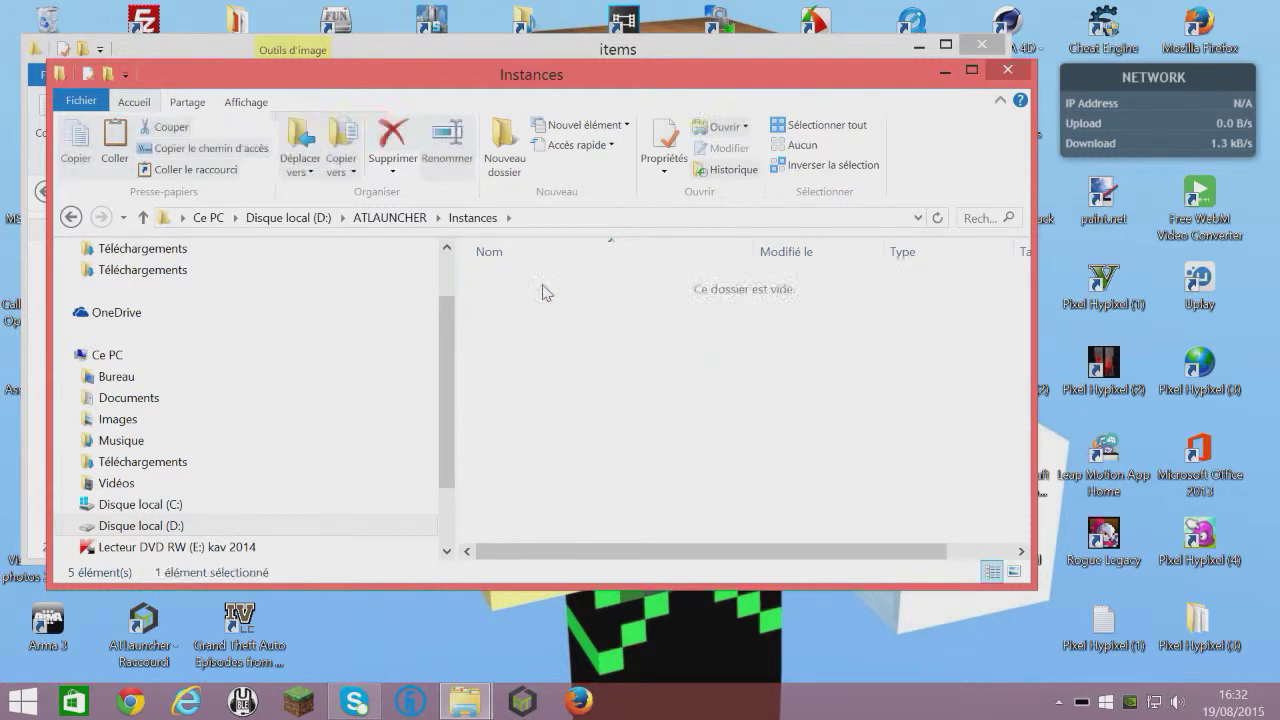
scroll(586, 420, "down", 2)
left_click(566, 315)
double_click(566, 312)
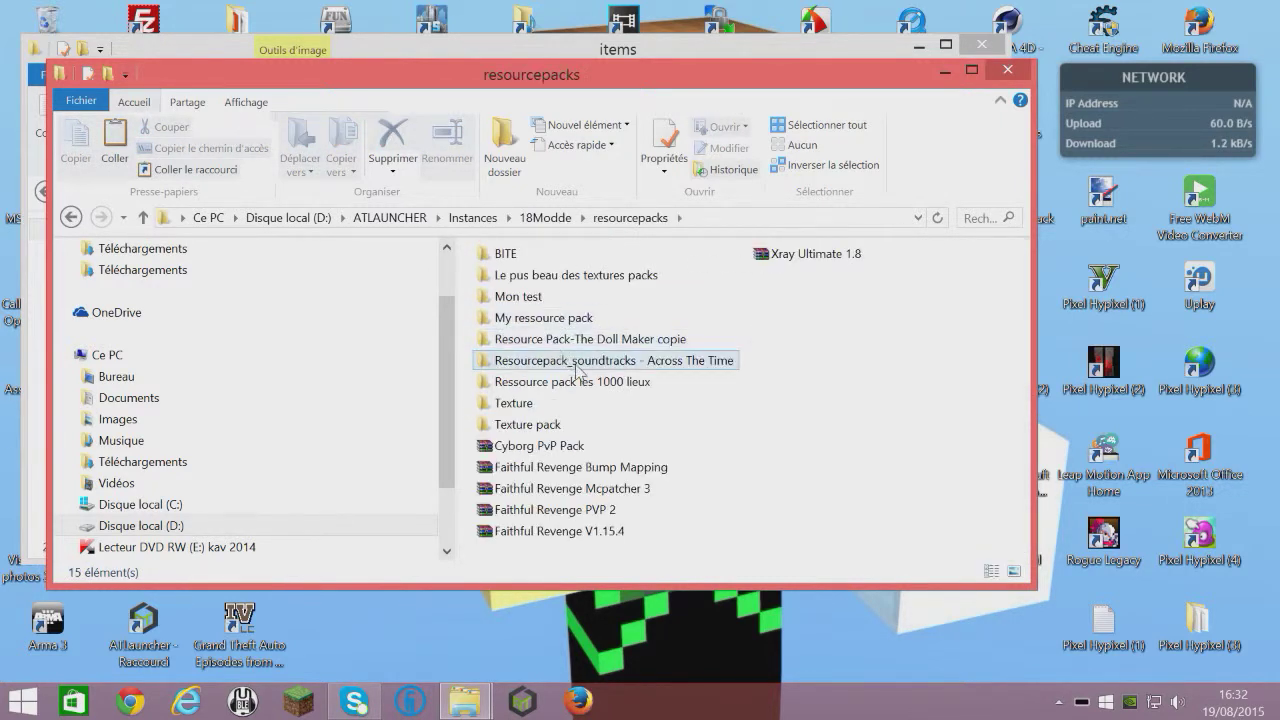
- Open the items textures folder inside My ressource pack, under assets, minecraft and textures
double_click(545, 318)
double_click(552, 283)
double_click(550, 302)
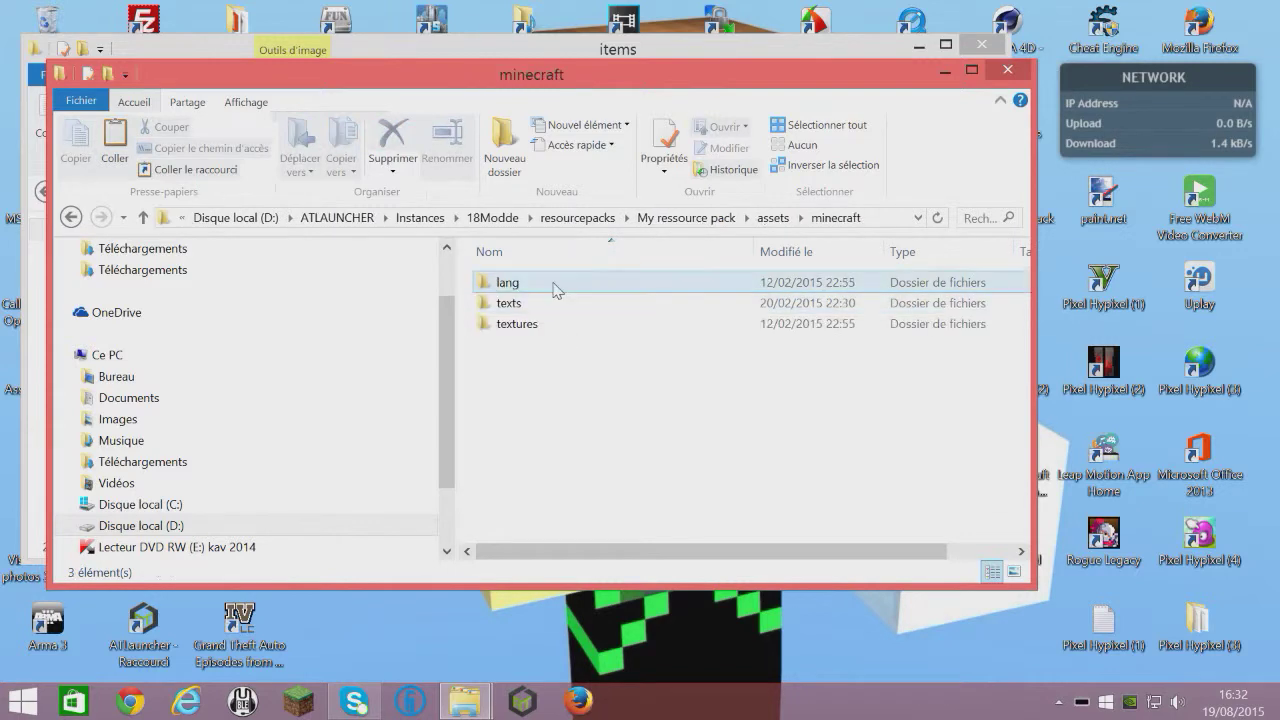
double_click(520, 323)
double_click(515, 445)
left_click(524, 421)
- Copy the intact diamond_sword from the ATLauncher pack into the .minecraft pack's items folder, replacing the existing file
scroll(634, 480, "down", 10)
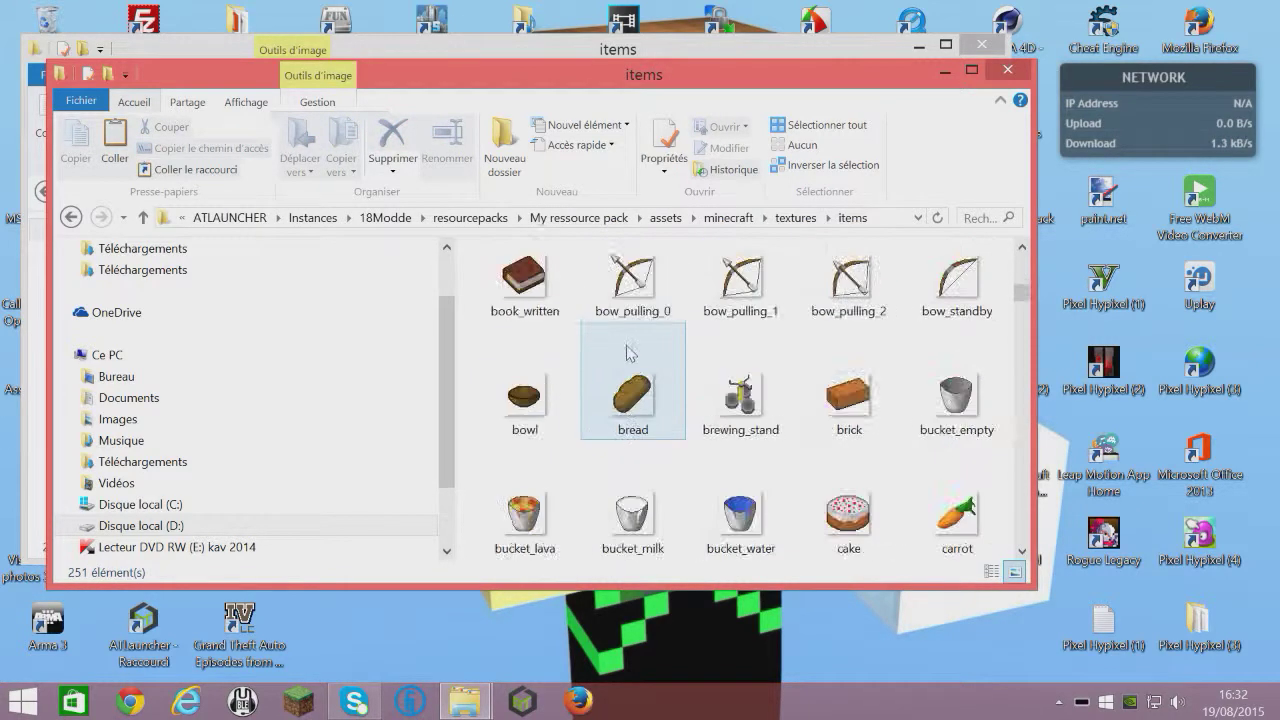
right_click(647, 366)
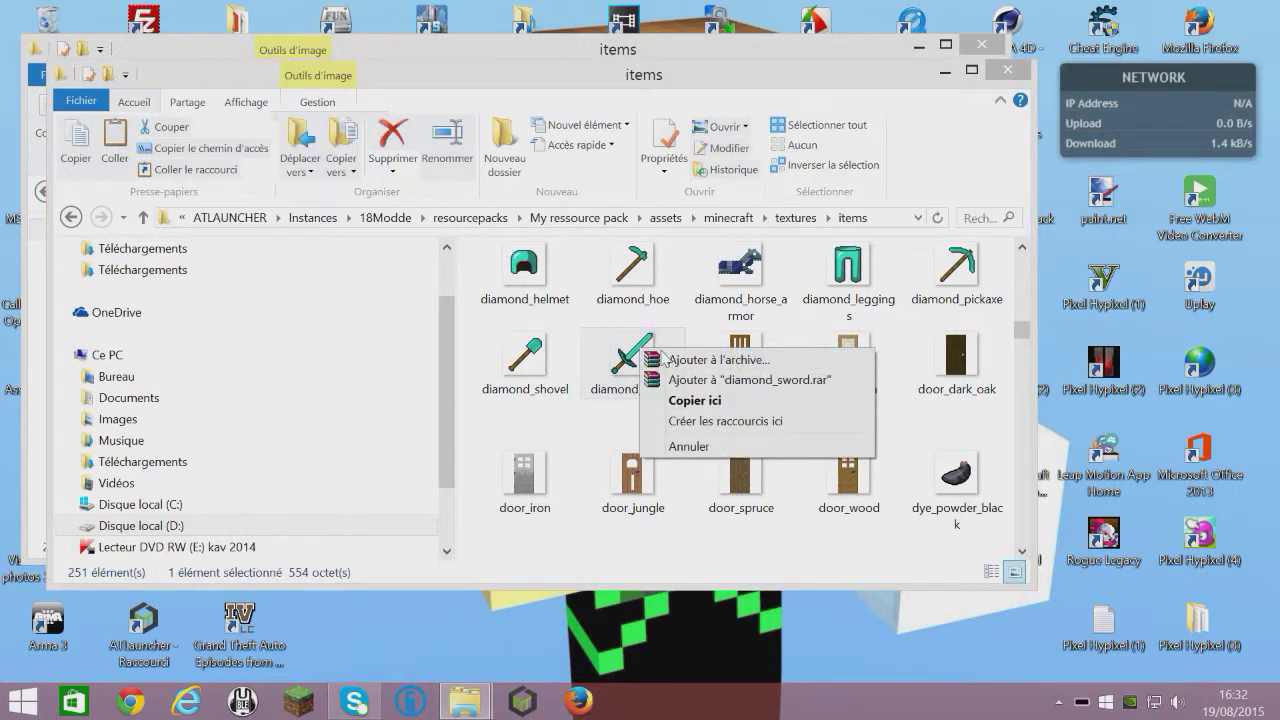
left_click(622, 352)
mouse_move(466, 700)
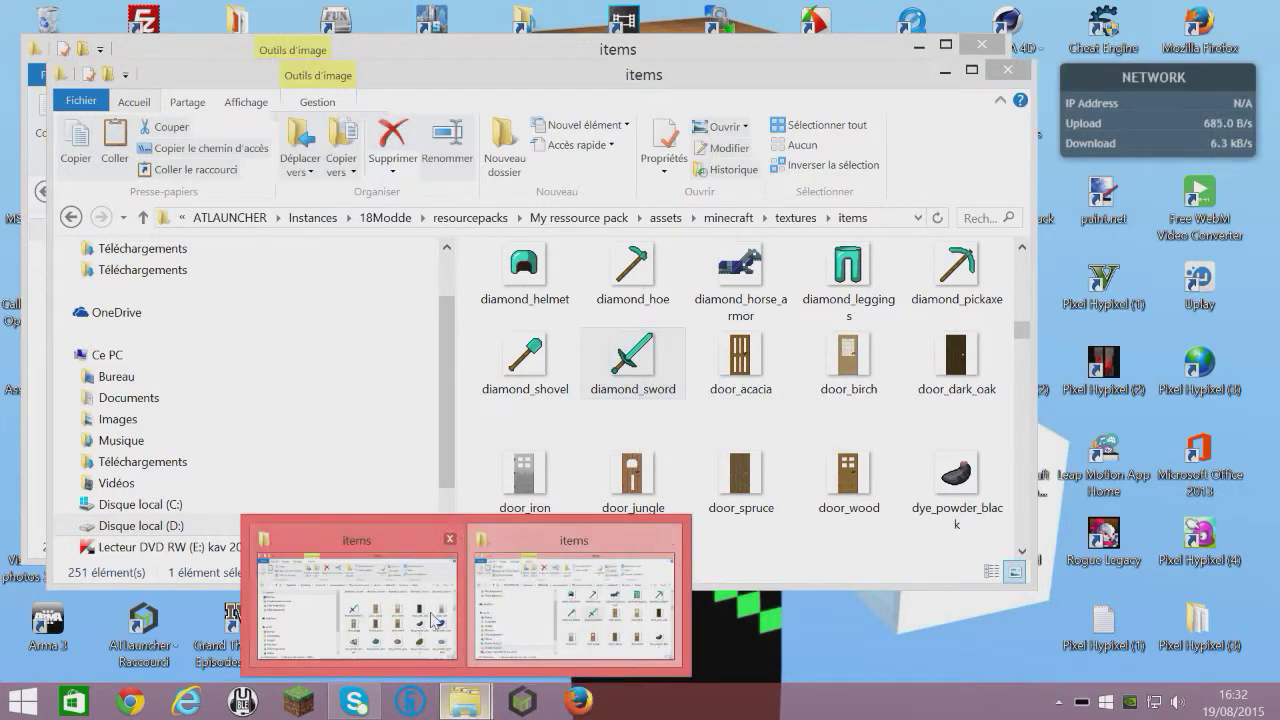
left_click(486, 564)
left_click_drag(610, 64, 1207, 169)
left_click_drag(595, 362, 1090, 510)
left_click(530, 305)
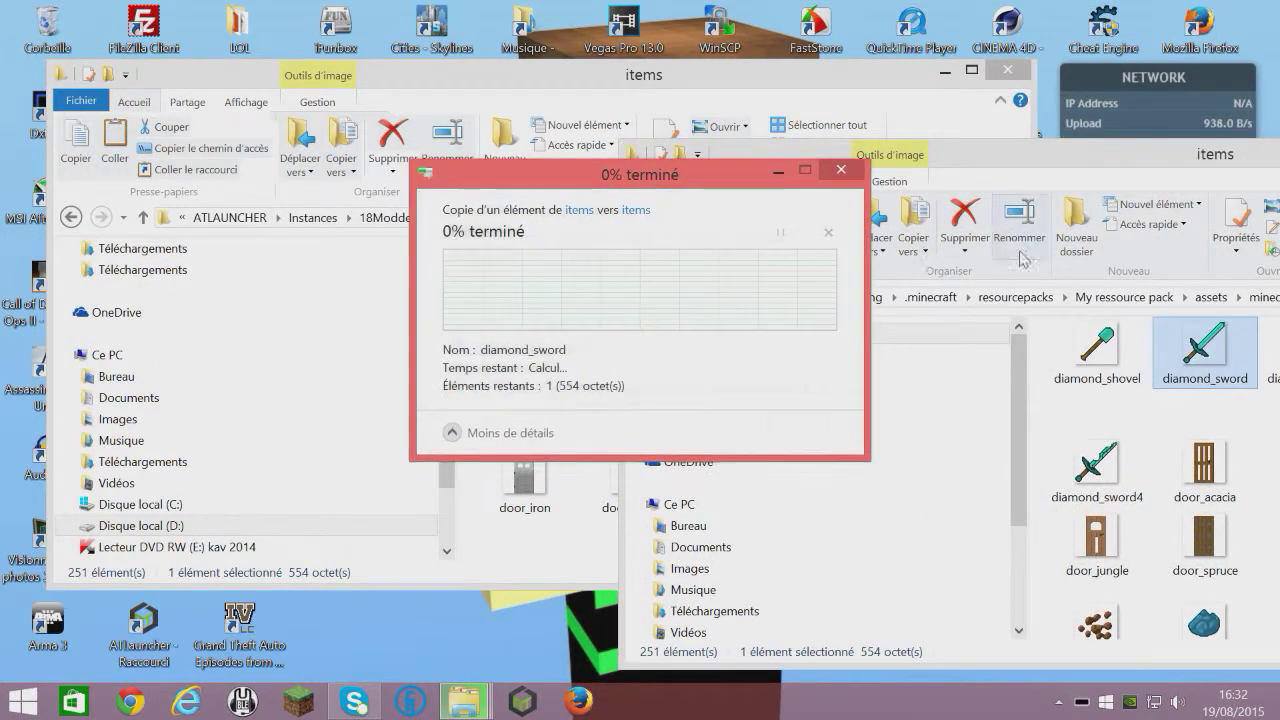
- Open the replaced diamond_sword image from the .minecraft items folder and inspect it enlarged in the photo viewer
left_click_drag(1127, 173, 437, 102)
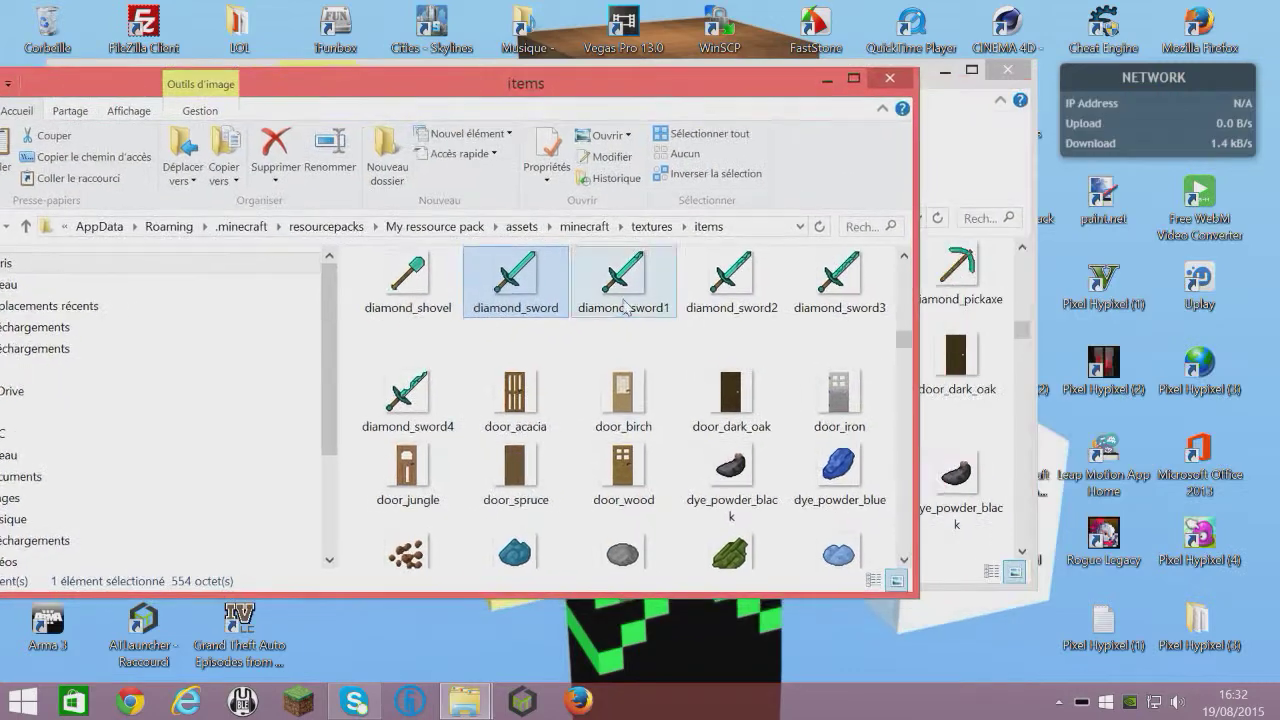
double_click(532, 298)
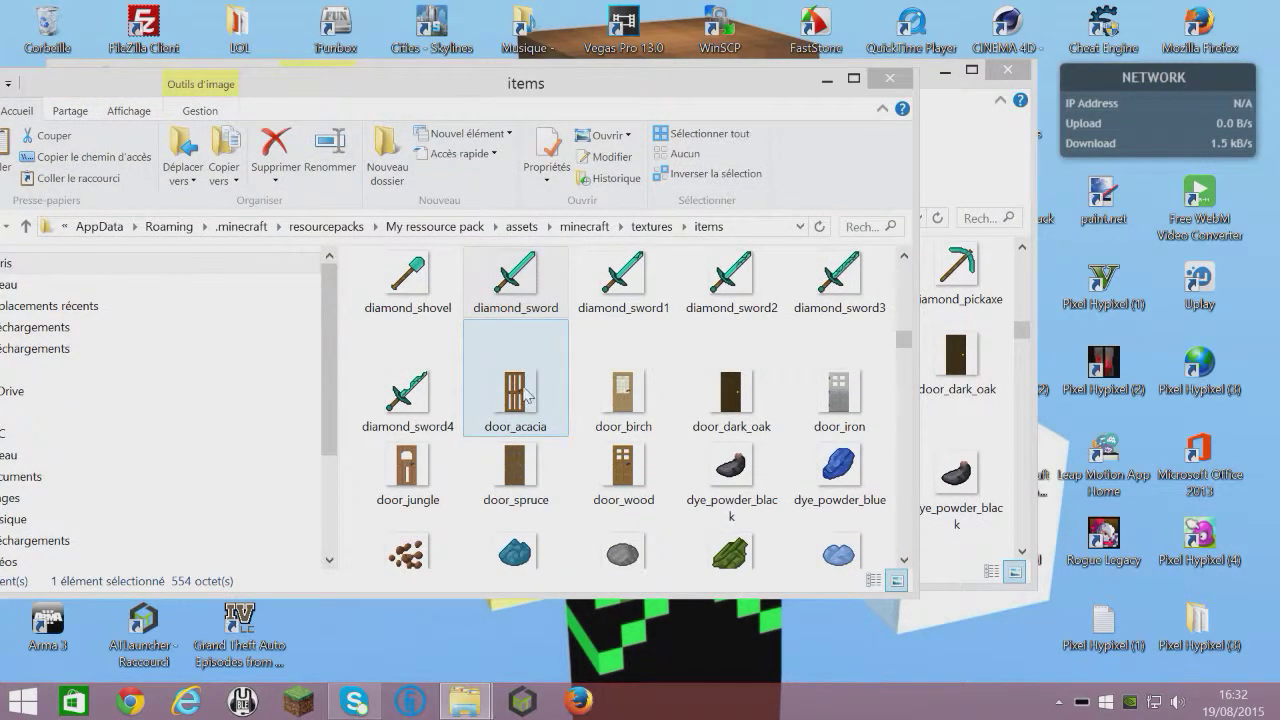
scroll(860, 289, "up", 5)
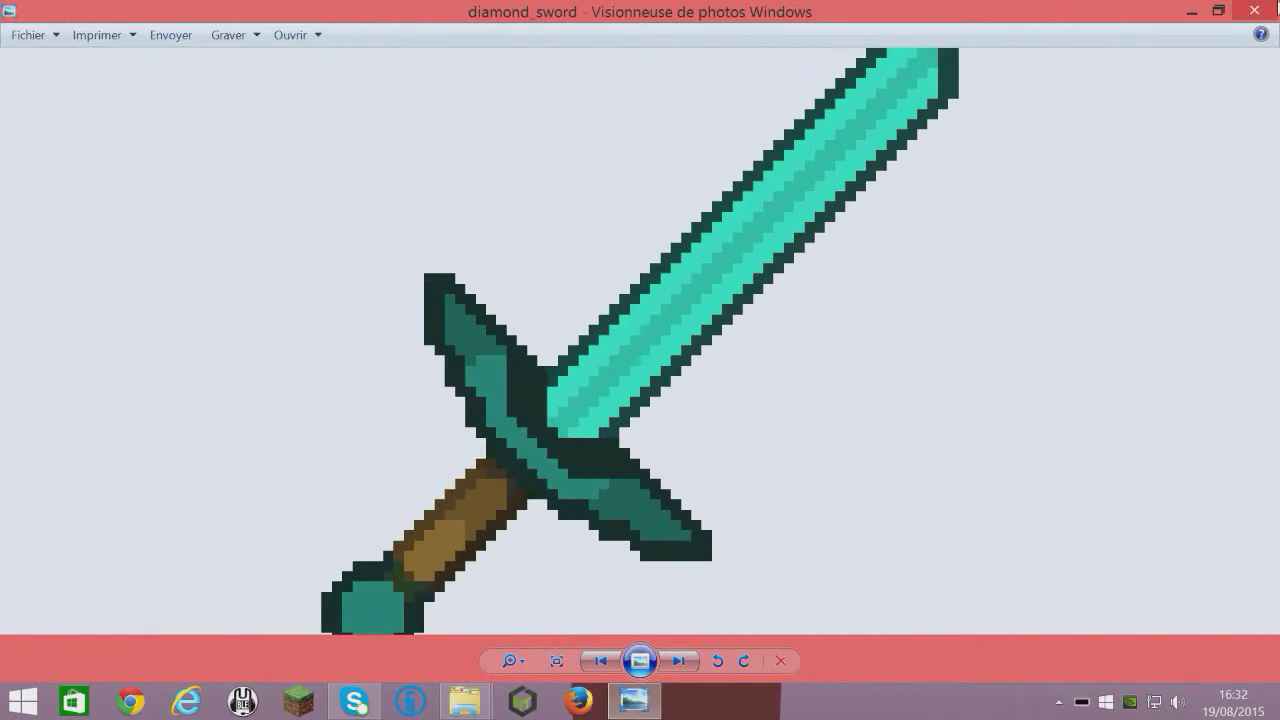
- Inspect the diamond_sword1 and diamond_sword2 textures one after the other, enlarged in the photo viewer
left_click(1276, 6)
left_click(620, 290)
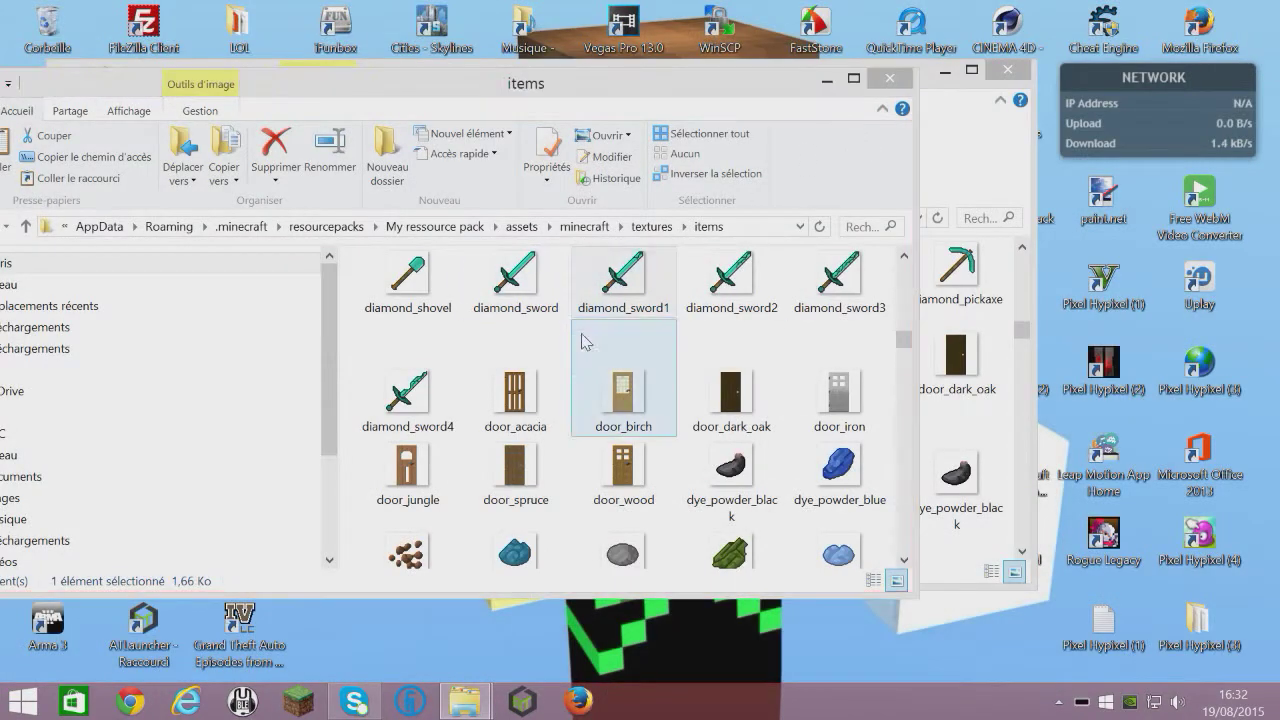
double_click(618, 282)
scroll(618, 290, "up", 5)
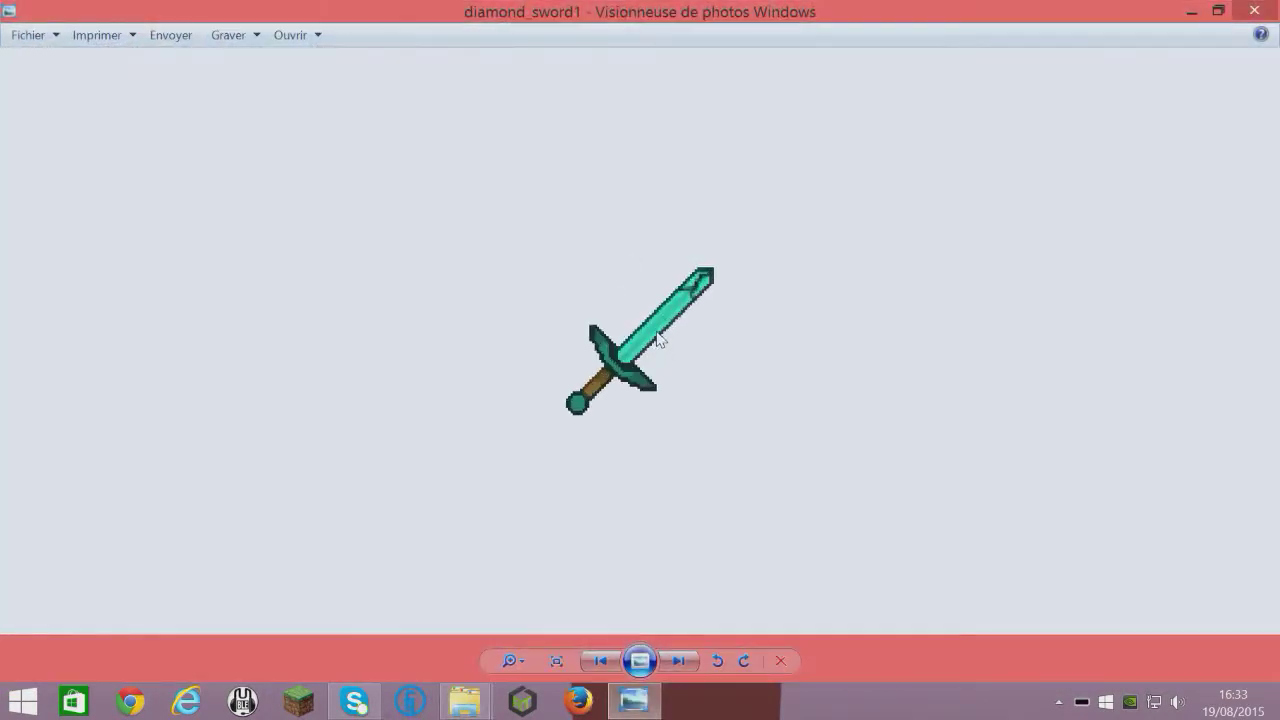
left_click(1254, 10)
left_click(731, 280)
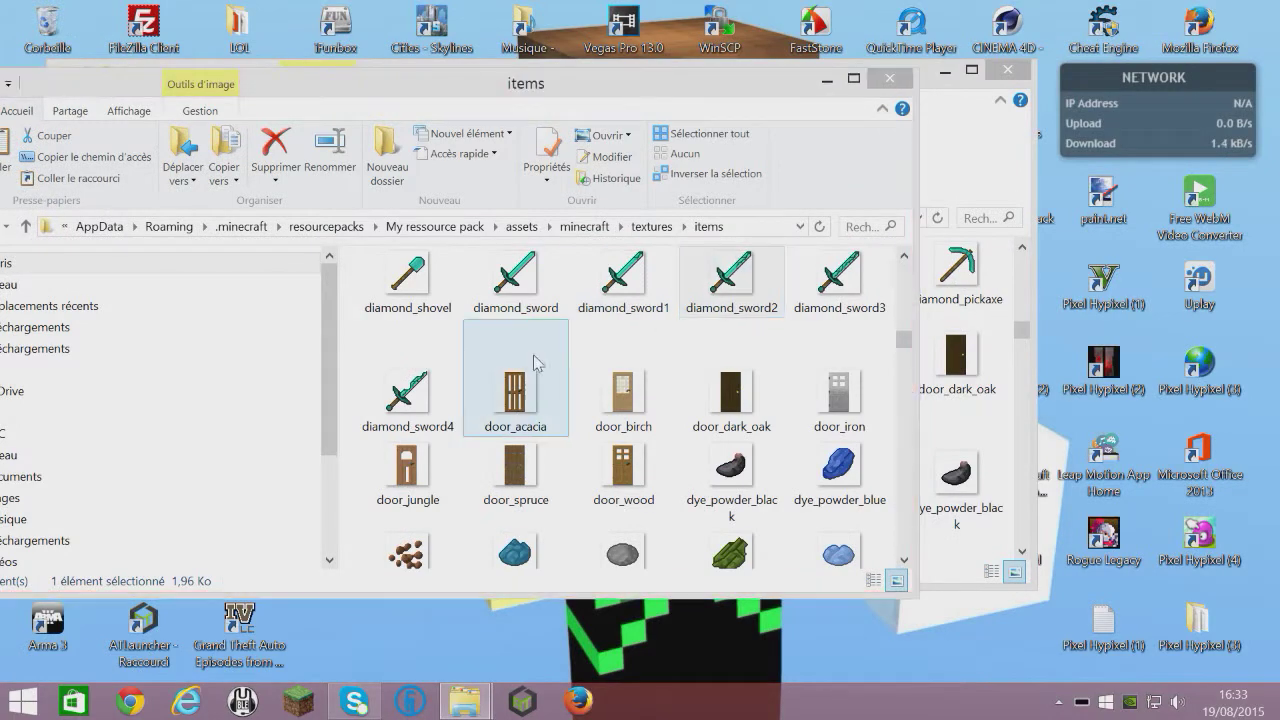
key("Return")
scroll(590, 369, "up", 5)
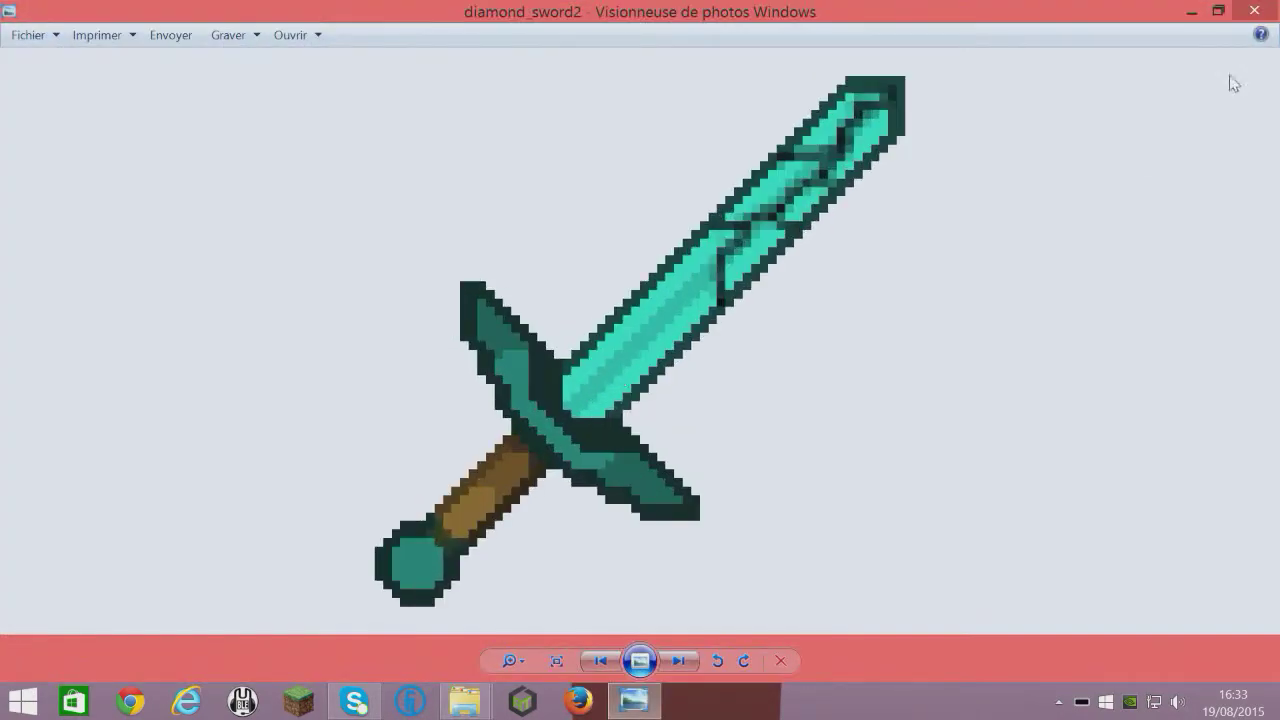
left_click(1254, 10)
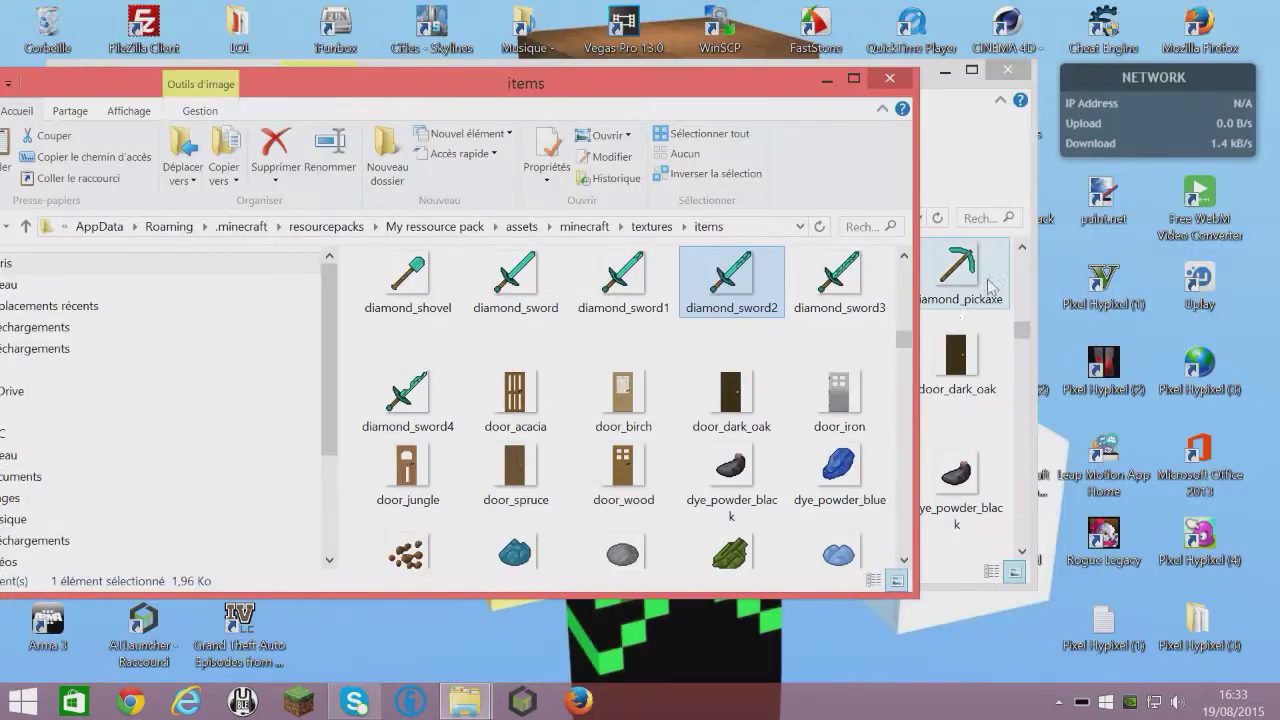
- Open the diamond_sword3 texture and inspect its blade enlarged in the photo viewer
left_click(838, 280)
left_click(776, 318)
key("Right")
key("Return")
scroll(730, 355, "up", 5)
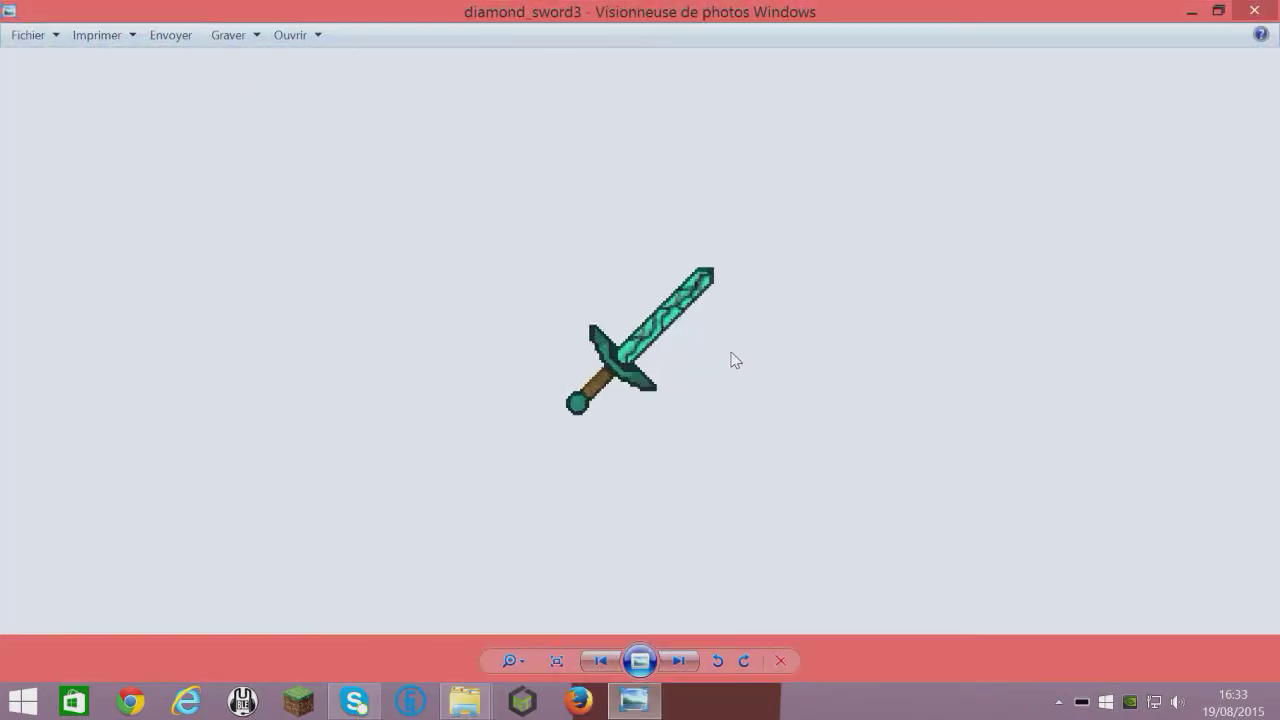
scroll(772, 342, "down", 1)
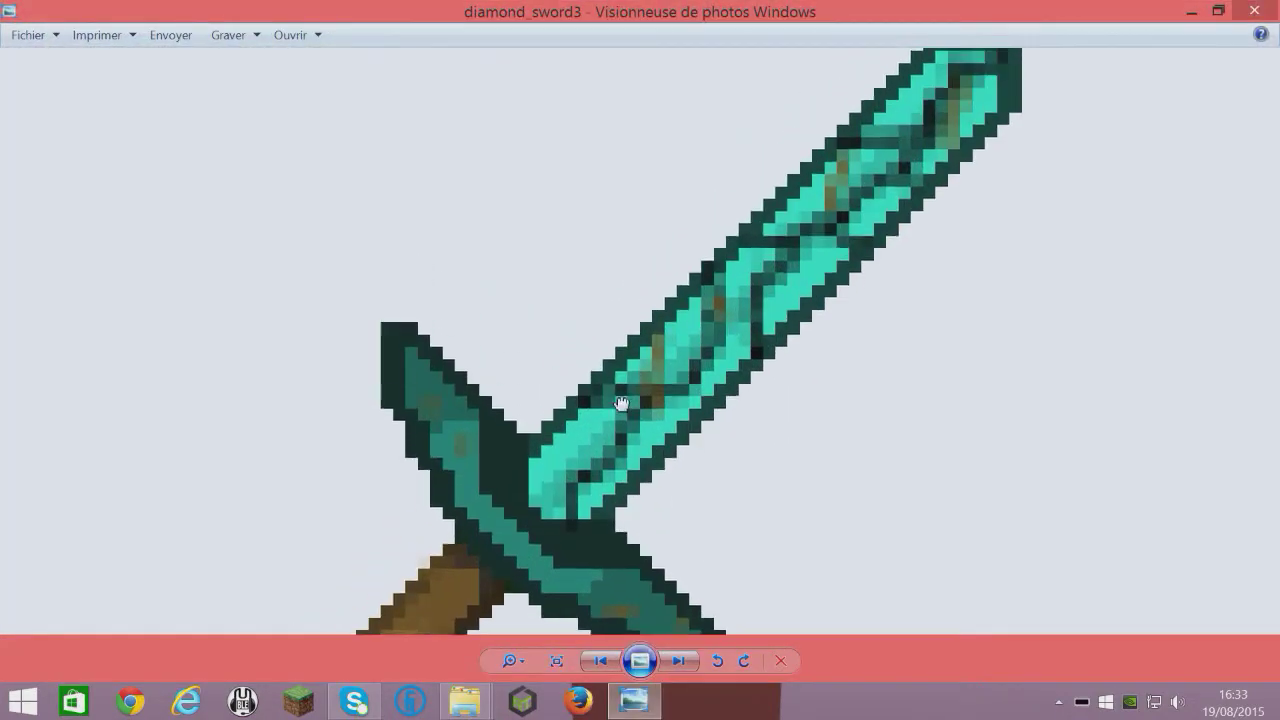
scroll(1029, 104, "up", 1)
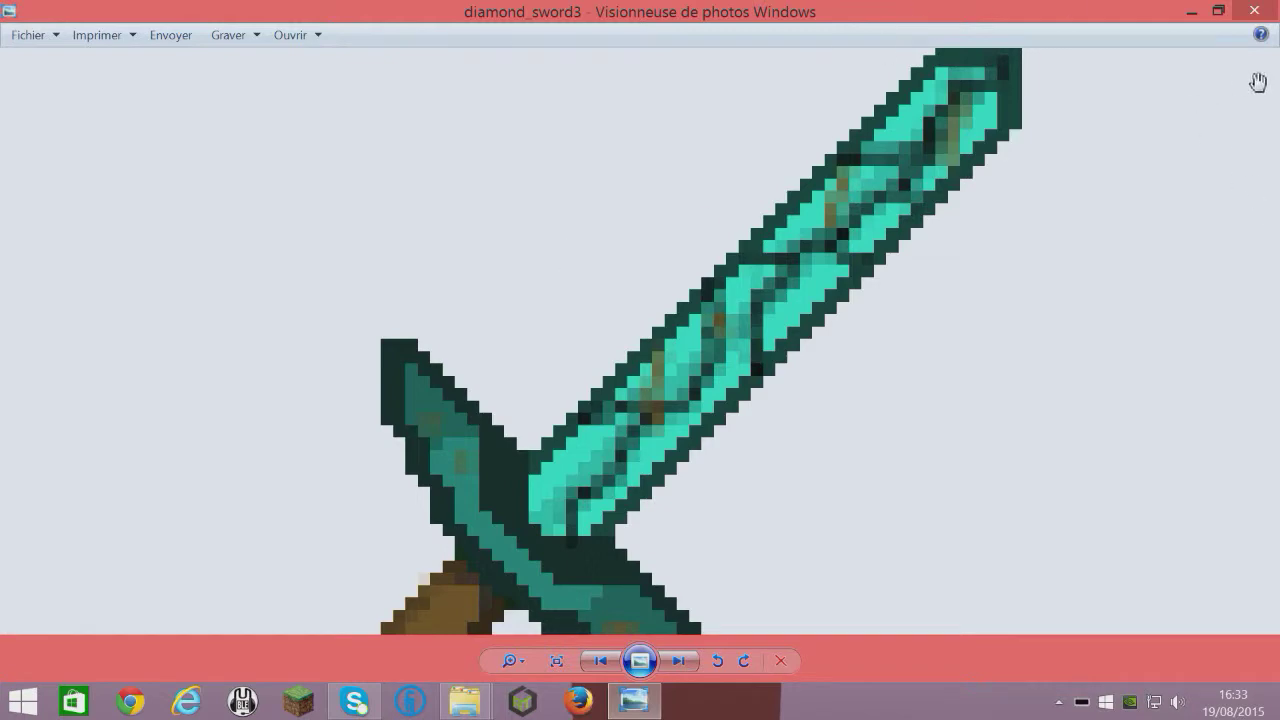
left_click(1254, 10)
- Open the diamond_sword4 texture, inspect it enlarged, and close the photo viewer
left_click(452, 378)
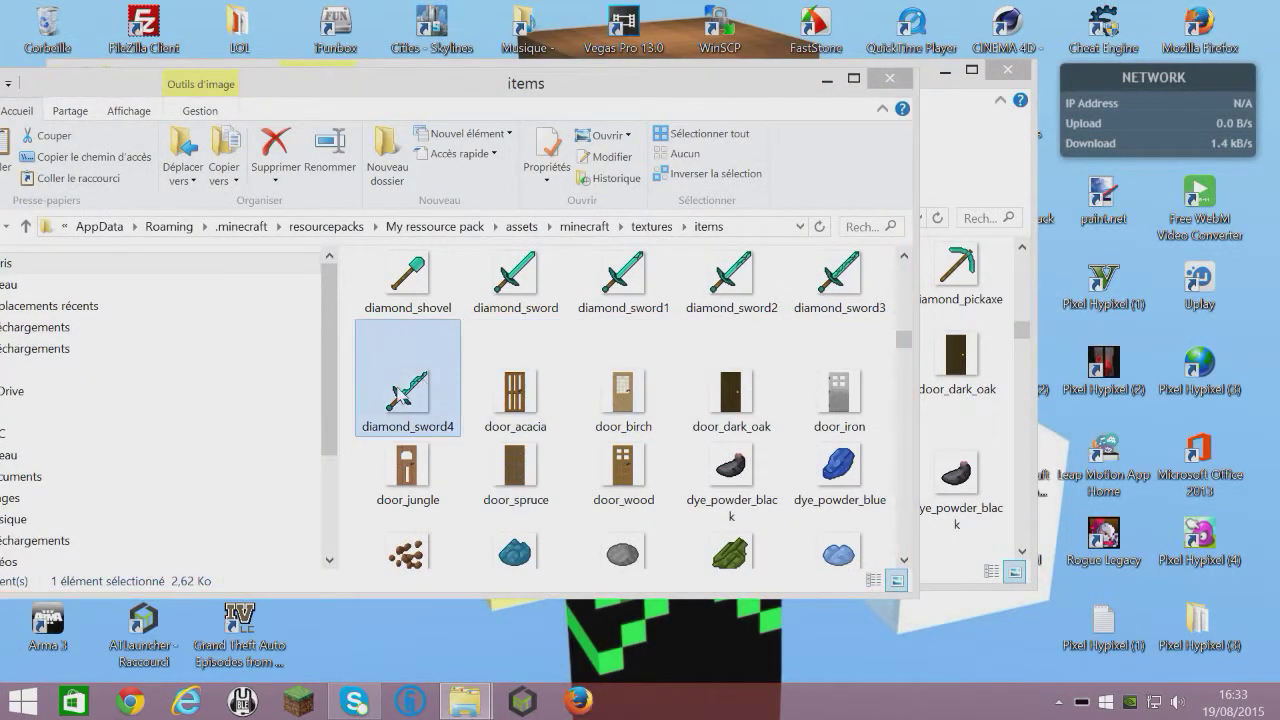
key("Return")
scroll(552, 374, "up", 5)
scroll(706, 337, "up", 1)
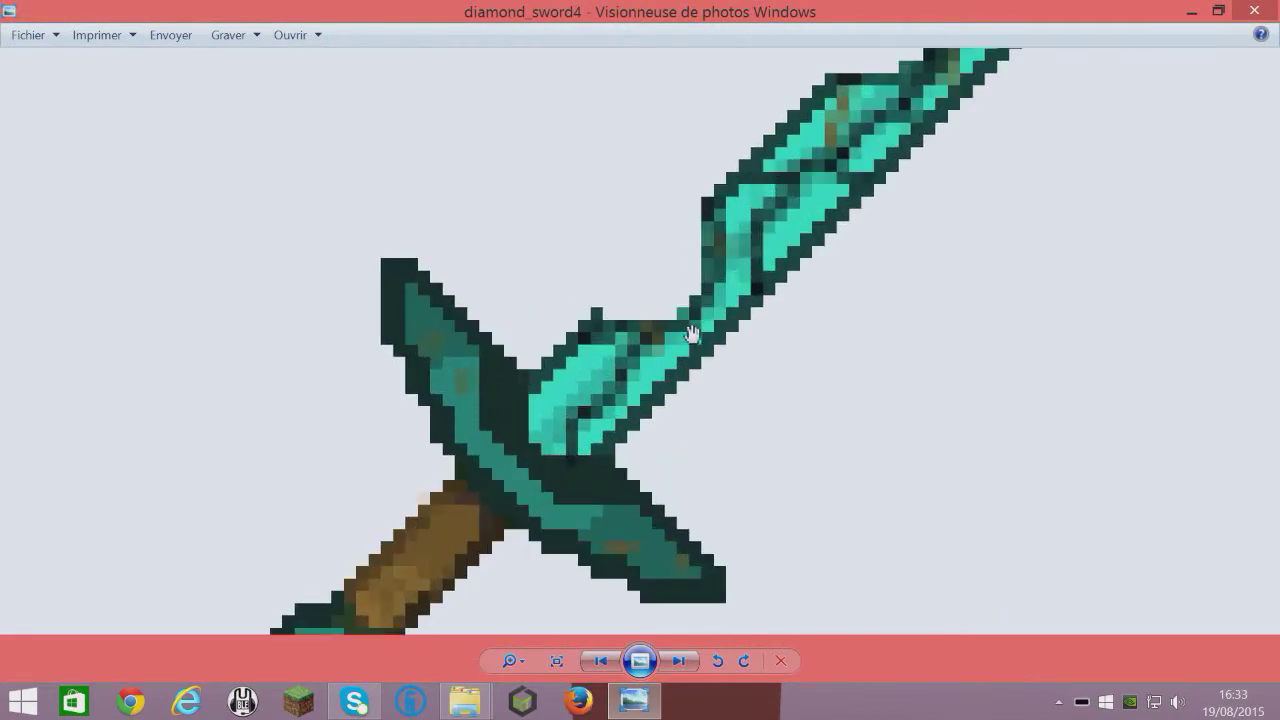
scroll(745, 325, "down", 3)
left_click(1274, 8)
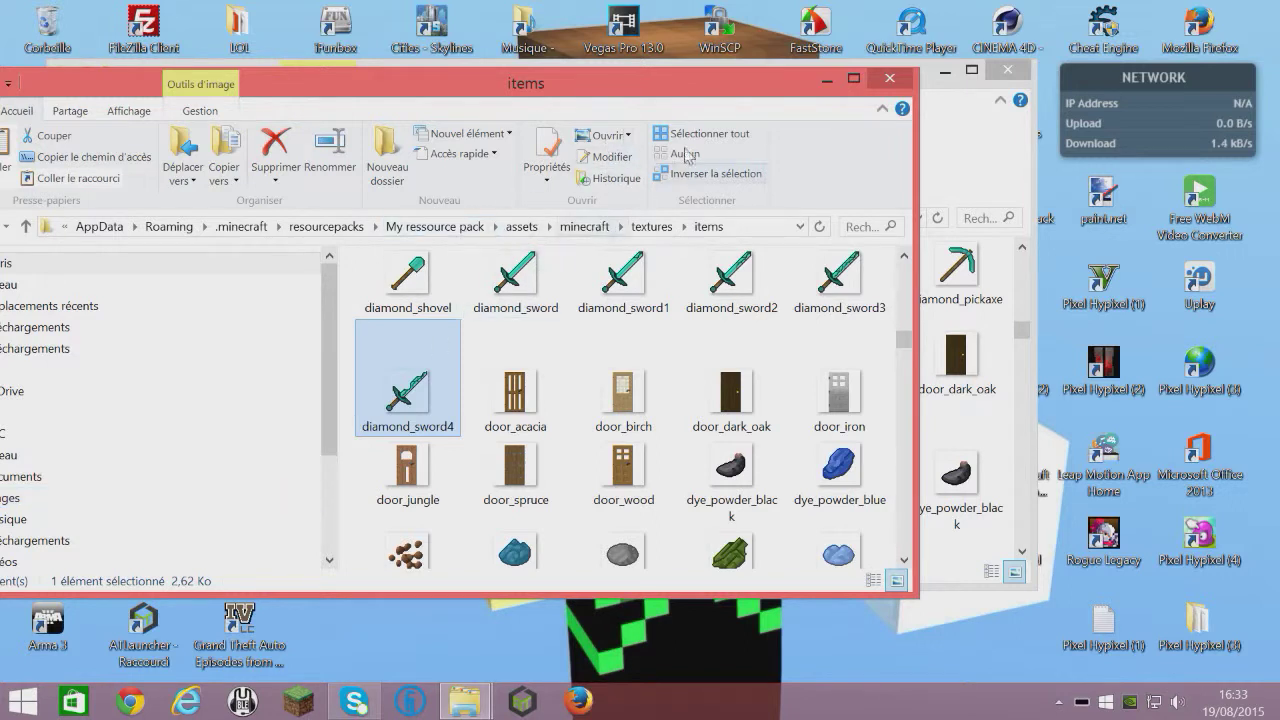
- Go back to the pack's minecraft folder and open the item folder inside models
left_click(584, 226)
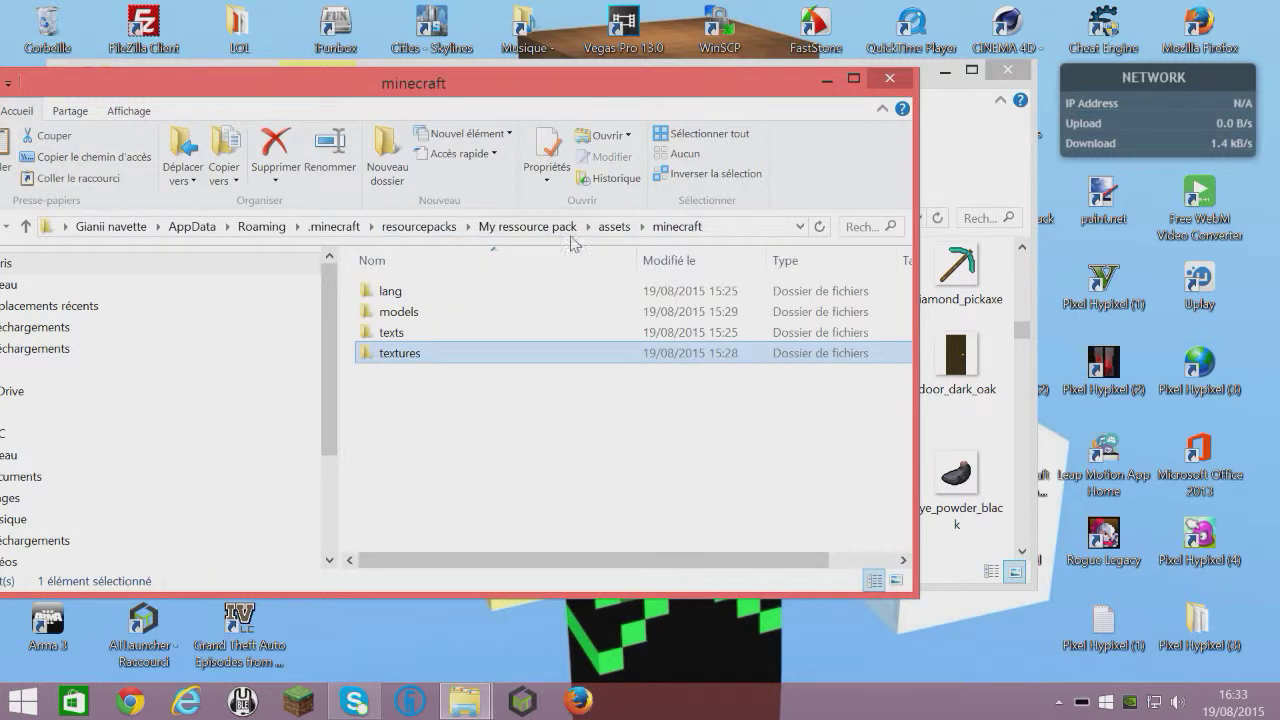
double_click(391, 311)
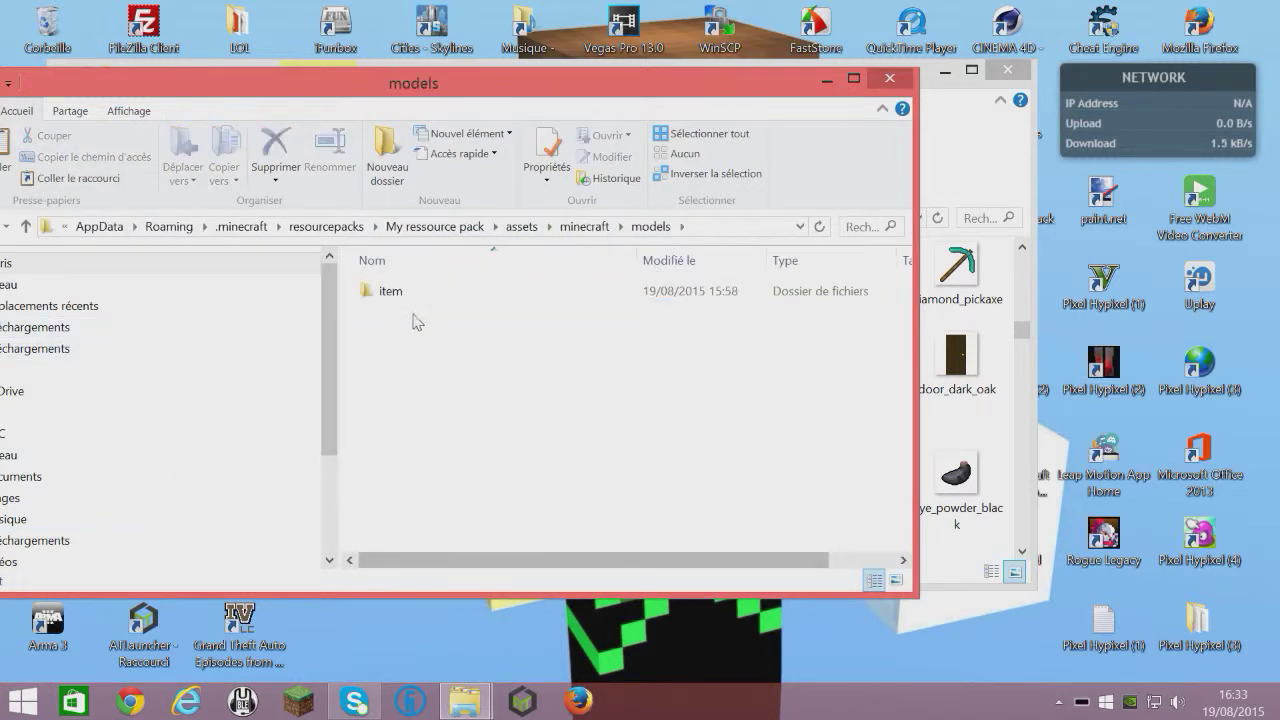
double_click(443, 291)
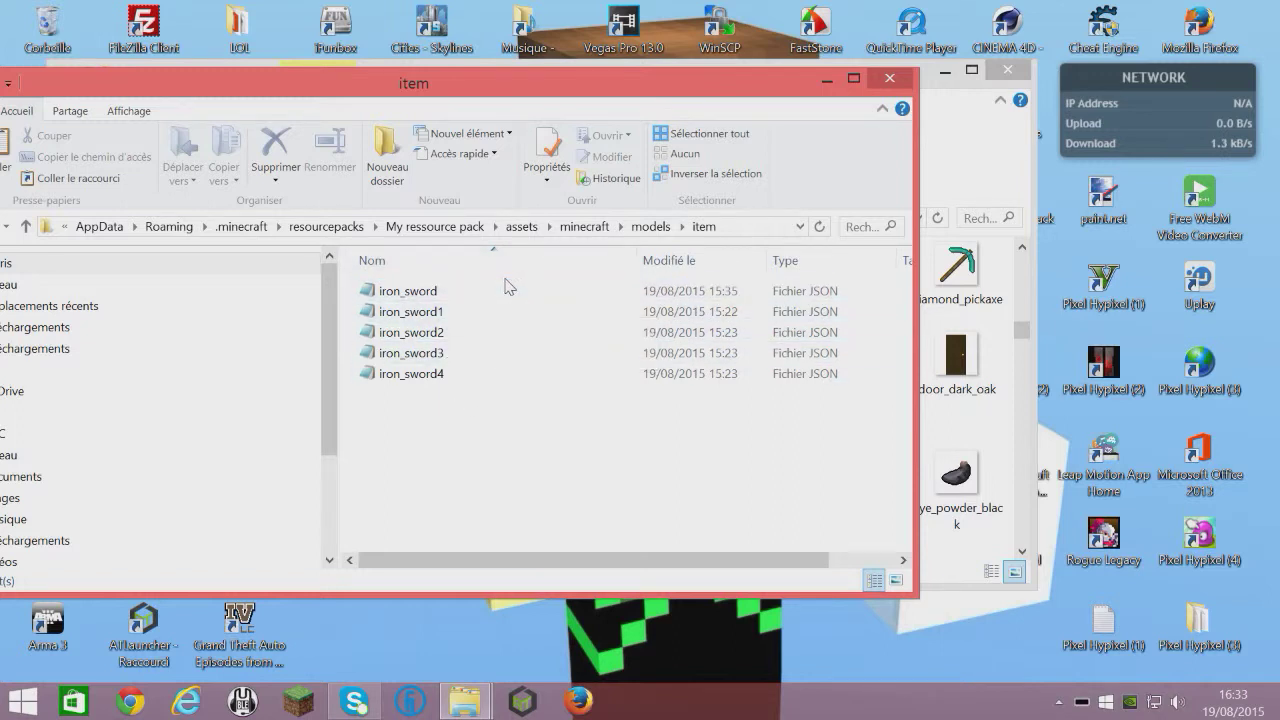
- Duplicate the iron_sword model file in the item folder and check the copy's contents in Notepad
left_click(440, 290)
right_click(418, 287)
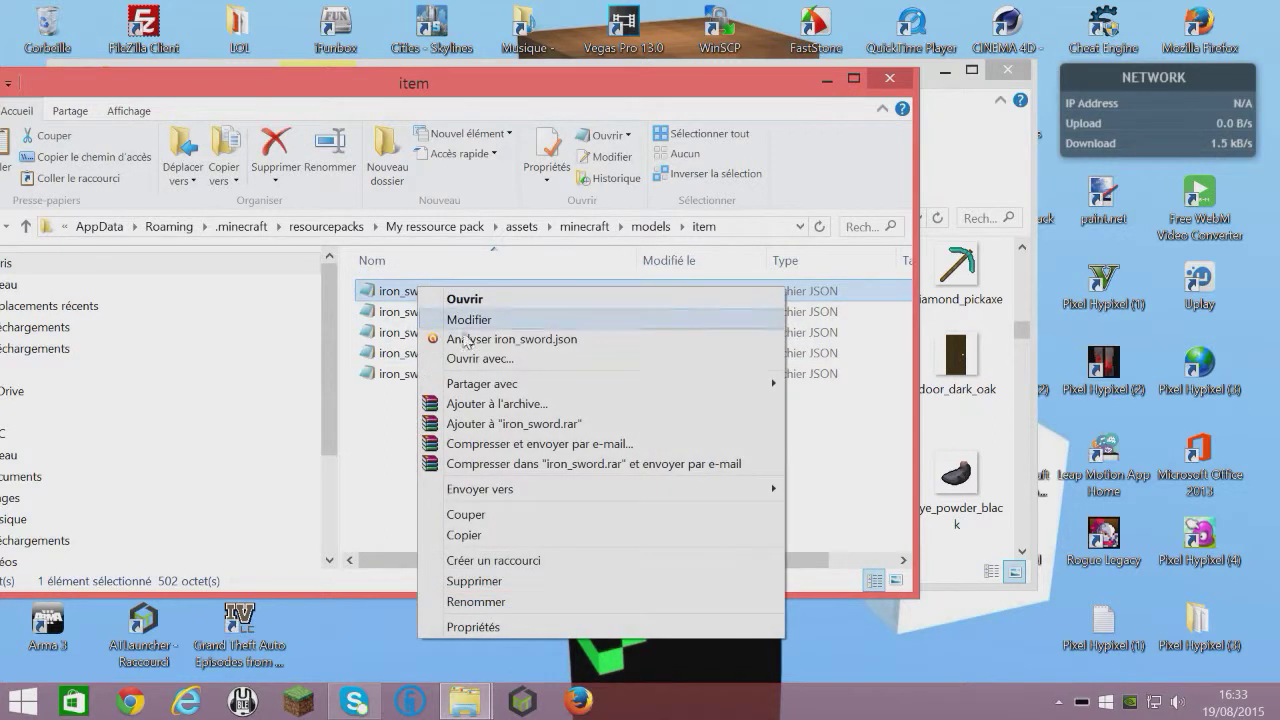
left_click(497, 540)
right_click(475, 502)
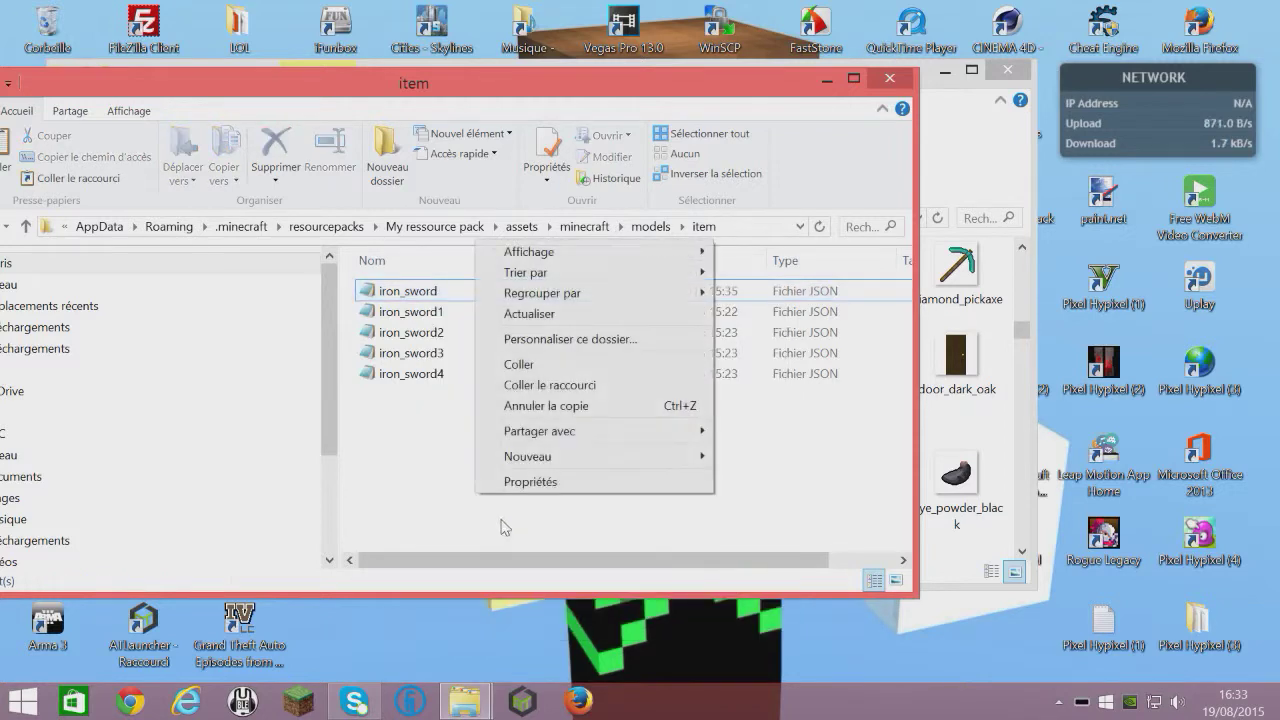
left_click(525, 364)
double_click(430, 291)
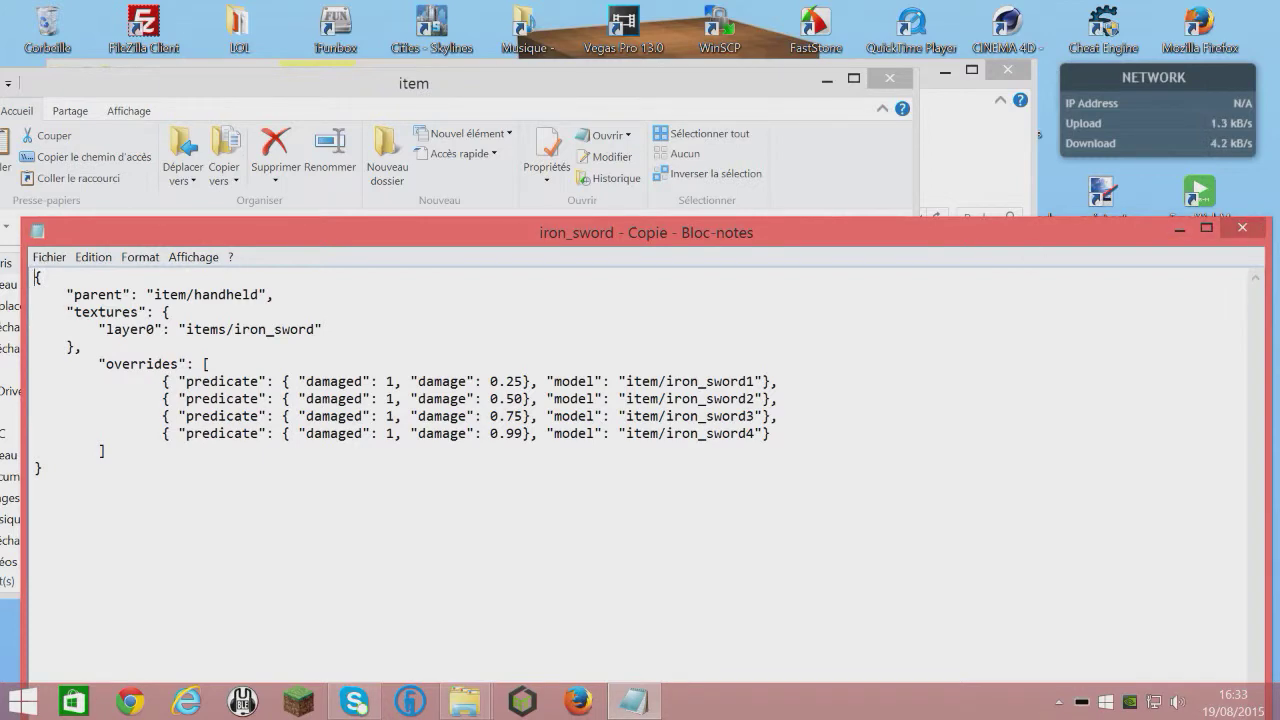
left_click(1242, 229)
- Rename the copied iron_sword model file to diamond_sword
right_click(438, 291)
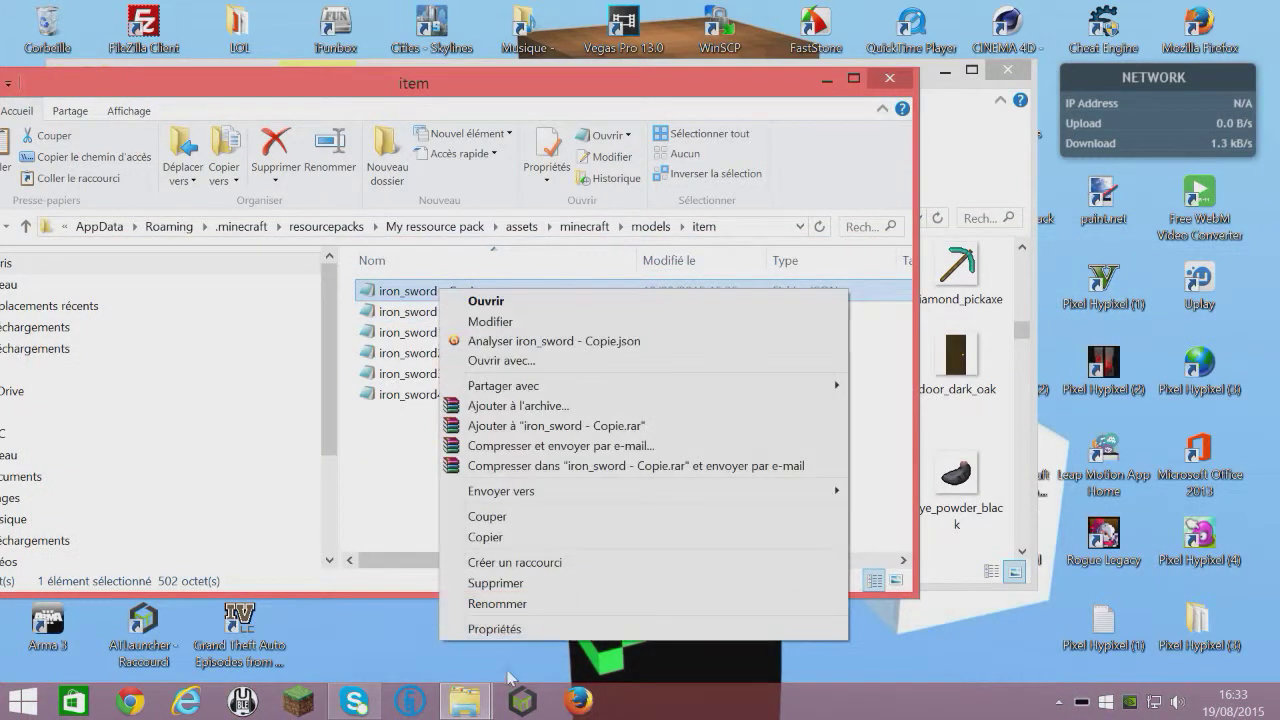
left_click(497, 606)
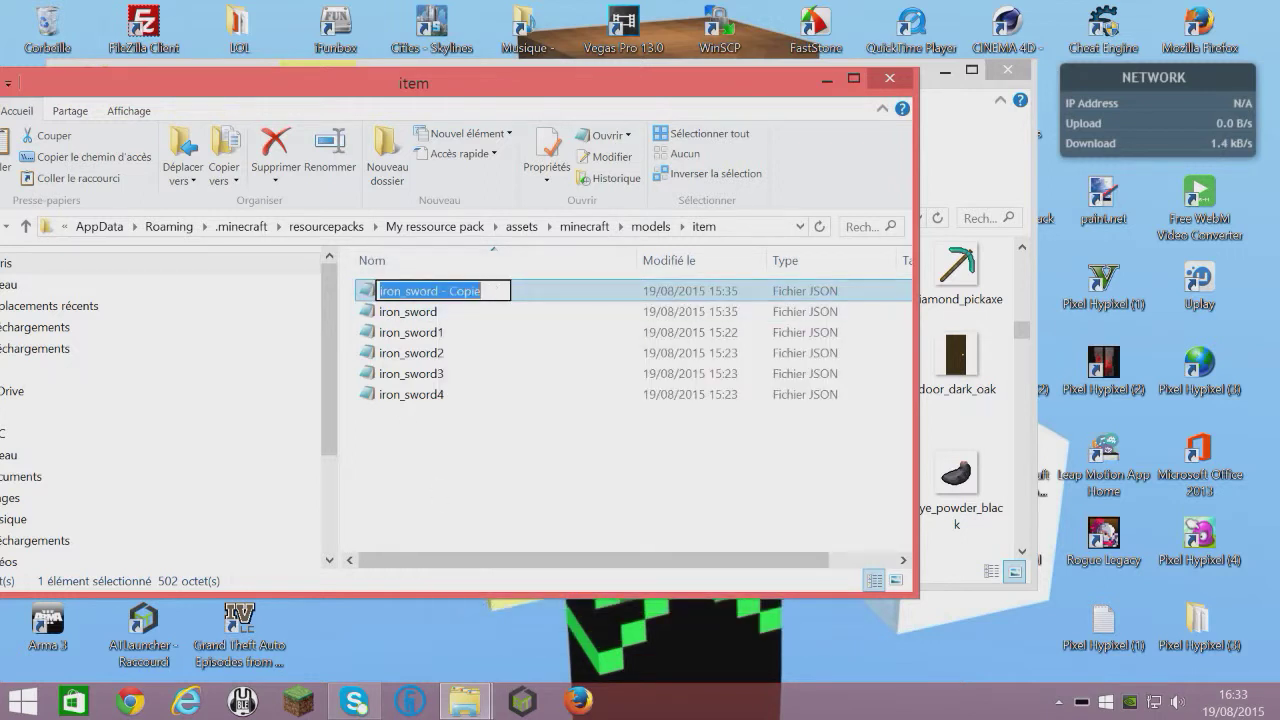
left_click_drag(395, 291, 401, 291)
key("BackSpace")
key("BackSpace")
key("BackSpace")
key("BackSpace")
type("diam")
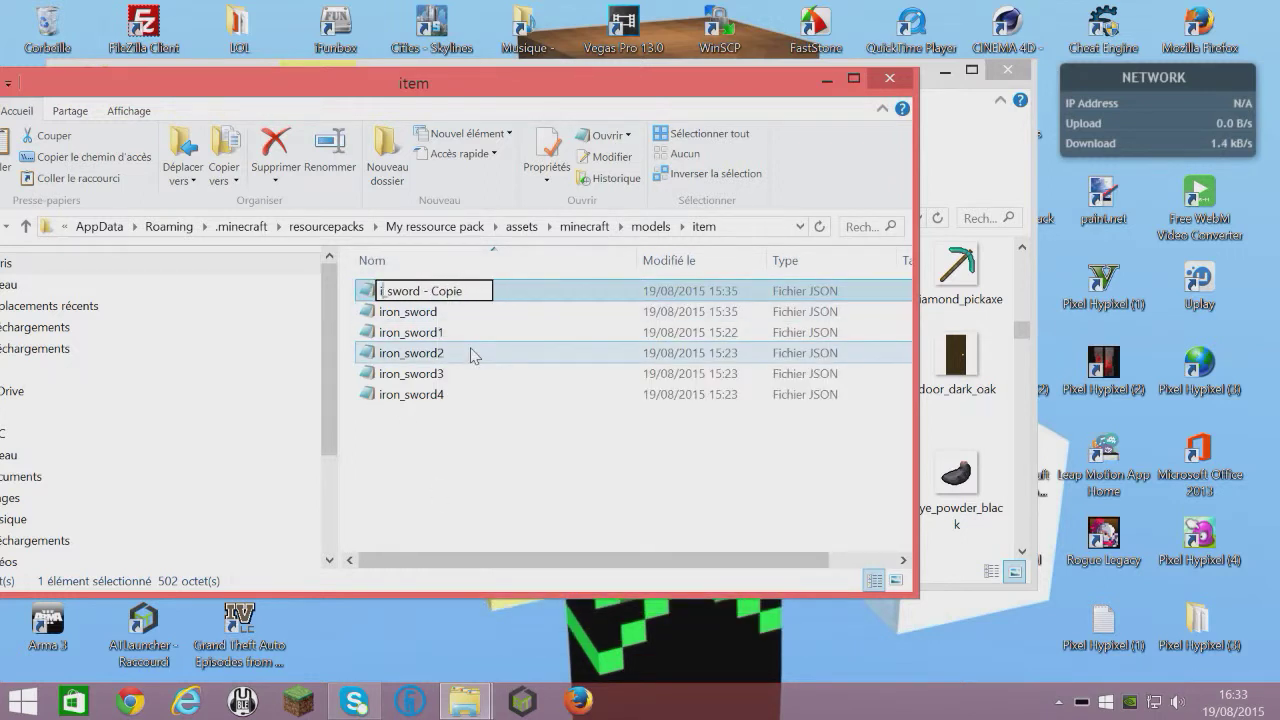
type("ond")
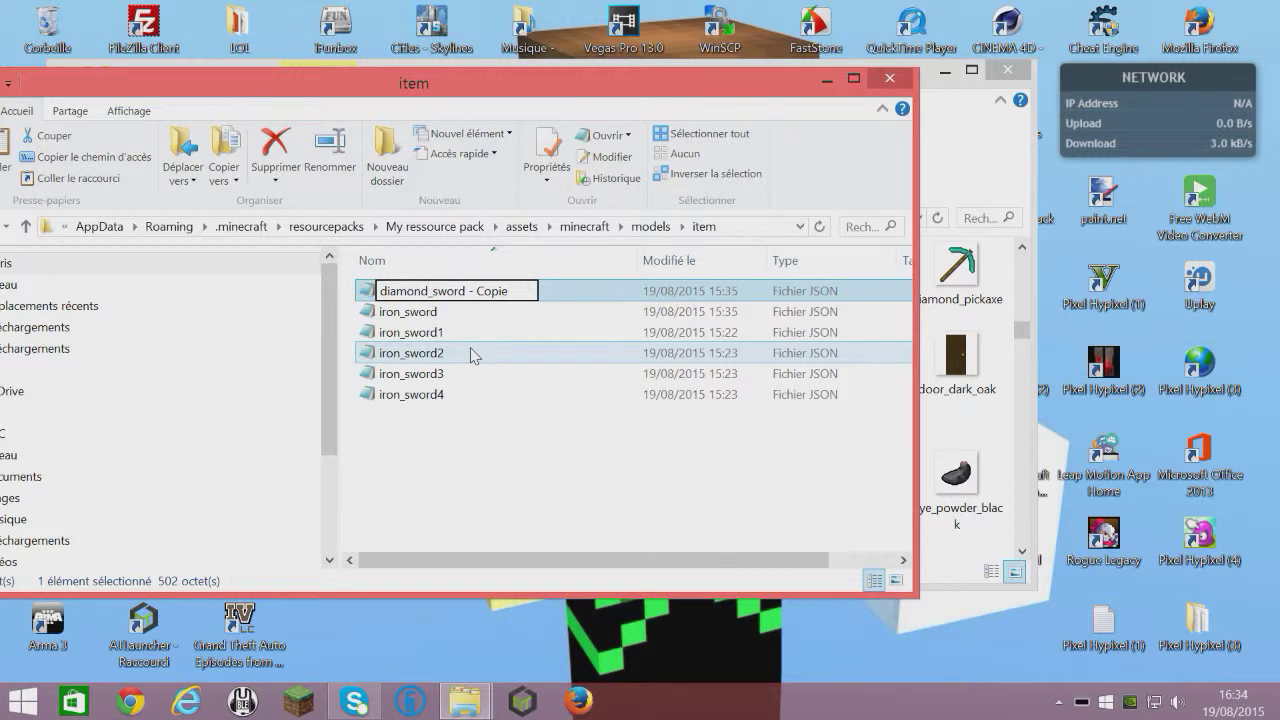
left_click_drag(466, 291, 510, 291)
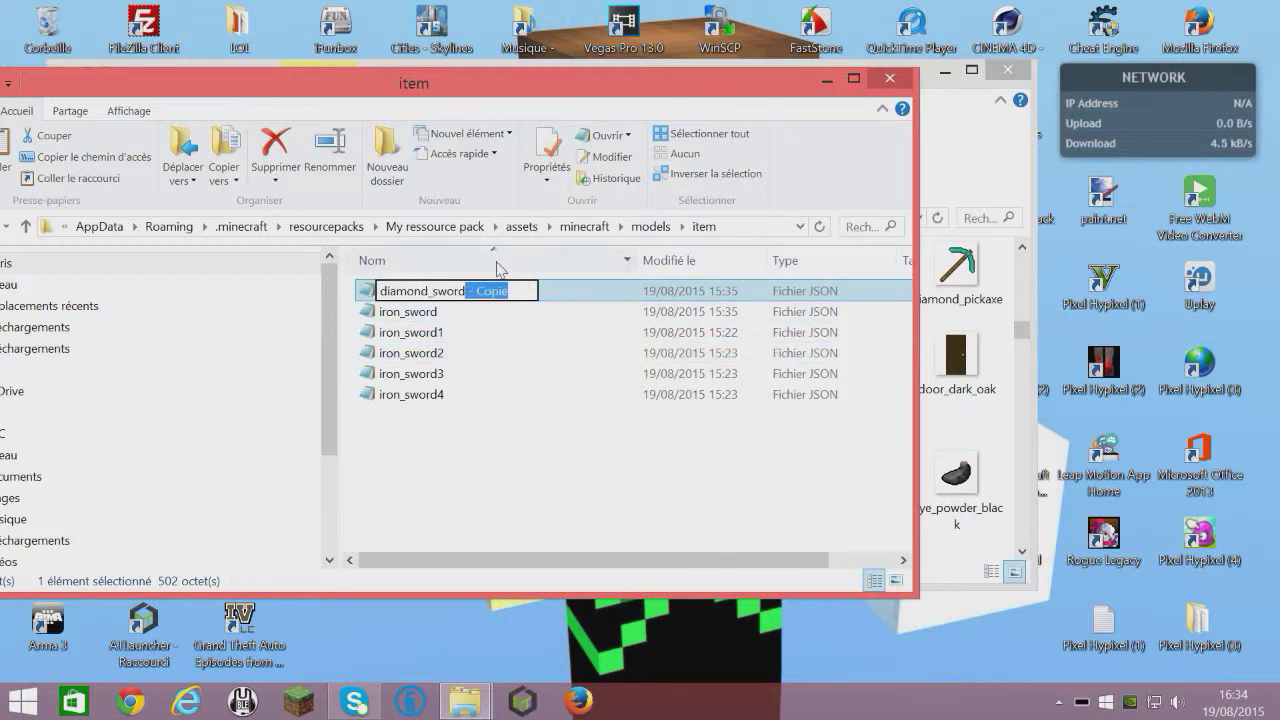
key("BackSpace")
key("Return")
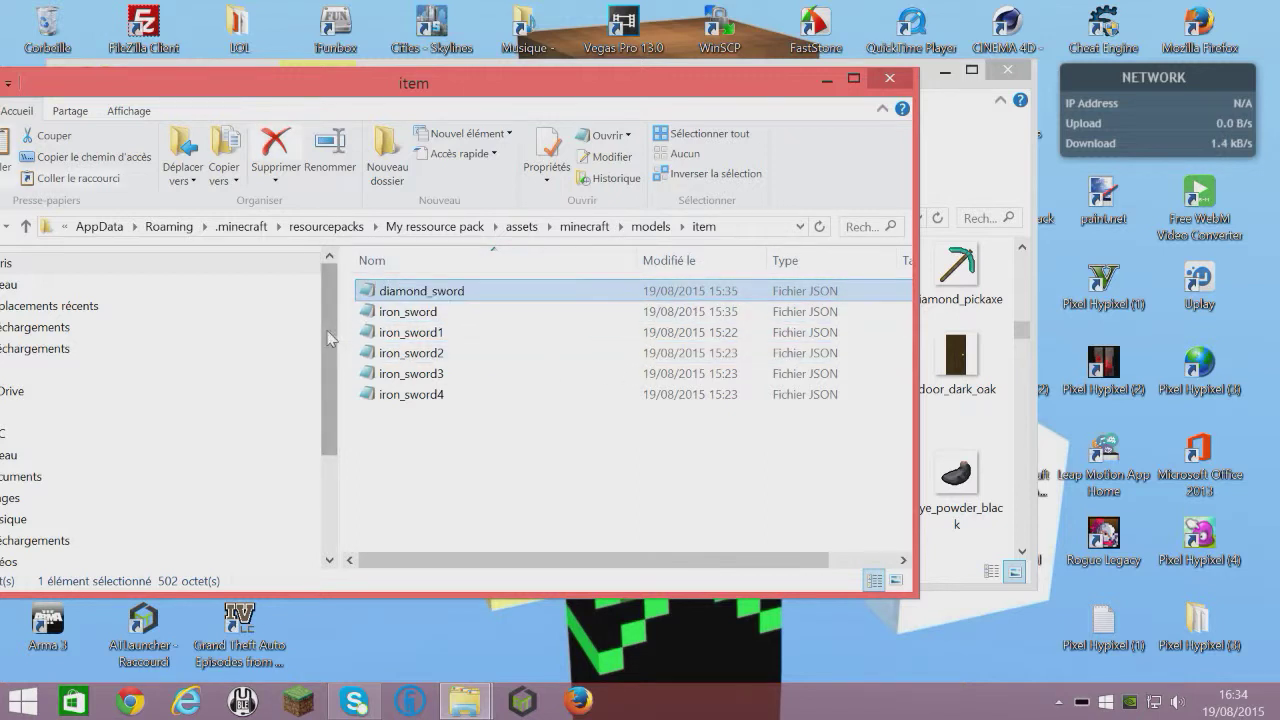
- Open the diamond_sword model file in Notepad and set its layer0 texture to items/diamond_sword
double_click(410, 292)
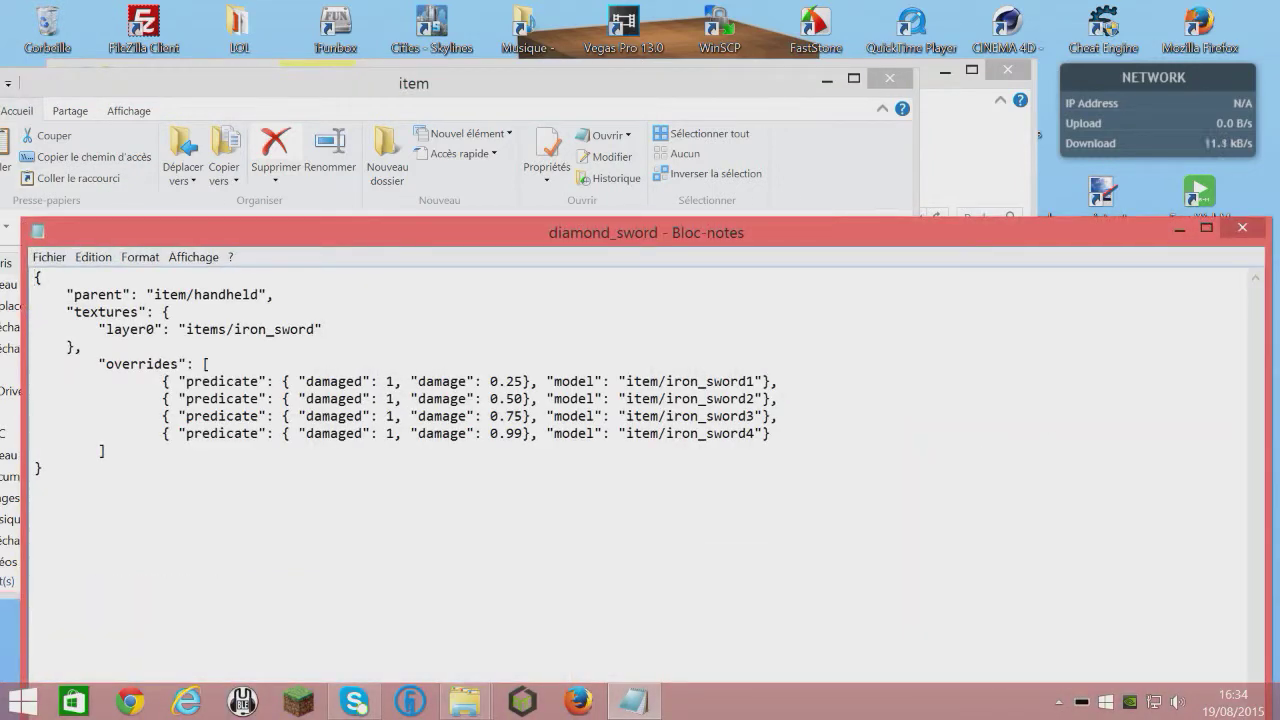
left_click(264, 329)
key("BackSpace")
key("BackSpace")
key("BackSpace")
key("BackSpace")
type("diamond")
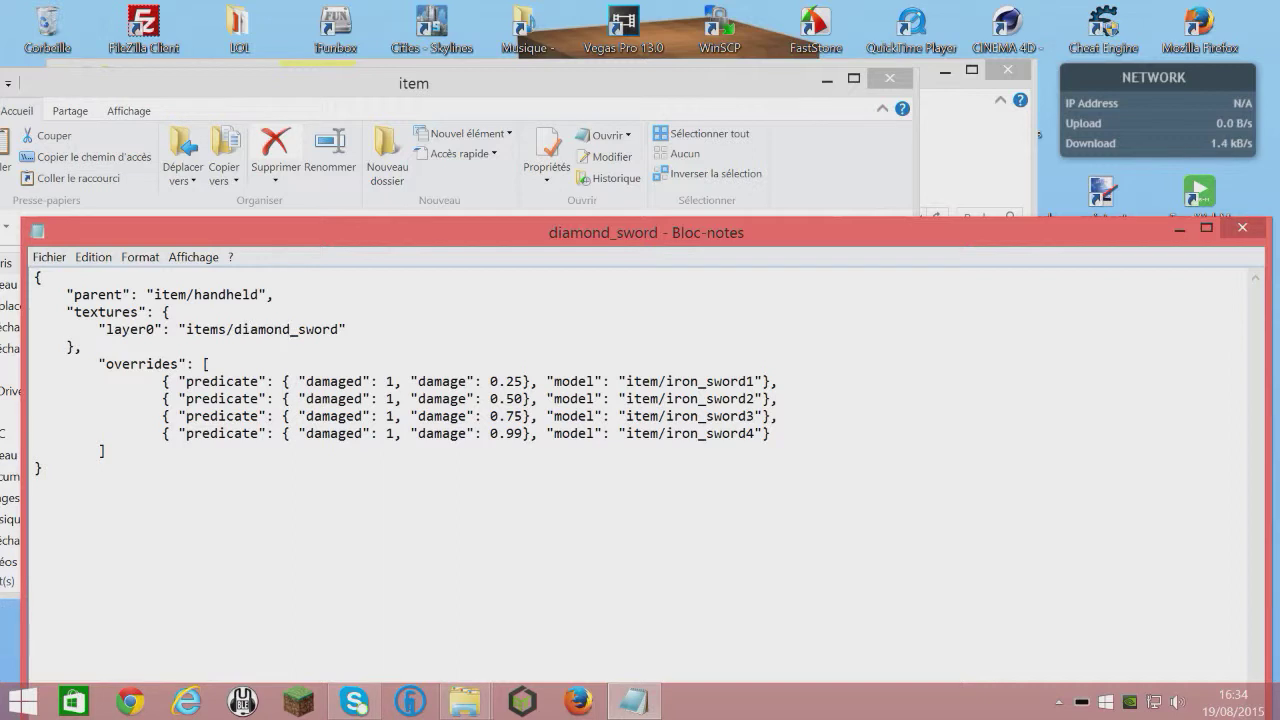
- Examine the overrides block, covering the predicate, damaged, damage and model entries of the first line
left_click_drag(74, 346, 42, 468)
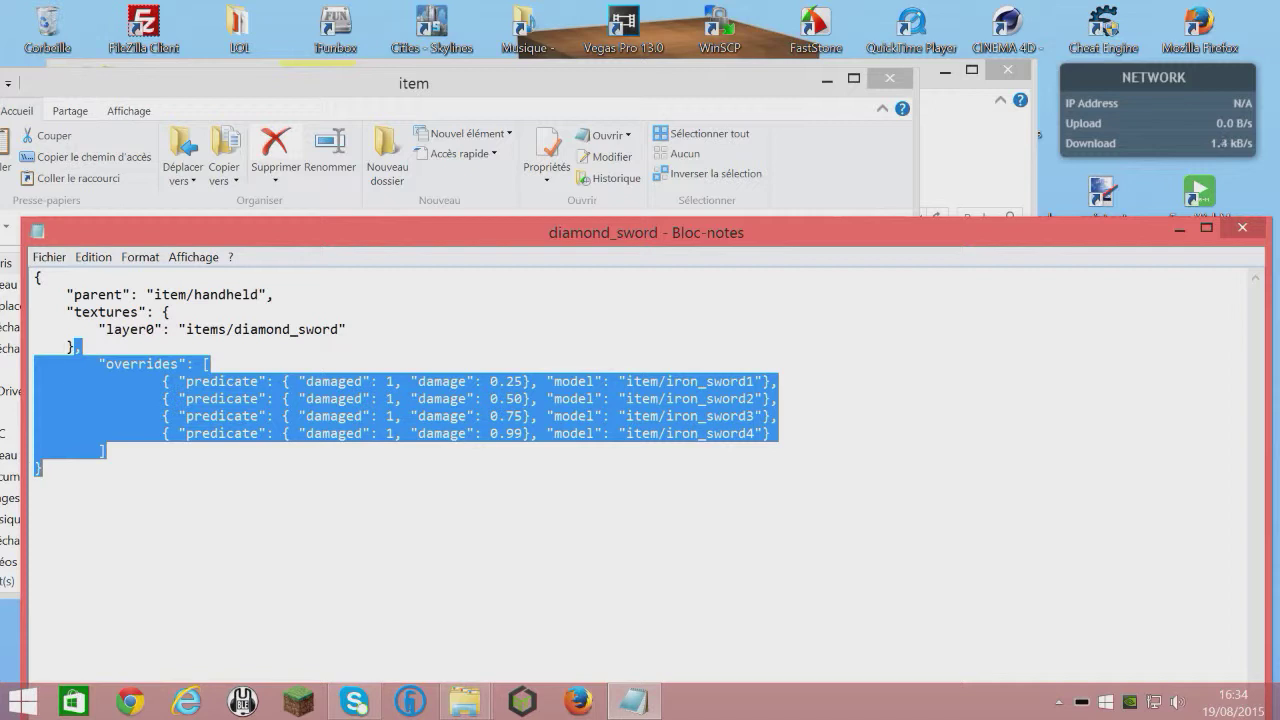
left_click(42, 468)
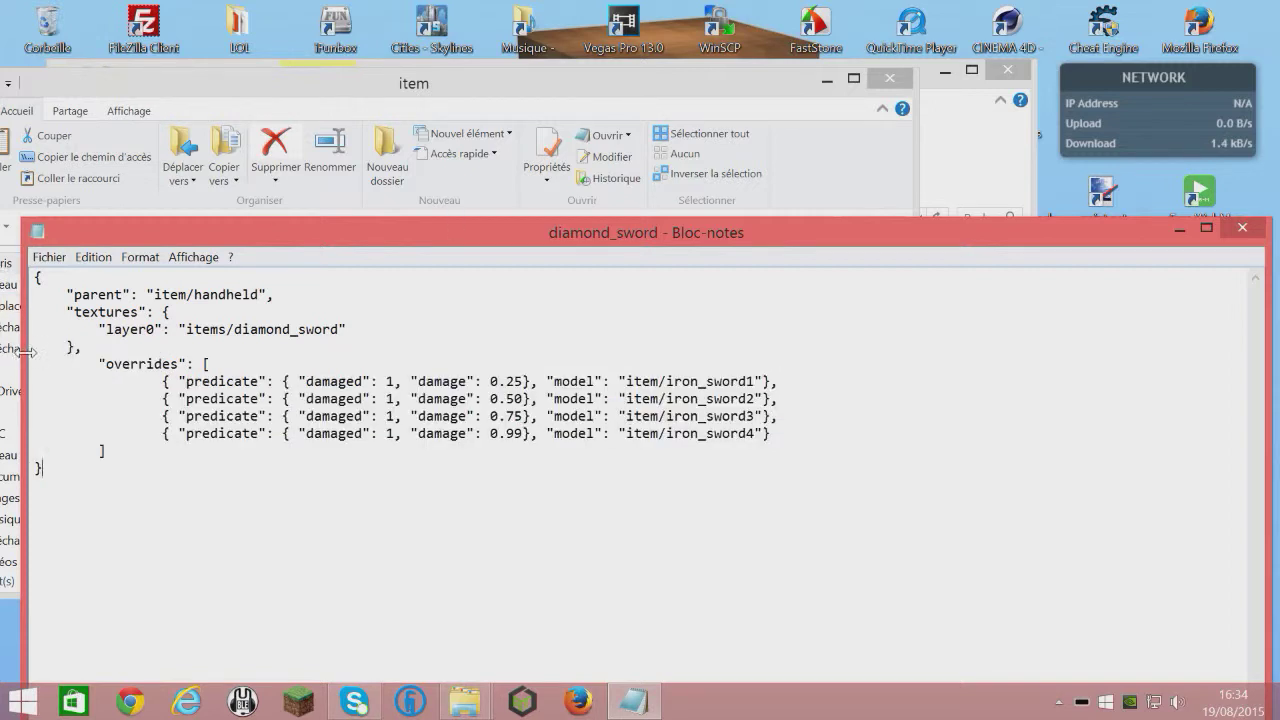
left_click_drag(170, 381, 282, 381)
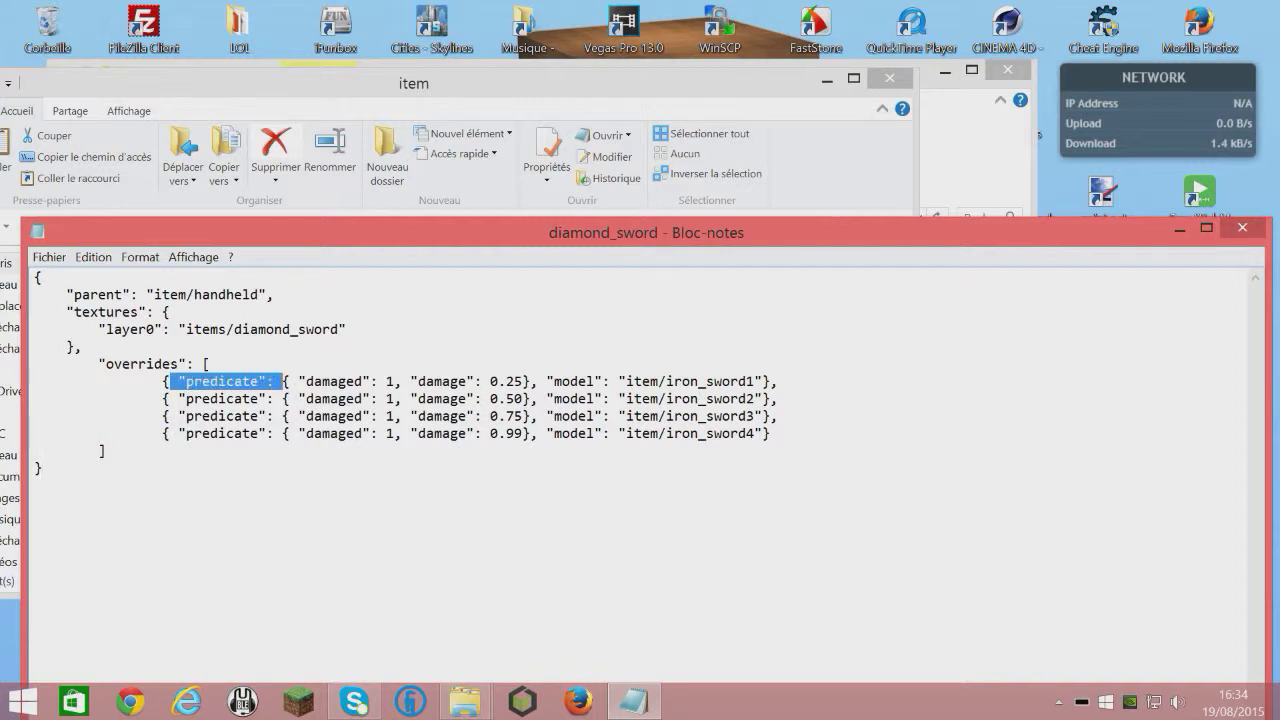
left_click_drag(306, 381, 362, 381)
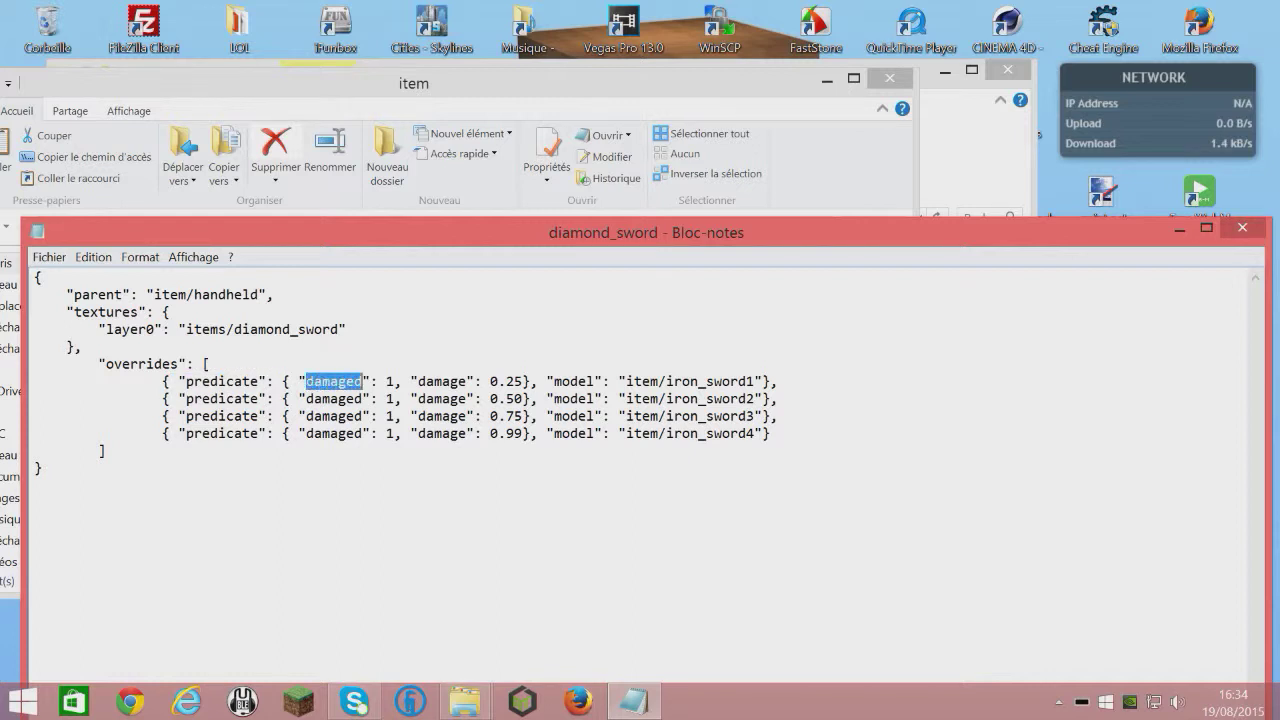
left_click_drag(250, 329, 84, 346)
left_click_drag(404, 381, 376, 381)
left_click_drag(467, 381, 523, 381)
left_click(490, 381)
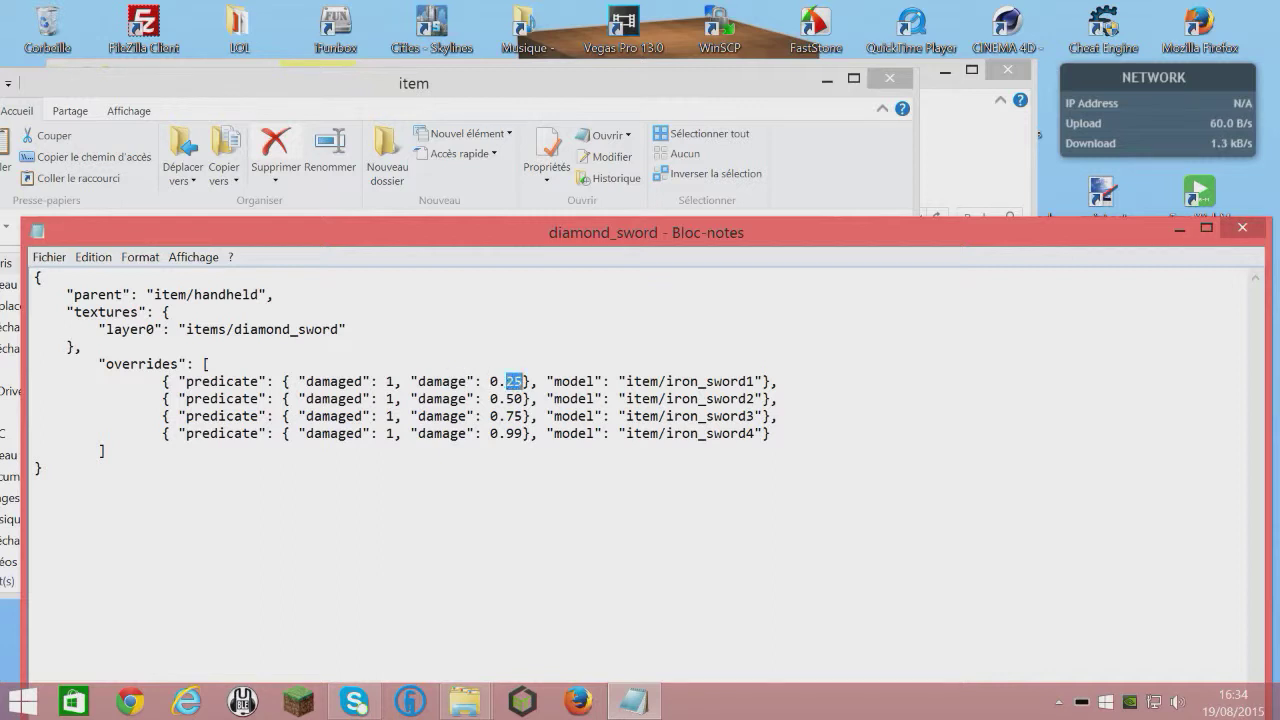
left_click_drag(490, 381, 531, 381)
left_click(490, 381)
left_click(41, 467)
double_click(508, 381)
double_click(573, 381)
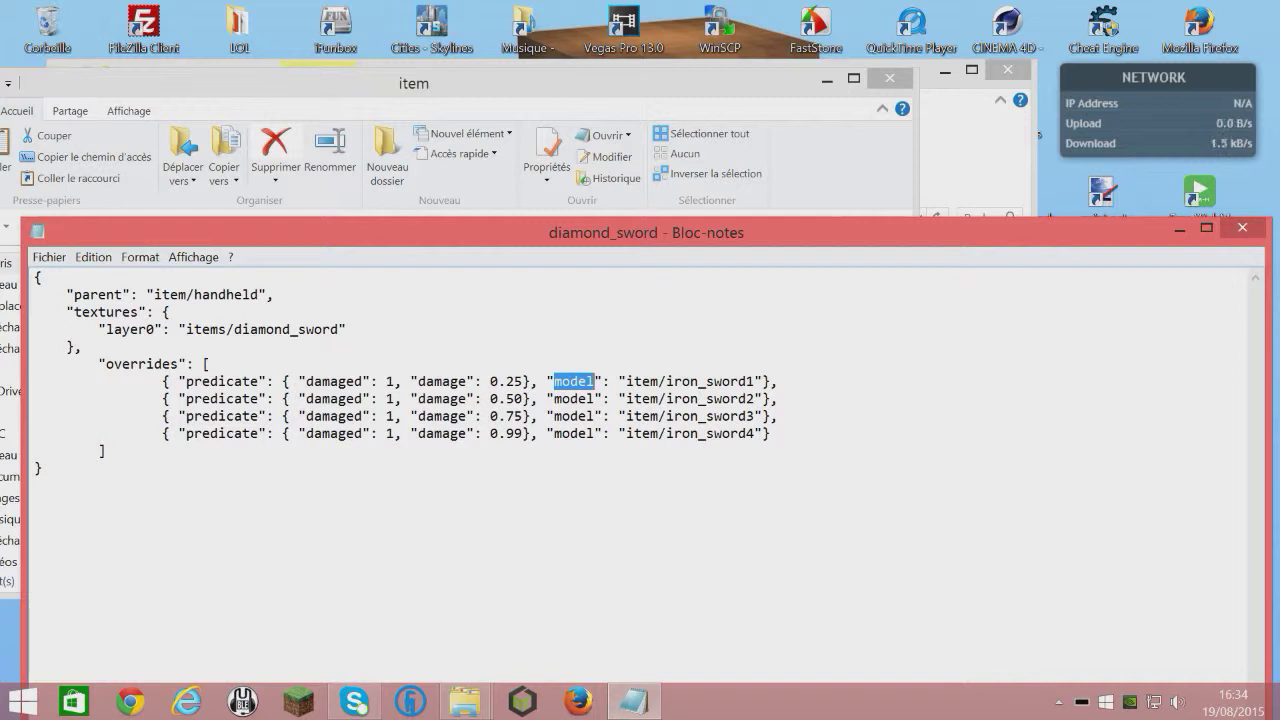
- Change the model of the 0.25 damage override to item/diamond_sword1
left_click(698, 381)
key("BackSpace")
key("BackSpace")
key("BackSpace")
key("BackSpace")
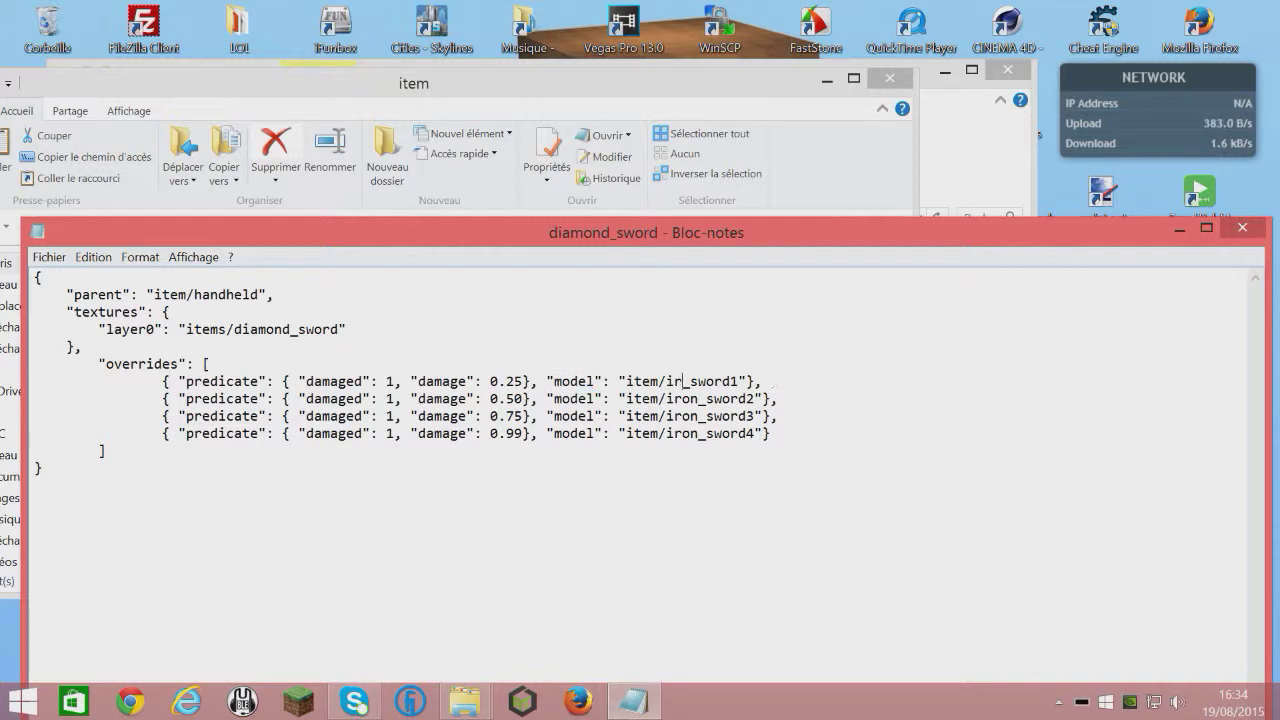
type("diamond")
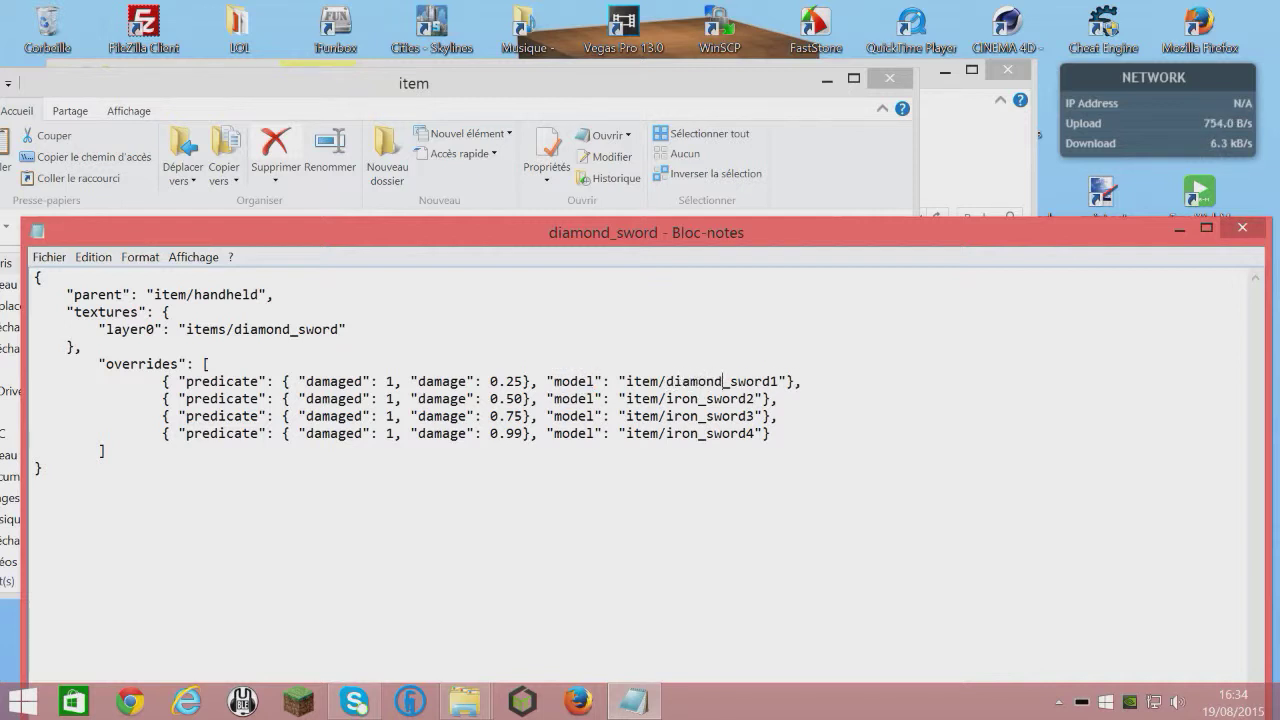
- Check where the models folder sits in the pack's minecraft folder, then return to the diamond_sword file
left_click_drag(573, 98, 724, 225)
left_click(740, 354)
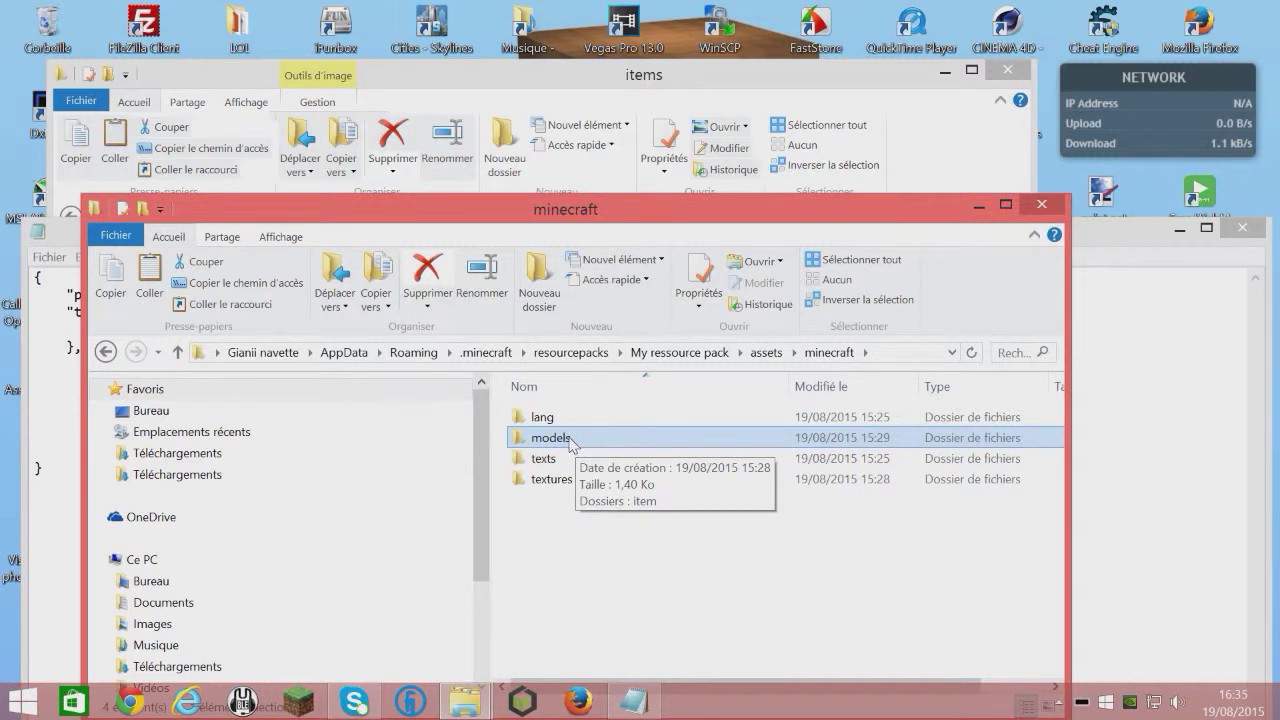
left_click(979, 205)
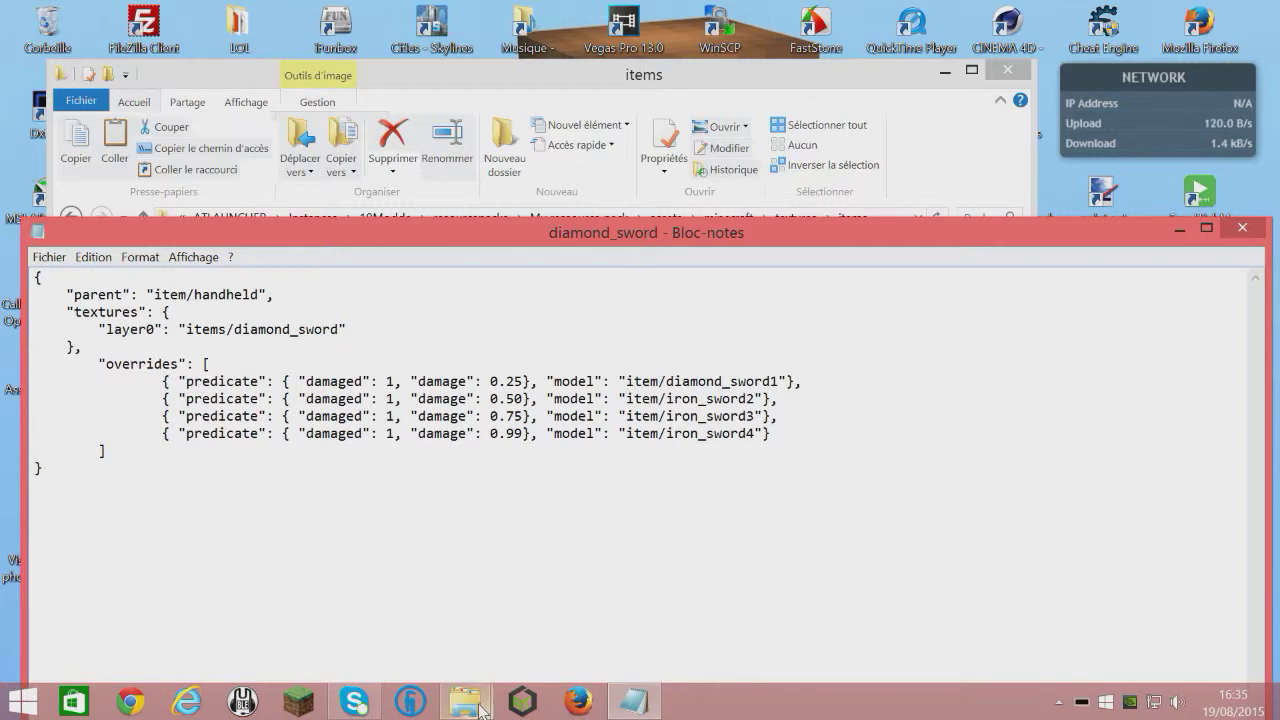
- Change the model of the 0.50 damage override to item/diamond_sword2
mouse_move(464, 700)
mouse_move(464, 615)
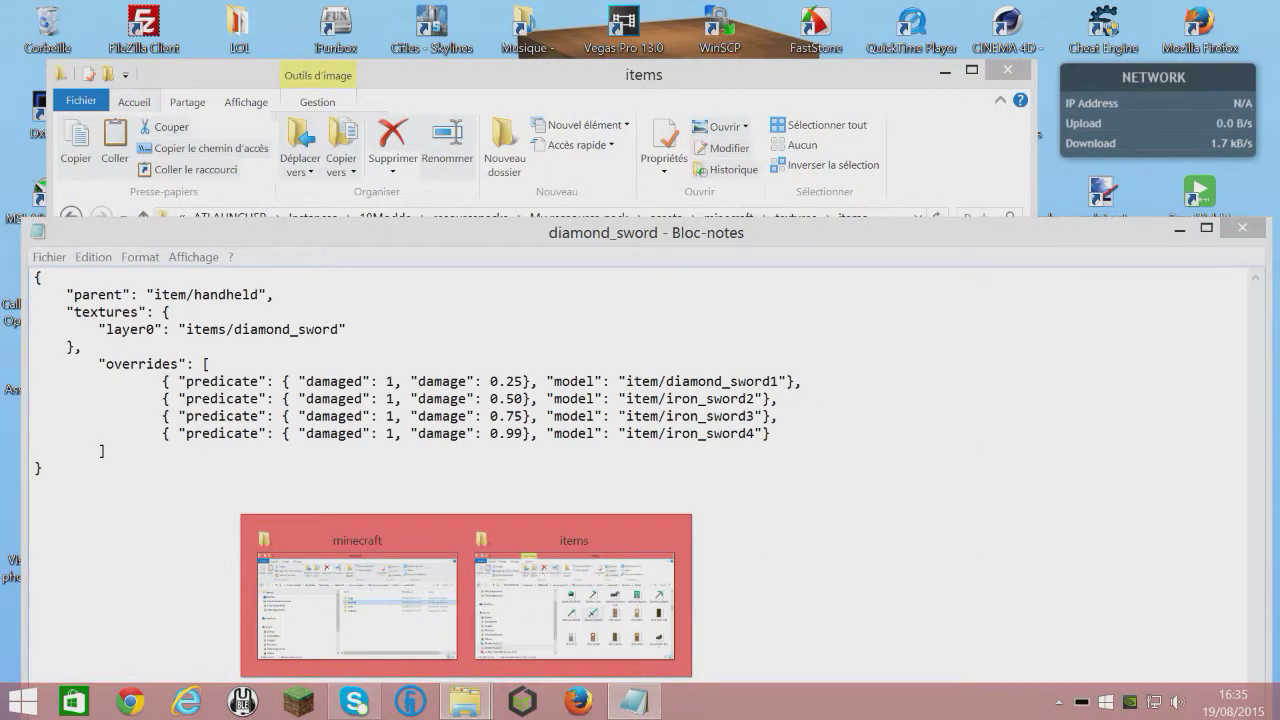
left_click(766, 381)
key("End")
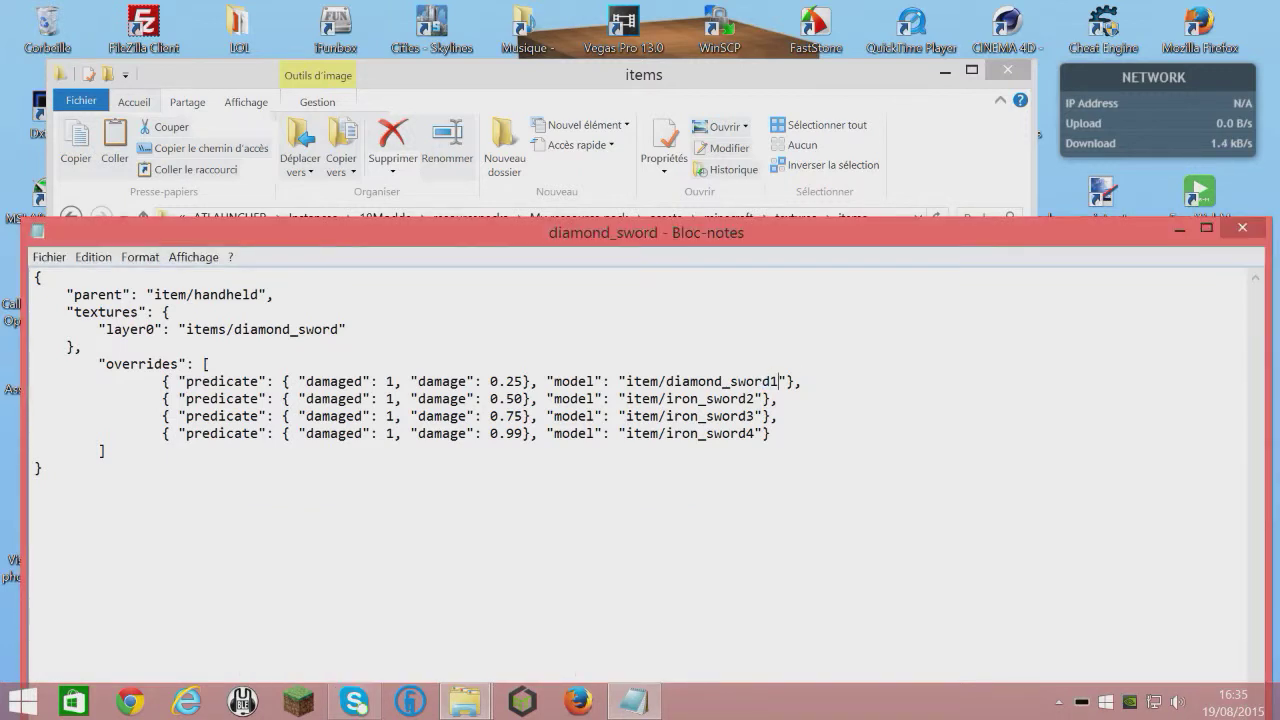
key("shift+Right")
key("shift+Right")
key("Right")
left_click_drag(698, 398, 712, 398)
key("Right")
key("BackSpace")
key("BackSpace")
key("BackSpace")
key("BackSpace")
type("diamond")
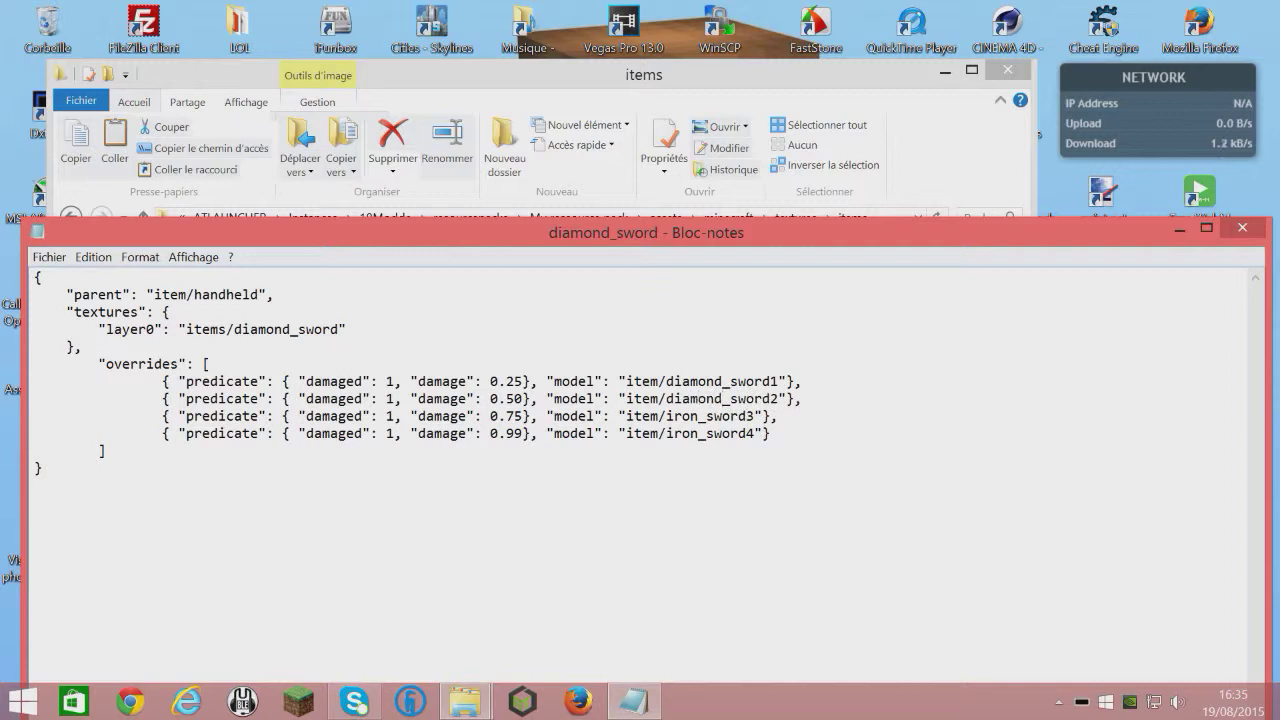
- Change the models of the 0.75 and 0.99 damage overrides to item/diamond_sword3 and item/diamond_sword4
left_click_drag(698, 416, 666, 416)
key("BackSpace")
type("diamond")
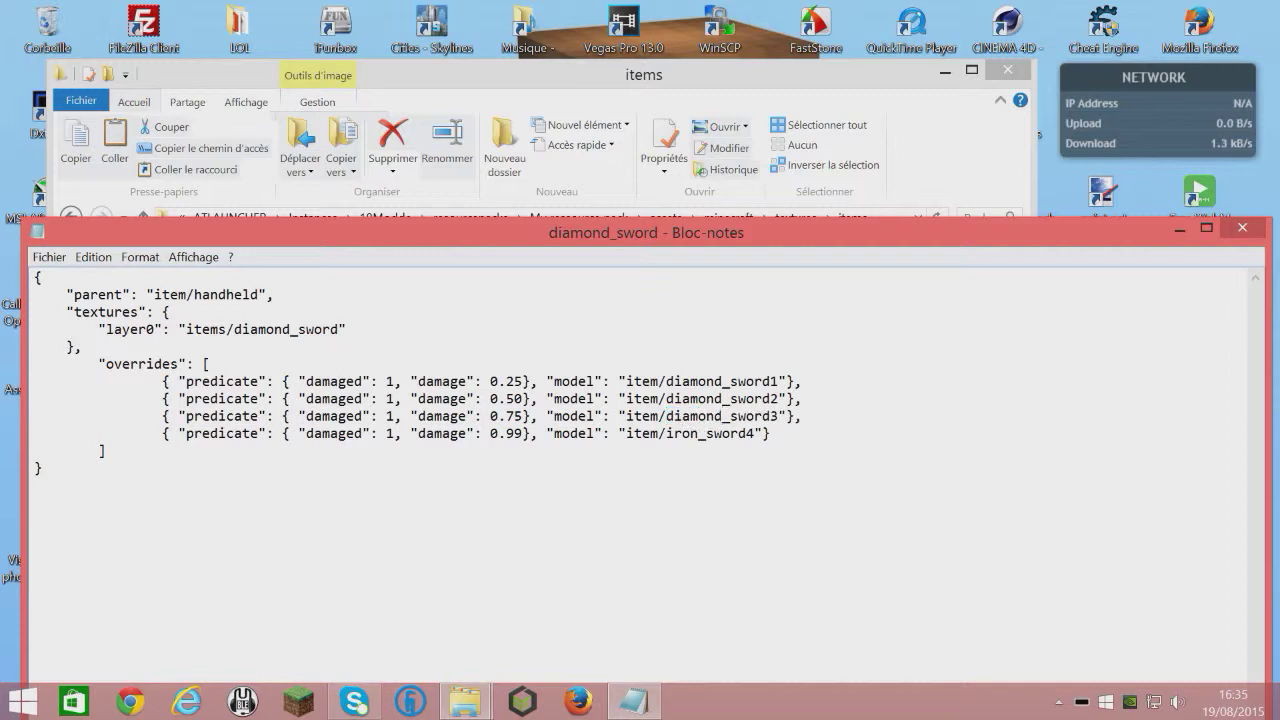
key("BackSpace")
key("BackSpace")
key("BackSpace")
key("BackSpace")
type("diamond")
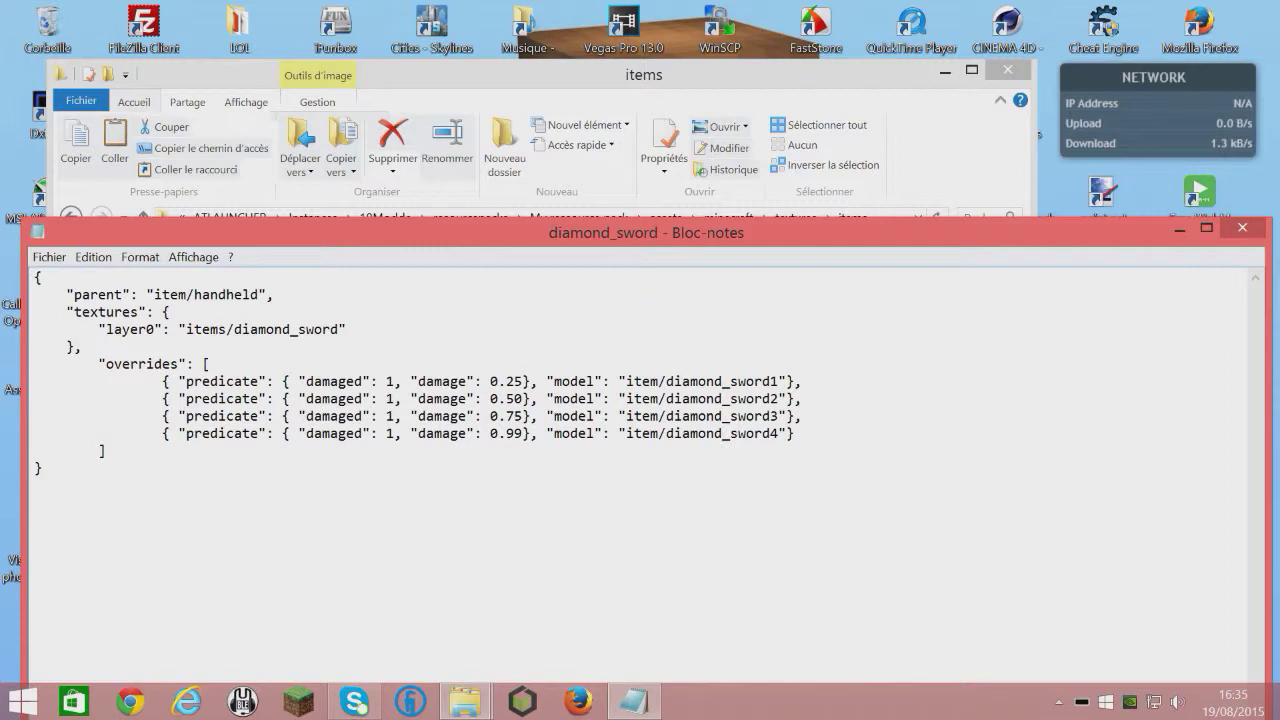
- Open the pack's models/item folder in the file explorer and arrange it beside the diamond_sword file
left_click_drag(660, 234, 791, 192)
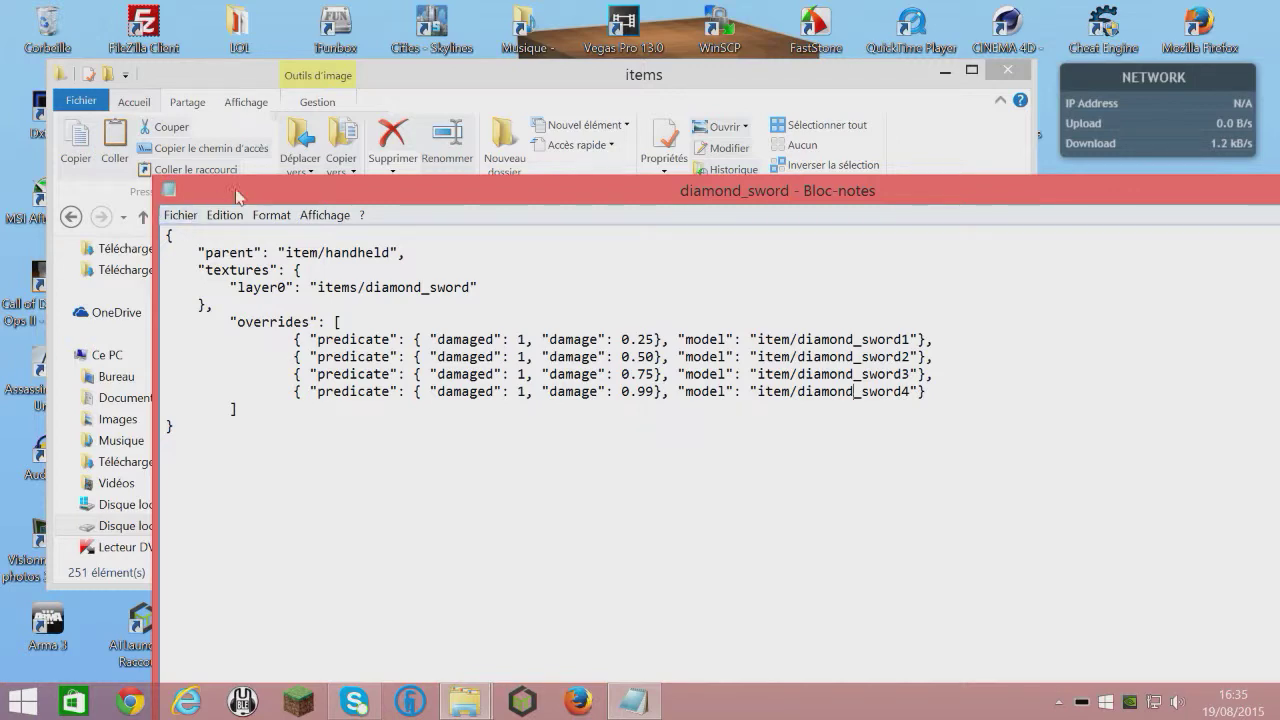
left_click_drag(716, 190, 800, 487)
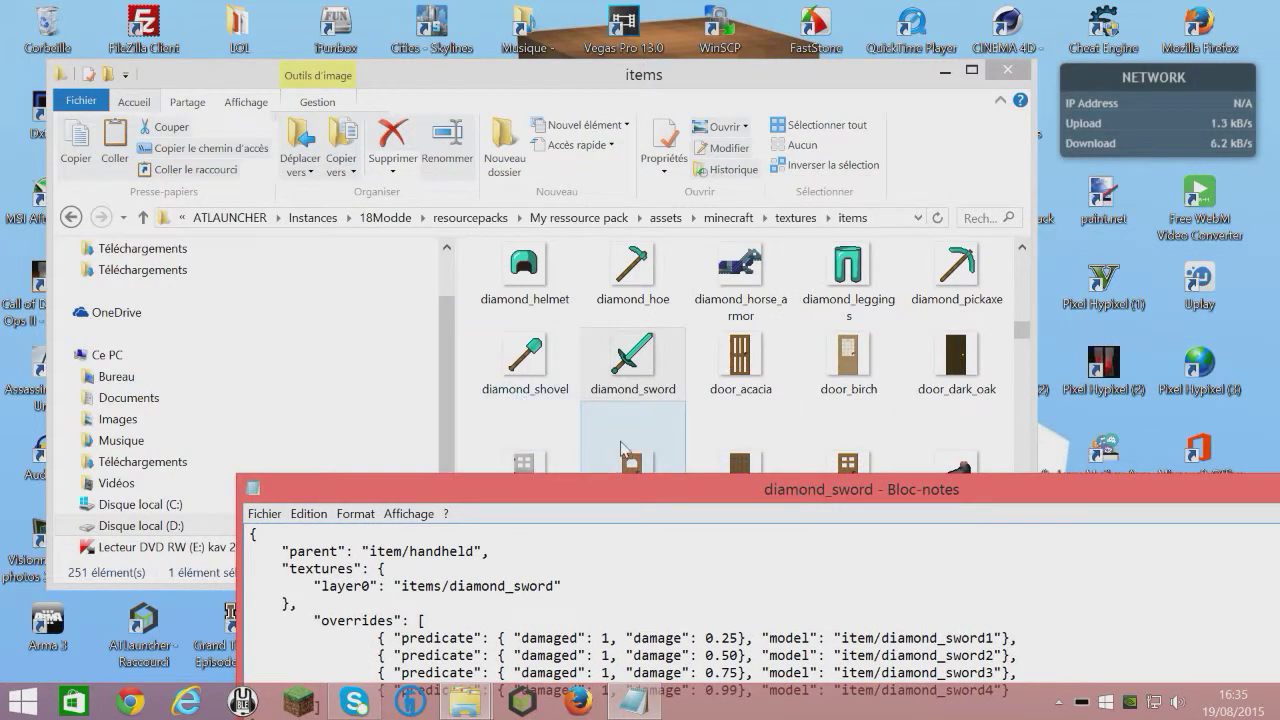
left_click_drag(667, 497, 686, 174)
left_click(400, 600)
double_click(560, 434)
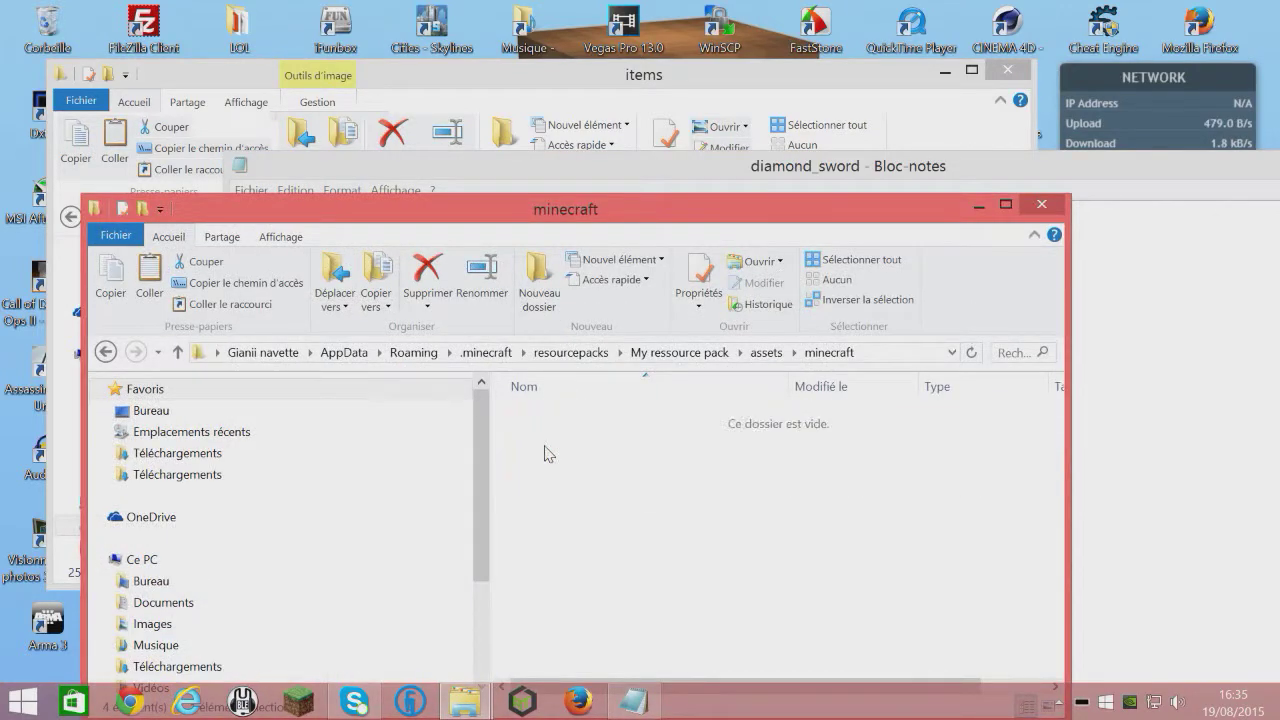
double_click(560, 430)
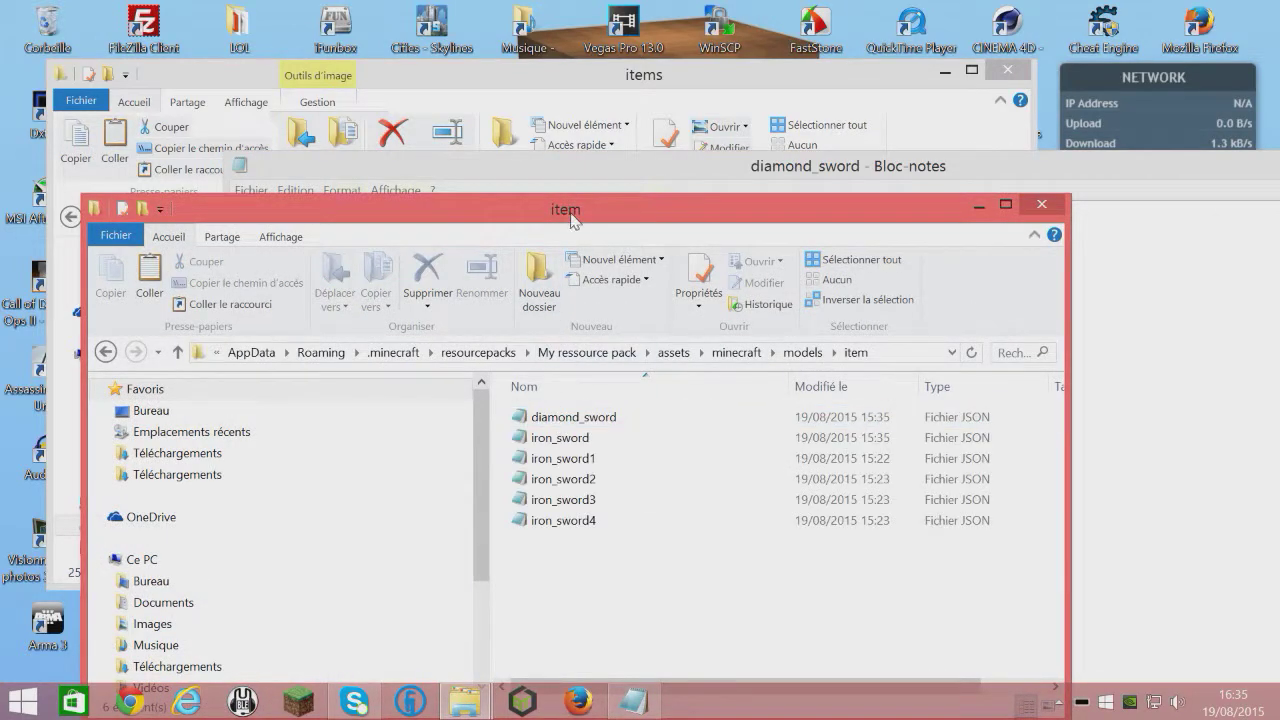
left_click_drag(575, 209, 262, 129)
left_click_drag(883, 152, 1026, 118)
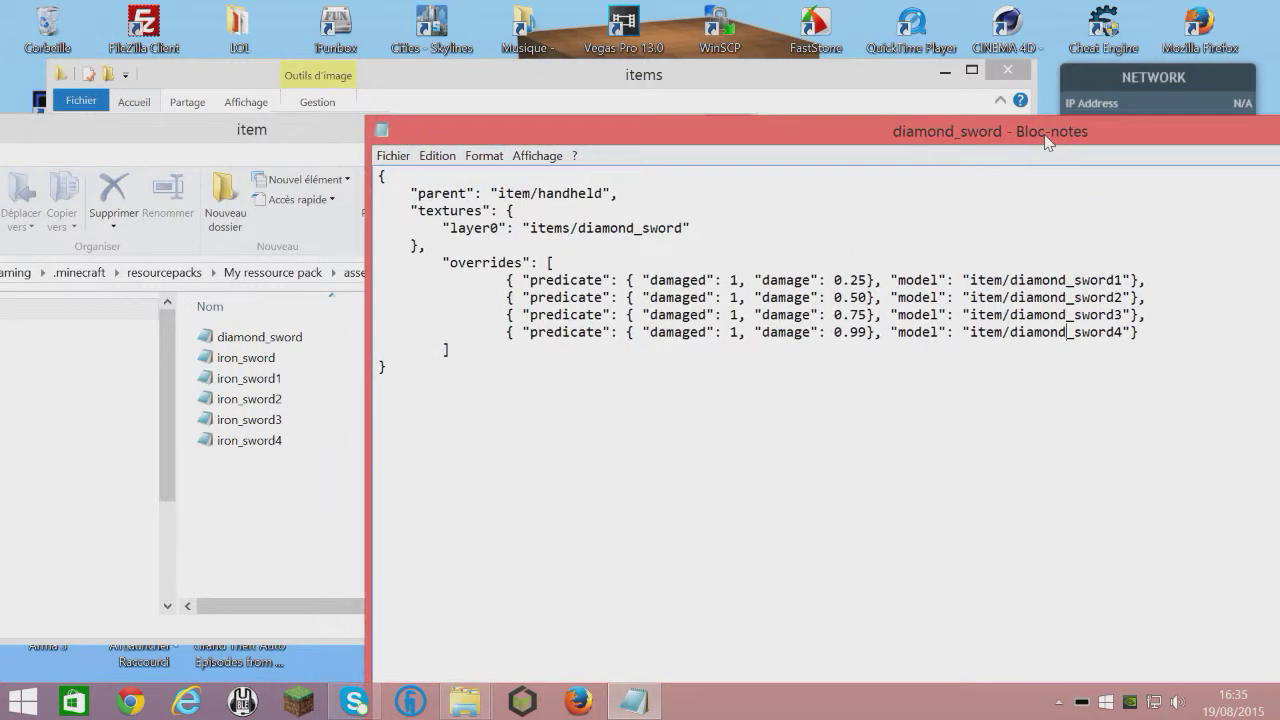
- Save the diamond_sword model file and return to the item folder
left_click(393, 155)
left_click(430, 218)
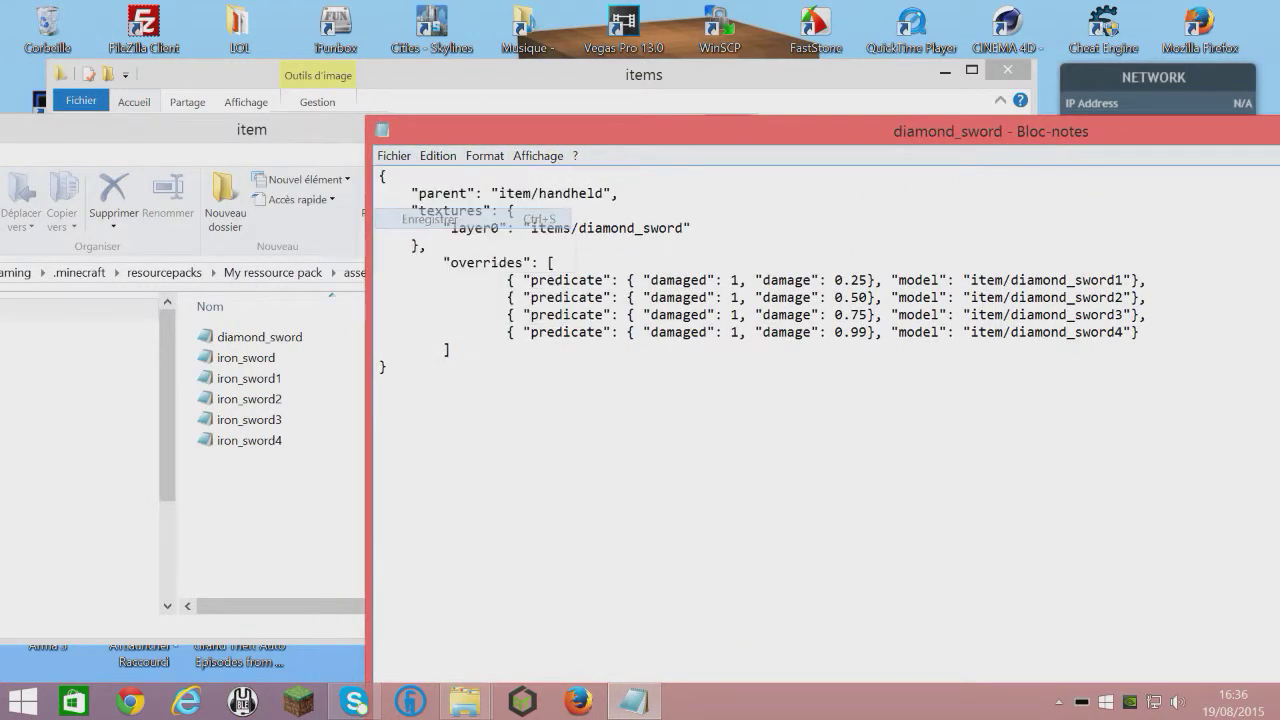
left_click(286, 480)
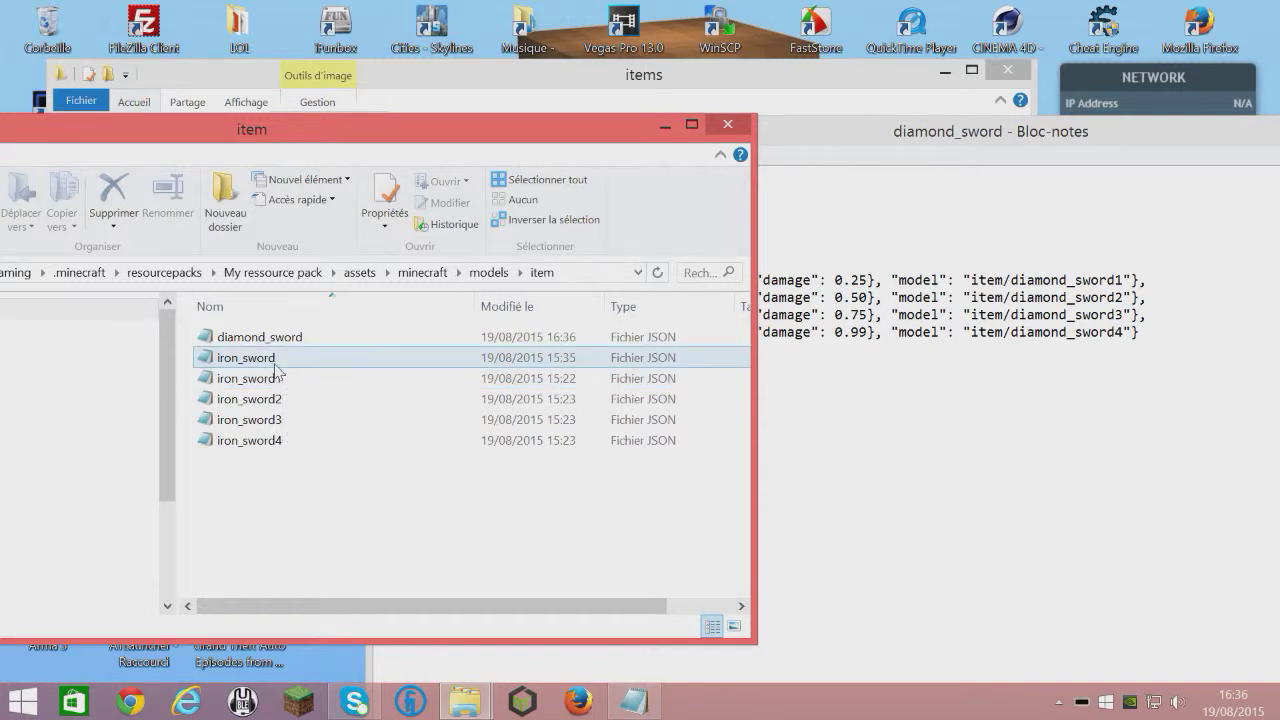
key("alt+Tab")
key("alt+Tab")
- Duplicate the iron_sword1 model file within the item folder
right_click(241, 379)
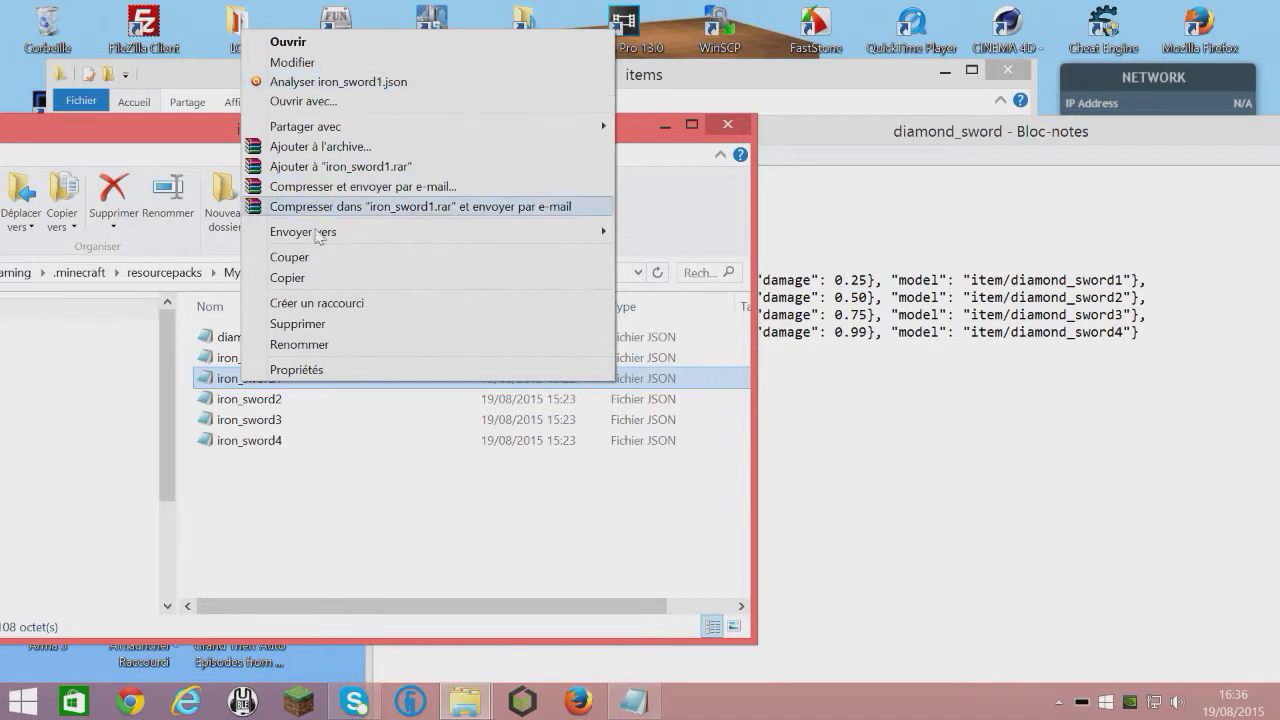
left_click(313, 280)
right_click(348, 494)
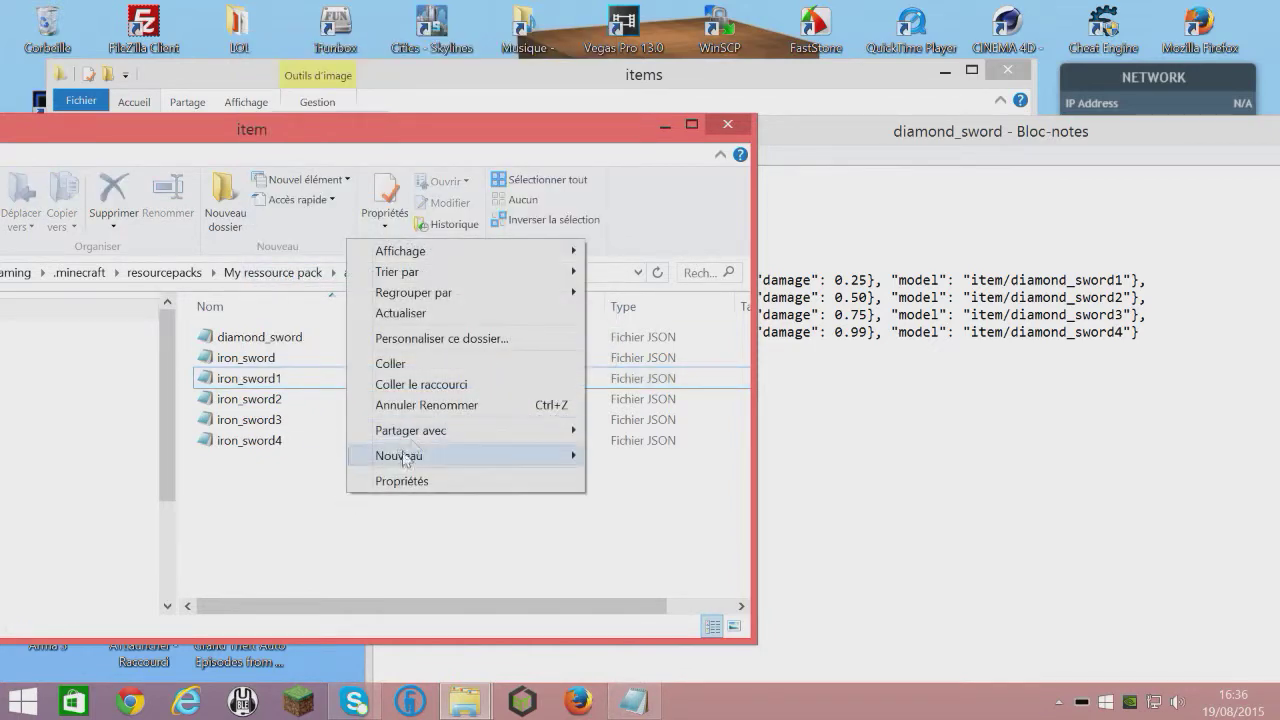
left_click(420, 373)
- Set the layer0 texture in the iron_sword1 copy to items/diamond_sword, then save and close the file
double_click(319, 392)
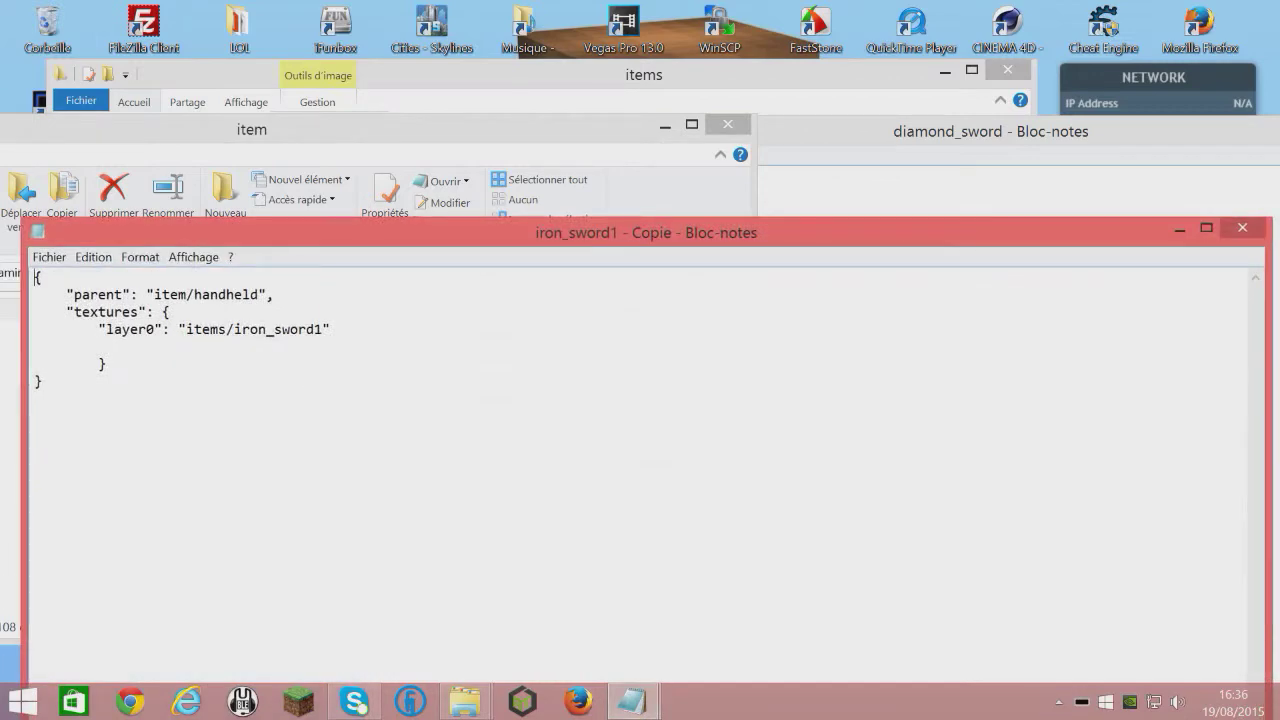
left_click(266, 329)
key("BackSpace")
key("BackSpace")
key("BackSpace")
key("BackSpace")
type("diamond")
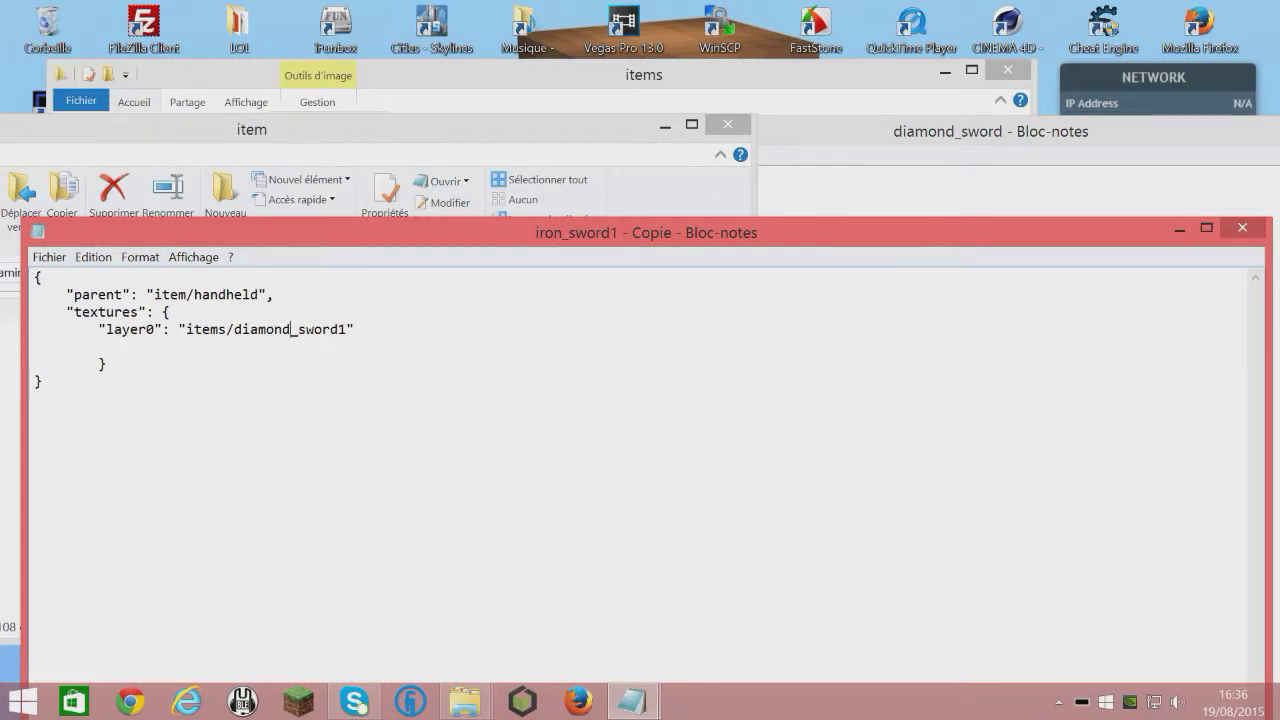
left_click(347, 329)
key("Return")
key("BackSpace")
left_click(48, 257)
left_click(94, 321)
left_click(1240, 232)
- Rename the iron_sword1 copy as diamond_sword1
right_click(273, 381)
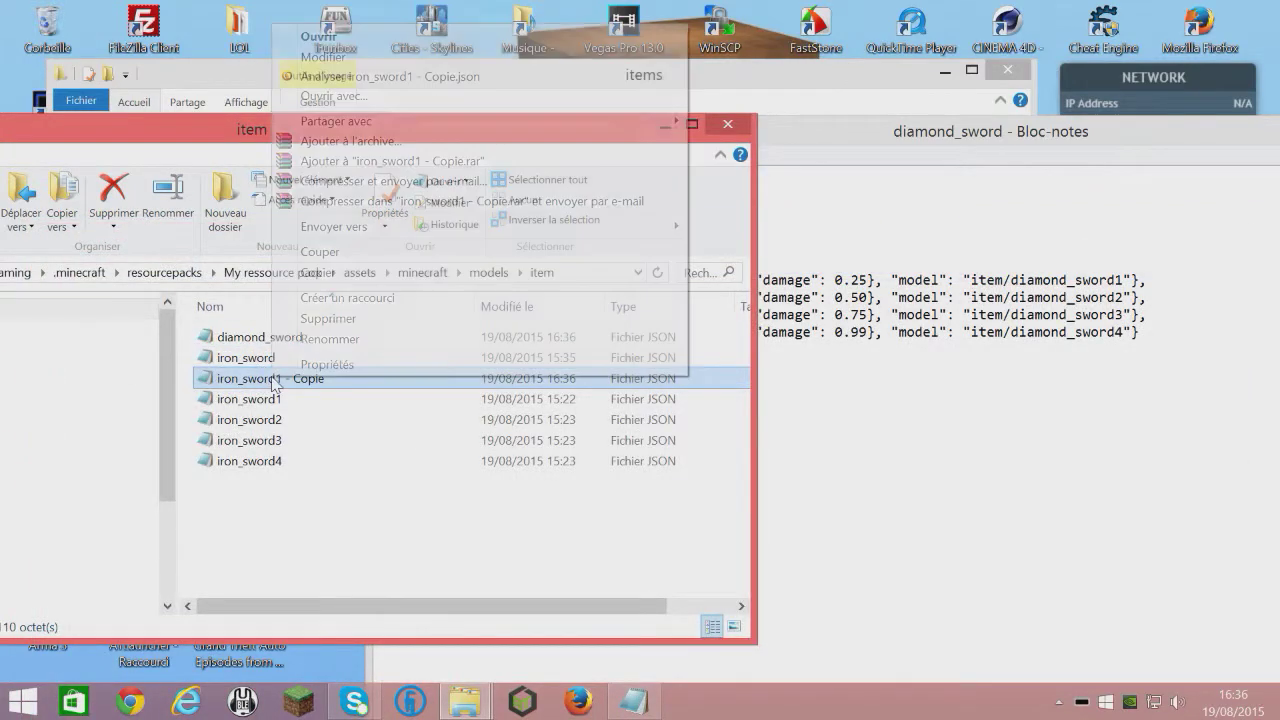
left_click(323, 339)
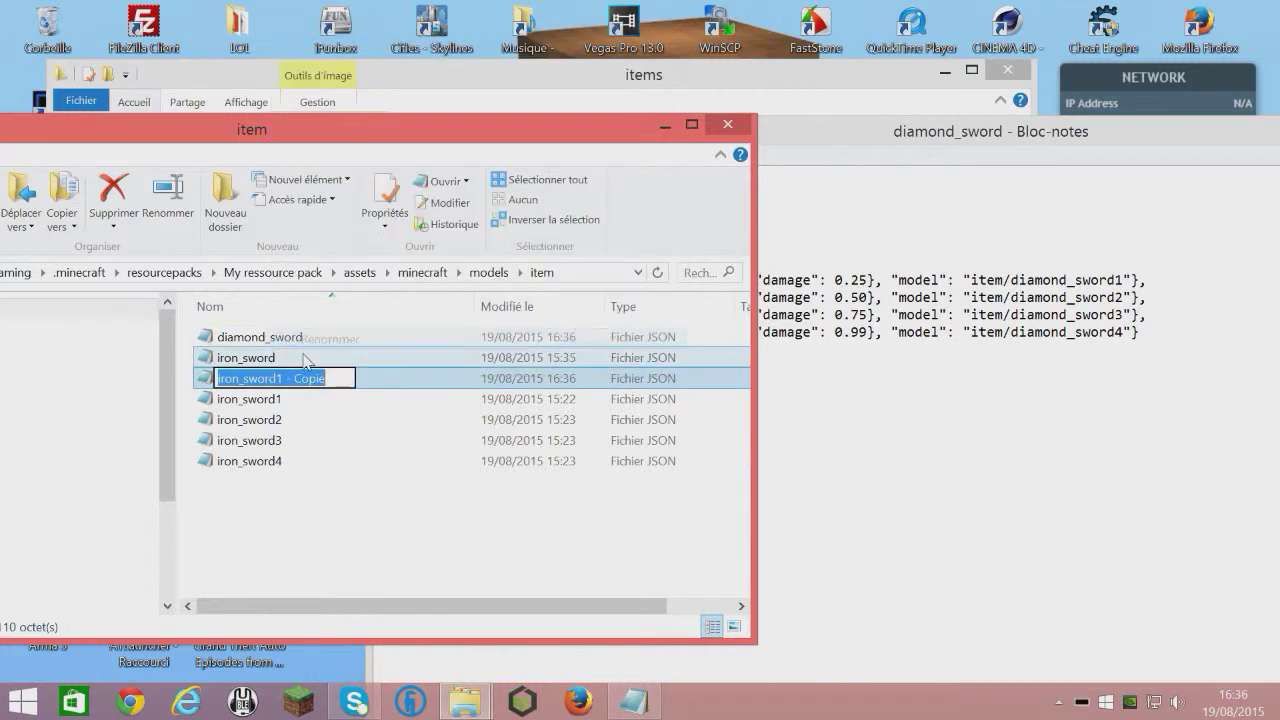
key("End")
key("shift+Left")
key("shift+Left")
key("shift+Left")
key("shift+Left")
key("shift+Left")
key("shift+Left")
key("shift+Left")
key("shift+Left")
key("shift+Left")
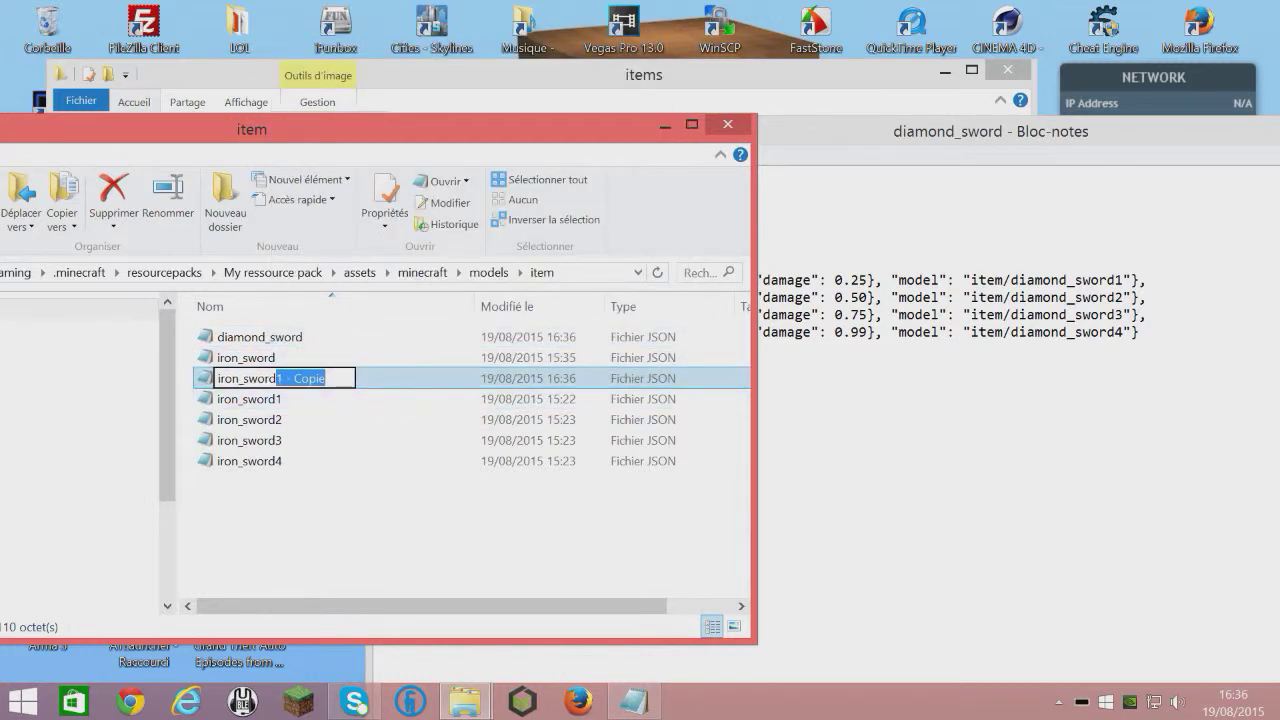
key("BackSpace")
key("BackSpace")
key("BackSpace")
key("BackSpace")
key("BackSpace")
type("diamond_sword")
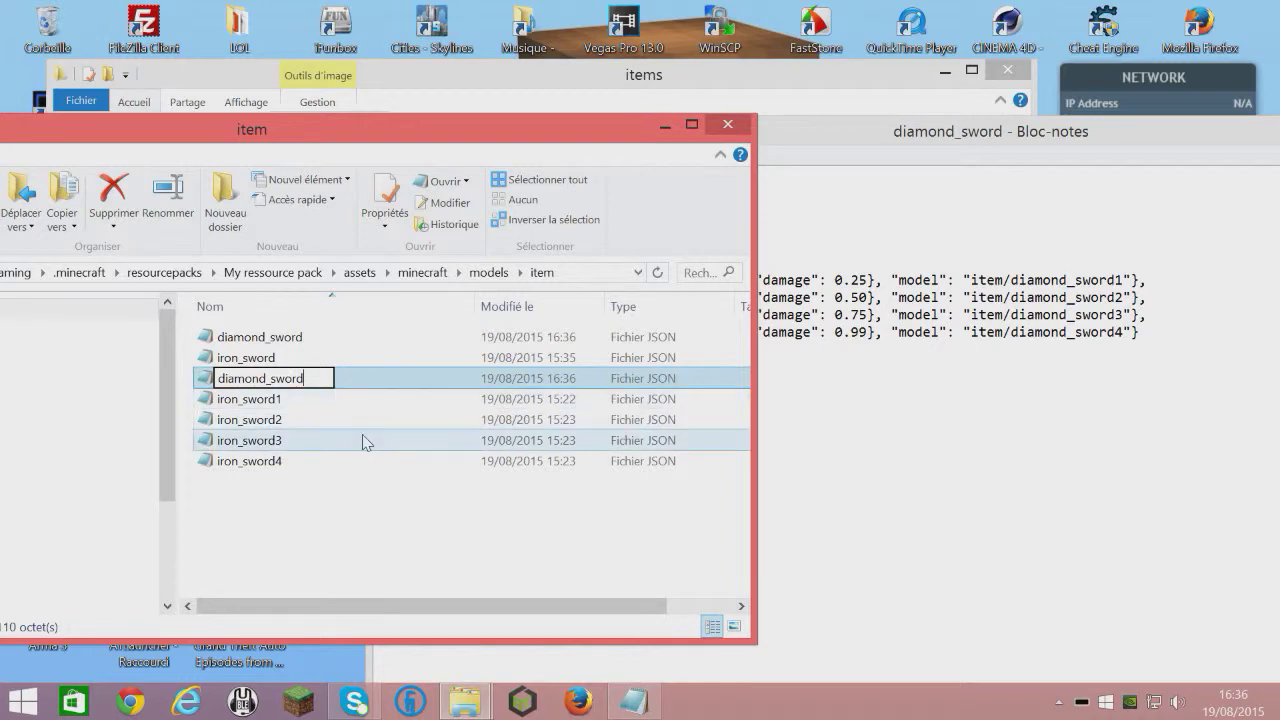
type("1")
left_click(357, 557)
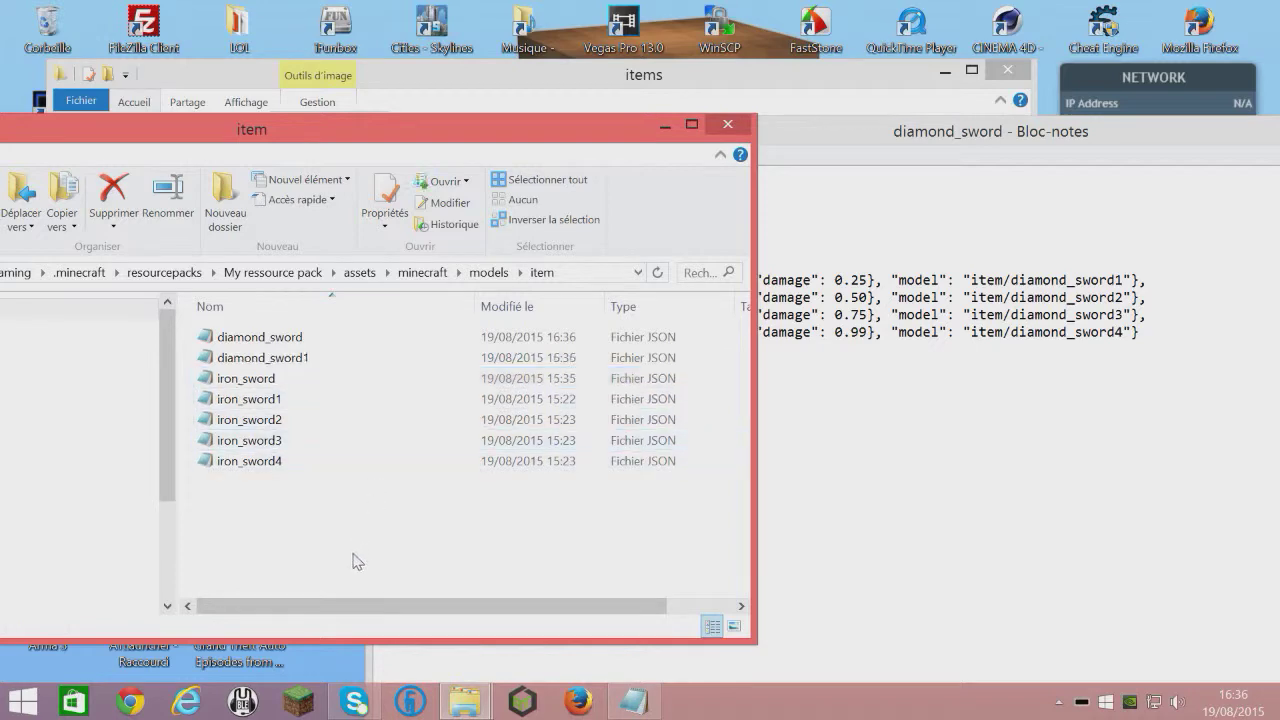
- Compare the layer0 texture in diamond_sword1 with the model name in the 0.25 damage override of diamond_sword
left_click(296, 344)
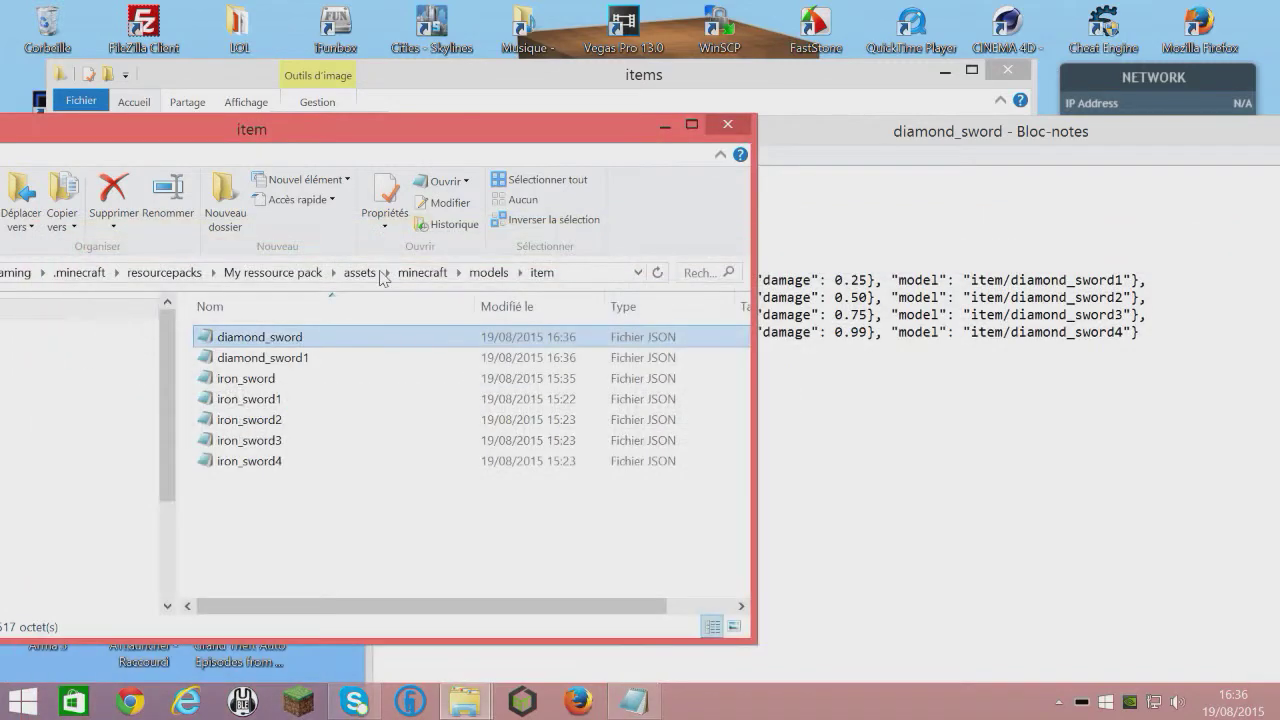
double_click(240, 357)
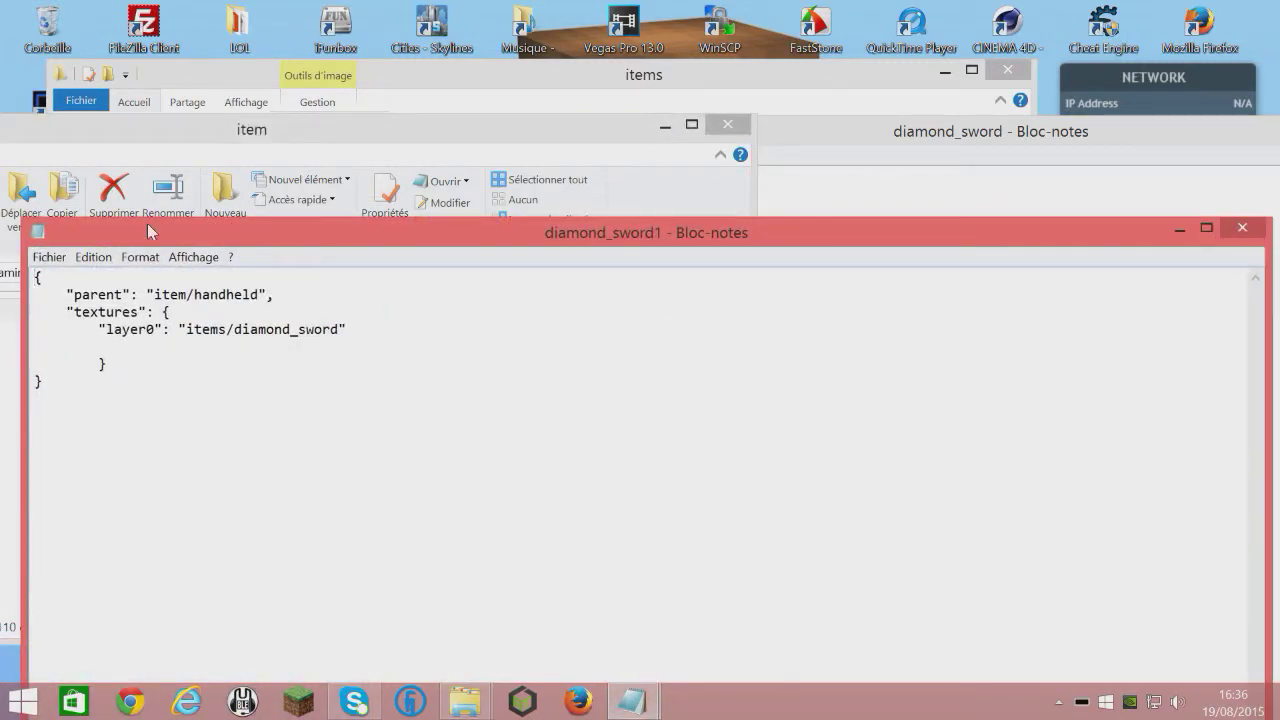
left_click_drag(352, 248, 776, 430)
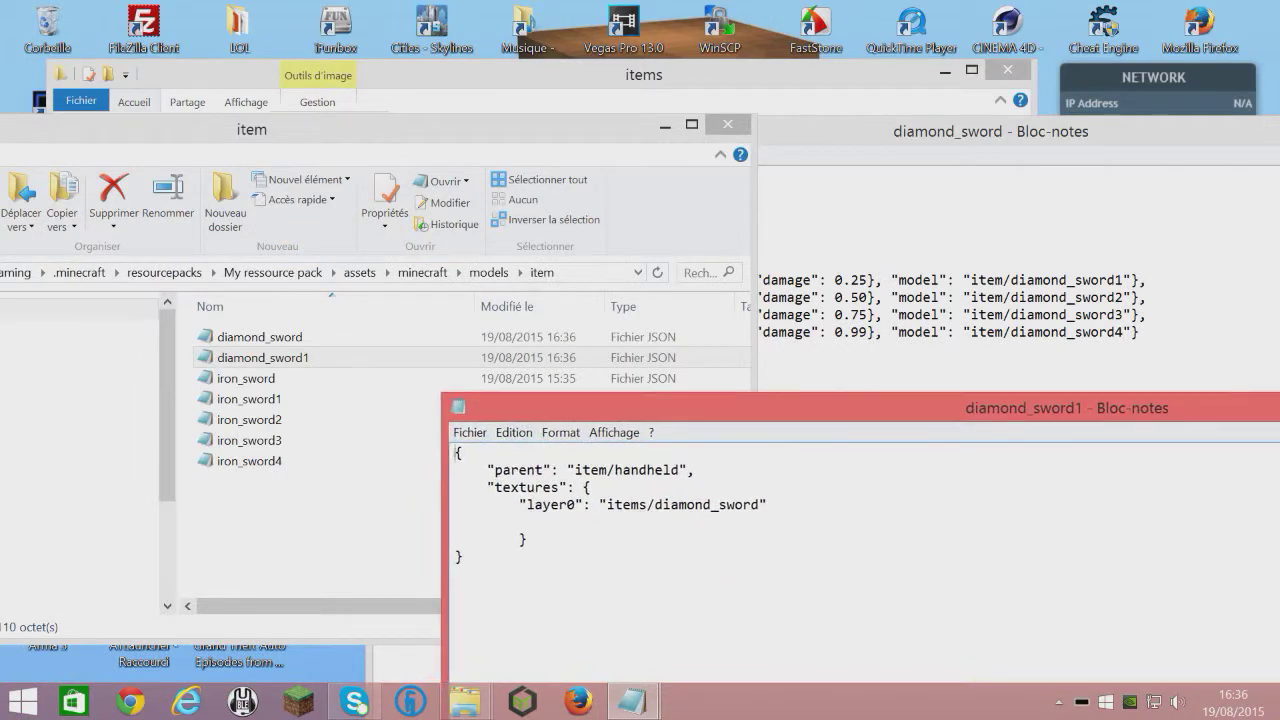
double_click(259, 337)
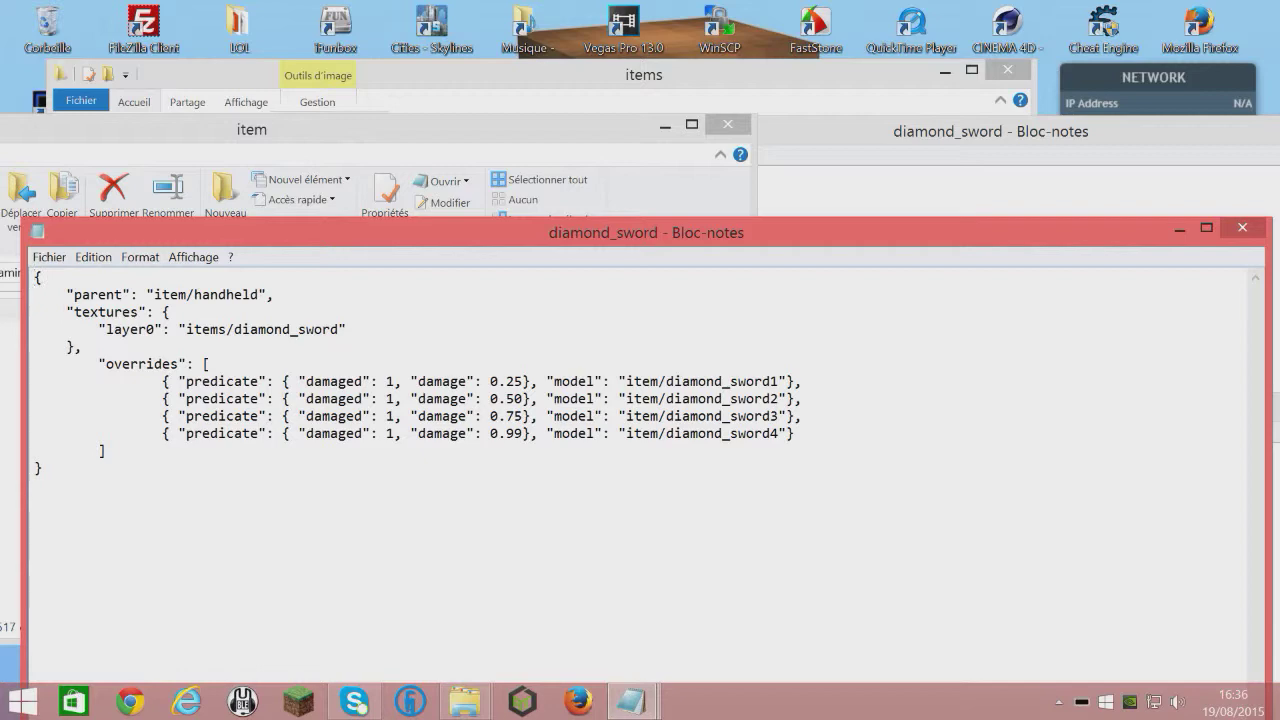
left_click_drag(600, 232, 348, 25)
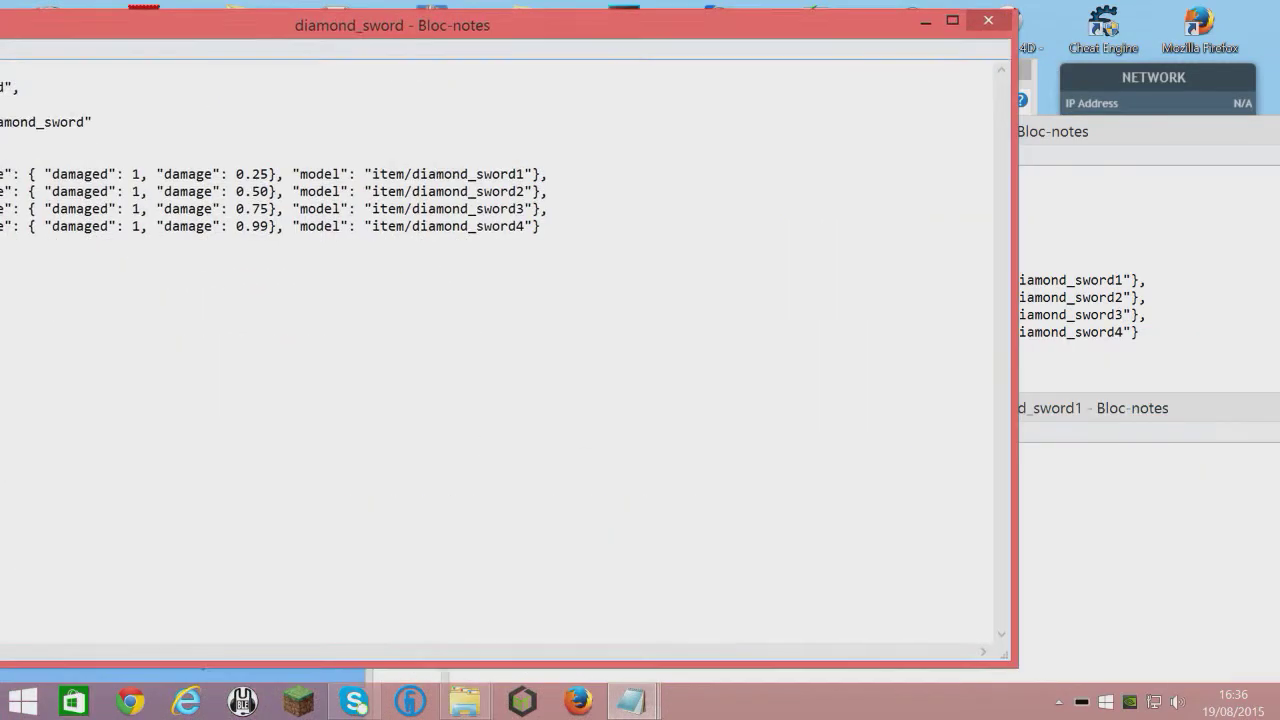
left_click_drag(478, 174, 525, 174)
left_click(988, 20)
left_click(292, 362)
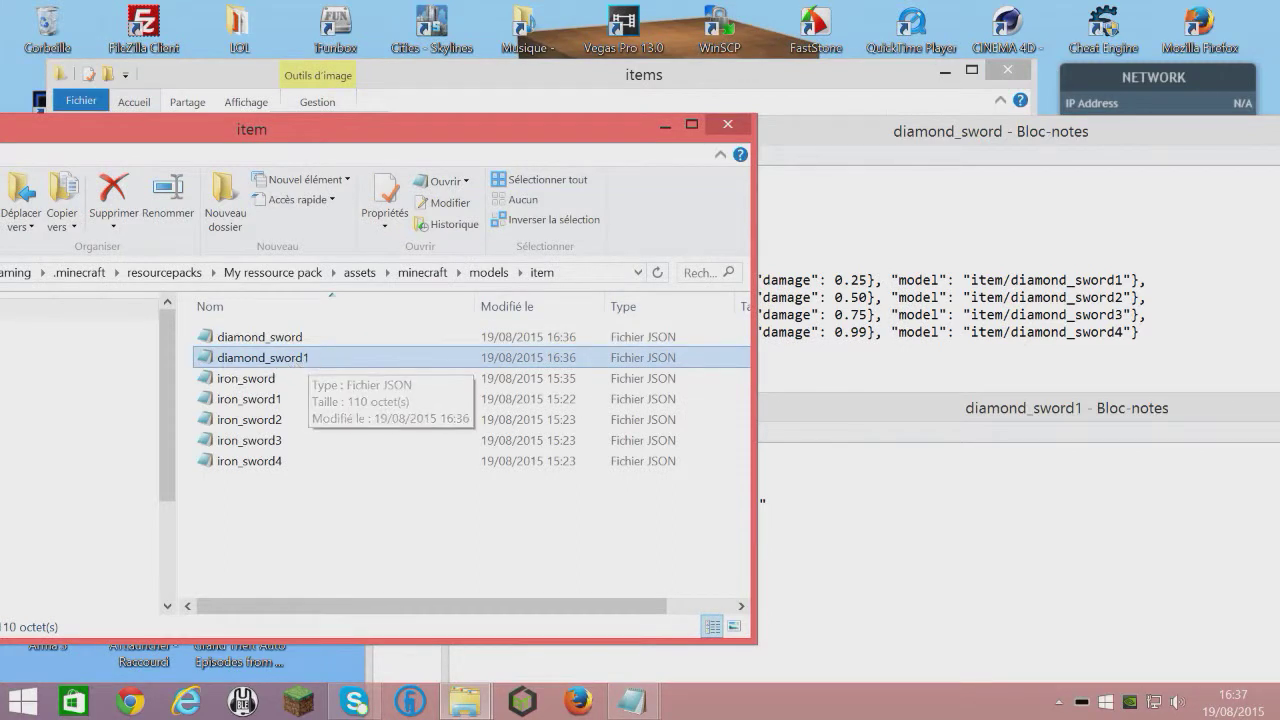
- Set the layer0 texture in the diamond_sword1 file to items/diamond_sword1, save it and put the file away
left_click_drag(947, 414, 1005, 136)
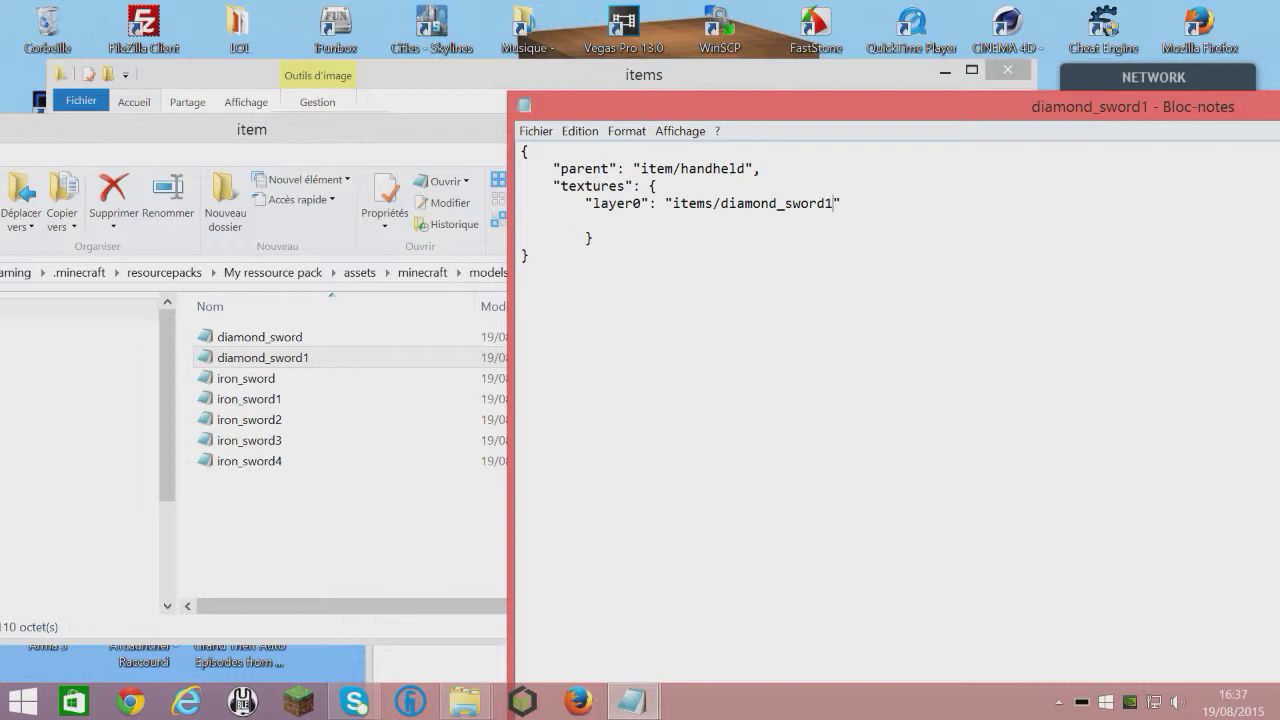
key("BackSpace")
key("End")
key("Delete")
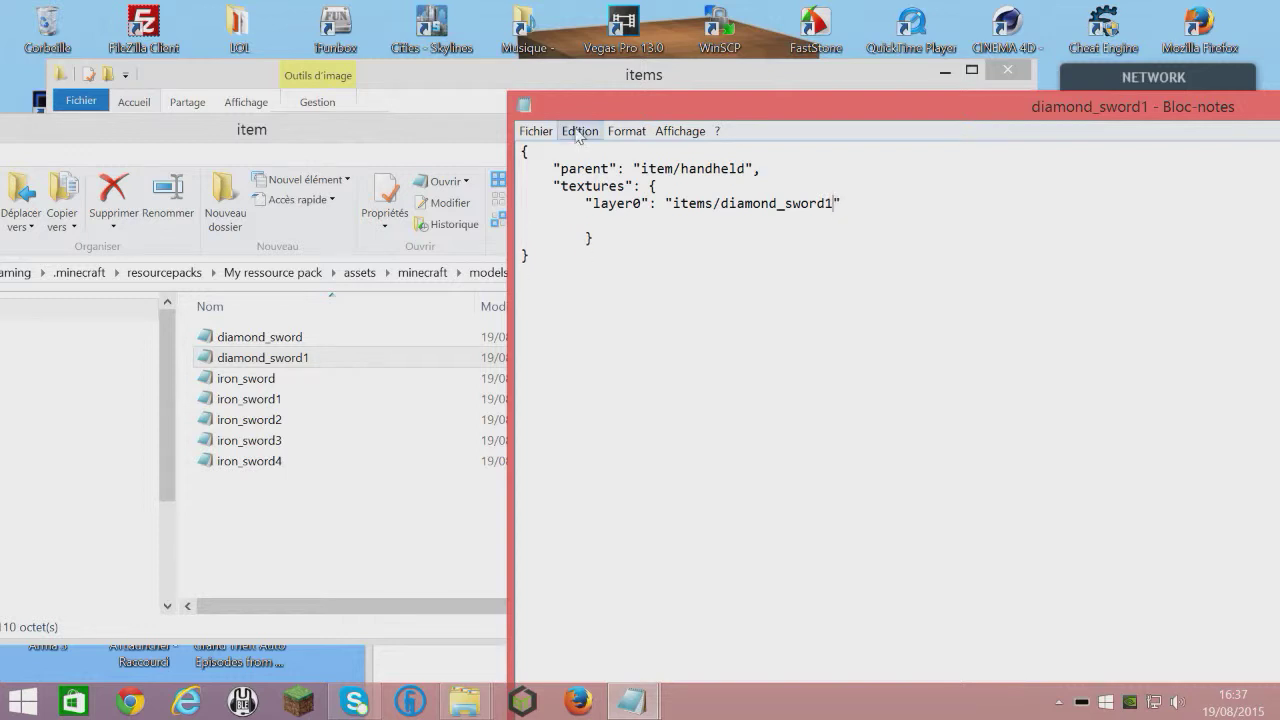
left_click(536, 131)
left_click(565, 192)
left_click_drag(952, 97, 520, 55)
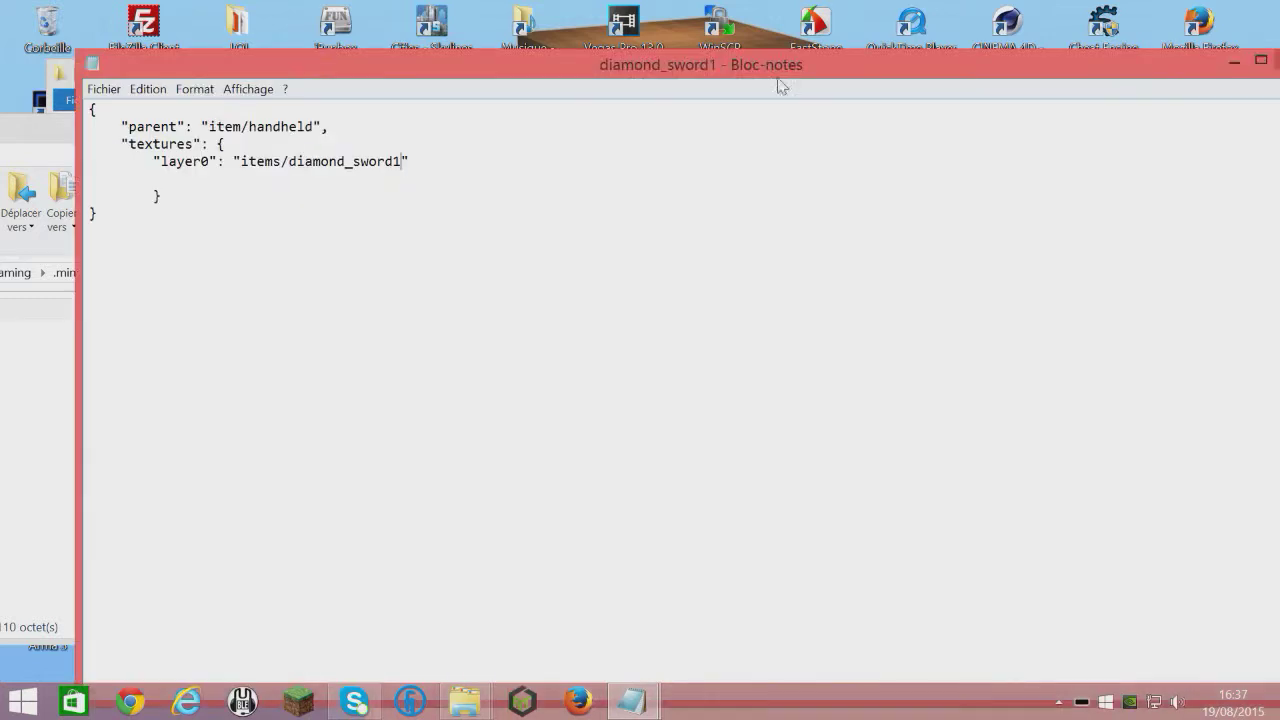
left_click(1234, 62)
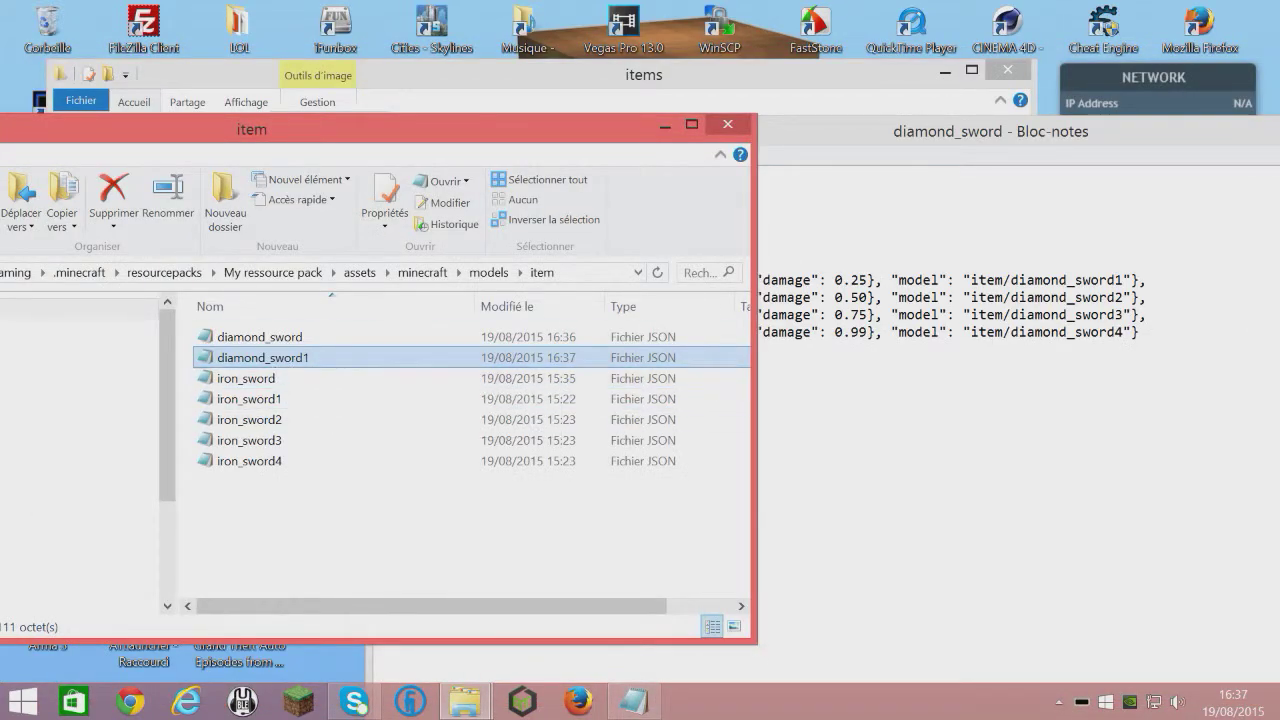
- Duplicate the diamond_sword1 model file within the item folder
left_click_drag(262, 357, 266, 355)
key("Escape")
right_click(268, 362)
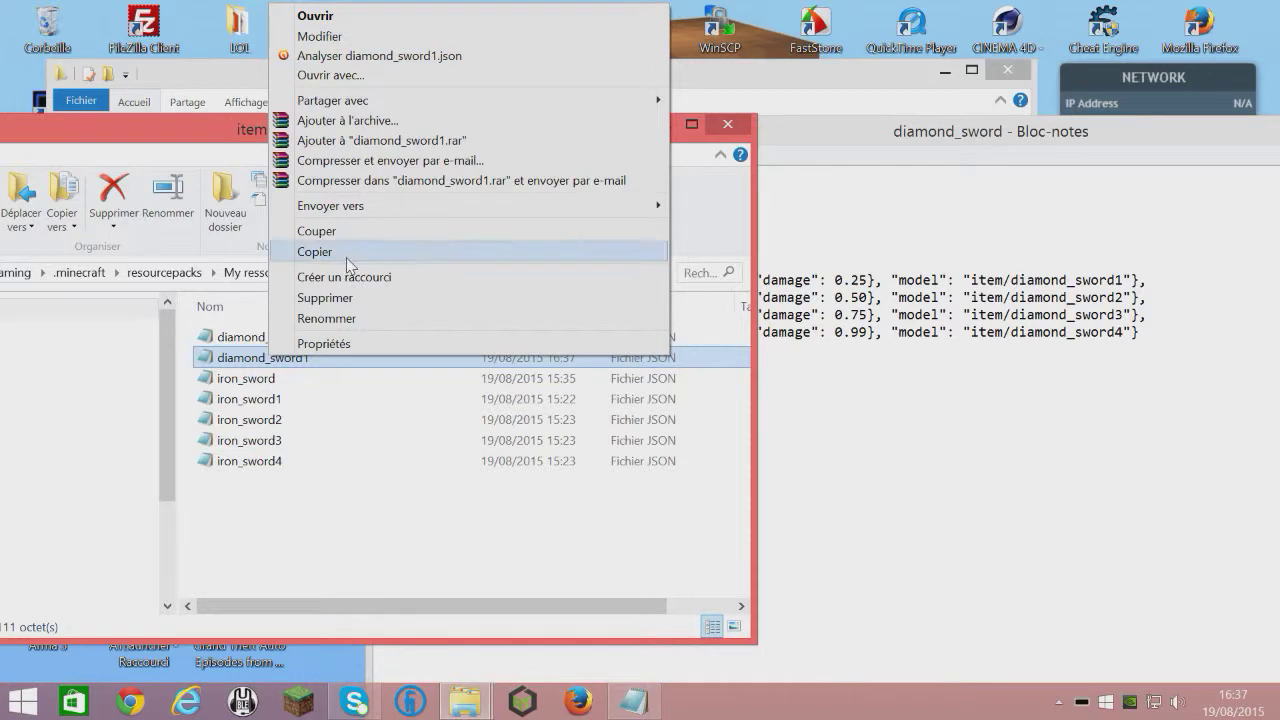
left_click(346, 254)
left_click_drag(145, 138, 276, 148)
left_click(117, 205)
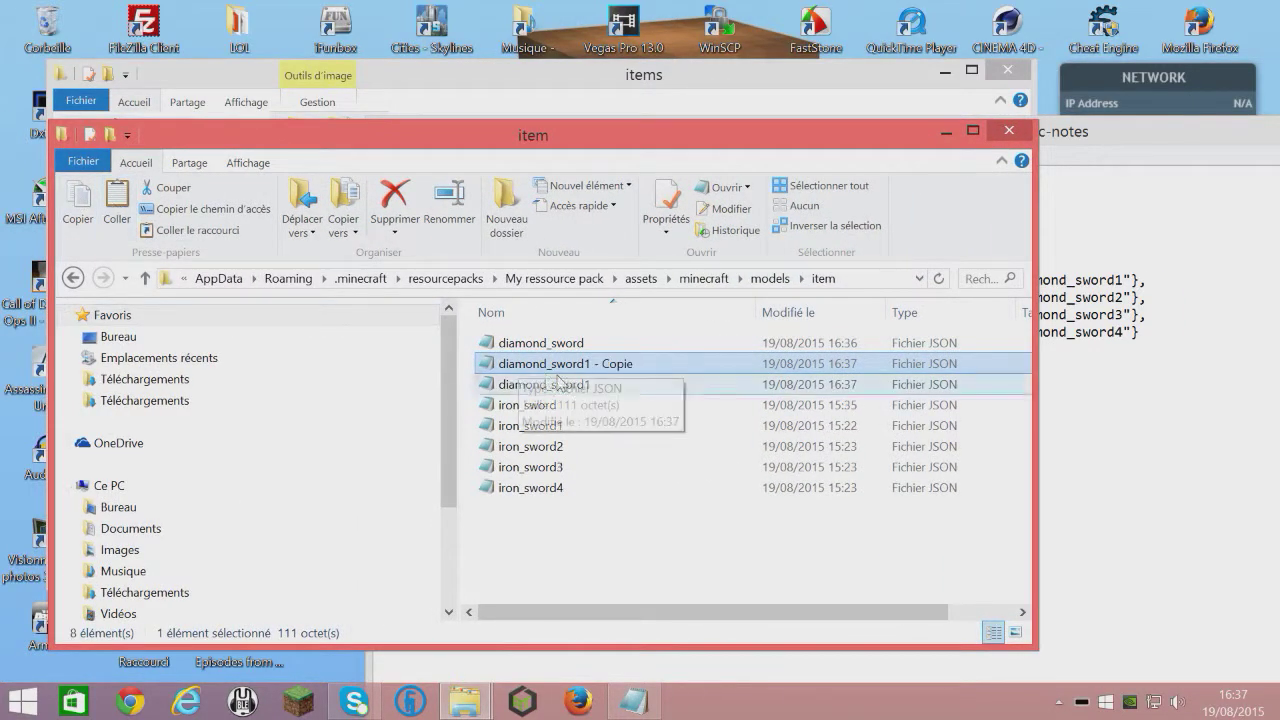
- Set the layer0 texture in the diamond_sword1 copy to items/diamond_sword2 and save the file
double_click(585, 364)
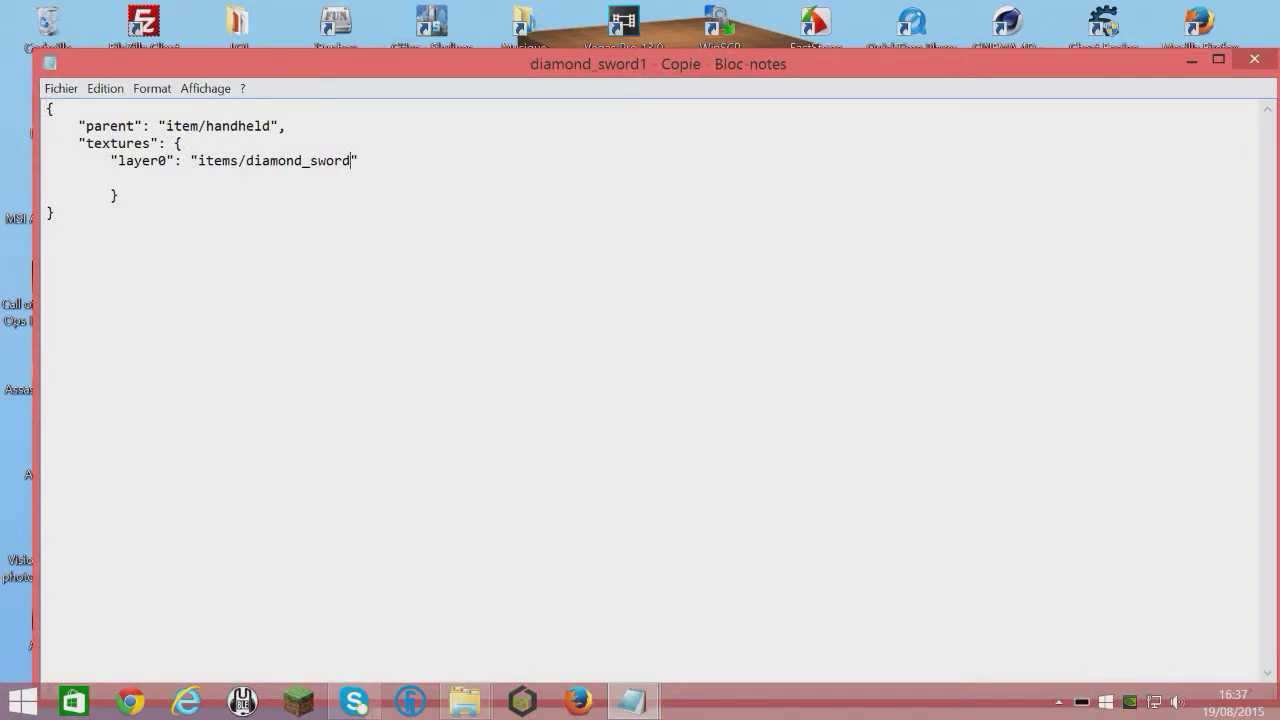
left_click(58, 88)
left_click(128, 151)
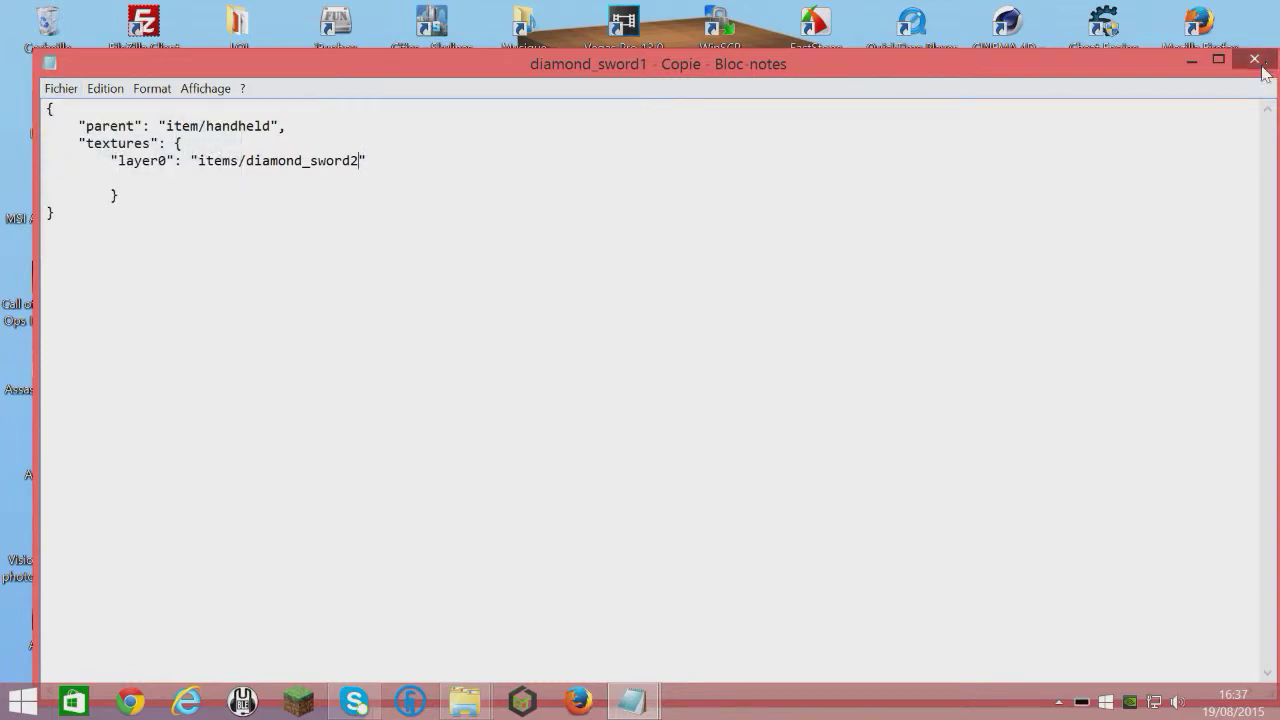
- Close the edited diamond_sword1 copy and rename the file as diamond_sword2
left_click(1254, 59)
right_click(608, 363)
left_click(694, 324)
key("End")
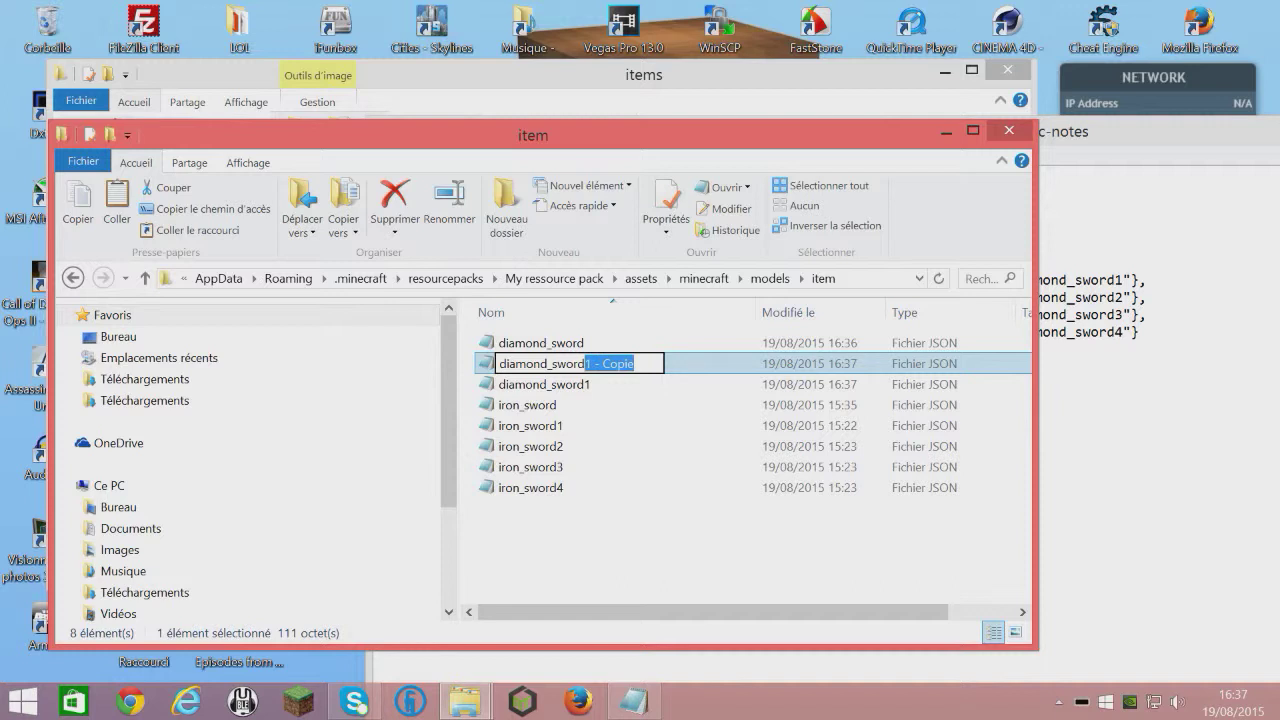
key("BackSpace")
type("2")
key("Return")
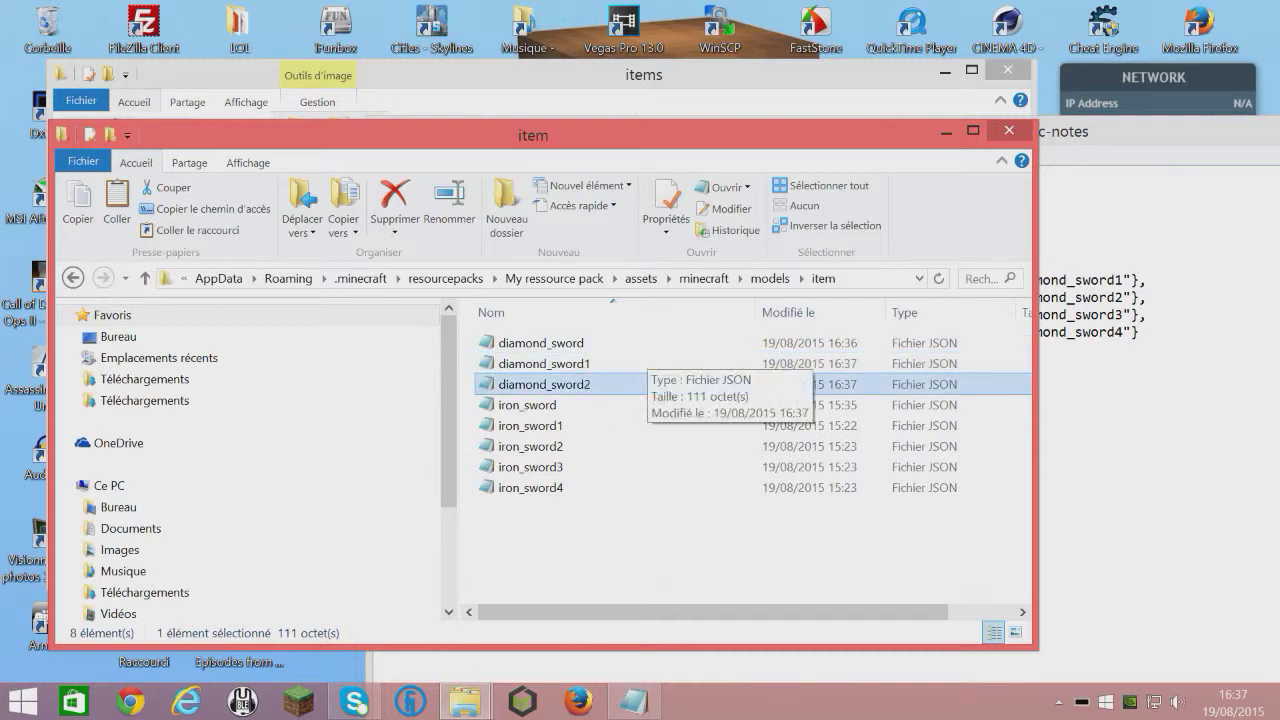
- Review the model names listed in the damage overrides of the diamond_sword file
double_click(541, 343)
left_click_drag(521, 228, 1148, 298)
left_click(443, 349)
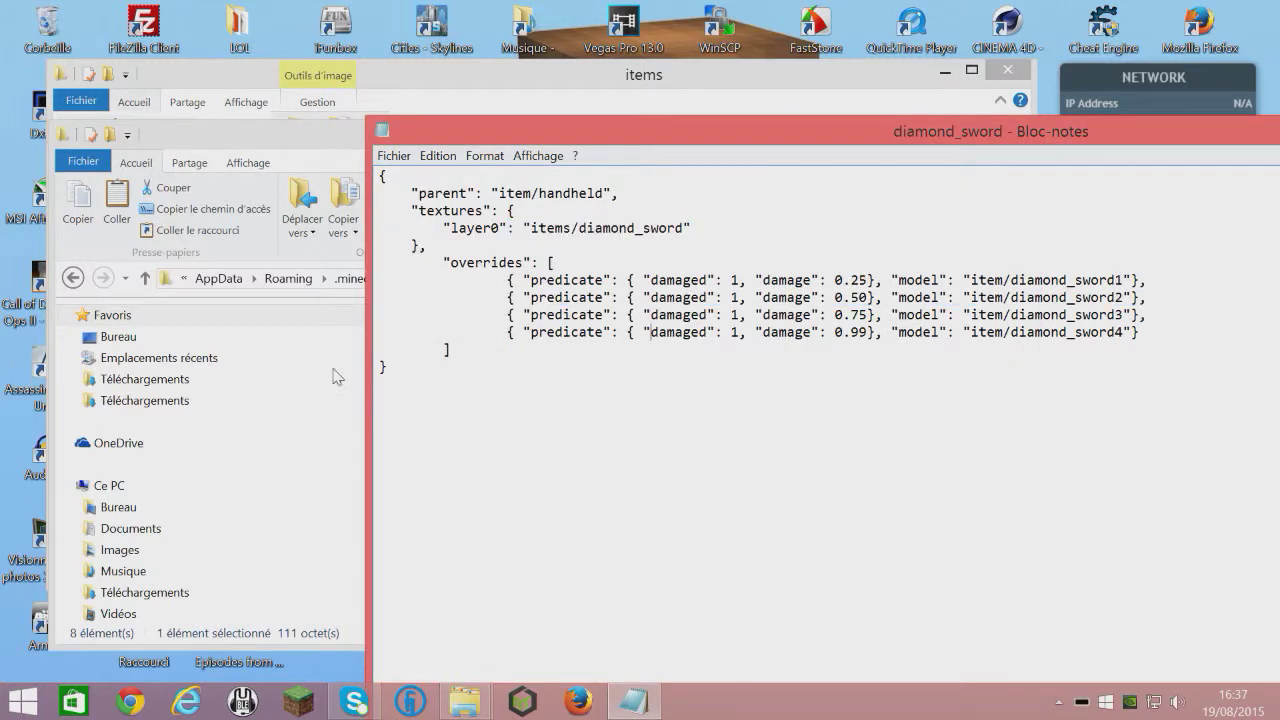
- Paste two more copies of the diamond_sword1 model file into the item folder
left_click(120, 237)
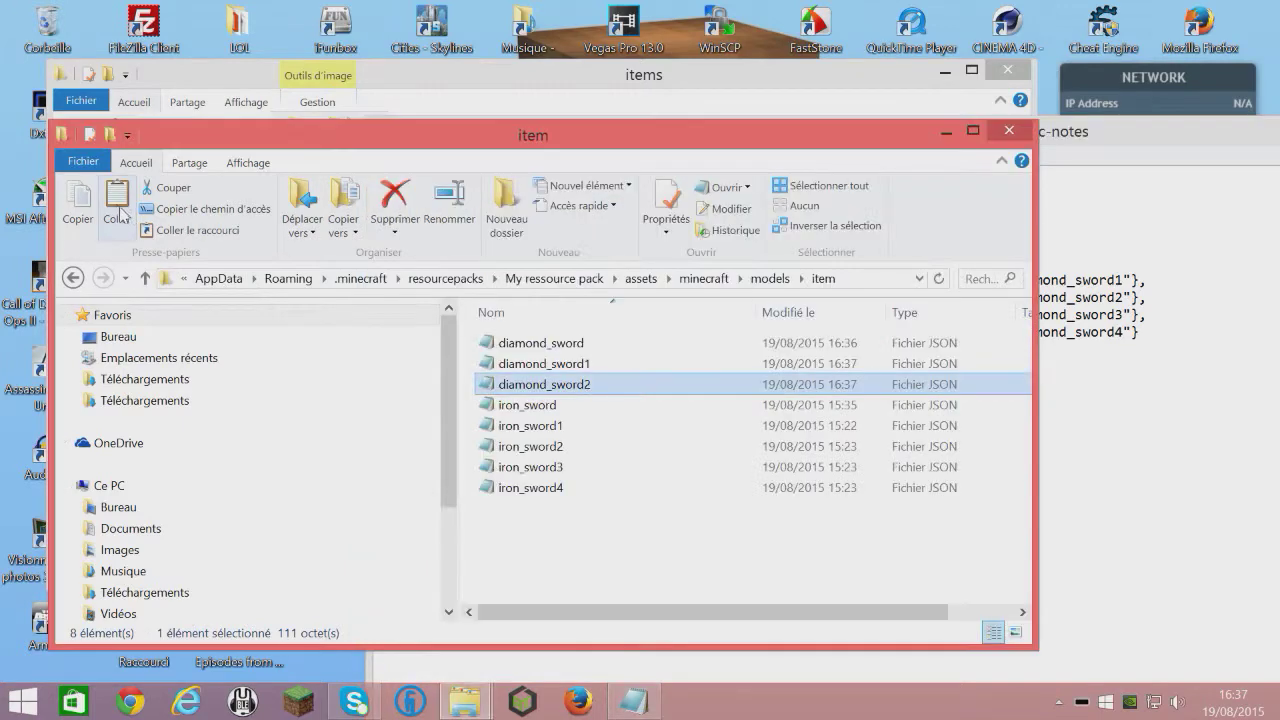
left_click(117, 200)
left_click(117, 200)
- Set the layer0 texture in "diamond_sword1 - Copie" to items/diamond_sword4, save it and put the file away
left_click(628, 386)
double_click(628, 386)
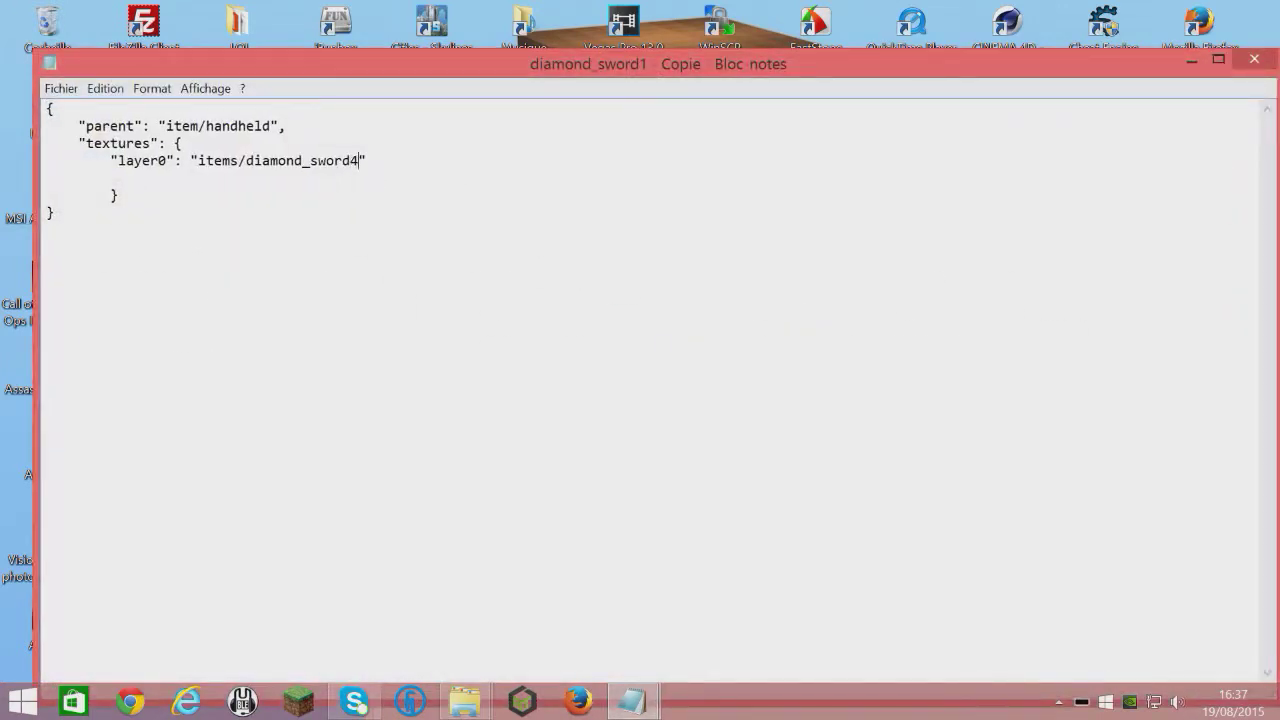
left_click(61, 88)
left_click(75, 151)
left_click(1194, 60)
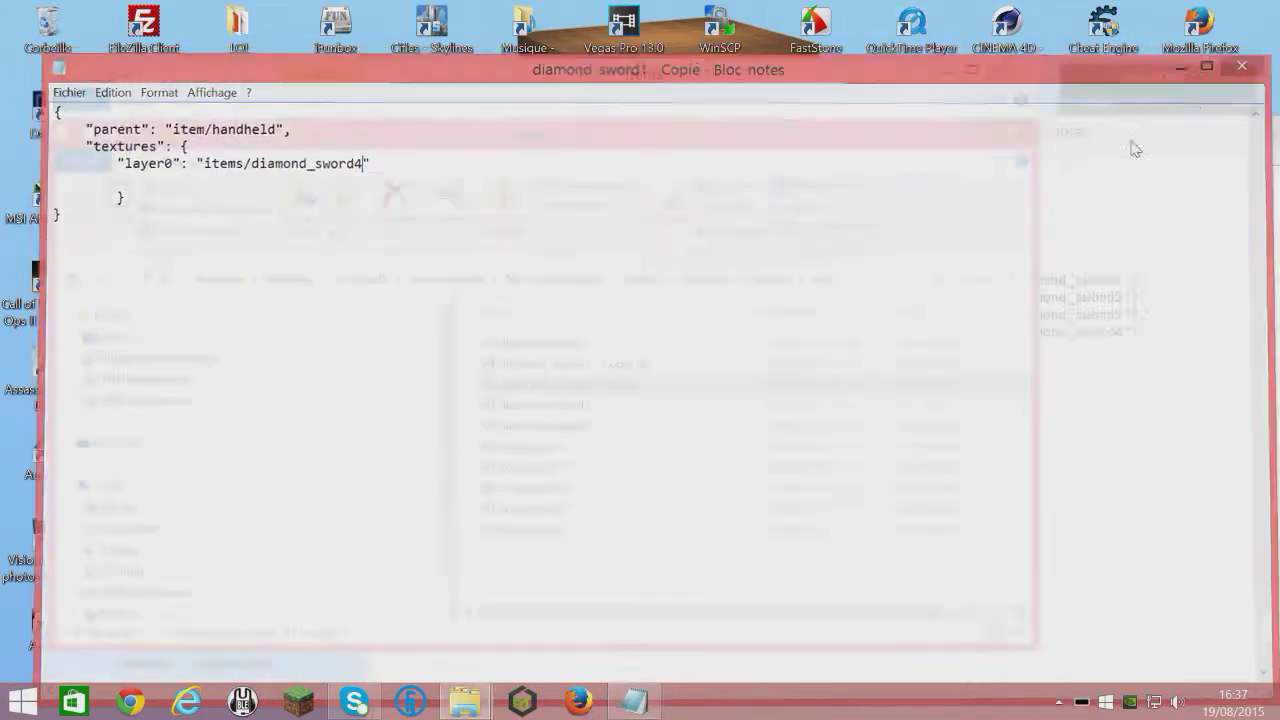
- Rename the "diamond_sword1 - Copie" file as diamond_sword4
right_click(608, 383)
left_click(663, 344)
key("End")
key("ctrl+shift+Left")
key("BackSpace")
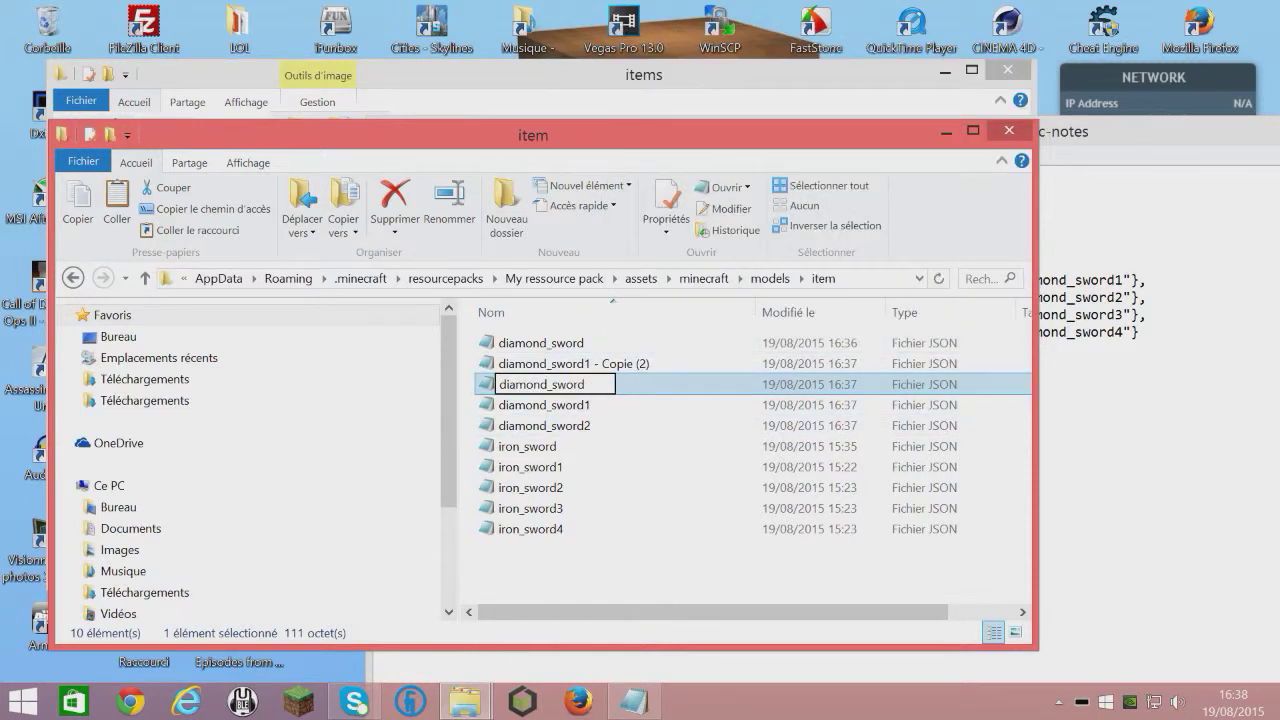
key("Return")
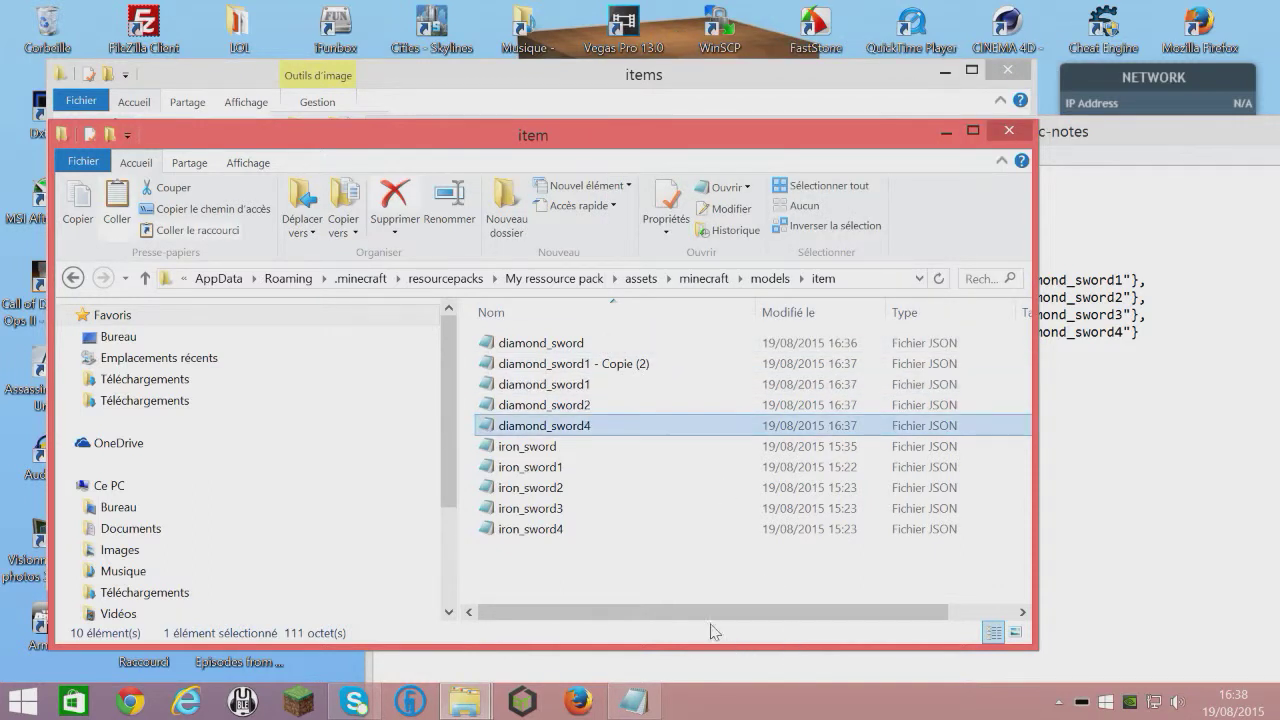
- Set the layer0 texture in "diamond_sword1 - Copie (2)" to items/diamond_sword3, then save and close the file
double_click(640, 366)
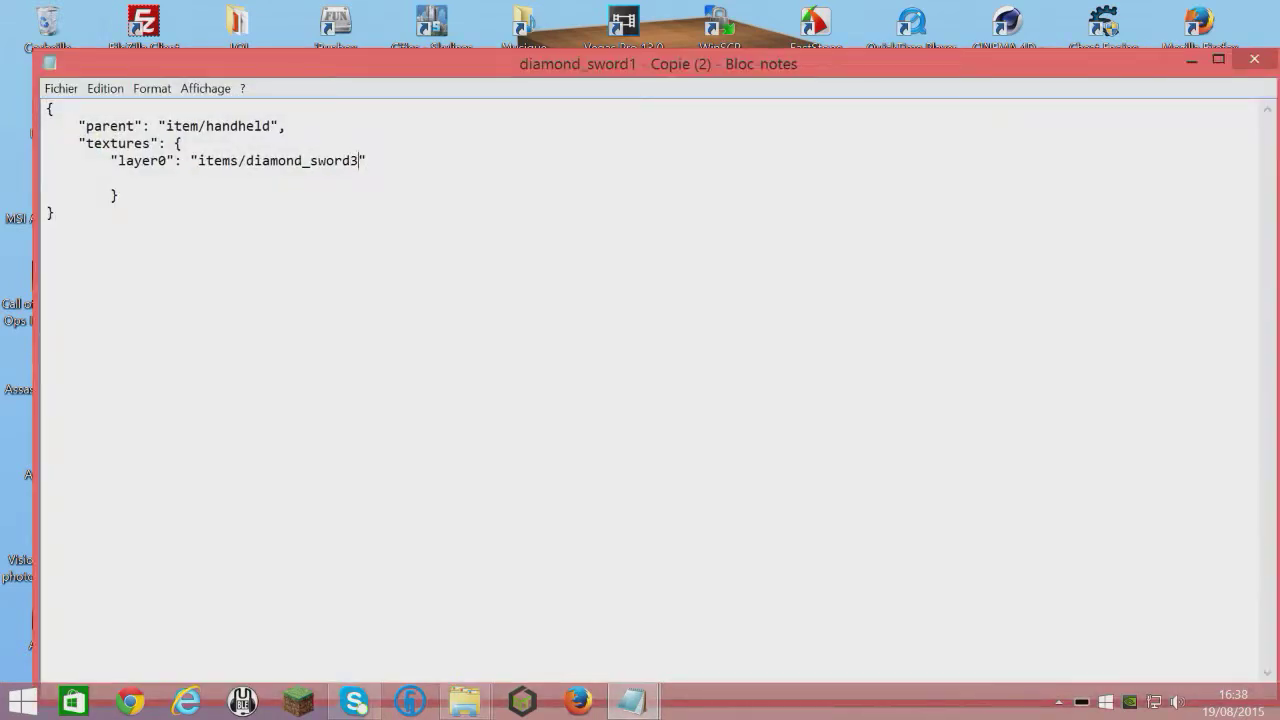
left_click(61, 88)
left_click(90, 151)
left_click(1254, 60)
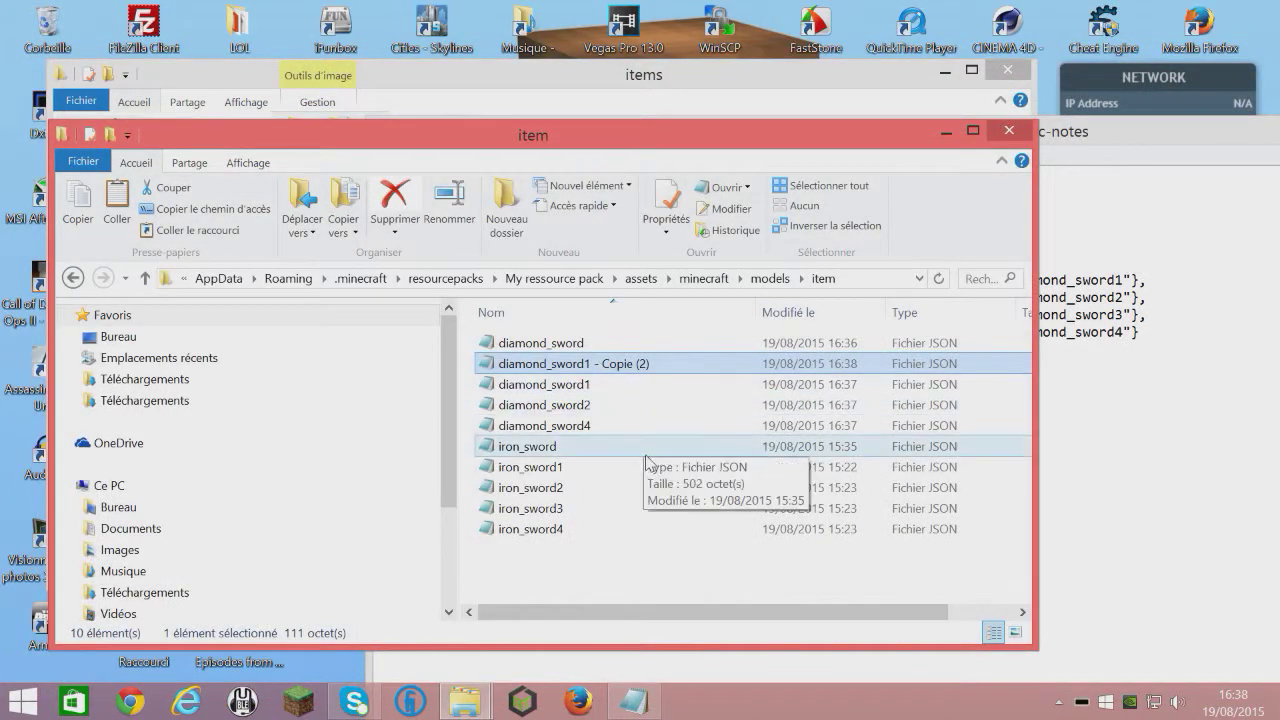
- Rename the "diamond_sword1 - Copie (2)" file as diamond_sword3
right_click(622, 362)
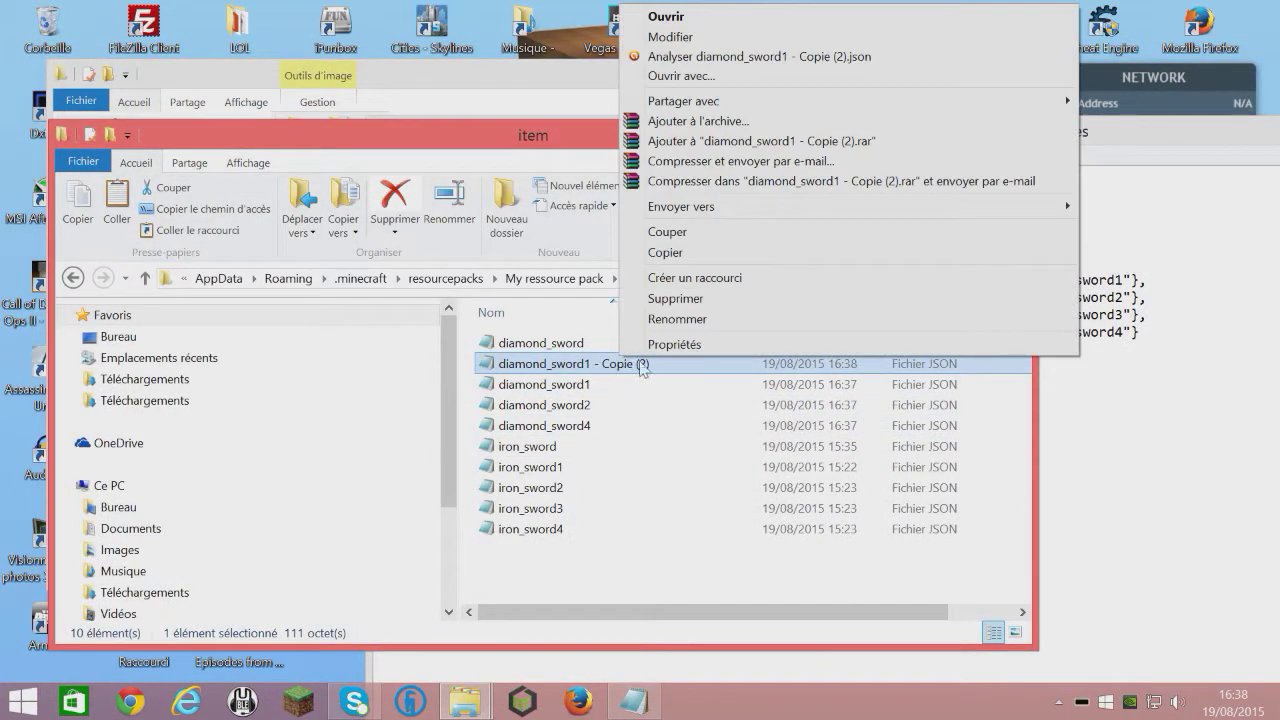
left_click(677, 319)
key("End")
key("ctrl+shift+Left")
key("ctrl+shift+Left")
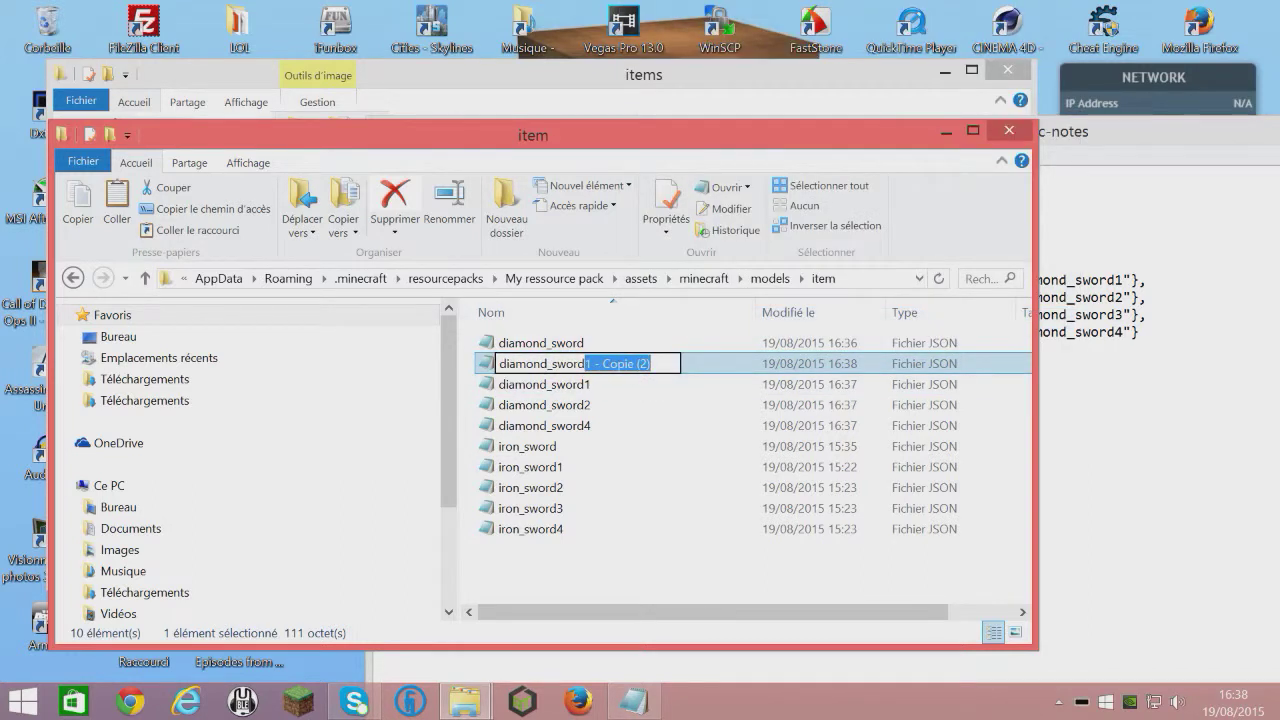
key("BackSpace")
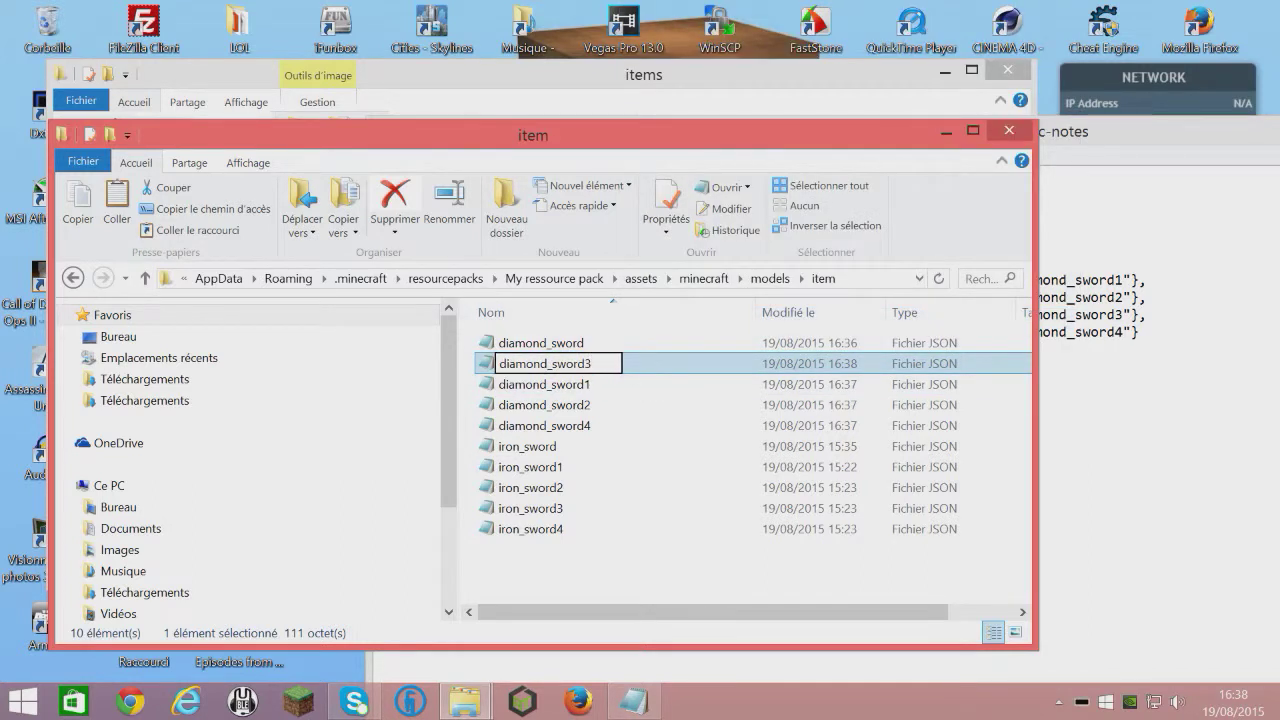
key("Return")
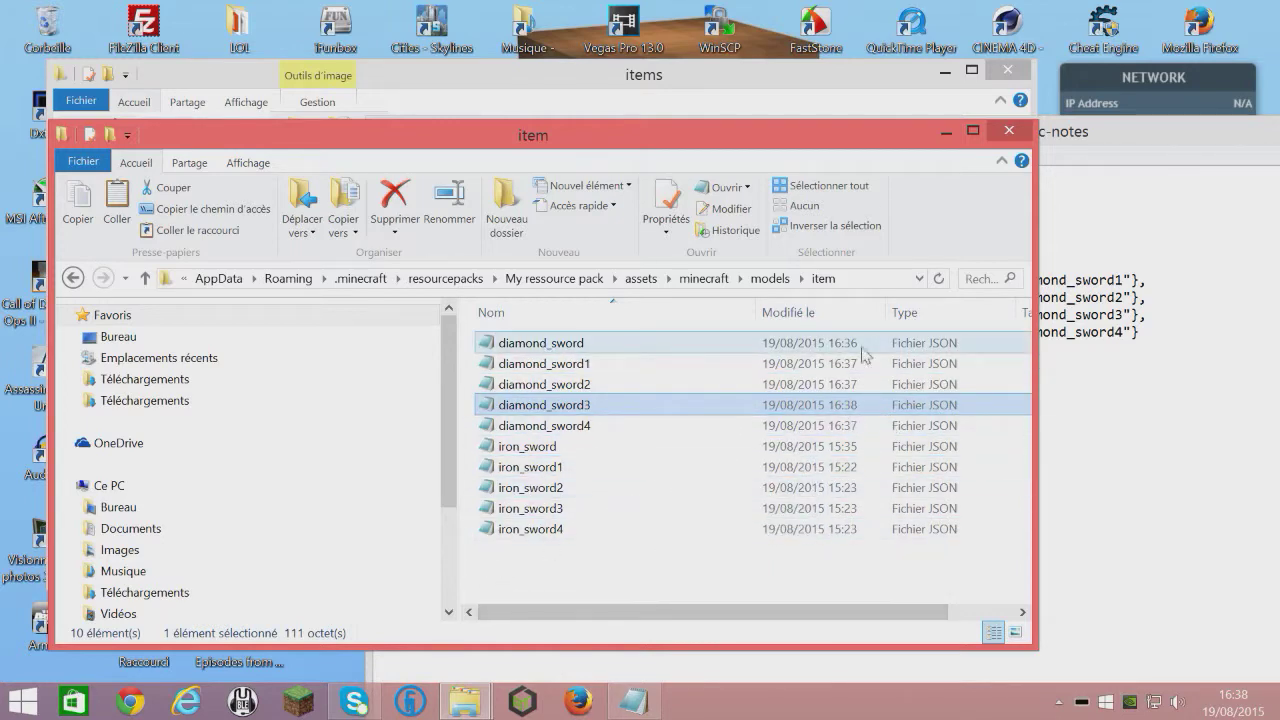
- Close the open diamond_sword file and the items texture folder window
double_click(820, 343)
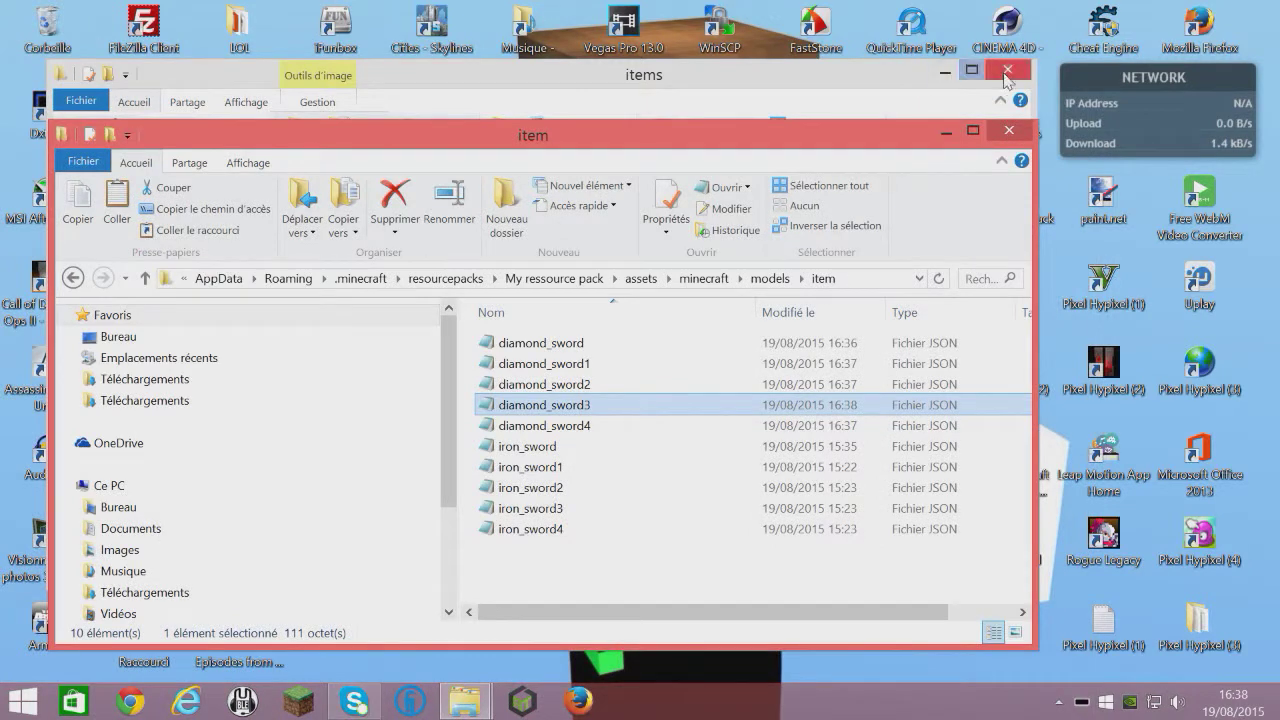
left_click(1007, 70)
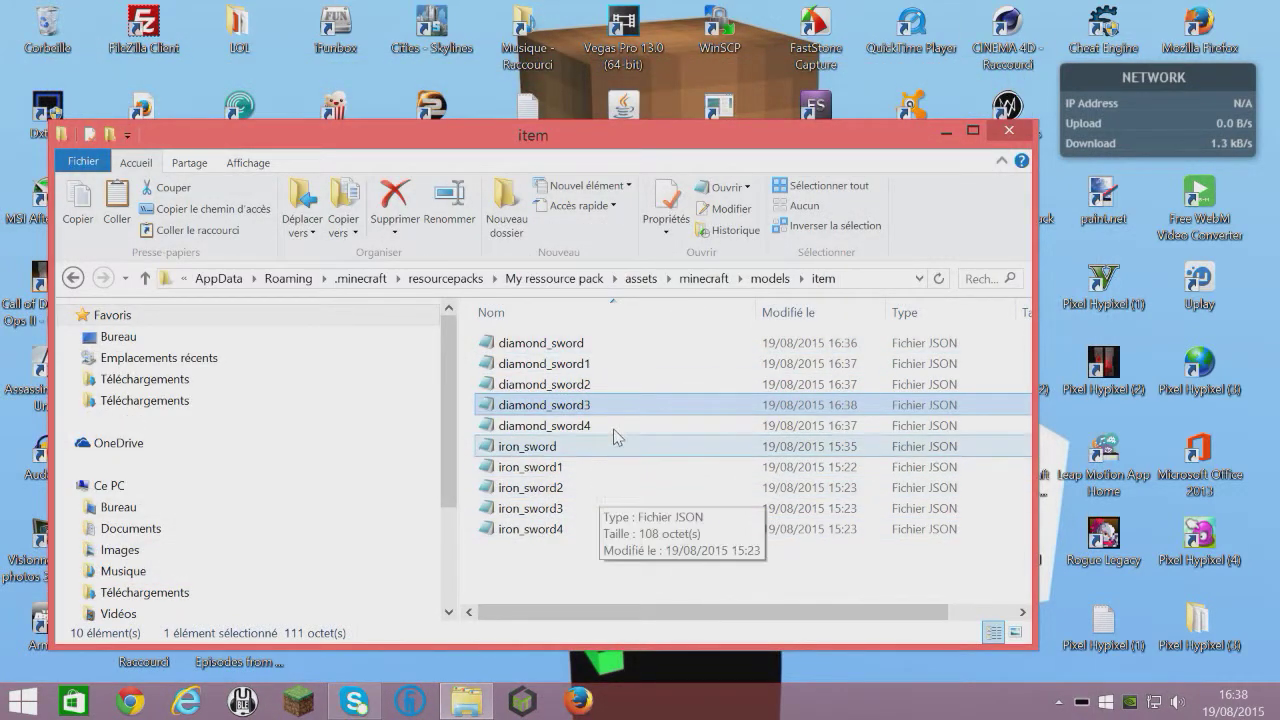
- Compare the damage overrides in diamond_sword with the layer0 texture in diamond_sword1, closing each file after viewing
double_click(604, 348)
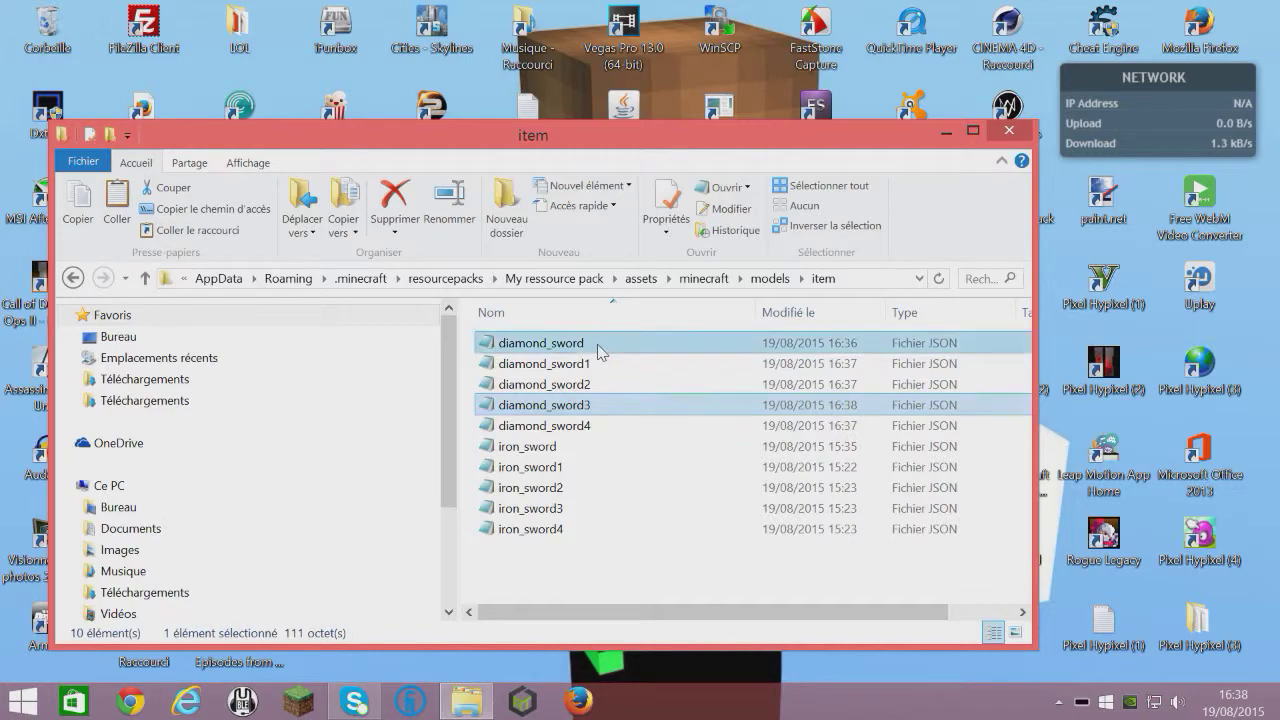
left_click_drag(577, 122, 1262, 110)
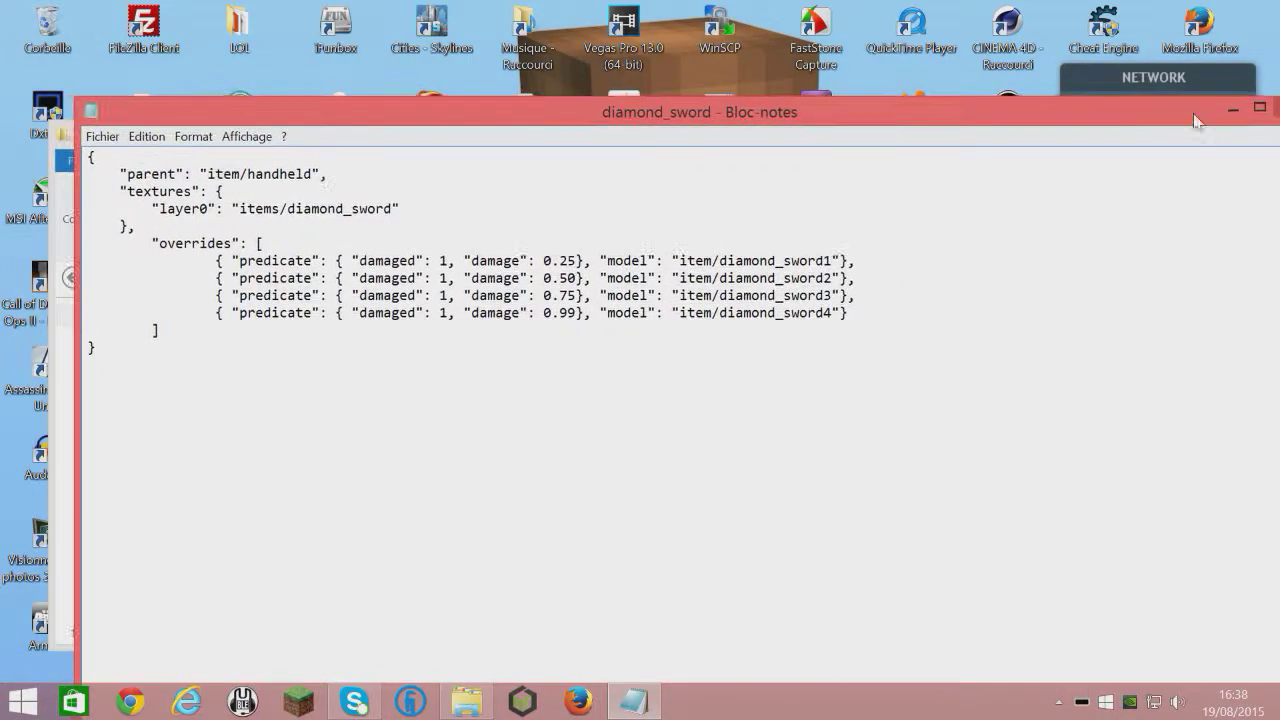
left_click(1228, 114)
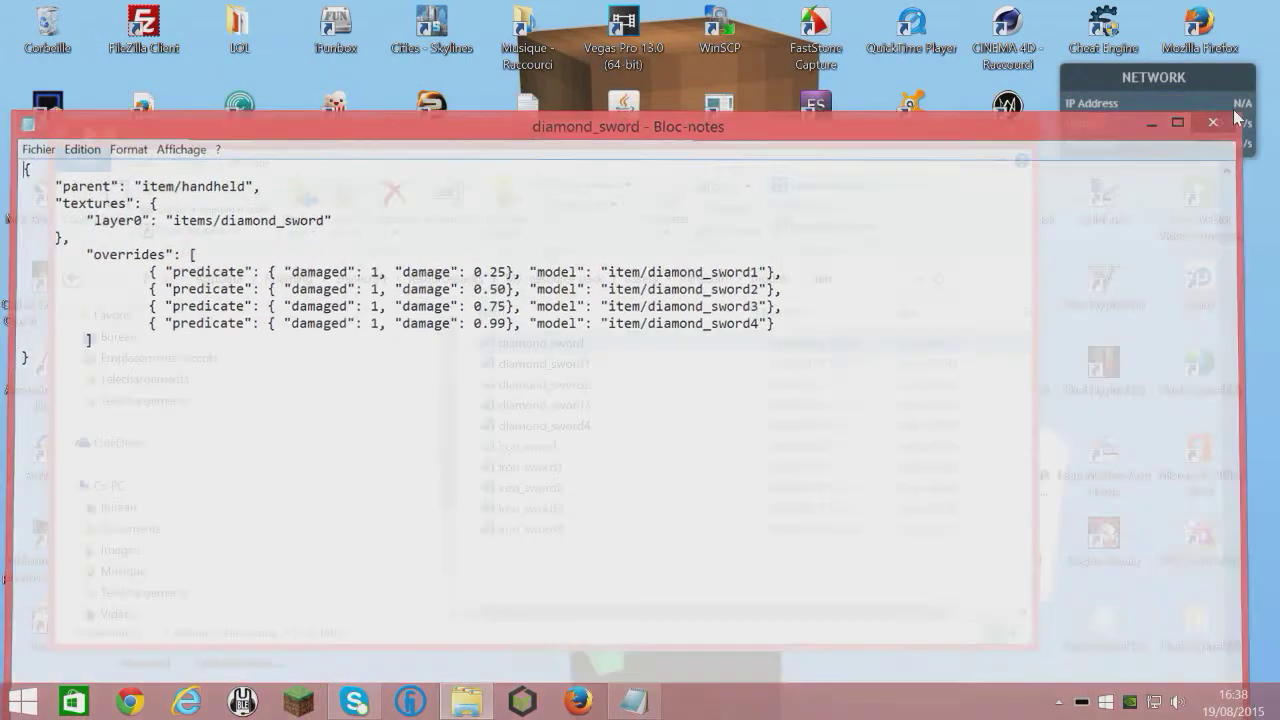
double_click(560, 366)
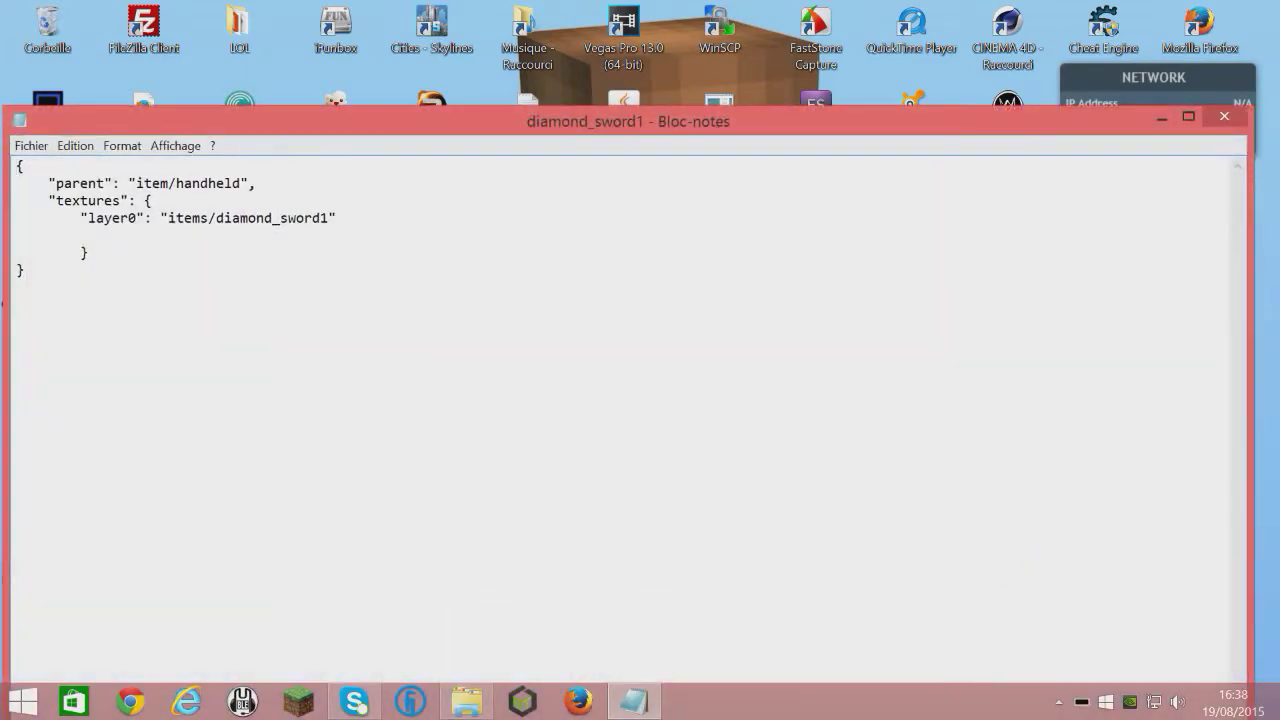
left_click(1224, 117)
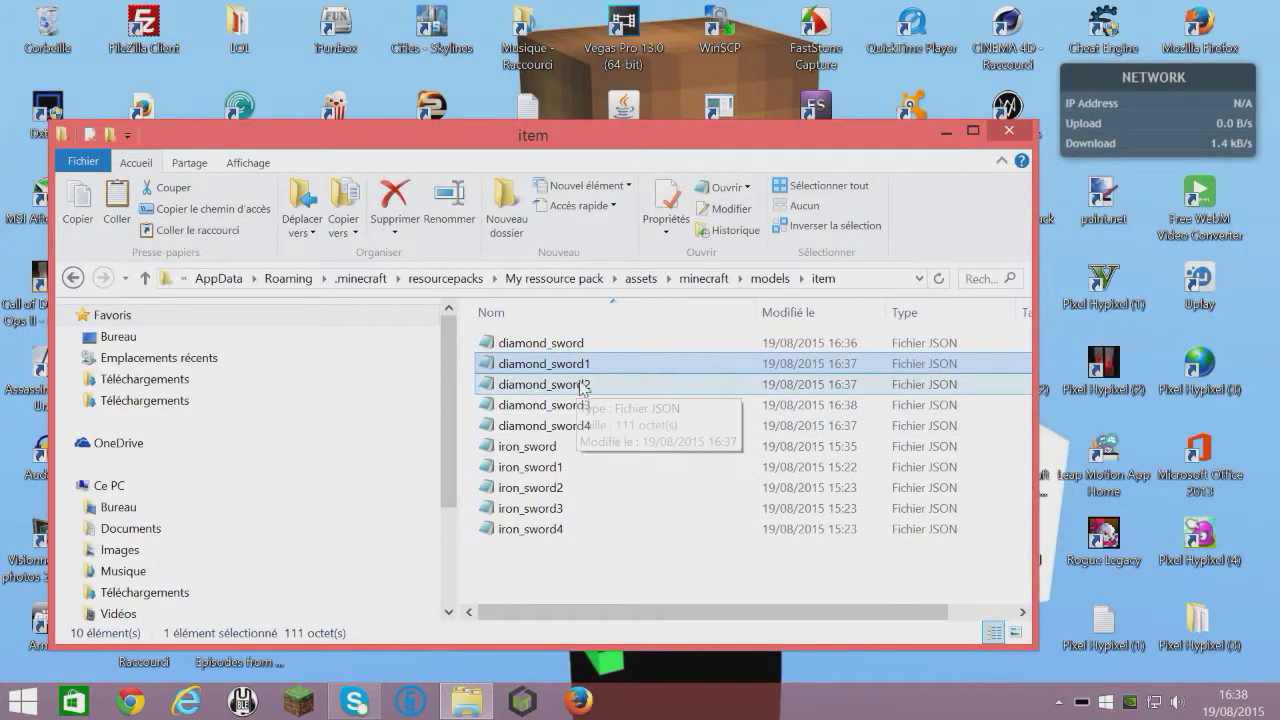
- Open the diamond_sword file and arrange it side by side with the item folder window
double_click(545, 343)
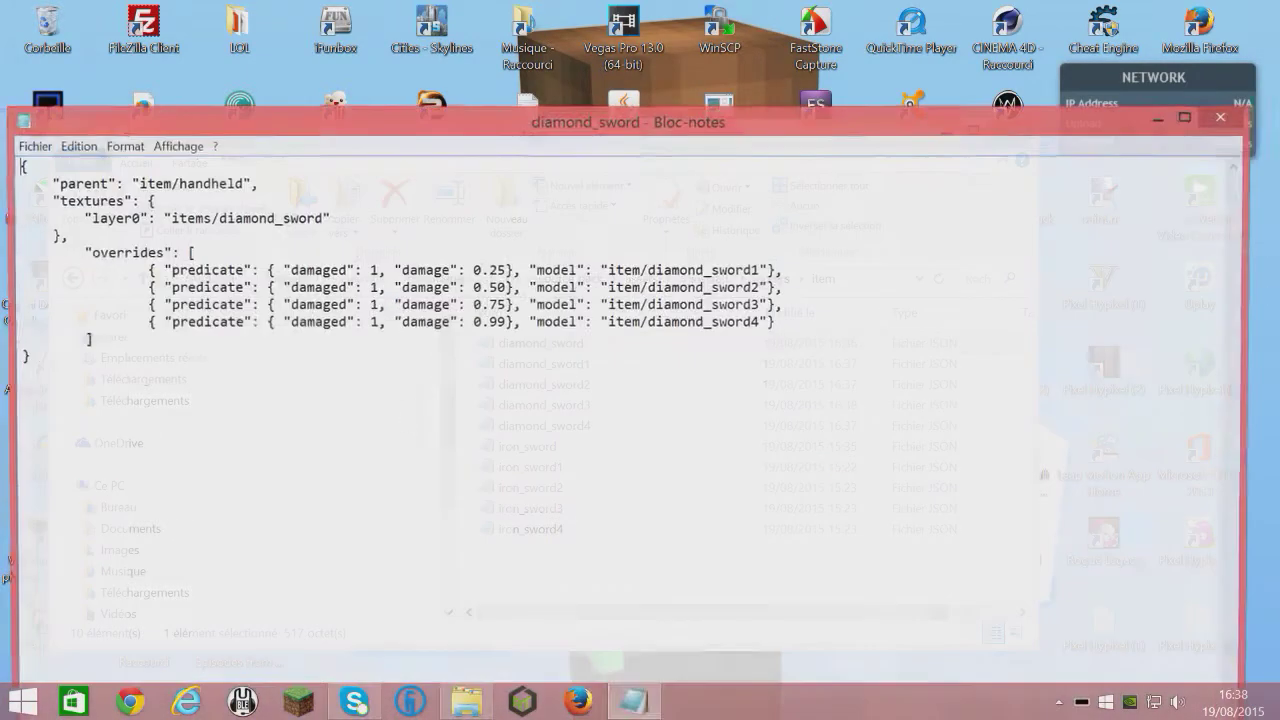
left_click_drag(245, 133, 1045, 225)
left_click(318, 135)
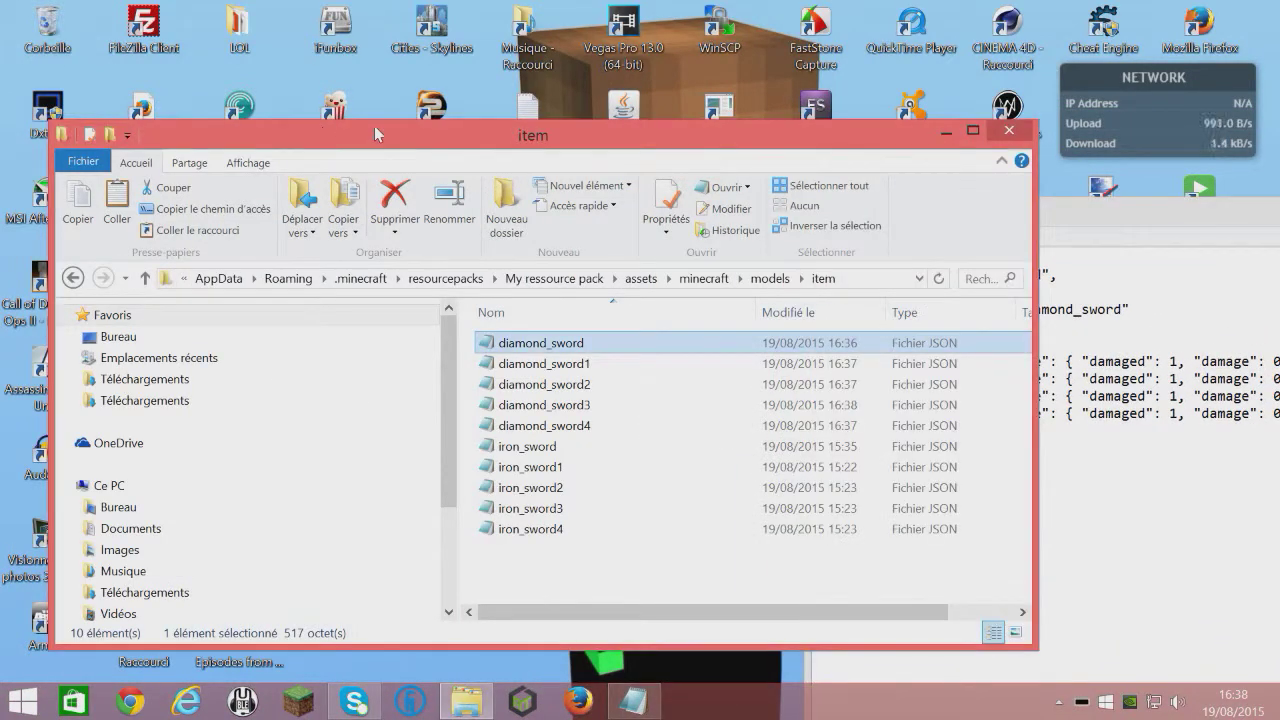
left_click_drag(374, 125, 2, 125)
left_click_drag(1097, 213, 849, 58)
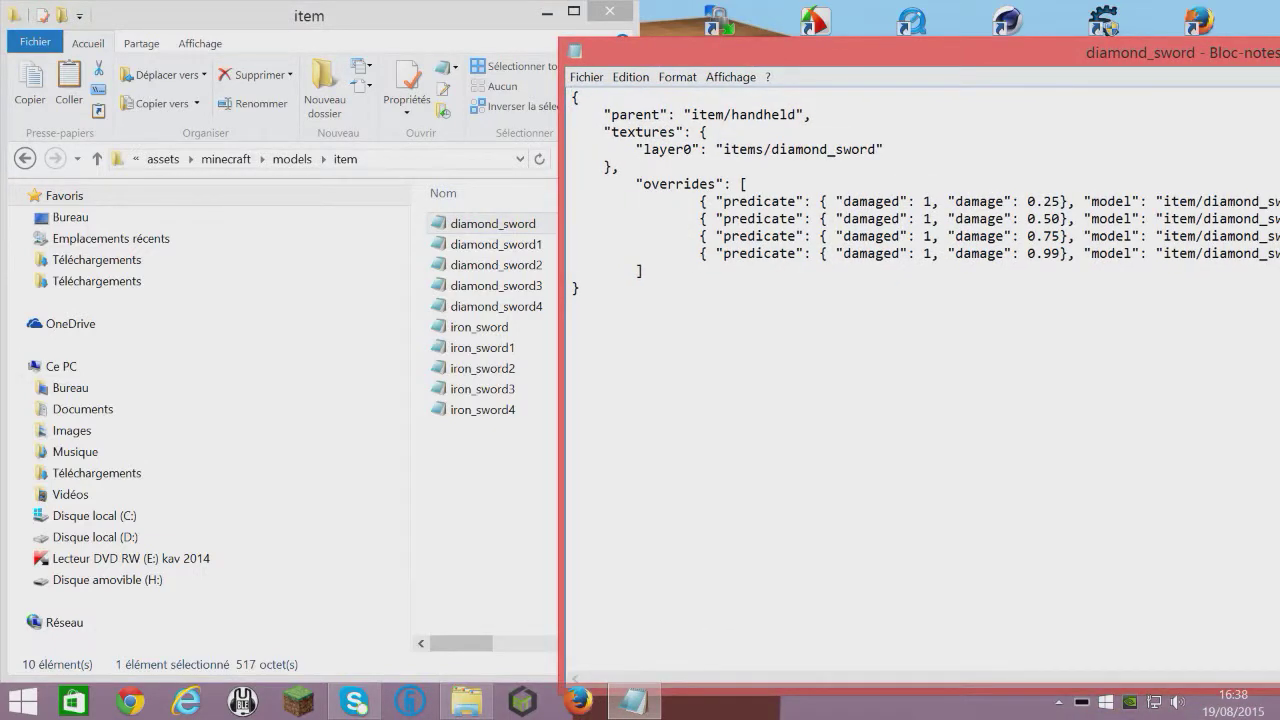
left_click_drag(1125, 64, 866, 88)
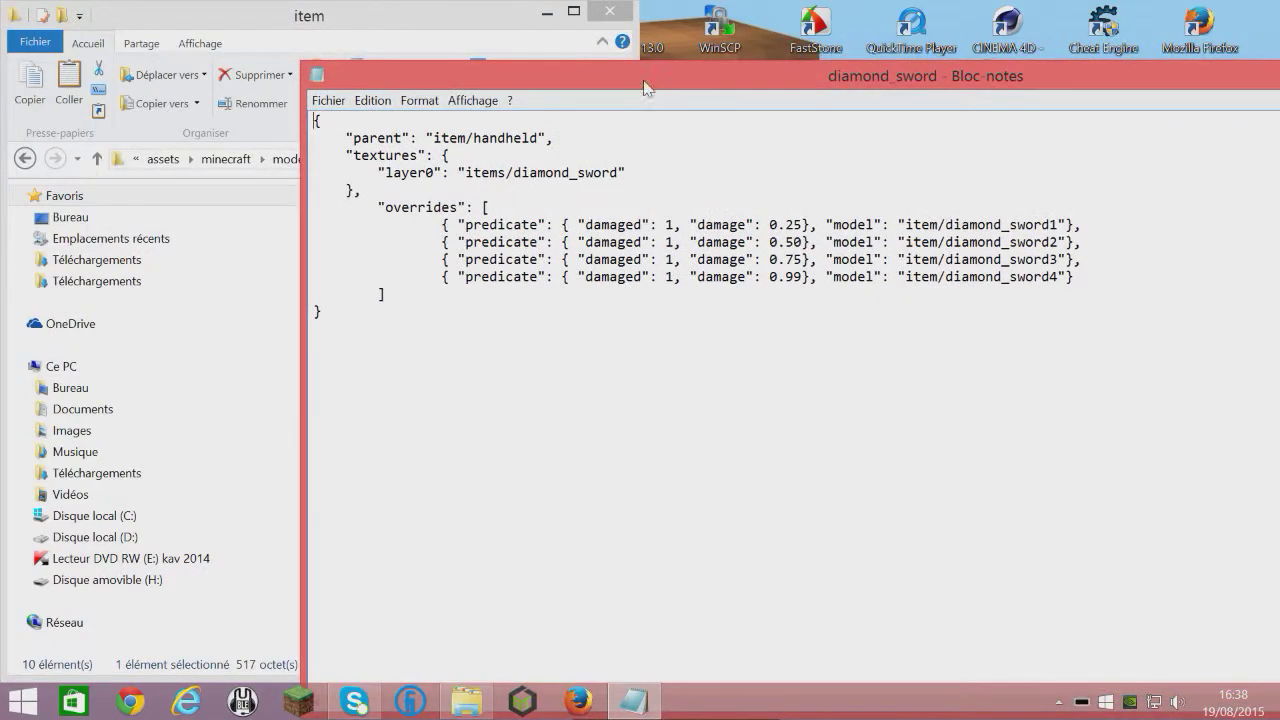
left_click_drag(668, 92, 1012, 100)
- Check the layer0 path in diamond_sword1 against the diamond sword images in the pack's textures/items folder
double_click(532, 243)
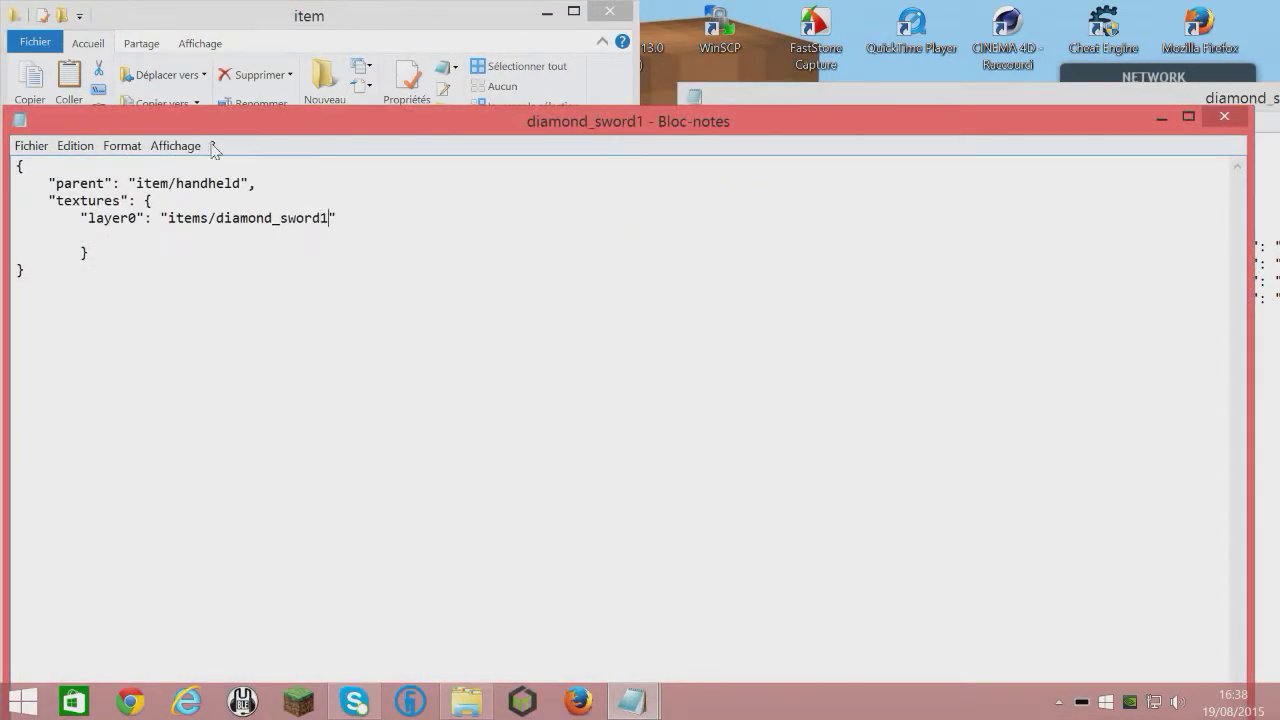
left_click(1224, 116)
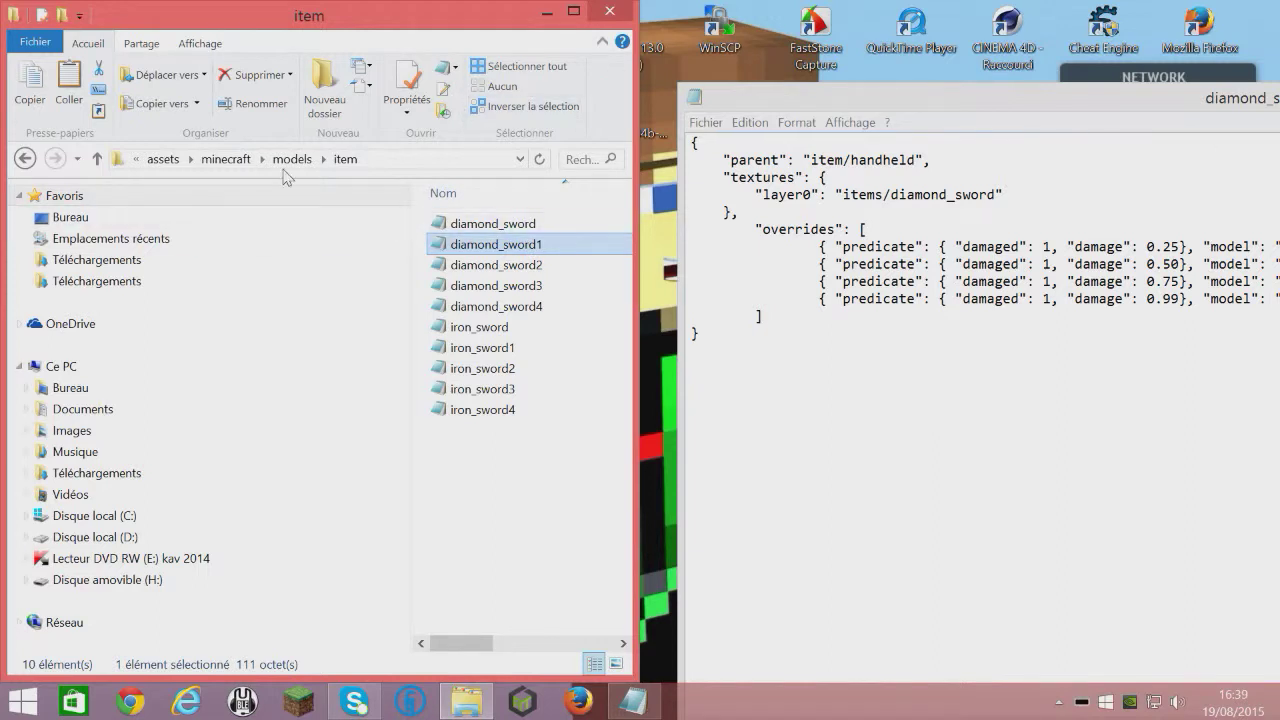
left_click(226, 159)
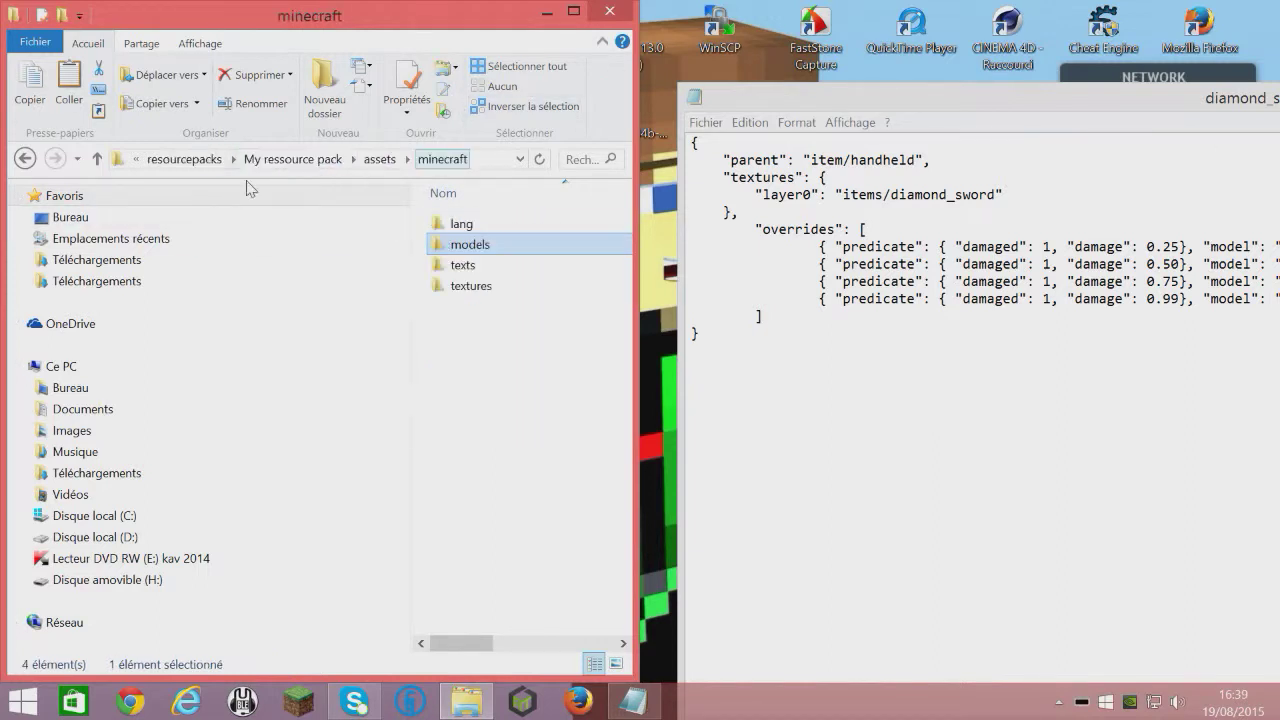
double_click(470, 286)
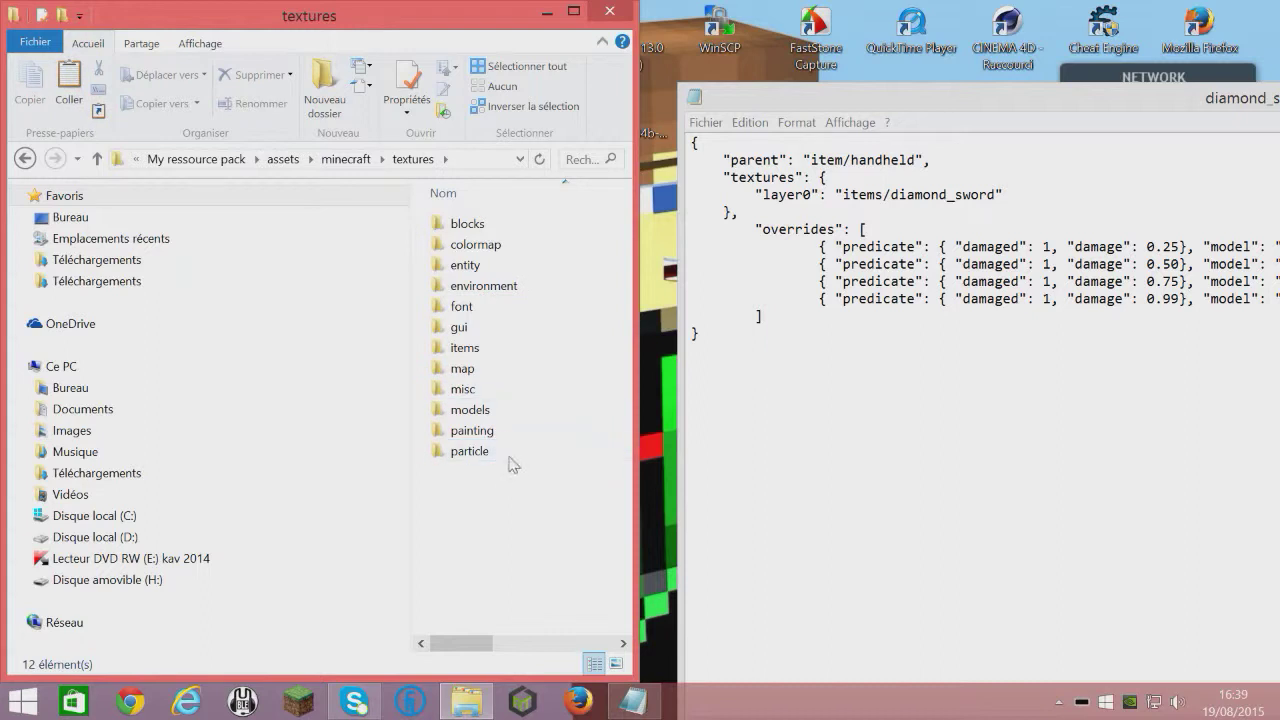
double_click(514, 418)
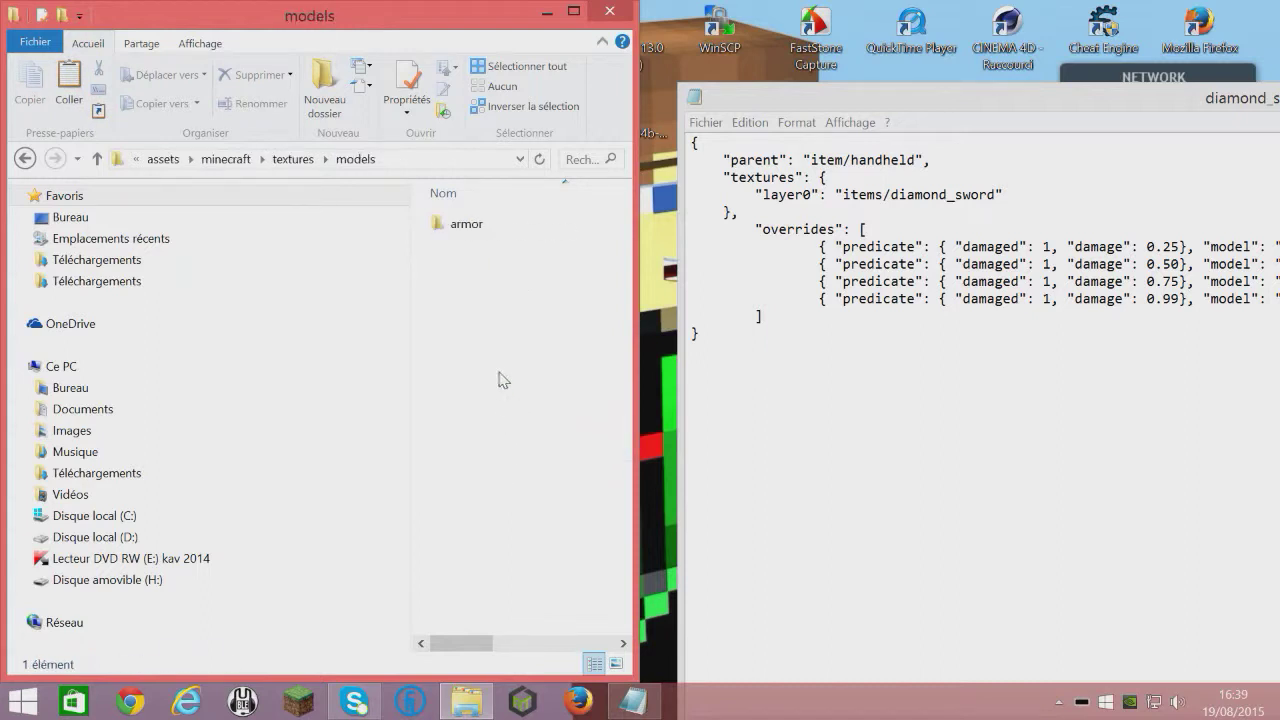
left_click(288, 159)
double_click(466, 348)
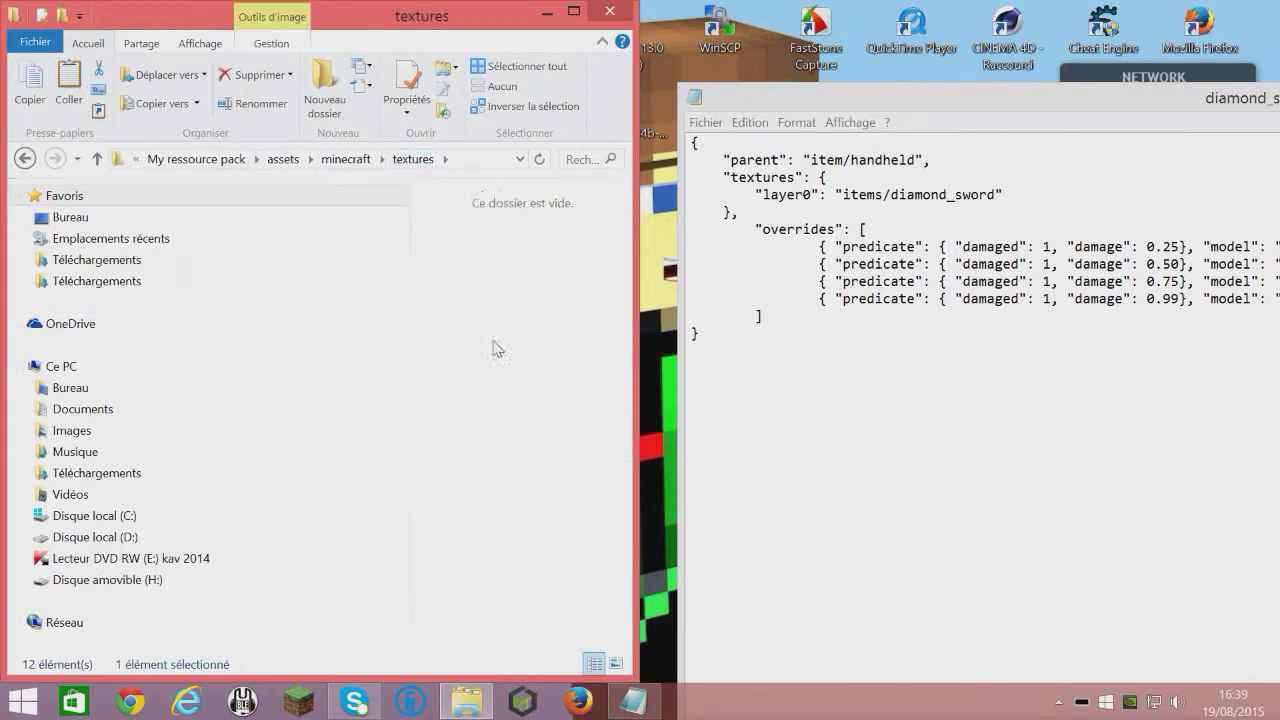
scroll(534, 528, "down", 10)
scroll(536, 520, "down", 8)
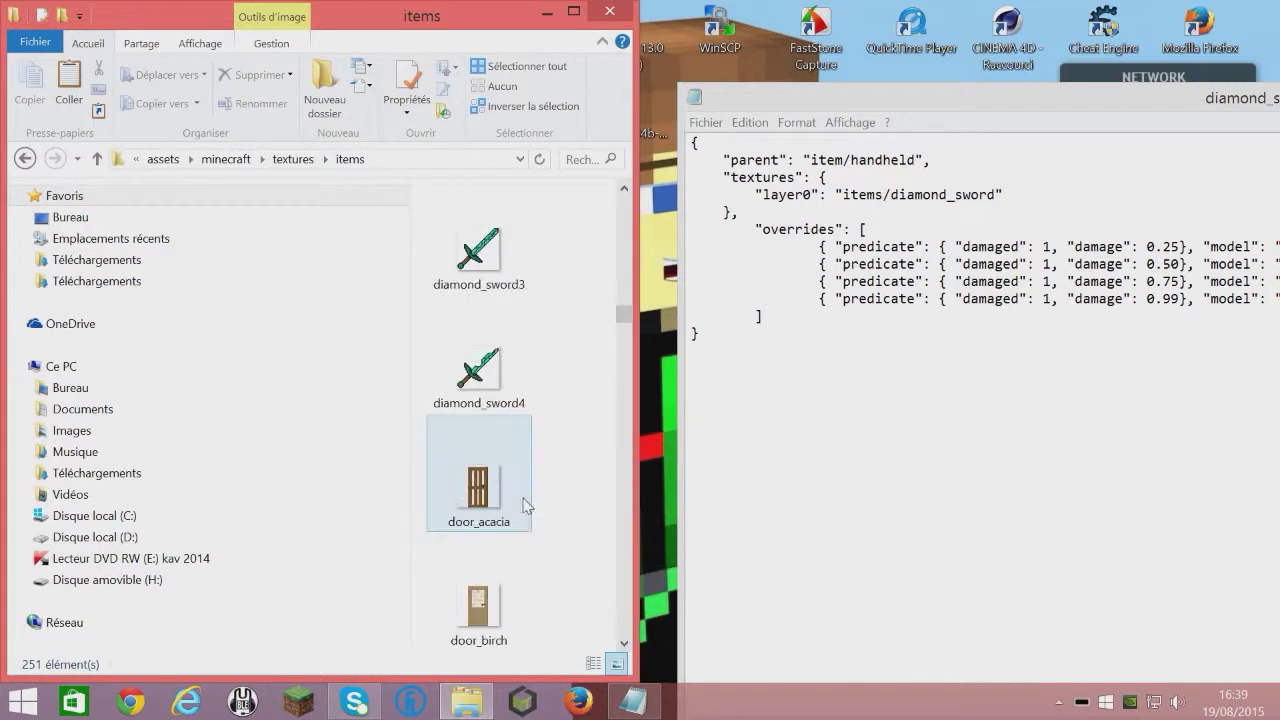
scroll(523, 363, "up", 6)
scroll(507, 385, "down", 6)
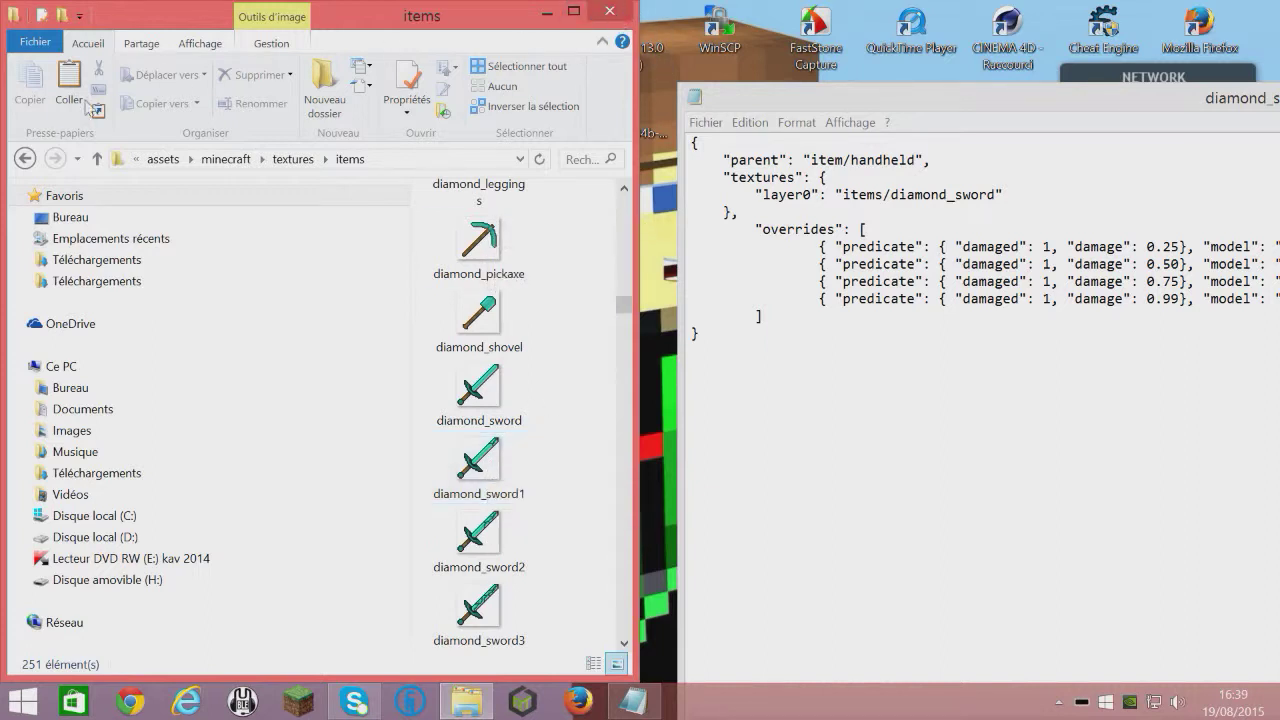
- Return to the pack's models/item folder, close the diamond_sword file and maximize the folder window
left_click(226, 159)
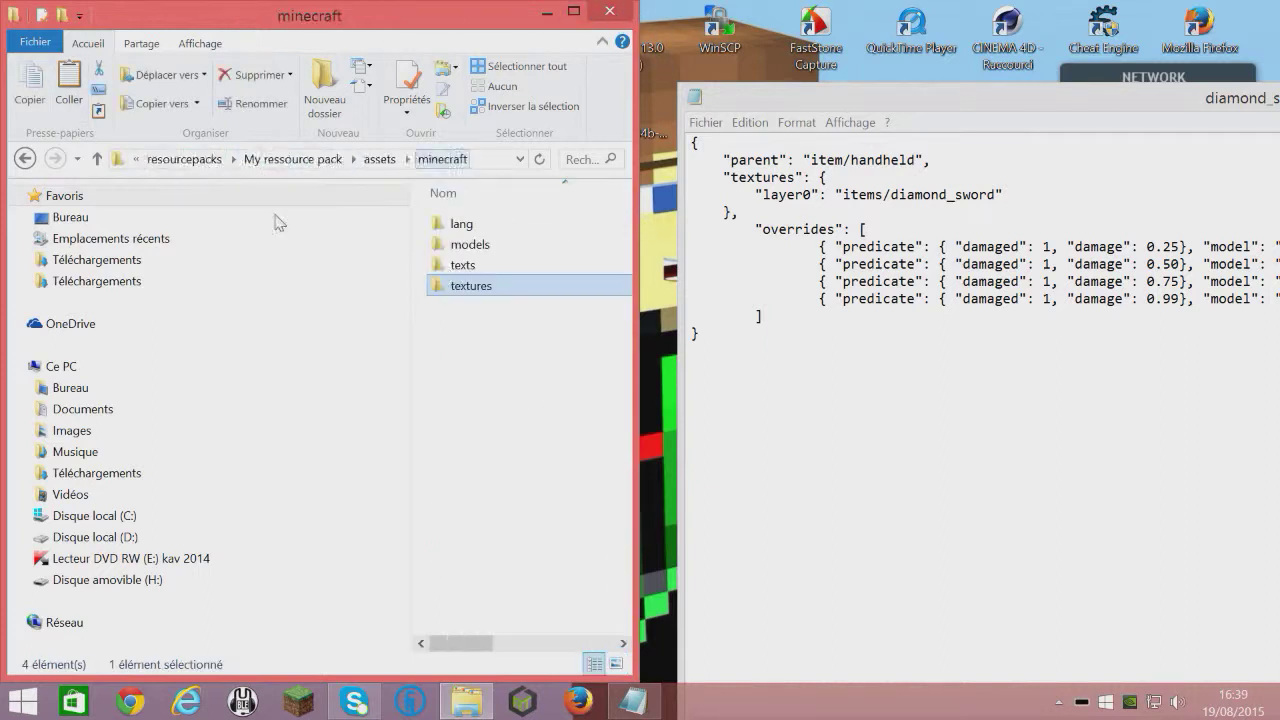
double_click(500, 246)
double_click(494, 222)
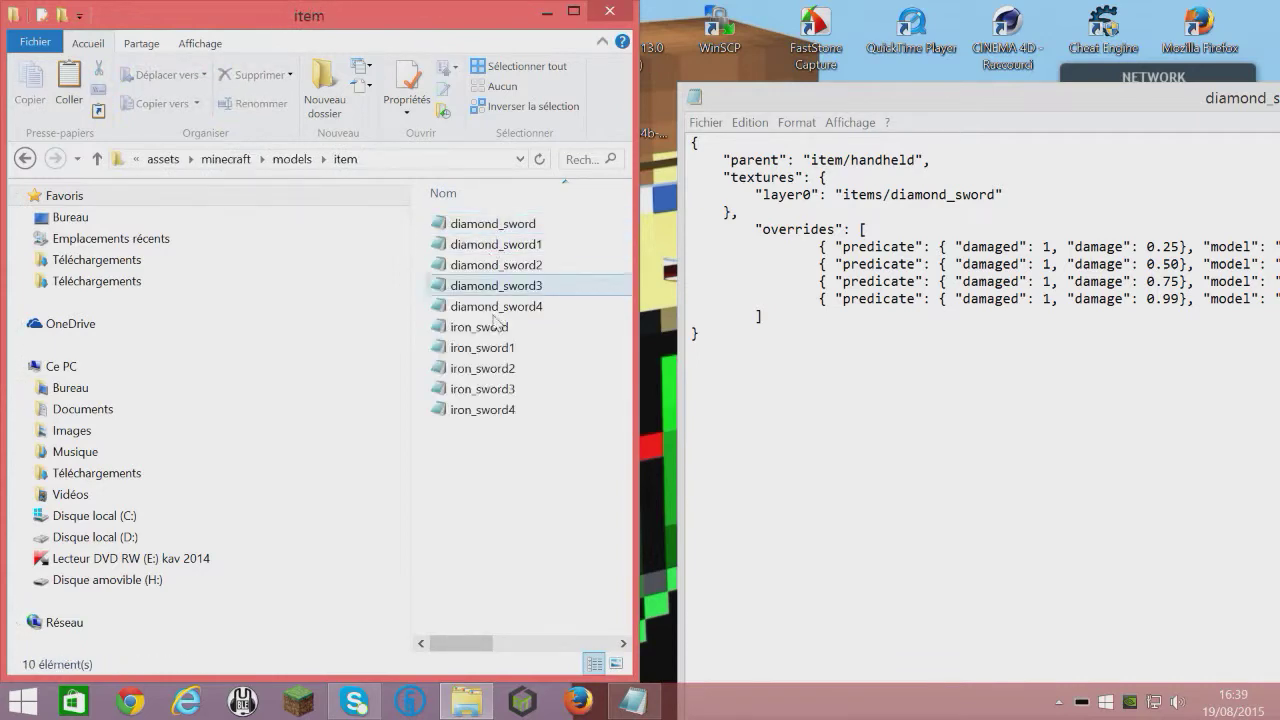
double_click(921, 100)
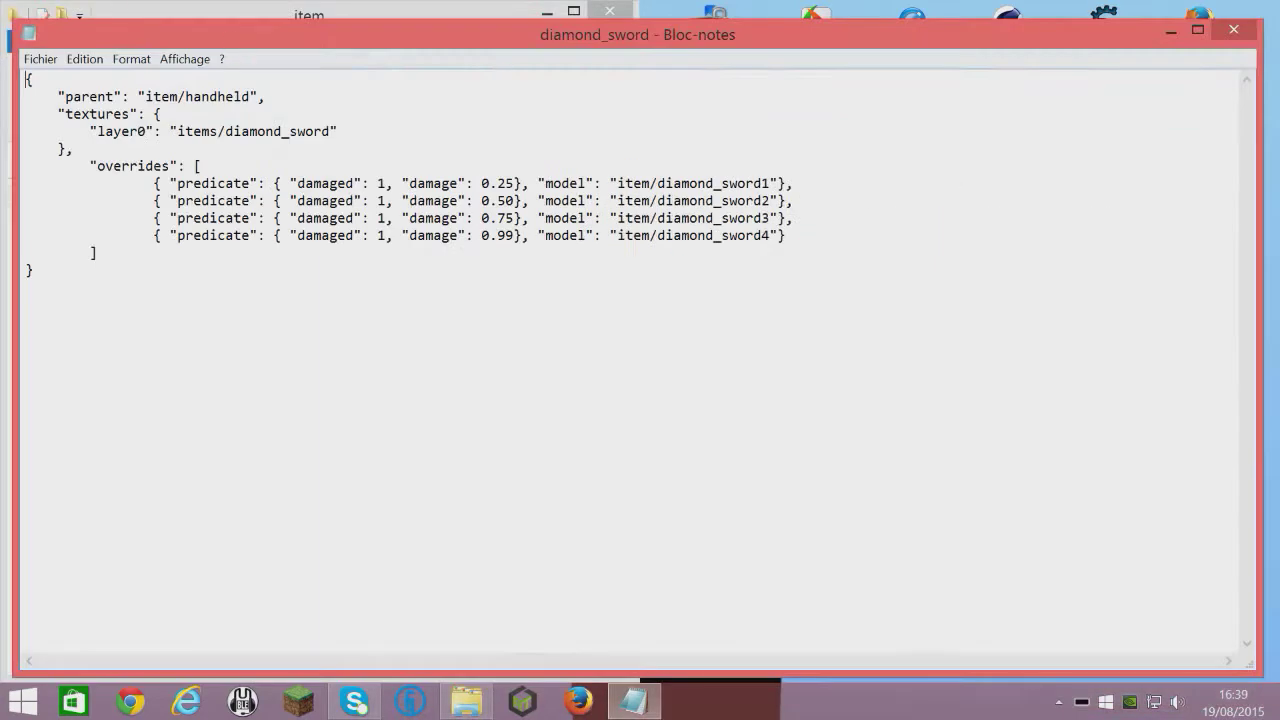
left_click(1233, 29)
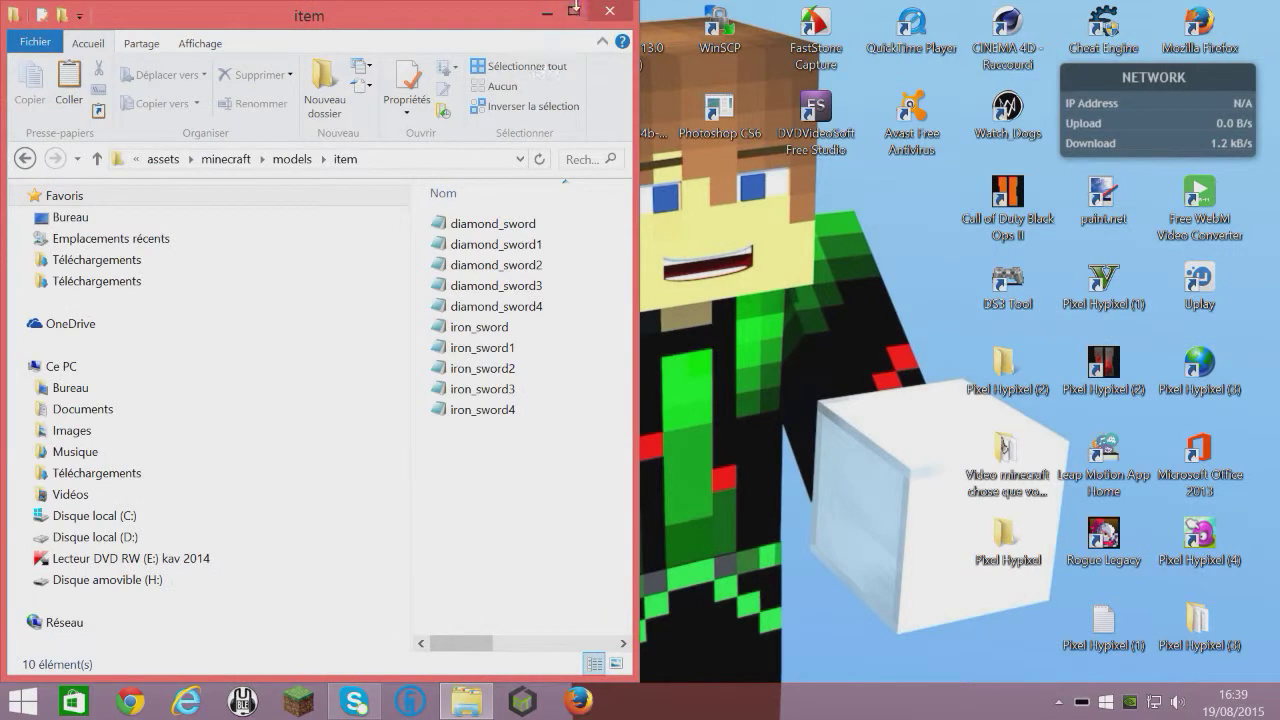
left_click(575, 10)
- Switch to the Minecraft Launcher and start the game with the current profile
left_click(295, 705)
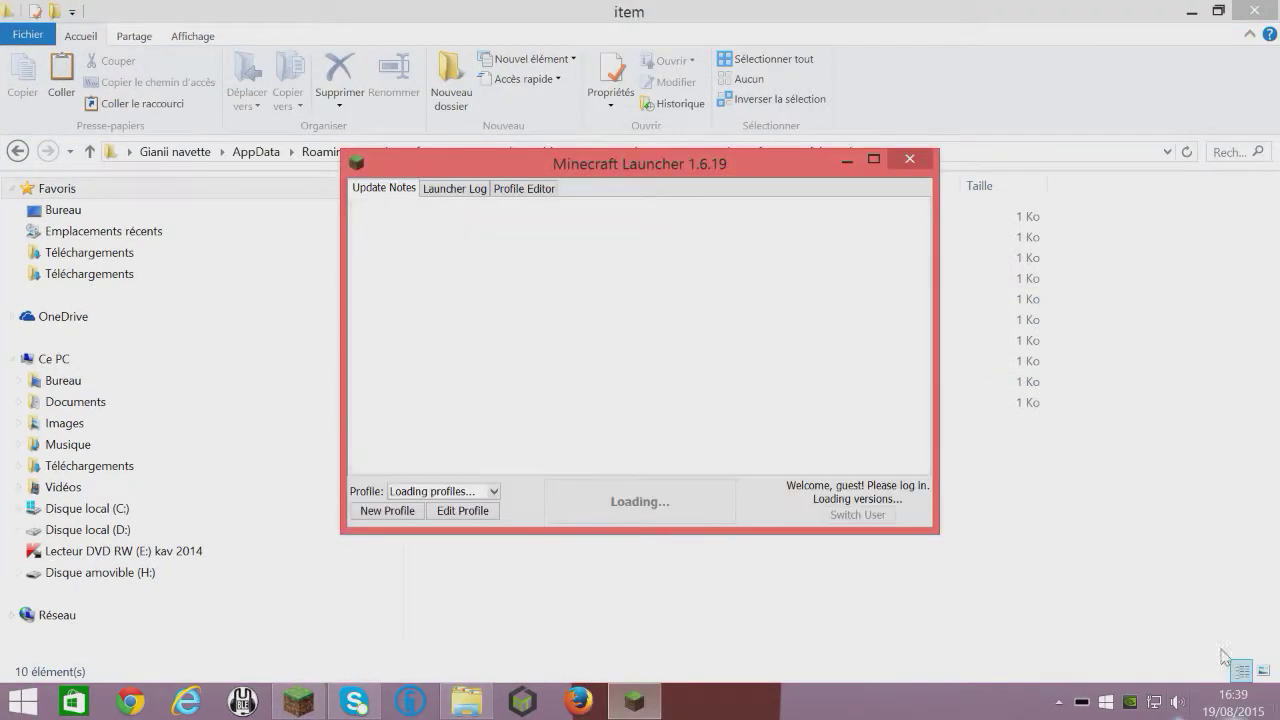
left_click(664, 504)
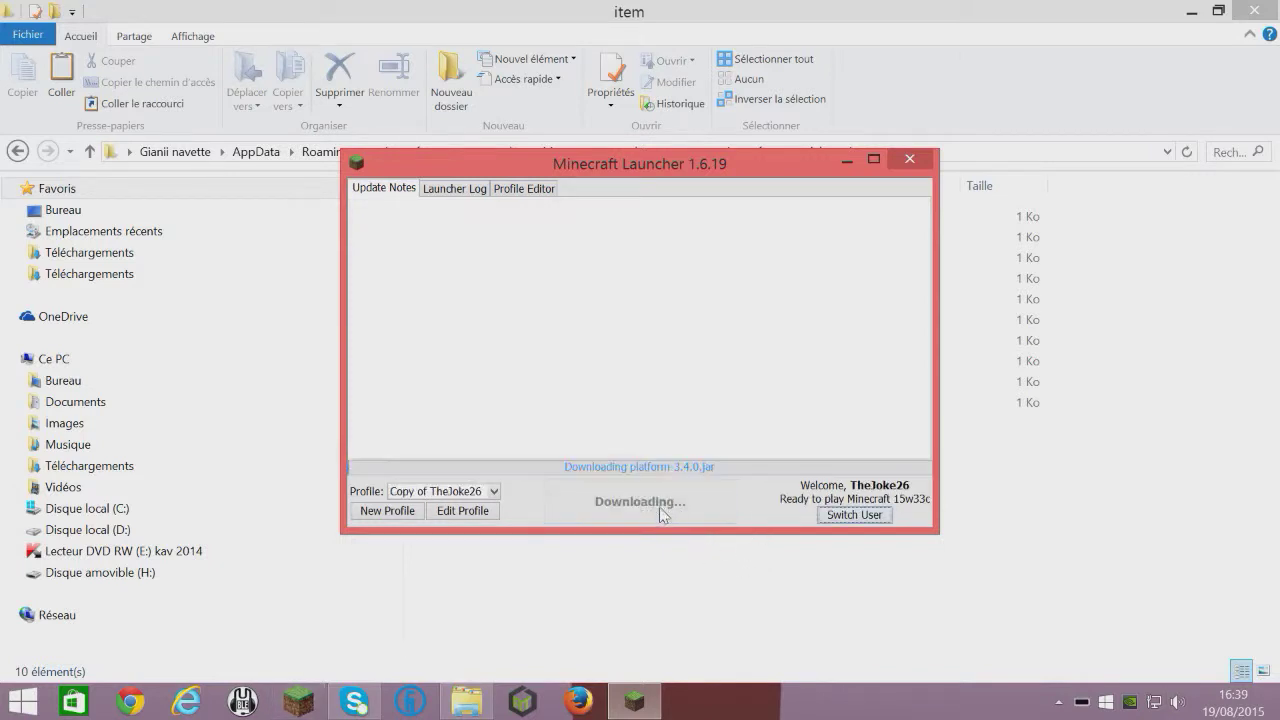